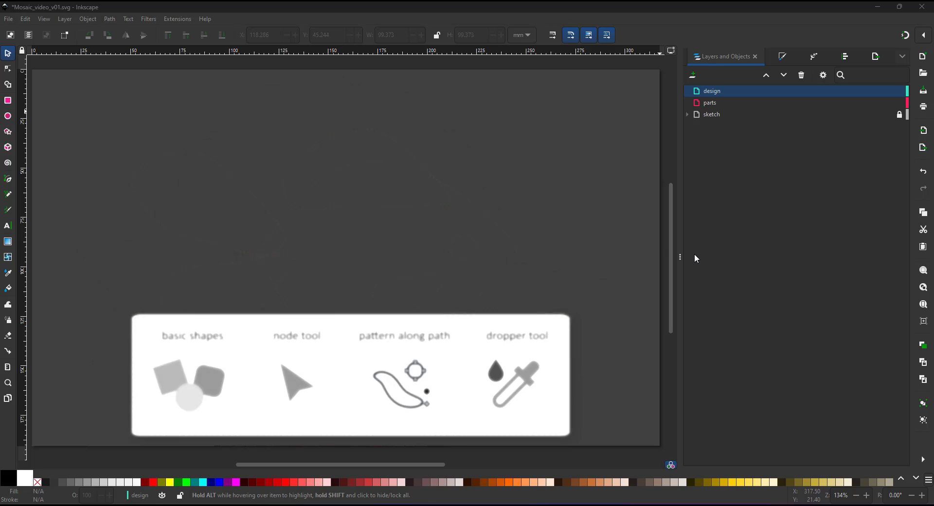
- Draw a circle about 97 mm wide in the middle of the page and convert it to a path
{"action": "left_click", "coordinate": [9, 119]}
{"action": "left_click_drag", "start_coordinate": [292, 155], "coordinate": [483, 348]}
{"action": "key", "text": "s"}
{"action": "left_click_drag", "start_coordinate": [435, 173], "coordinate": [412, 178]}
{"action": "left_click", "coordinate": [109, 20]}
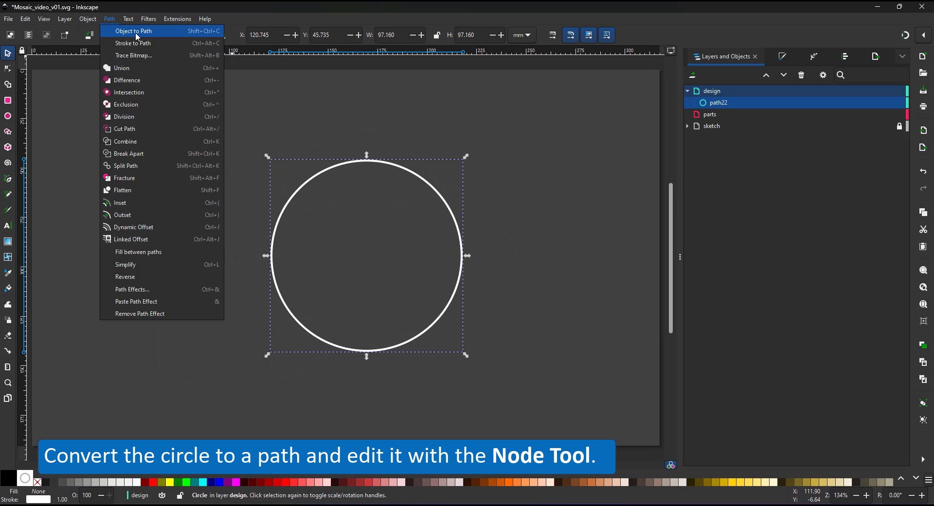
{"action": "left_click", "coordinate": [119, 30]}
- Reshape the circle path into a pointed fish body by pulling its side nodes outward and shortening their handles
{"action": "left_click", "coordinate": [7, 70]}
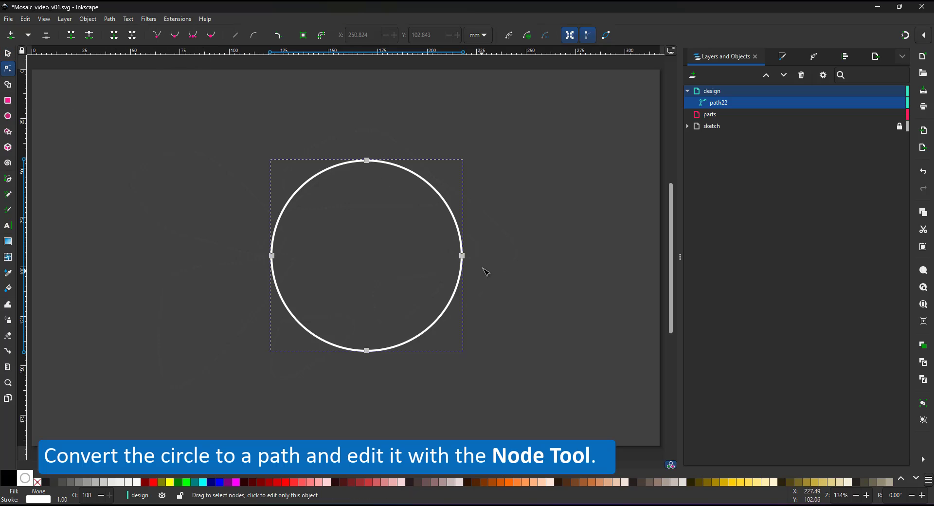
{"action": "left_click_drag", "start_coordinate": [462, 255], "coordinate": [516, 249]}
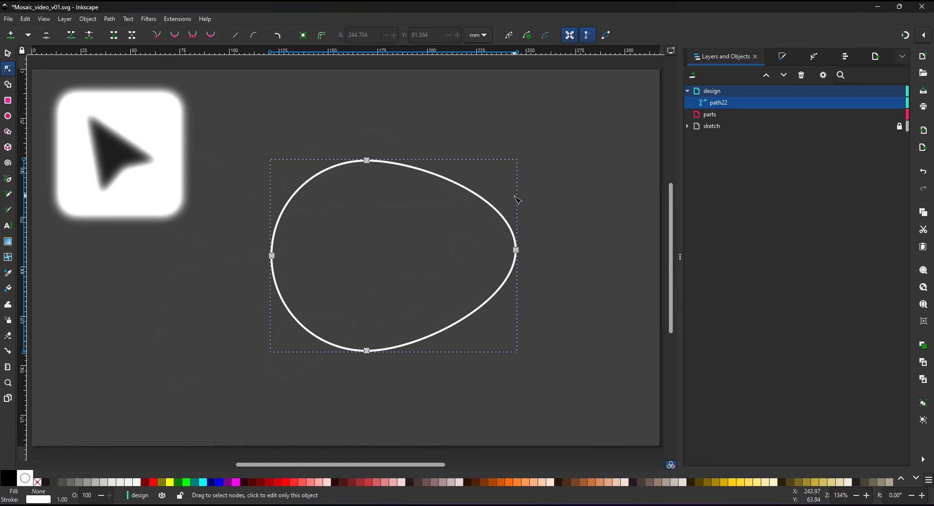
{"action": "left_click_drag", "start_coordinate": [518, 201], "coordinate": [517, 223]}
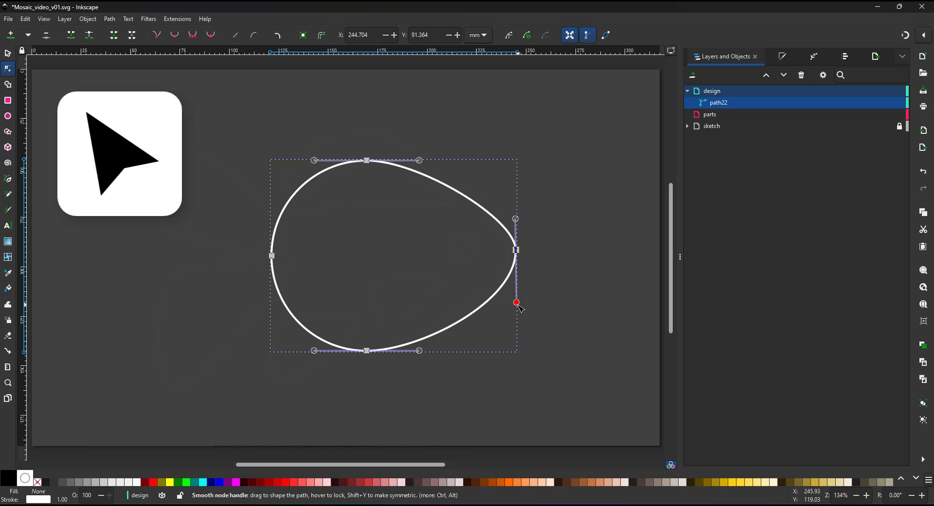
{"action": "left_click_drag", "start_coordinate": [517, 304], "coordinate": [516, 284]}
{"action": "left_click_drag", "start_coordinate": [273, 252], "coordinate": [260, 255]}
{"action": "key", "text": "ctrl+z"}
{"action": "left_click_drag", "start_coordinate": [260, 203], "coordinate": [258, 240]}
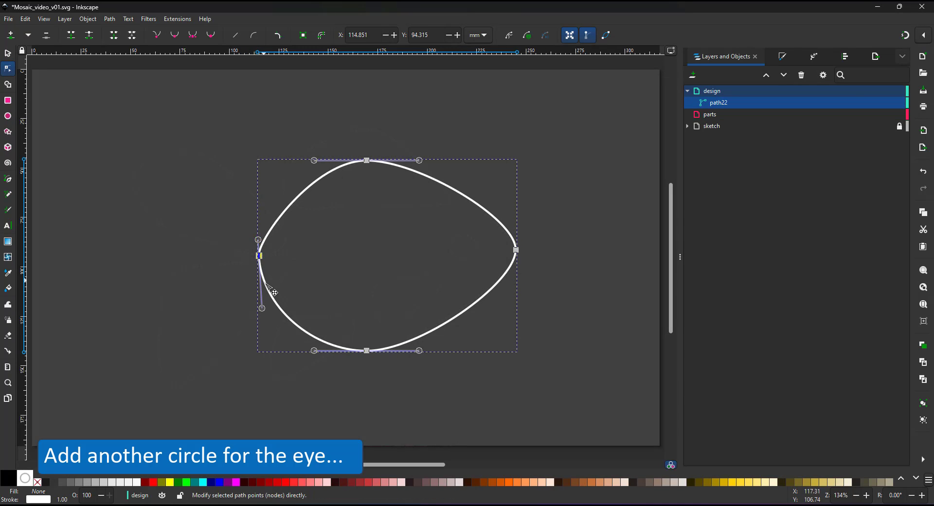
- Draw a circle about 18 mm wide for the eye near the front of the fish body
{"action": "left_click", "coordinate": [8, 116]}
{"action": "mouse_move", "coordinate": [438, 234]}
{"action": "left_mouse_down"}
{"action": "mouse_move", "coordinate": [476, 278]}
{"action": "mouse_move", "coordinate": [344, 240]}
{"action": "left_mouse_up"}
{"action": "left_click", "coordinate": [7, 53]}
{"action": "key", "text": "ctrl+z"}
{"action": "key", "text": "ctrl+z"}
{"action": "key", "text": "ctrl+shift+z"}
- Make a copy of the eye about 35 mm wide over the body's upper edge and convert it to a path
{"action": "key", "text": "ctrl+d"}
{"action": "left_click", "coordinate": [268, 160]}
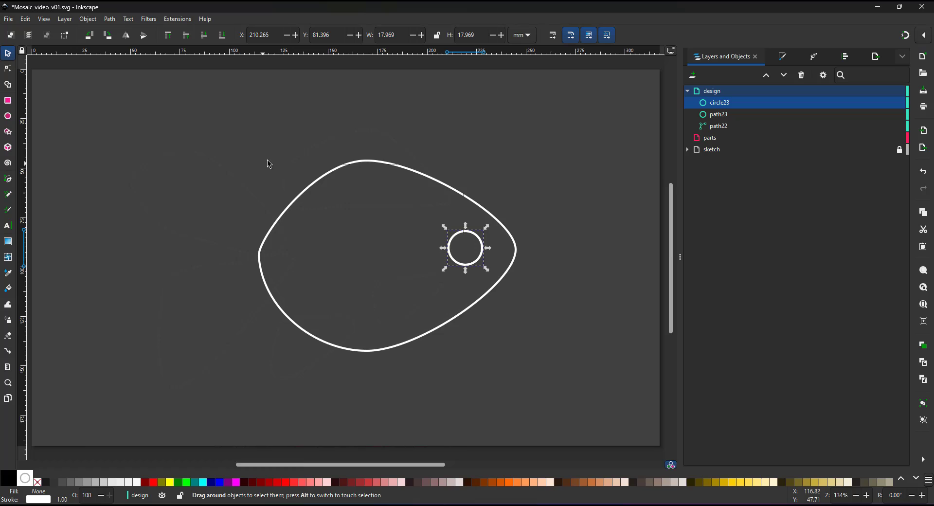
{"action": "left_click_drag", "start_coordinate": [460, 236], "coordinate": [378, 140]}
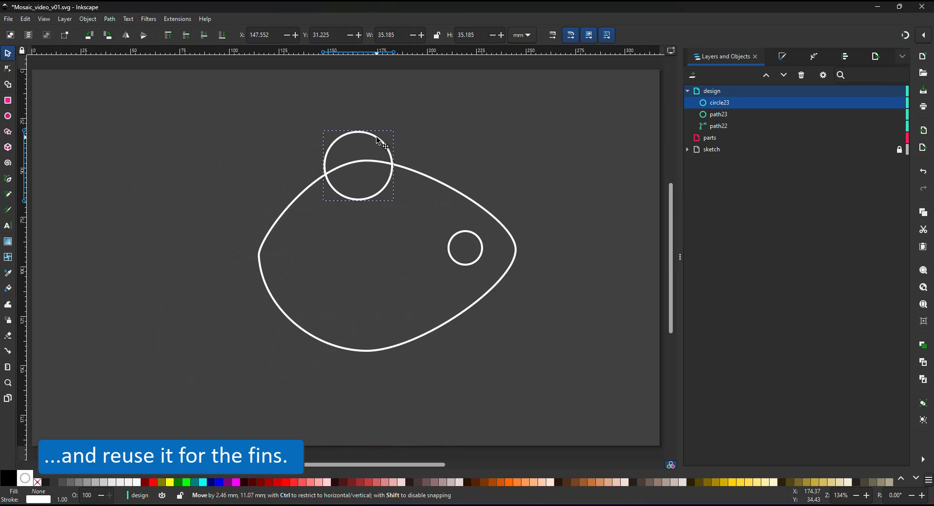
{"action": "left_click", "coordinate": [106, 20]}
{"action": "left_click", "coordinate": [128, 30]}
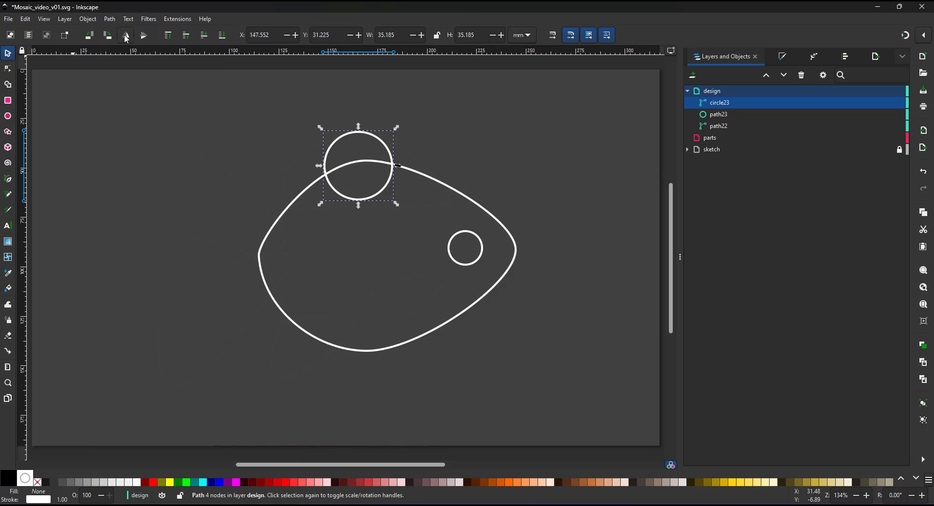
- Reshape the copied circle with the Node tool into a back fin about 87 mm wide and 39 mm high
{"action": "key", "text": "n"}
{"action": "left_click_drag", "start_coordinate": [392, 166], "coordinate": [452, 161]}
{"action": "left_click_drag", "start_coordinate": [325, 166], "coordinate": [266, 147]}
{"action": "left_click_drag", "start_coordinate": [286, 193], "coordinate": [286, 198]}
{"action": "left_click", "coordinate": [6, 56]}
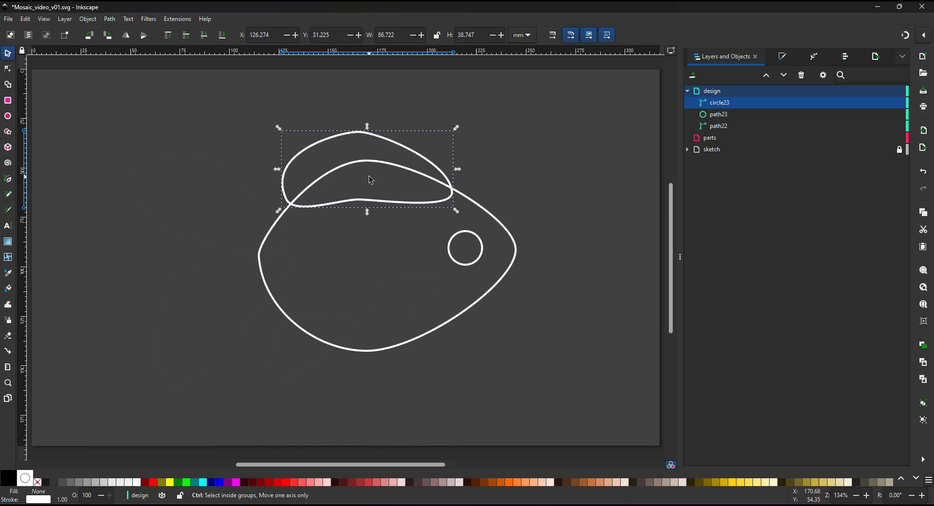
- Duplicate and vertically flip the back fin, then shrink the copy into a belly fin about 47 mm wide and 33 mm high
{"action": "key", "text": "ctrl+d"}
{"action": "key", "text": "v"}
{"action": "left_click_drag", "start_coordinate": [405, 192], "coordinate": [394, 377]}
{"action": "left_click_drag", "start_coordinate": [446, 353], "coordinate": [368, 354]}
{"action": "left_click_drag", "start_coordinate": [317, 395], "coordinate": [285, 375]}
- Duplicate the belly fin and place the copy behind the rear of the fish body
{"action": "key", "text": "n"}
{"action": "left_click_drag", "start_coordinate": [314, 320], "coordinate": [198, 270]}
{"action": "key", "text": "s"}
{"action": "key", "text": "ctrl+d"}
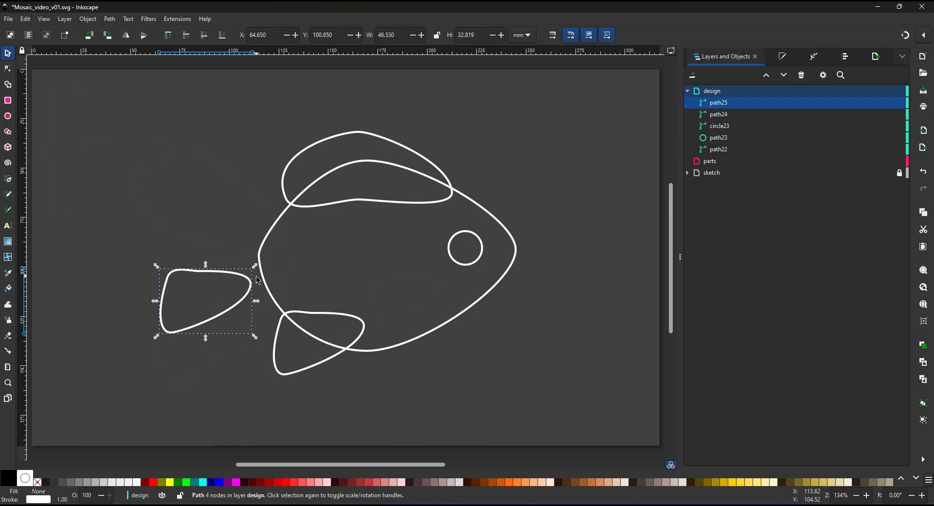
- Reshape the rear fin copy into a lower tail fin about 70 mm wide and 69 mm high that overlaps the body
{"action": "key", "text": "n"}
{"action": "left_click_drag", "start_coordinate": [252, 286], "coordinate": [295, 260]}
{"action": "left_click_drag", "start_coordinate": [199, 271], "coordinate": [202, 268]}
{"action": "left_click_drag", "start_coordinate": [191, 268], "coordinate": [166, 284]}
{"action": "left_click_drag", "start_coordinate": [171, 333], "coordinate": [205, 389]}
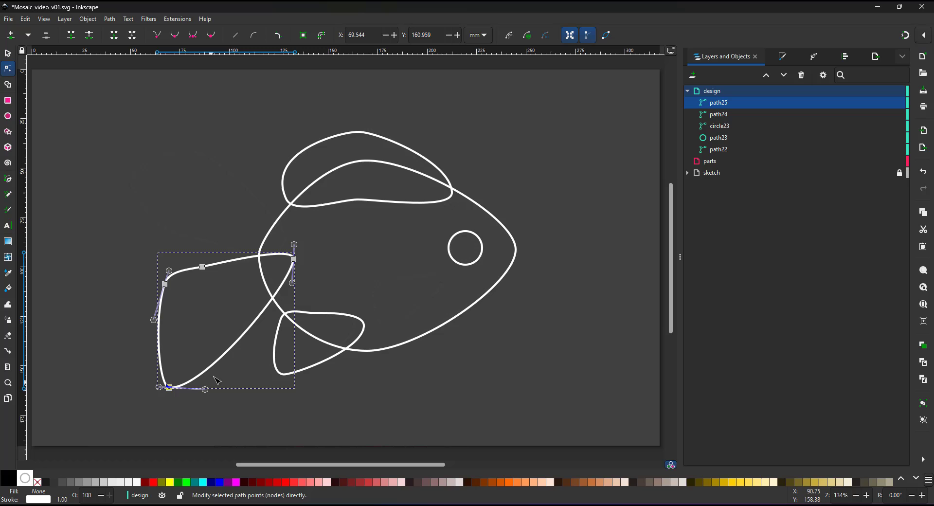
{"action": "left_click_drag", "start_coordinate": [165, 283], "coordinate": [163, 288]}
{"action": "left_click", "coordinate": [8, 52]}
- Create the upper tail fin from a vertically flipped copy of the lower one, placed above it and reduced to about 49 mm high
{"action": "key", "text": "ctrl+d"}
{"action": "key", "text": "v"}
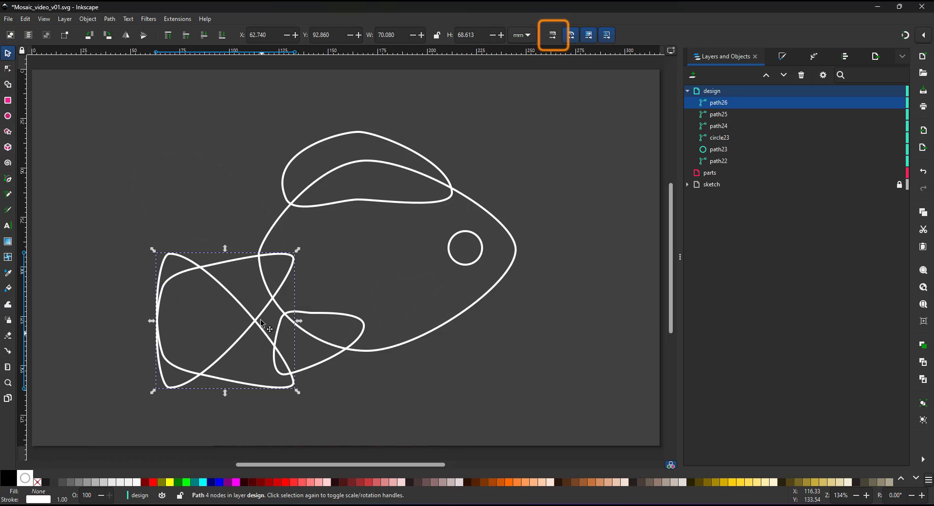
{"action": "left_click_drag", "start_coordinate": [262, 331], "coordinate": [259, 193]}
{"action": "left_click_drag", "start_coordinate": [225, 113], "coordinate": [223, 152]}
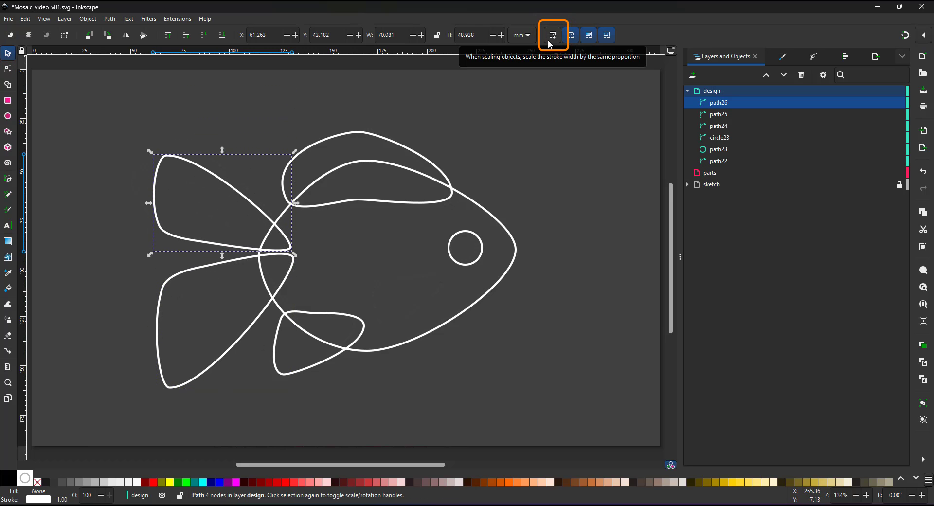
- Move the upper tail fin's nodes and handles to give it a wider, rounder outer end
{"action": "left_click", "coordinate": [5, 72]}
{"action": "left_click_drag", "start_coordinate": [160, 226], "coordinate": [144, 210]}
{"action": "left_click_drag", "start_coordinate": [166, 155], "coordinate": [185, 152]}
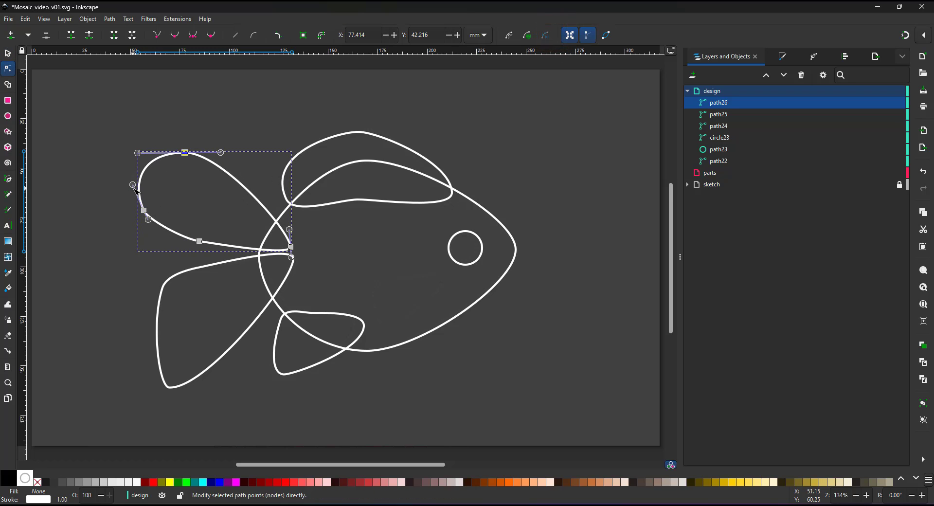
{"action": "left_click_drag", "start_coordinate": [144, 210], "coordinate": [140, 218]}
{"action": "left_click_drag", "start_coordinate": [110, 191], "coordinate": [114, 184]}
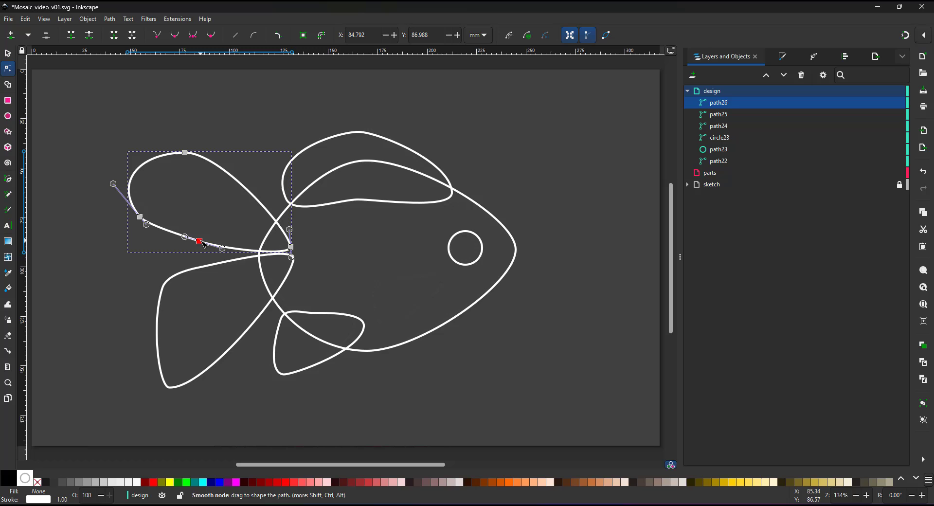
{"action": "left_click_drag", "start_coordinate": [201, 242], "coordinate": [201, 246]}
- Duplicate the belly fin onto the body below the eye and shrink it to a side fin about 33 mm wide
{"action": "left_click", "coordinate": [7, 53]}
{"action": "left_click", "coordinate": [365, 326]}
{"action": "key", "text": "ctrl+d"}
{"action": "left_click_drag", "start_coordinate": [365, 326], "coordinate": [439, 268]}
{"action": "left_click", "coordinate": [440, 284]}
{"action": "left_click", "coordinate": [410, 283]}
{"action": "left_click", "coordinate": [409, 279]}
{"action": "key", "text": "Escape"}
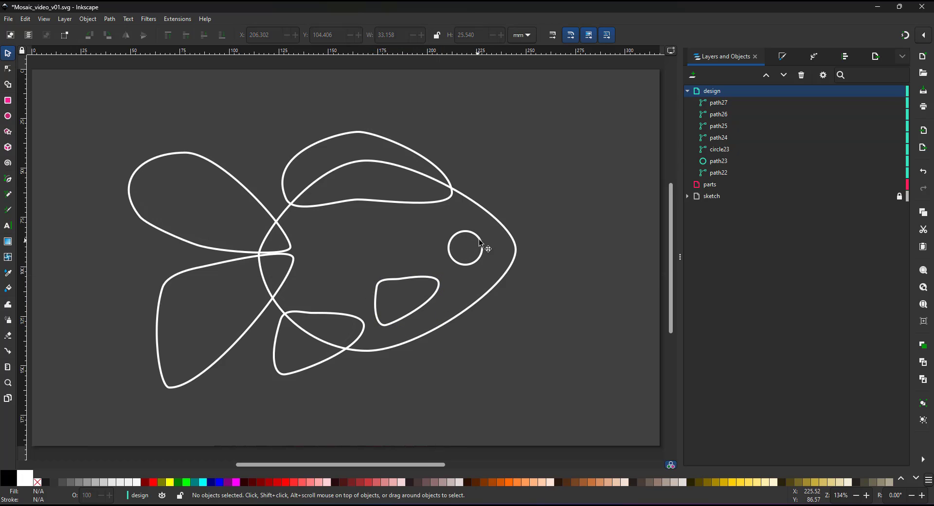
- Nudge the eye slightly and refine the upper tail fin's top and outer nodes
{"action": "left_click", "coordinate": [483, 249]}
{"action": "left_click", "coordinate": [8, 68]}
{"action": "left_click", "coordinate": [185, 153]}
{"action": "left_click_drag", "start_coordinate": [185, 153], "coordinate": [198, 155]}
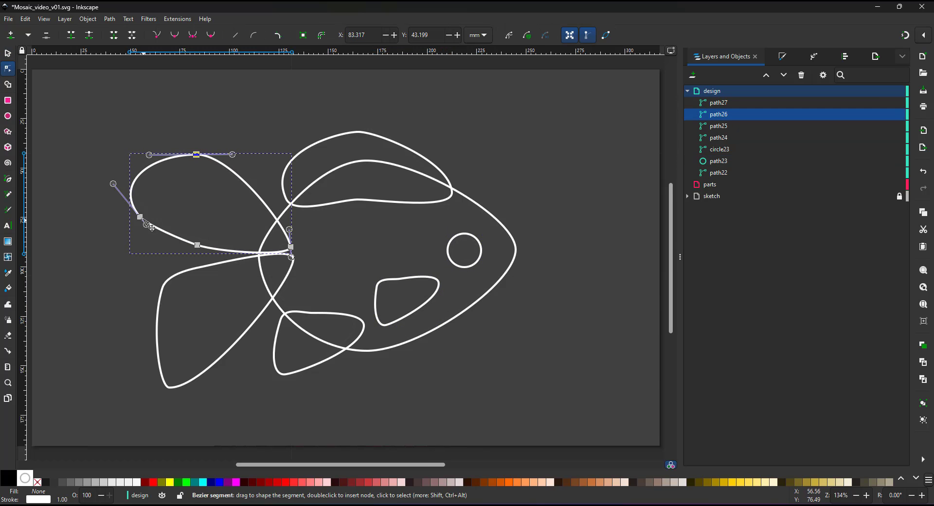
{"action": "left_click_drag", "start_coordinate": [140, 216], "coordinate": [130, 212]}
{"action": "left_click", "coordinate": [8, 53]}
- Give all the fish shapes a black stroke with a width of 8 mm
{"action": "key", "text": "Escape"}
{"action": "key", "text": "ctrl+a"}
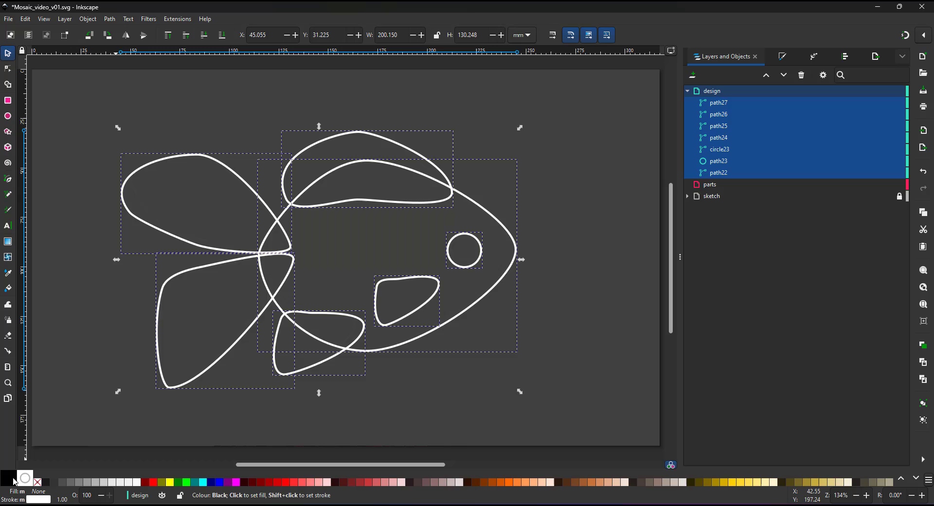
{"action": "left_click", "coordinate": [8, 479], "text": "shift"}
{"action": "left_click", "coordinate": [783, 56]}
{"action": "type", "text": "8"}
{"action": "key", "text": "Return"}
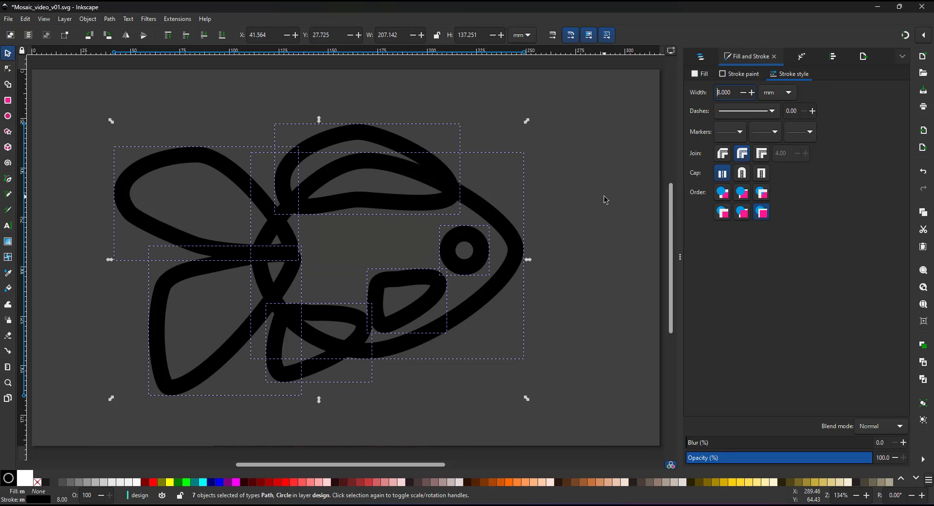
- Fill all the fish shapes with the very dark brown 340c00ff
{"action": "left_click", "coordinate": [478, 482]}
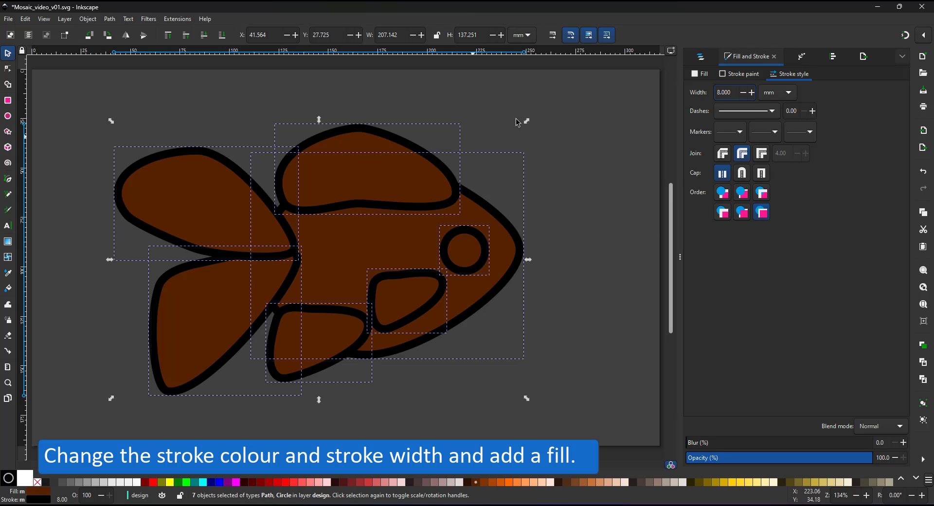
{"action": "left_click", "coordinate": [710, 74]}
{"action": "left_click_drag", "start_coordinate": [820, 205], "coordinate": [770, 175]}
{"action": "key", "text": "Escape"}
- Send both tail fins, the back fin and the belly fin behind the fish body
{"action": "left_click", "coordinate": [248, 232]}
{"action": "left_click", "coordinate": [243, 288], "text": "shift"}
{"action": "left_click", "coordinate": [327, 190], "text": "shift"}
{"action": "left_click", "coordinate": [300, 337], "text": "shift"}
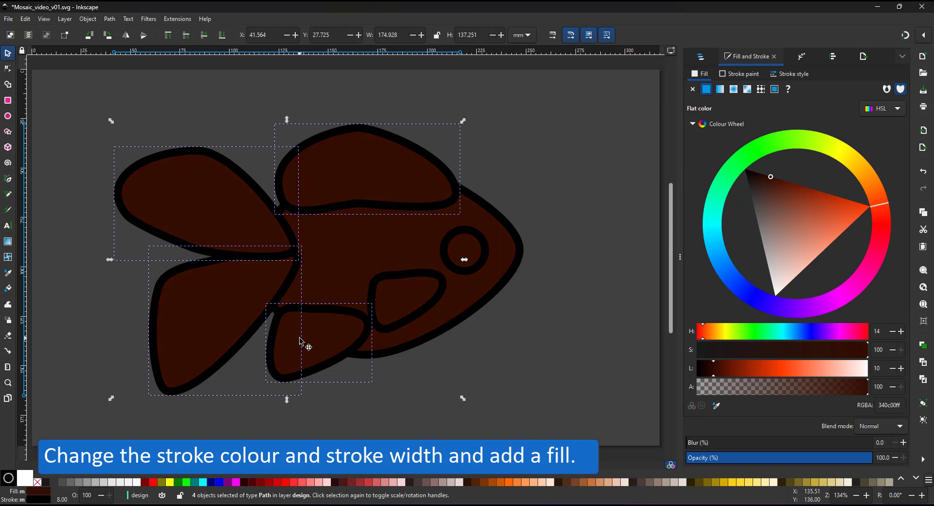
{"action": "key", "text": "End"}
{"action": "key", "text": "Escape"}
- Move the back fin's top node slightly outward to refine its curve
{"action": "key", "text": "n"}
{"action": "left_click", "coordinate": [359, 139]}
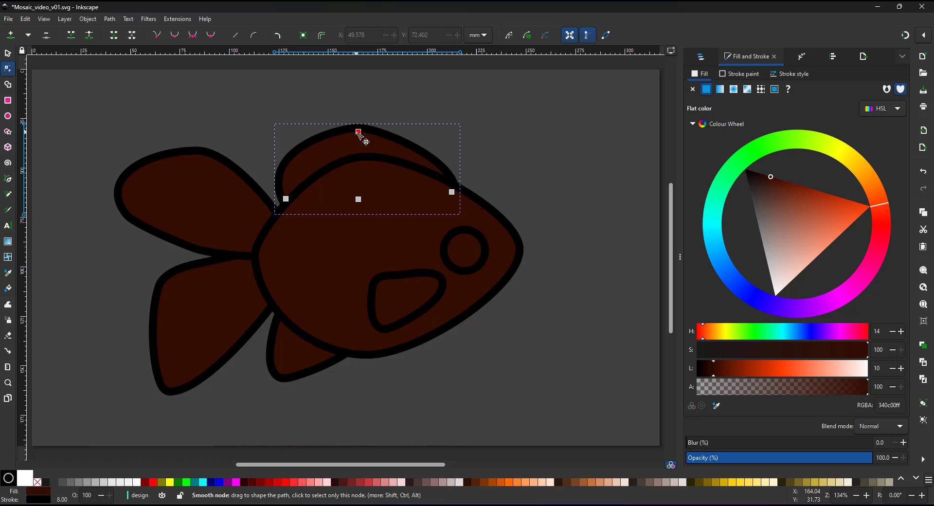
{"action": "left_click", "coordinate": [355, 129]}
{"action": "key", "text": "Escape"}
- Draw a near-white tile about 13.6 mm wide and 14.1 mm high on the parts layer, in the page's lower-right area
{"action": "left_click", "coordinate": [700, 56]}
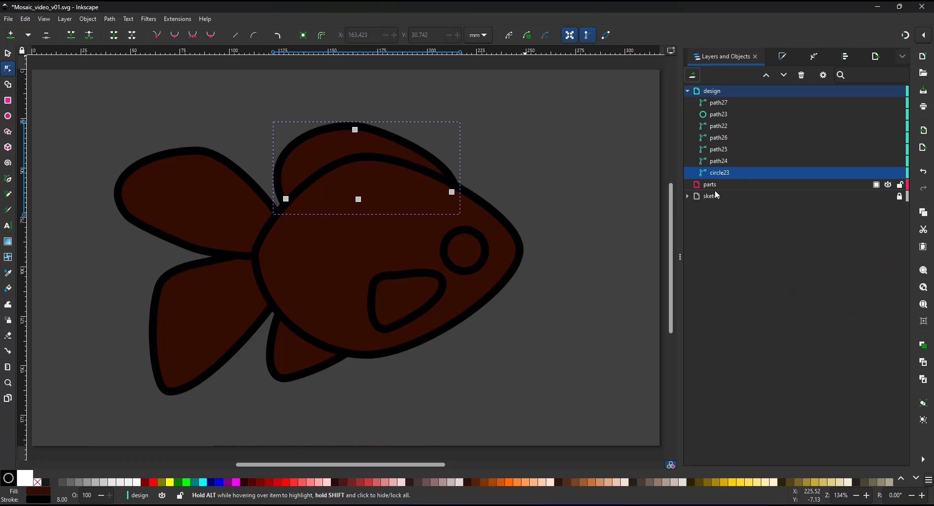
{"action": "left_click", "coordinate": [712, 186]}
{"action": "key", "text": "r"}
{"action": "scroll", "coordinate": [578, 430], "scroll_direction": "up", "scroll_amount": 3}
{"action": "left_click_drag", "start_coordinate": [578, 430], "coordinate": [345, 302]}
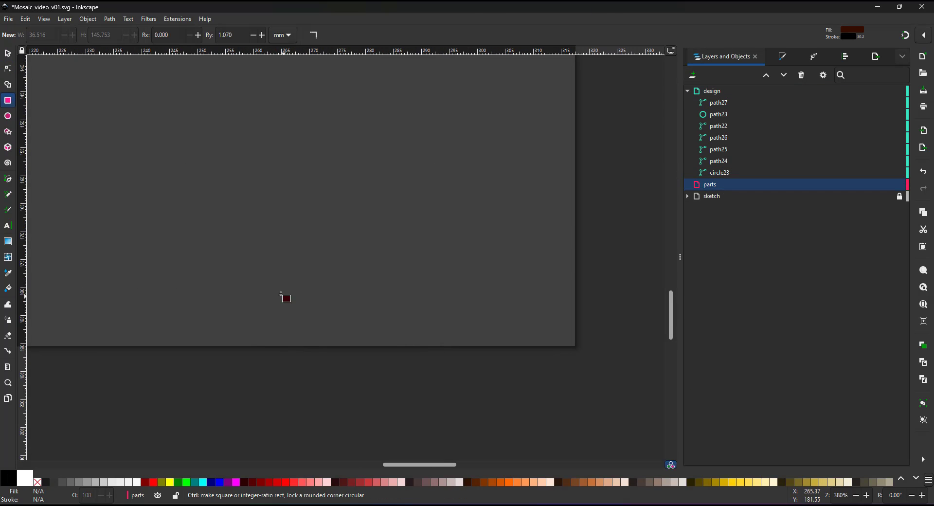
{"action": "left_click_drag", "start_coordinate": [233, 214], "coordinate": [309, 292]}
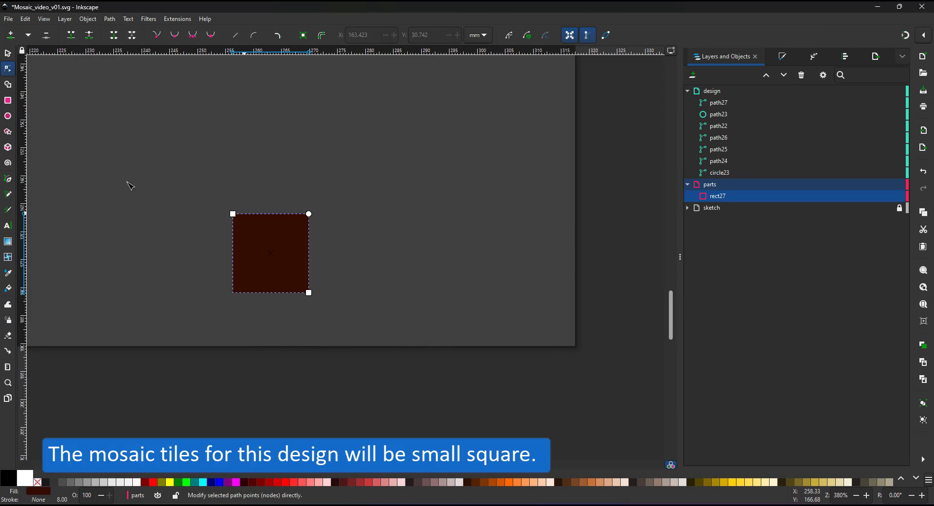
{"action": "left_click", "coordinate": [8, 53]}
{"action": "left_click", "coordinate": [137, 483]}
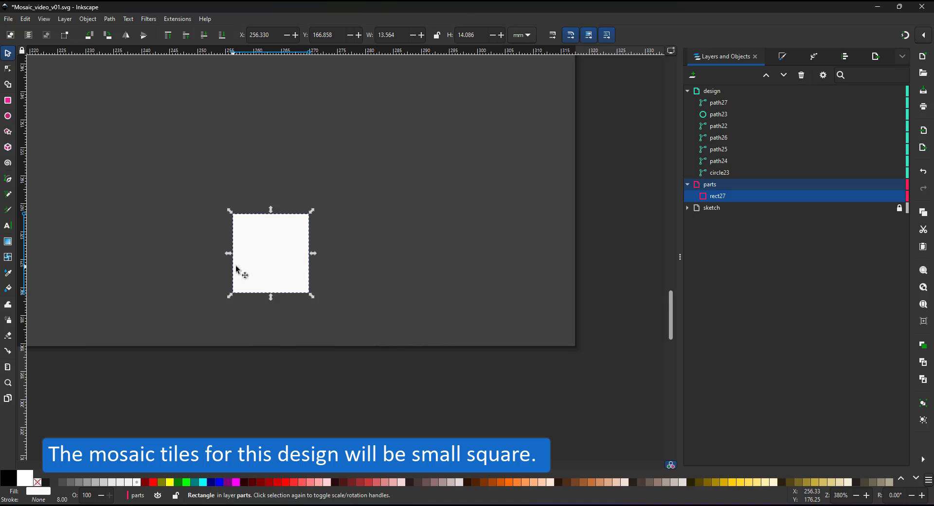
- Duplicate the tile repeatedly into a horizontal row of six tiles with small, similar gaps
{"action": "left_click_drag", "start_coordinate": [252, 257], "coordinate": [176, 253]}
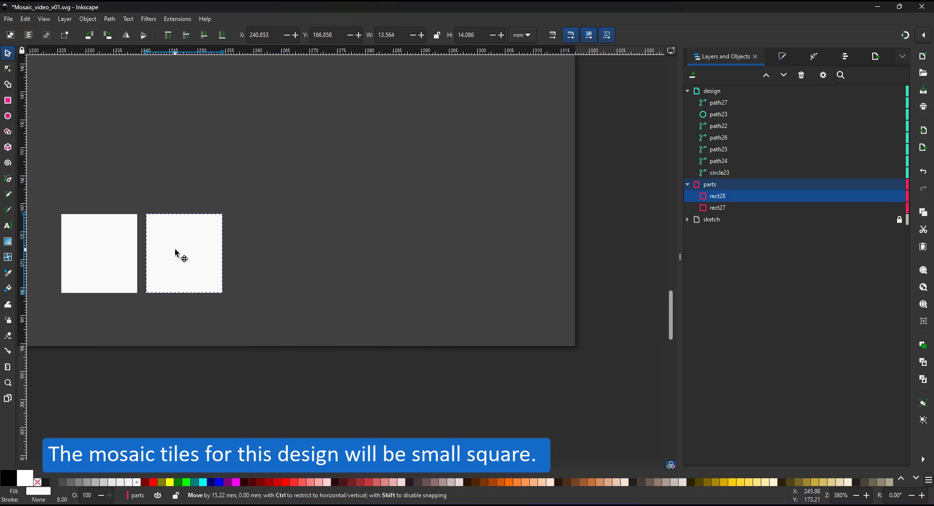
{"action": "left_click", "coordinate": [113, 254], "text": "shift"}
{"action": "key", "text": "ctrl+d"}
{"action": "left_click_drag", "start_coordinate": [113, 255], "coordinate": [281, 254]}
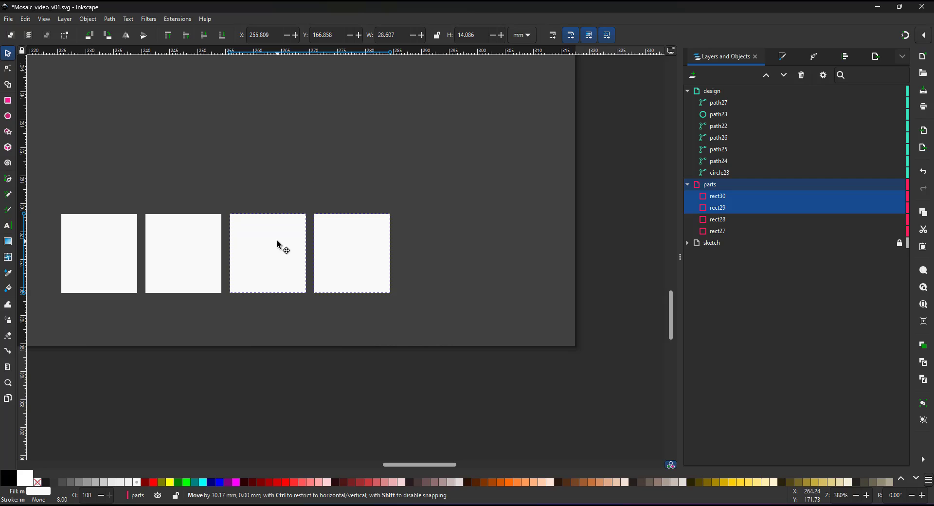
{"action": "key", "text": "ctrl+d"}
{"action": "left_click_drag", "start_coordinate": [233, 268], "coordinate": [406, 268]}
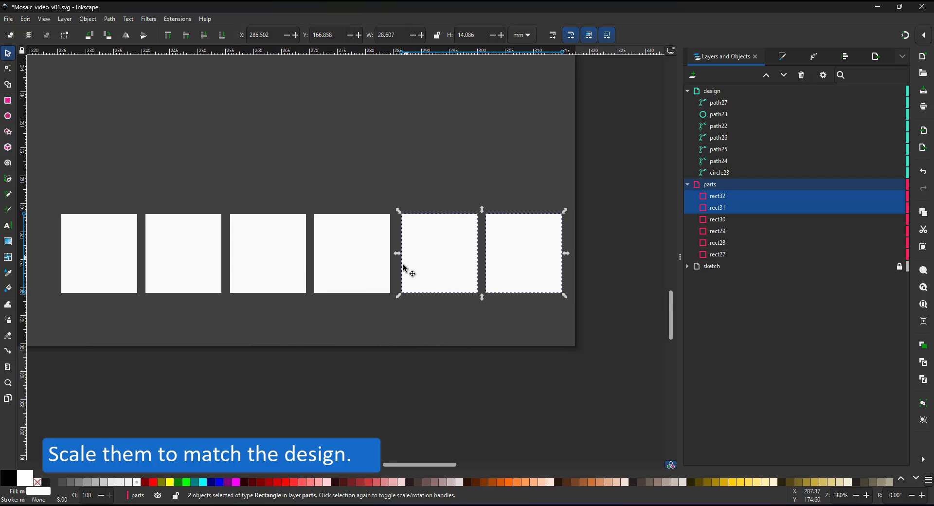
- Scale the row of six tiles down to about 36.5 mm wide and place it near the page's lower-right corner
{"action": "scroll", "coordinate": [314, 308], "scroll_direction": "down", "scroll_amount": 2}
{"action": "key", "text": "ctrl+a"}
{"action": "left_click_drag", "start_coordinate": [393, 297], "coordinate": [374, 300]}
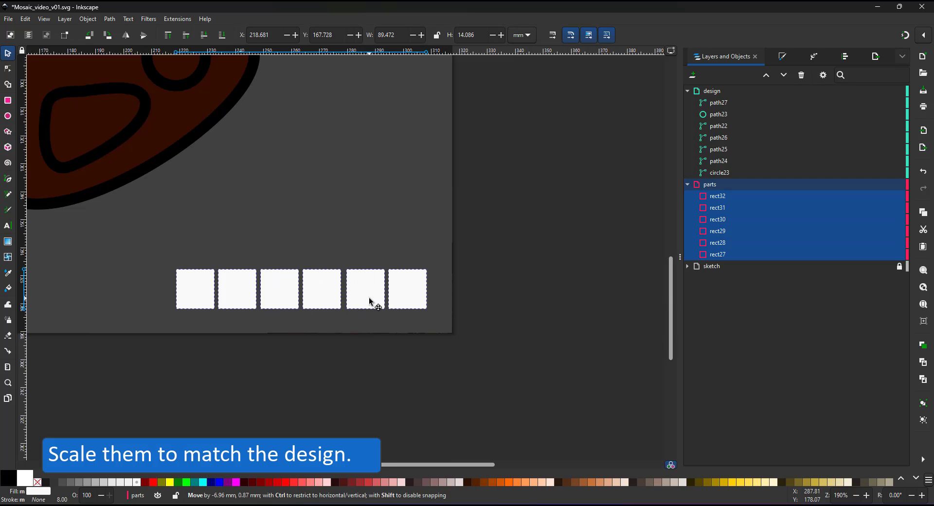
{"action": "left_click_drag", "start_coordinate": [430, 272], "coordinate": [411, 283]}
{"action": "scroll", "coordinate": [291, 240], "scroll_direction": "down", "scroll_amount": 3}
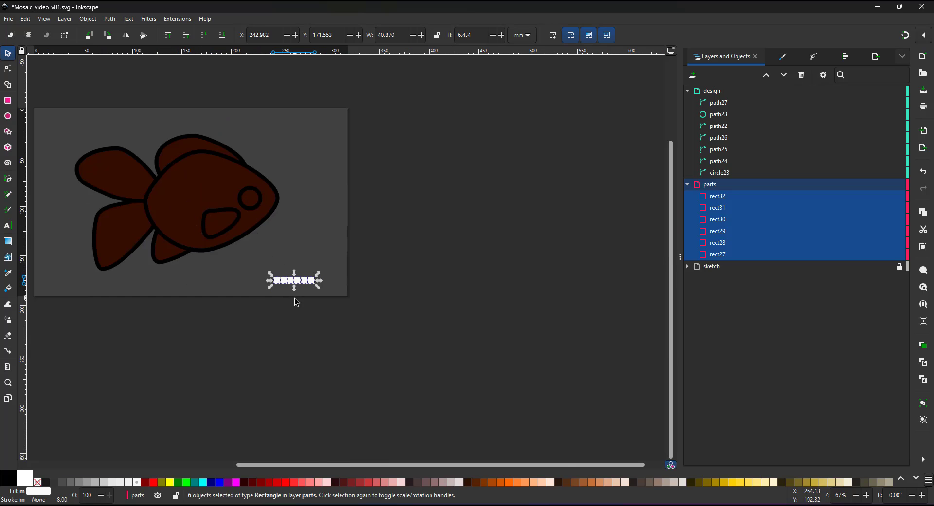
{"action": "scroll", "coordinate": [296, 302], "scroll_direction": "up", "scroll_amount": 5}
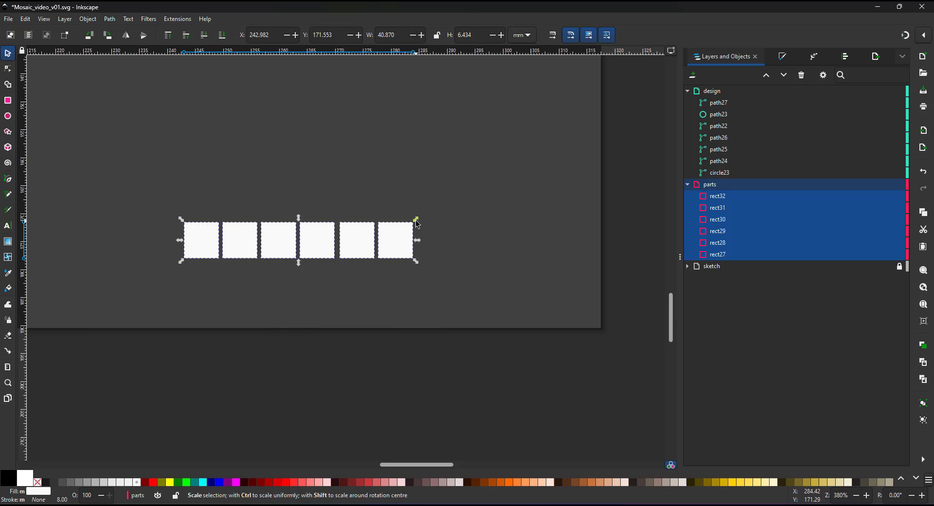
{"action": "left_click_drag", "start_coordinate": [417, 224], "coordinate": [533, 284]}
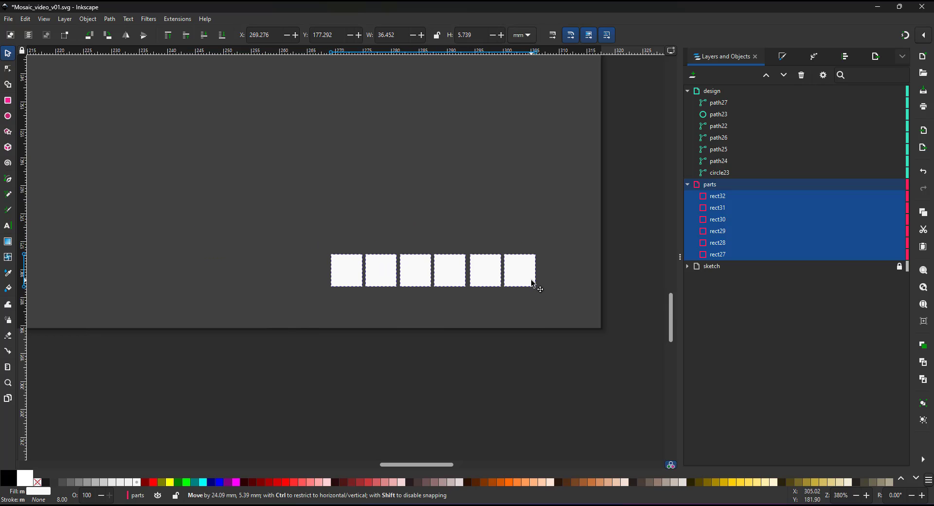
- Combine the six tiles into a single path with Union and show its nodes for editing
{"action": "left_click", "coordinate": [112, 19]}
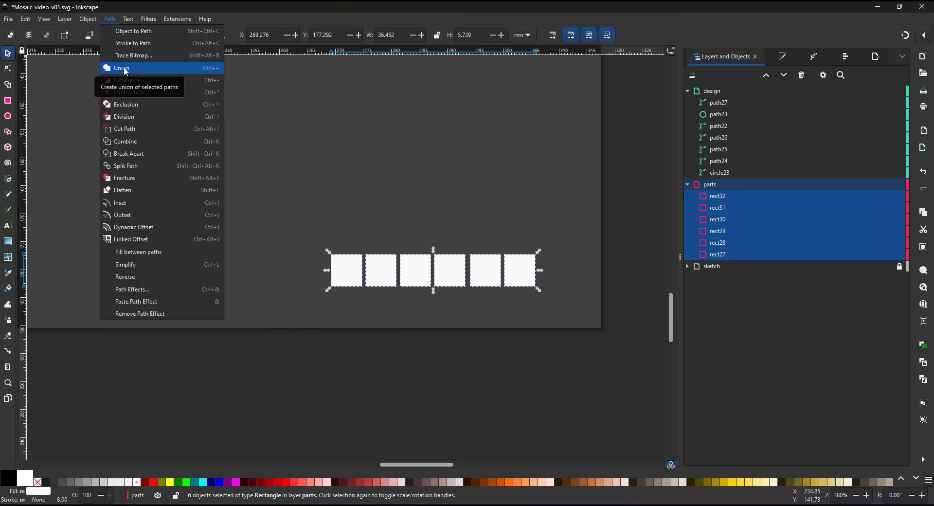
{"action": "left_click", "coordinate": [124, 68]}
{"action": "left_click", "coordinate": [8, 71]}
{"action": "scroll", "coordinate": [421, 288], "scroll_direction": "up", "scroll_amount": 3}
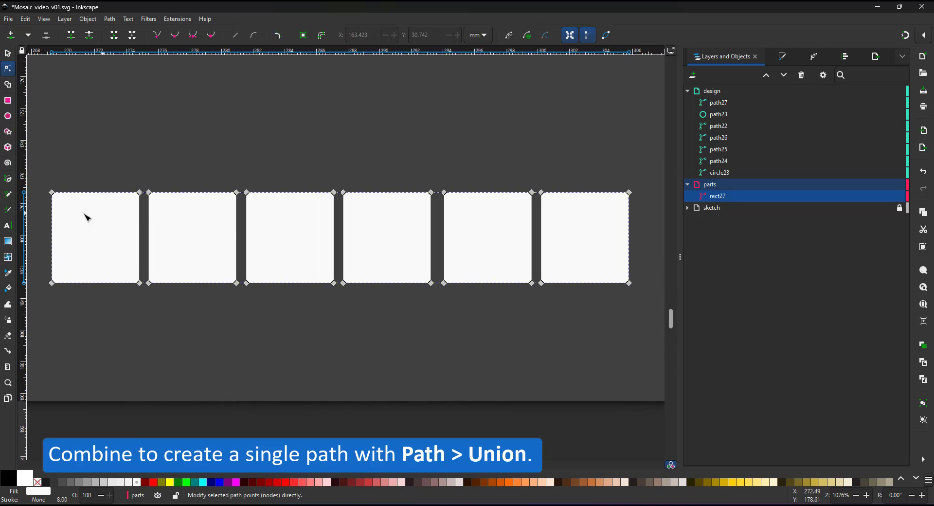
- Reshape the corners between neighbouring tiles in the row so their edges slant slightly and the gaps look uneven
{"action": "left_click_drag", "start_coordinate": [140, 192], "coordinate": [148, 189]}
{"action": "left_click_drag", "start_coordinate": [150, 282], "coordinate": [149, 277]}
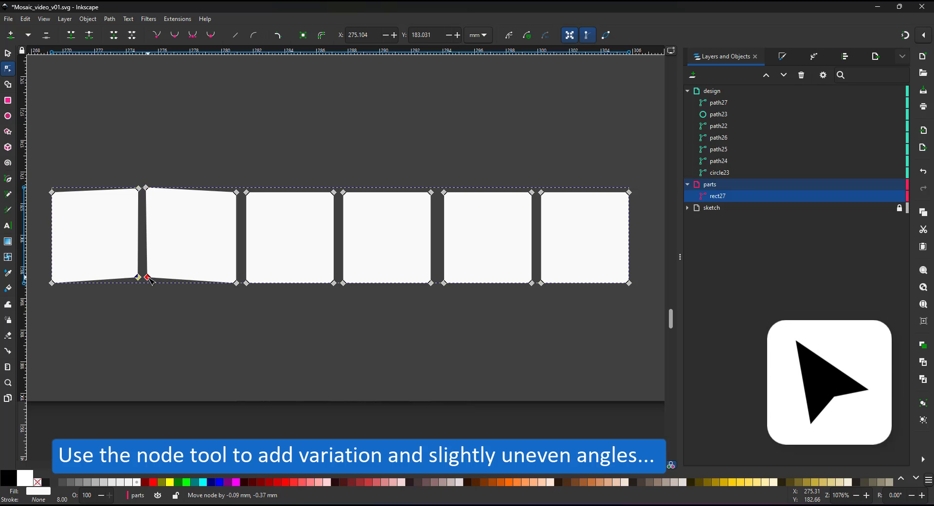
{"action": "mouse_move", "coordinate": [237, 283]}
{"action": "left_mouse_down"}
{"action": "mouse_move", "coordinate": [227, 280]}
{"action": "mouse_move", "coordinate": [236, 281]}
{"action": "left_mouse_up"}
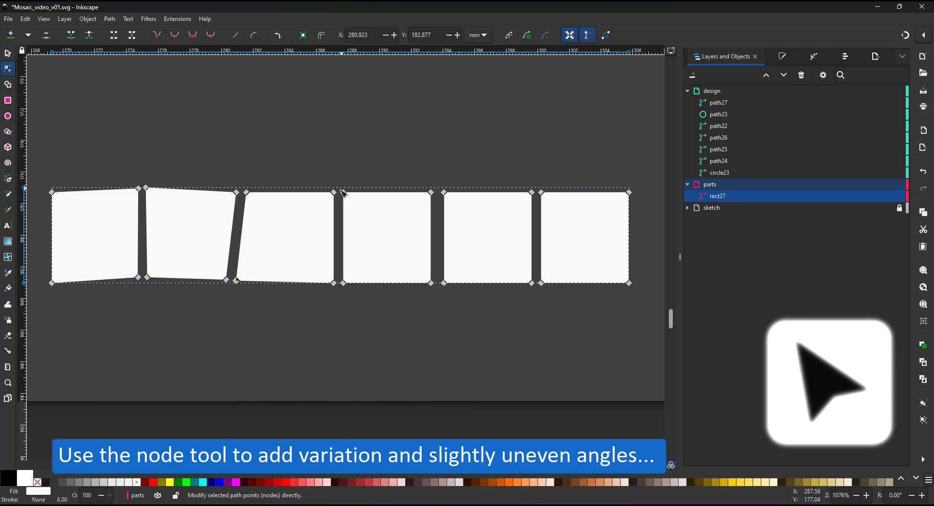
{"action": "left_click_drag", "start_coordinate": [337, 195], "coordinate": [333, 193]}
{"action": "left_click_drag", "start_coordinate": [338, 287], "coordinate": [341, 290]}
{"action": "left_click_drag", "start_coordinate": [439, 198], "coordinate": [453, 193]}
{"action": "left_click_drag", "start_coordinate": [532, 283], "coordinate": [526, 285]}
{"action": "left_click_drag", "start_coordinate": [481, 170], "coordinate": [532, 288]}
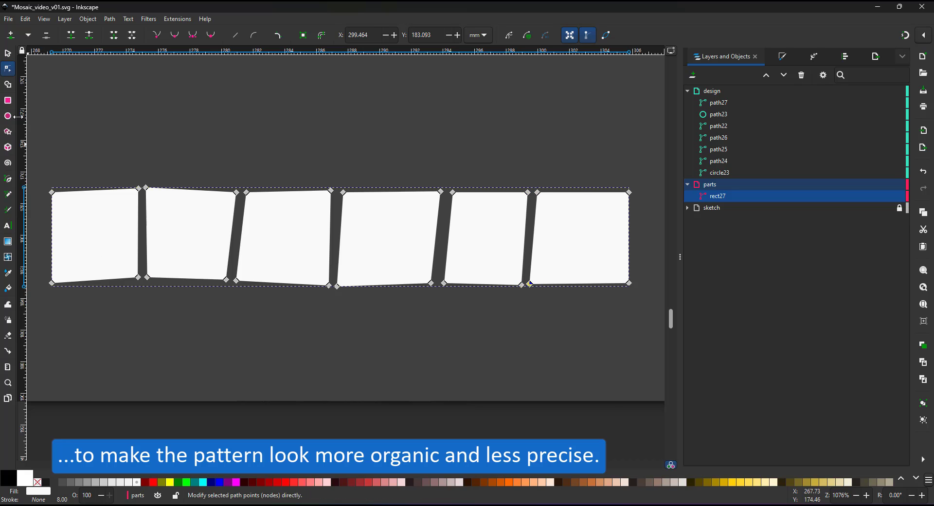
- Duplicate the uneven tile row and place the copy just above the original
{"action": "left_click", "coordinate": [8, 54]}
{"action": "scroll", "coordinate": [259, 212], "scroll_direction": "down", "scroll_amount": 2}
{"action": "key", "text": "ctrl+d"}
{"action": "left_click_drag", "start_coordinate": [334, 236], "coordinate": [338, 166]}
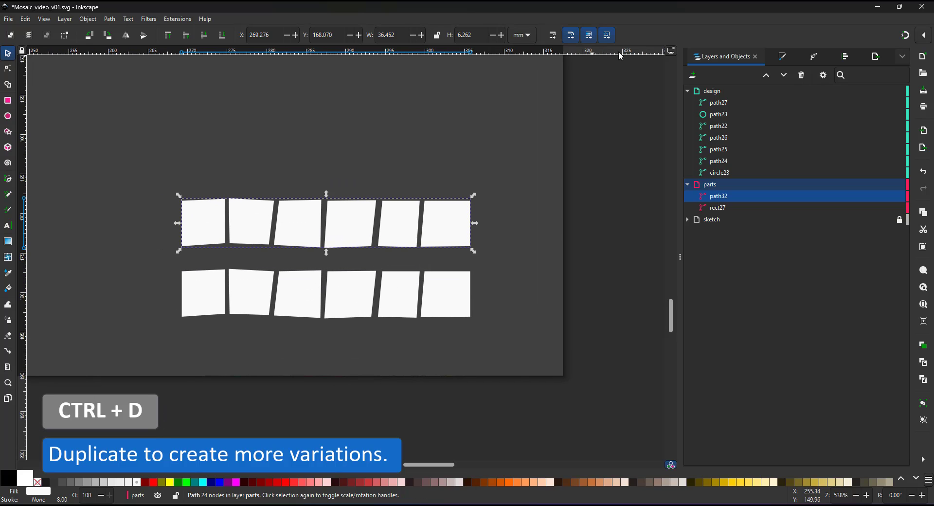
- Taper the upper tile row toward its right end with a Perspective/Envelope path effect of type Envelope deformation
{"action": "left_click", "coordinate": [810, 58]}
{"action": "type", "text": "pe"}
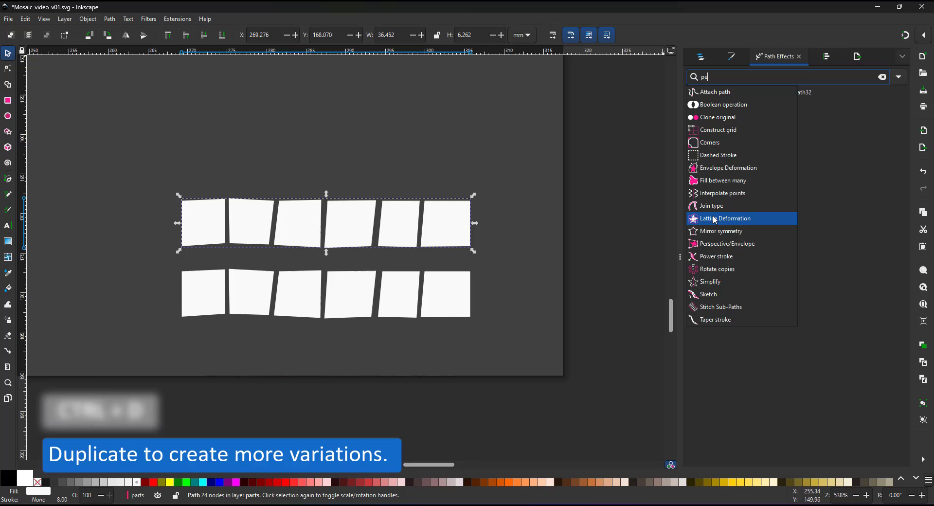
{"action": "left_click", "coordinate": [704, 244]}
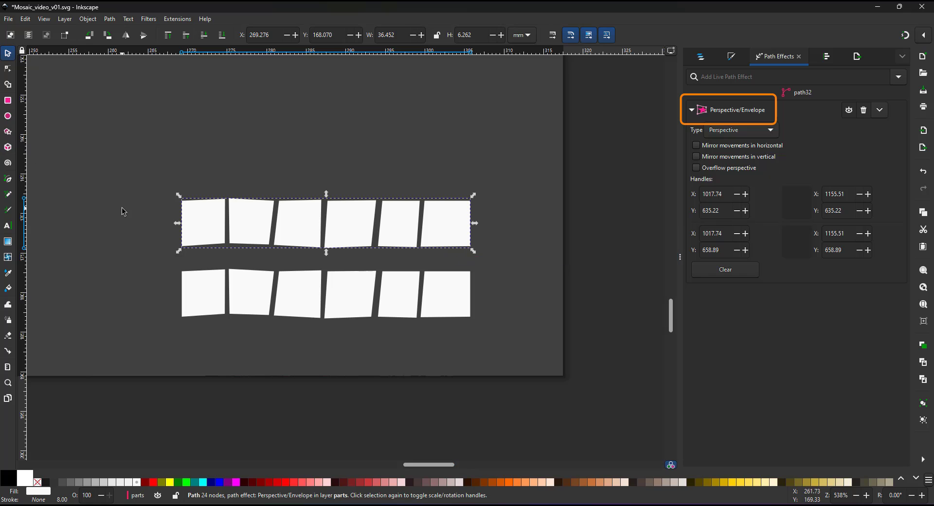
{"action": "key", "text": "n"}
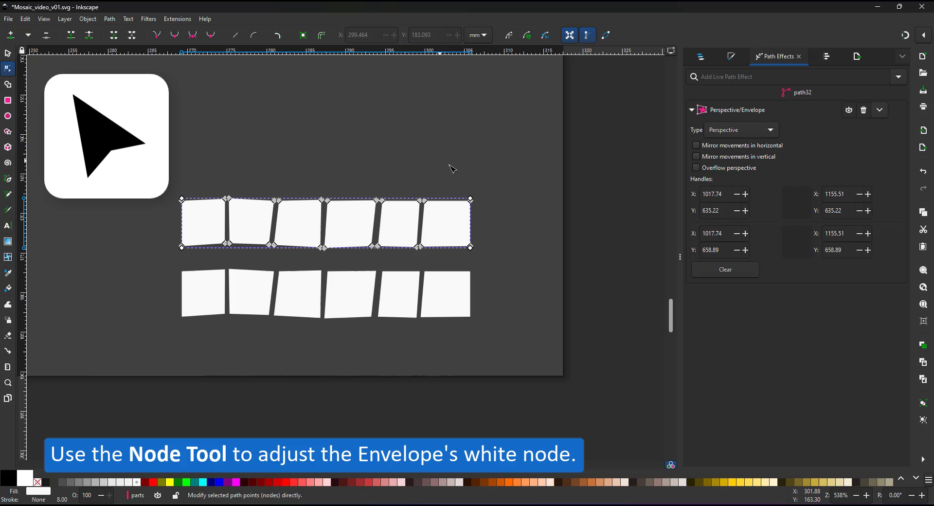
{"action": "left_click_drag", "start_coordinate": [471, 199], "coordinate": [471, 232]}
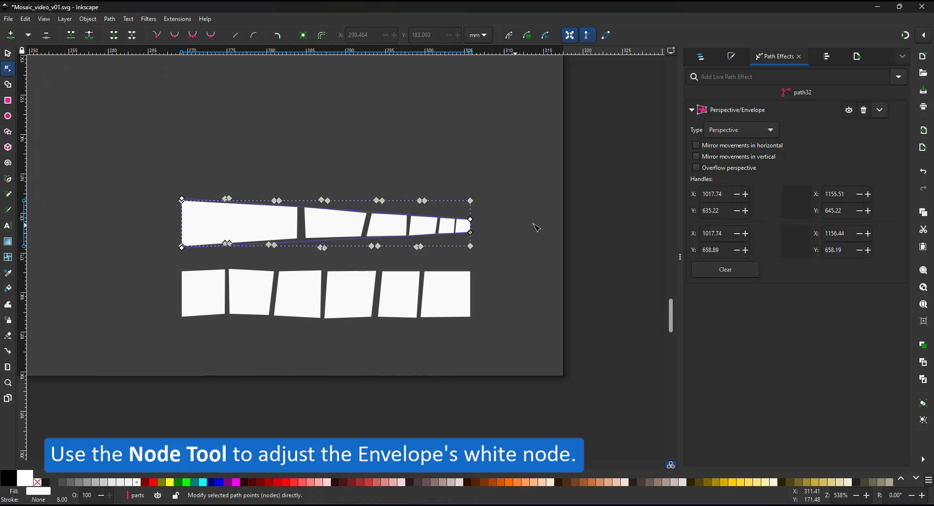
{"action": "left_click", "coordinate": [740, 131]}
{"action": "left_click", "coordinate": [744, 140]}
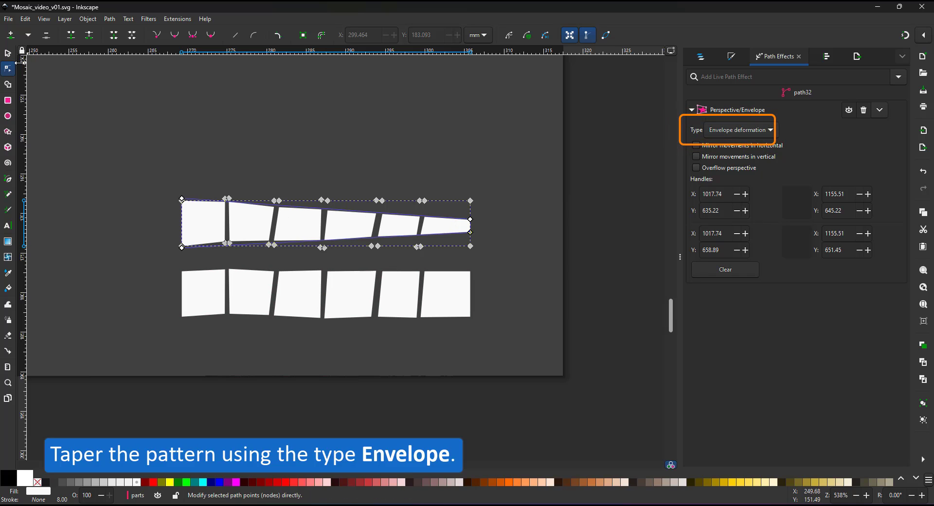
- Duplicate the tapered row, place the copy above it and flip it horizontally
{"action": "left_click", "coordinate": [7, 52]}
{"action": "key", "text": "ctrl+d"}
{"action": "left_click_drag", "start_coordinate": [334, 234], "coordinate": [333, 169]}
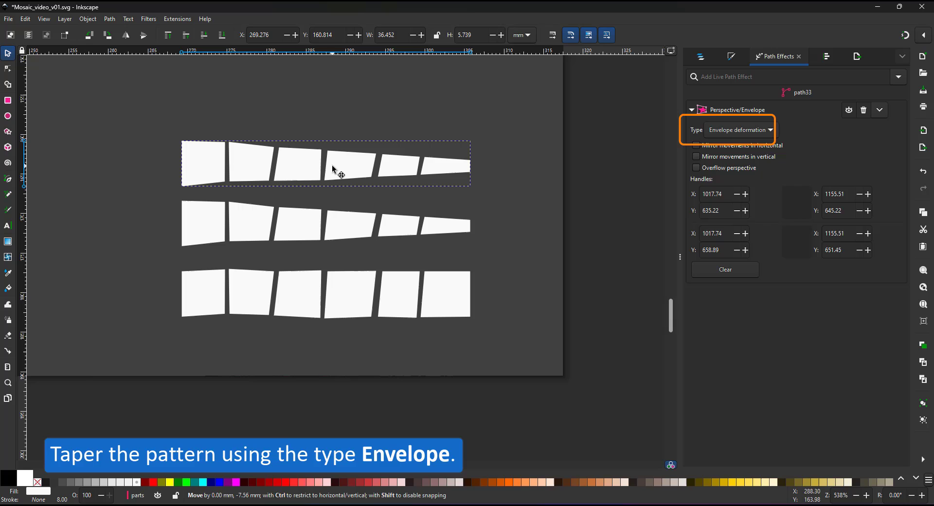
{"action": "key", "text": "h"}
- Convert both tapered rows to plain paths so their envelope effects become permanent
{"action": "left_click", "coordinate": [306, 229], "text": "shift"}
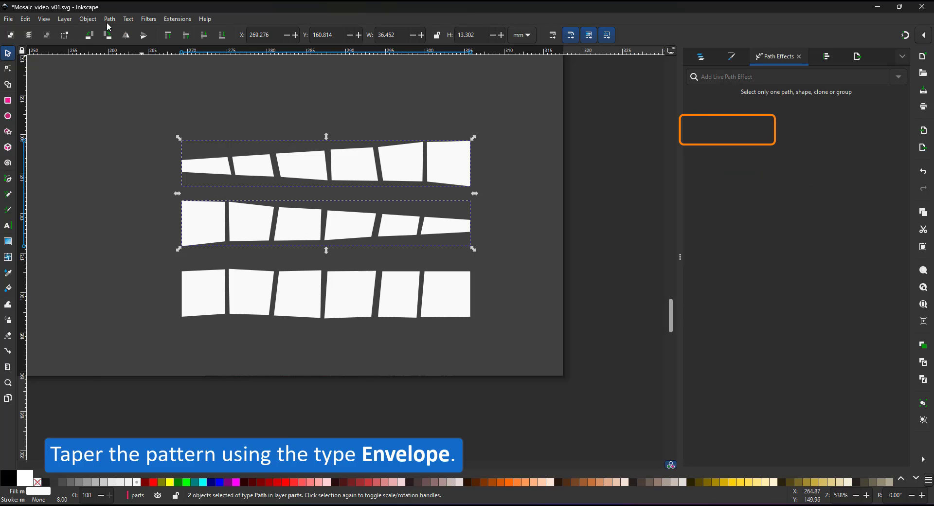
{"action": "left_click", "coordinate": [110, 19]}
{"action": "left_click", "coordinate": [110, 18]}
{"action": "left_click", "coordinate": [301, 119]}
{"action": "left_click", "coordinate": [310, 163]}
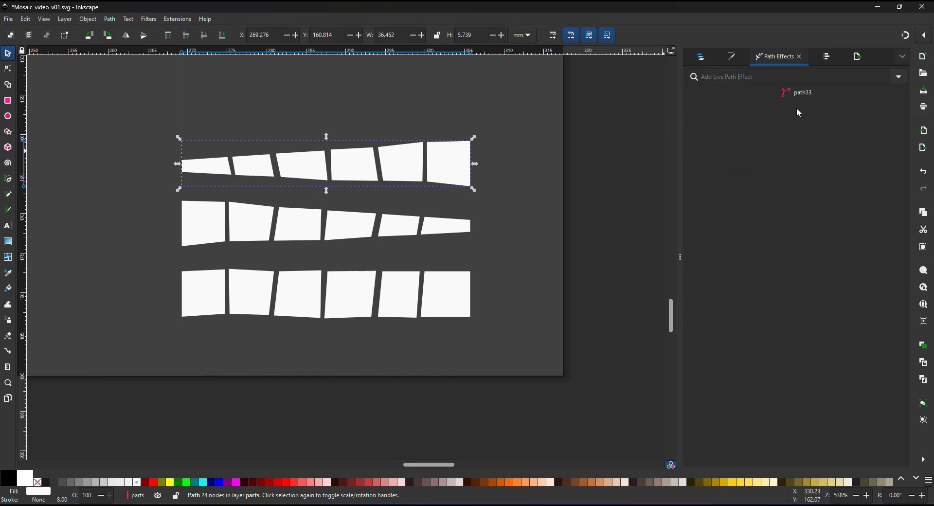
- Duplicate the untapered row to above the other rows and break the copy apart into separate tiles
{"action": "left_click", "coordinate": [393, 286]}
{"action": "key", "text": "ctrl+d"}
{"action": "left_click_drag", "start_coordinate": [393, 281], "coordinate": [398, 80]}
{"action": "left_click_drag", "start_coordinate": [389, 122], "coordinate": [408, 261]}
{"action": "left_click", "coordinate": [109, 21]}
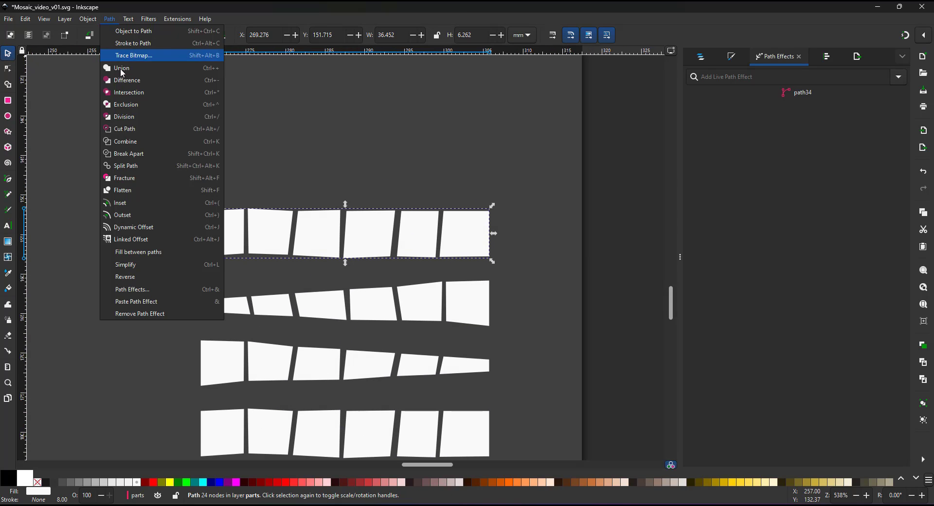
{"action": "left_click", "coordinate": [118, 156]}
- Shift the top row's first three tiles left by about one tile width and combine them into one path
{"action": "left_click", "coordinate": [229, 229]}
{"action": "left_click", "coordinate": [259, 229], "text": "shift"}
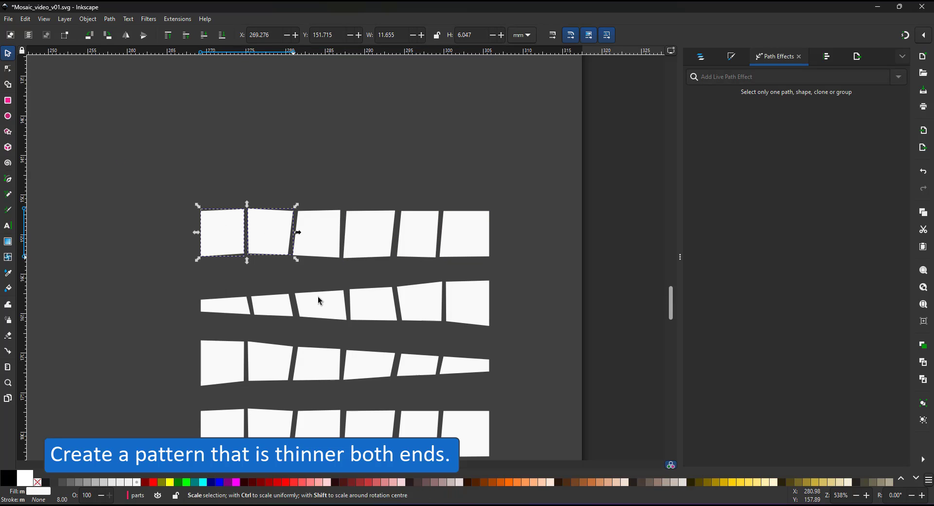
{"action": "left_click", "coordinate": [309, 249], "text": "shift"}
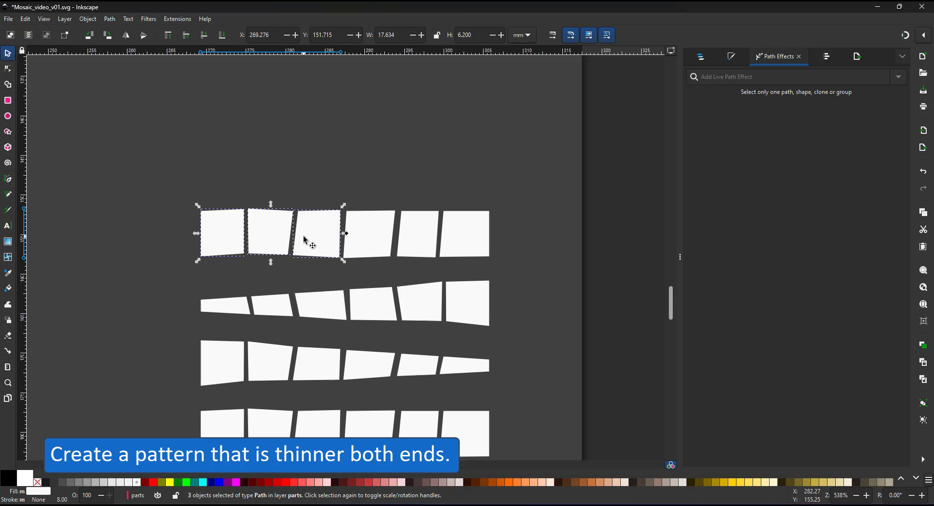
{"action": "left_click_drag", "start_coordinate": [303, 237], "coordinate": [255, 237]}
{"action": "key", "text": "ctrl+k"}
- Fill the gap in the top row with a duplicate of the adjacent tile and adjust its corners to fit
{"action": "left_click", "coordinate": [368, 227]}
{"action": "key", "text": "ctrl+d"}
{"action": "left_click_drag", "start_coordinate": [366, 227], "coordinate": [315, 234]}
{"action": "scroll", "coordinate": [305, 283], "scroll_direction": "up", "scroll_amount": 1}
{"action": "left_click", "coordinate": [7, 69]}
{"action": "left_click_drag", "start_coordinate": [293, 181], "coordinate": [290, 180]}
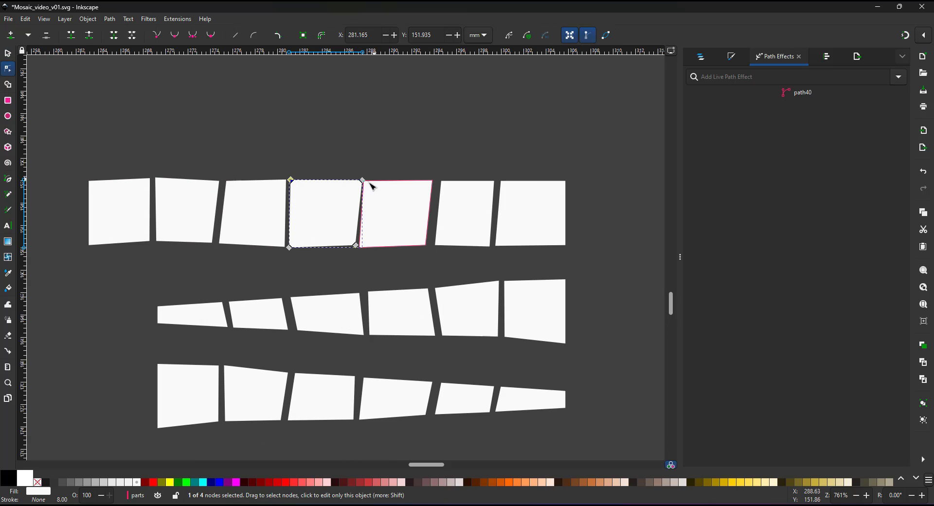
{"action": "left_click_drag", "start_coordinate": [362, 180], "coordinate": [358, 181]}
{"action": "left_click_drag", "start_coordinate": [356, 245], "coordinate": [353, 248]}
- Combine the top row's last three tiles and taper them toward the right end with a Perspective/Envelope effect set to Envelope deformation
{"action": "left_click", "coordinate": [399, 216]}
{"action": "left_click", "coordinate": [402, 218]}
{"action": "left_click", "coordinate": [464, 215], "text": "shift"}
{"action": "left_click", "coordinate": [530, 227], "text": "shift"}
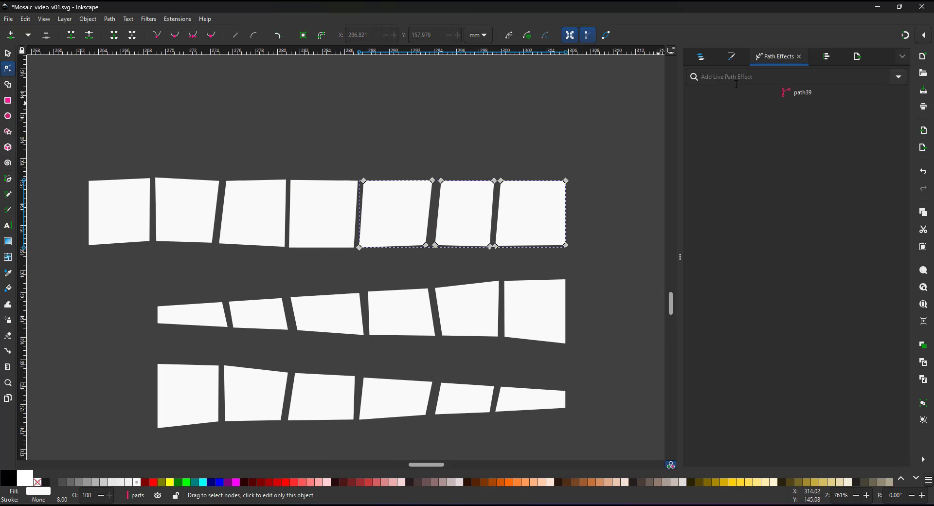
{"action": "type", "text": "per"}
{"action": "left_click", "coordinate": [734, 132]}
{"action": "left_click", "coordinate": [735, 132]}
{"action": "left_click", "coordinate": [736, 116]}
{"action": "left_click_drag", "start_coordinate": [566, 180], "coordinate": [566, 201]}
{"action": "left_click_drag", "start_coordinate": [565, 248], "coordinate": [565, 219]}
- Taper the top row's three leftmost tiles toward the left end with a Perspective/Envelope effect set to Envelope deformation
{"action": "left_click", "coordinate": [256, 214]}
{"action": "left_click", "coordinate": [743, 75]}
{"action": "type", "text": "per"}
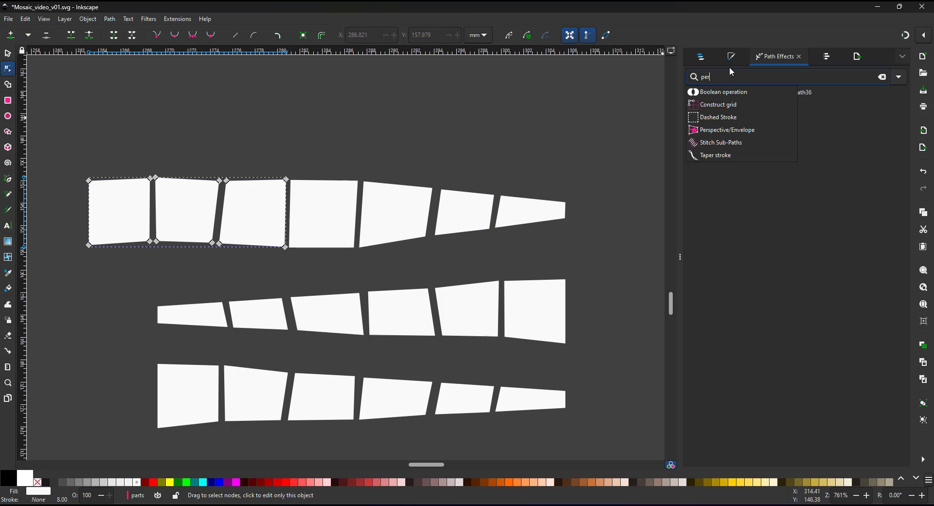
{"action": "left_click", "coordinate": [714, 136]}
{"action": "left_click_drag", "start_coordinate": [89, 179], "coordinate": [89, 201]}
{"action": "left_click_drag", "start_coordinate": [89, 247], "coordinate": [90, 228]}
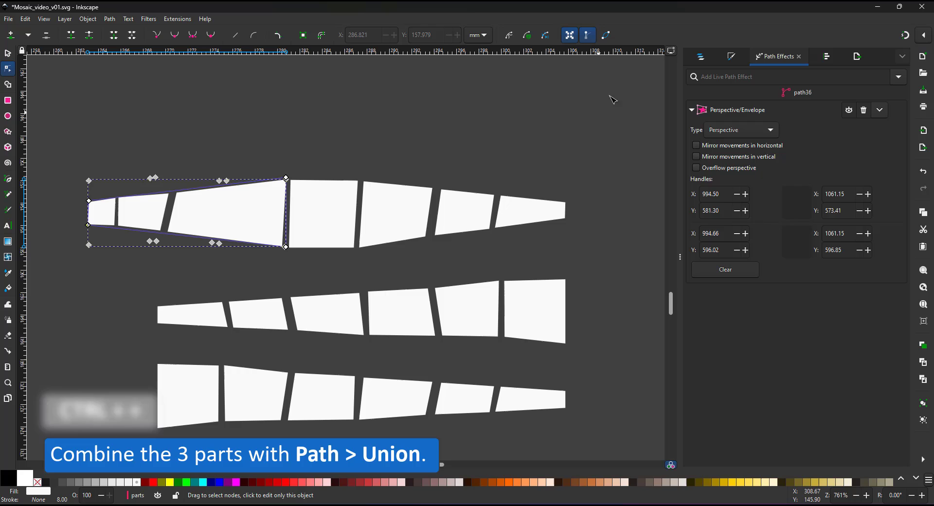
{"action": "left_click", "coordinate": [762, 130]}
{"action": "left_click", "coordinate": [759, 117]}
{"action": "left_click", "coordinate": [8, 53]}
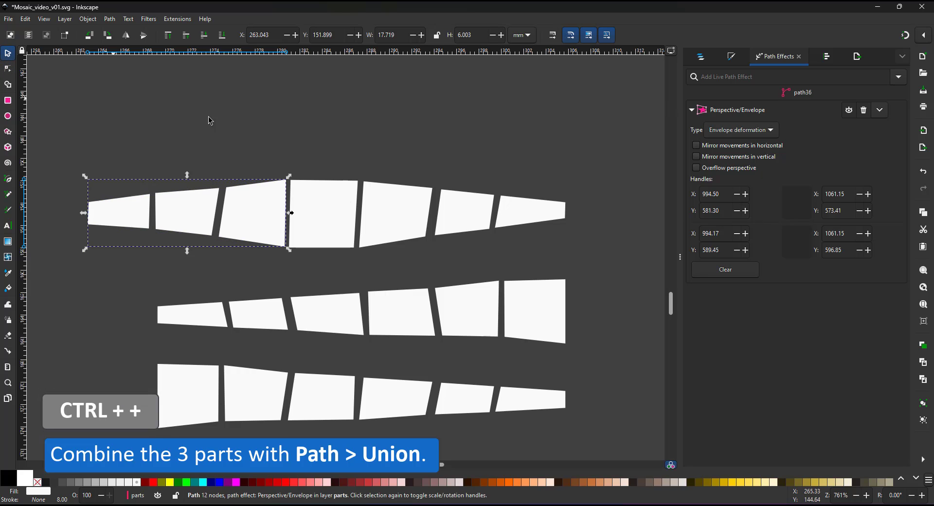
- Narrow both outer ends of the top row further by adjusting the envelope corners
{"action": "left_click", "coordinate": [7, 71]}
{"action": "left_click_drag", "start_coordinate": [89, 202], "coordinate": [88, 213]}
{"action": "left_click", "coordinate": [545, 210]}
{"action": "left_click_drag", "start_coordinate": [566, 202], "coordinate": [565, 208]}
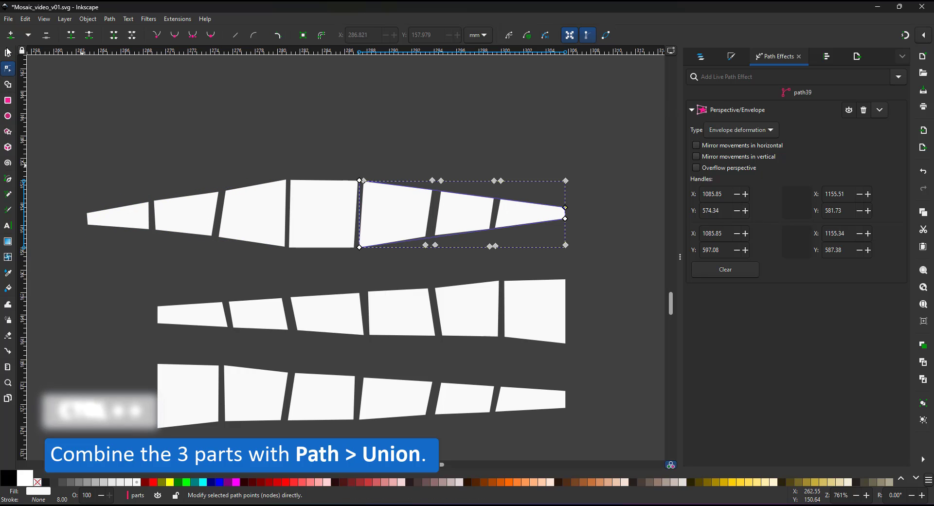
- Unite the three parts of the double-tapered top row into a single path with Union
{"action": "left_click", "coordinate": [7, 52]}
{"action": "left_click", "coordinate": [324, 215], "text": "shift"}
{"action": "left_click_drag", "start_coordinate": [56, 123], "coordinate": [576, 267]}
{"action": "key", "text": "ctrl+plus"}
- Draw a two-node path below the fish rising toward the page's right edge, and bend it into a gentle S-curve
{"action": "scroll", "coordinate": [306, 276], "scroll_direction": "down", "scroll_amount": 6}
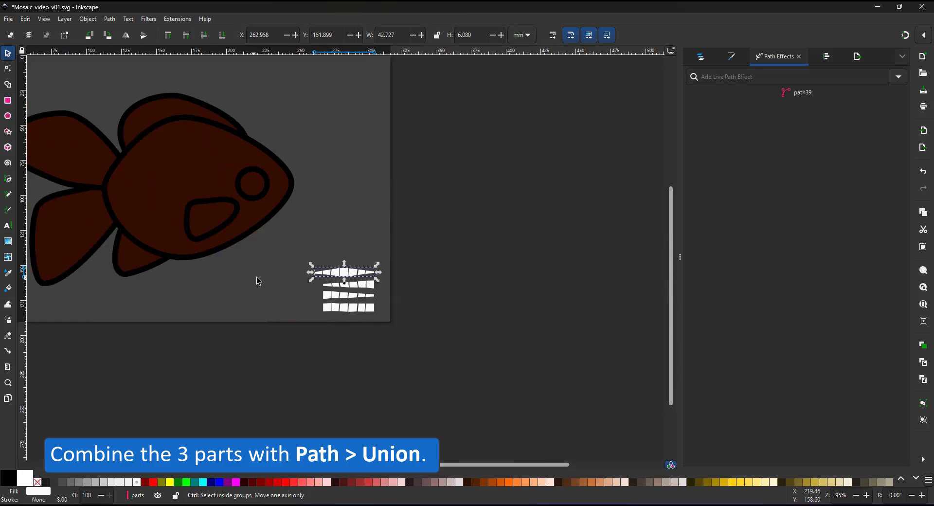
{"action": "scroll", "coordinate": [132, 270], "scroll_direction": "up", "scroll_amount": 1}
{"action": "left_click", "coordinate": [8, 179]}
{"action": "left_click", "coordinate": [96, 303]}
{"action": "double_click", "coordinate": [474, 117]}
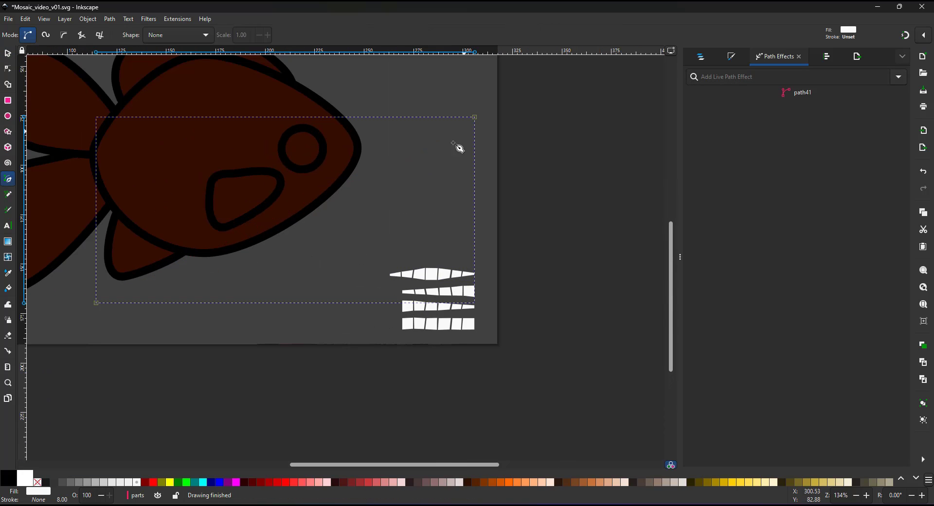
{"action": "left_click", "coordinate": [8, 69]}
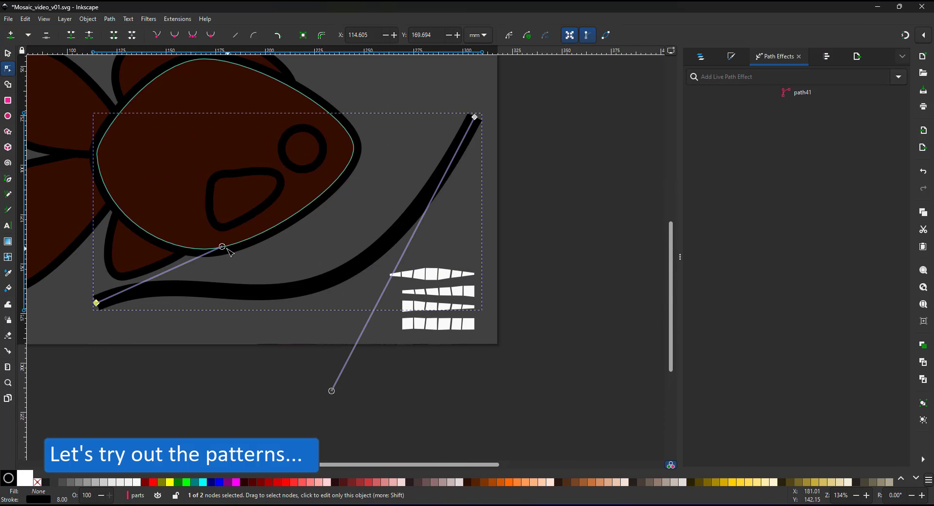
- Apply a Pattern Along Path effect to the curve, using a copy of the double-tapered tile row as the pattern source
{"action": "left_click", "coordinate": [778, 77]}
{"action": "type", "text": "pat"}
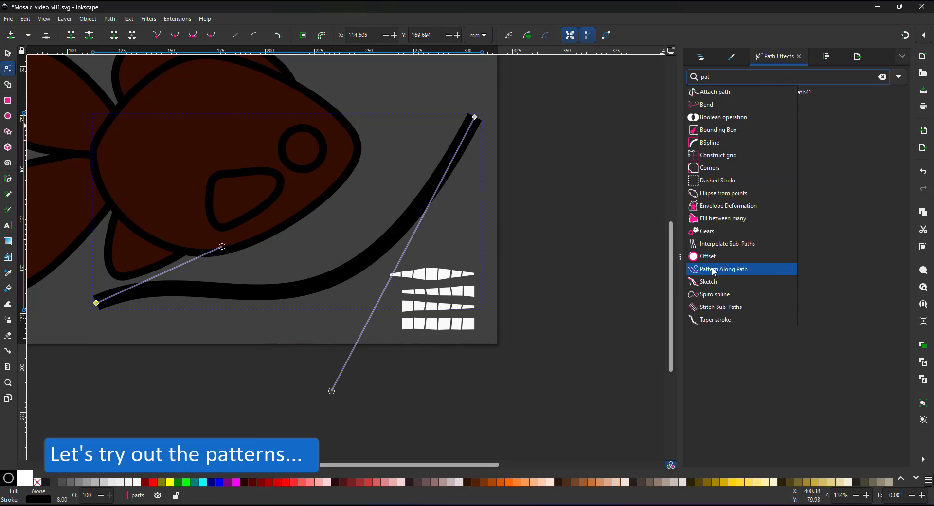
{"action": "left_click", "coordinate": [714, 269]}
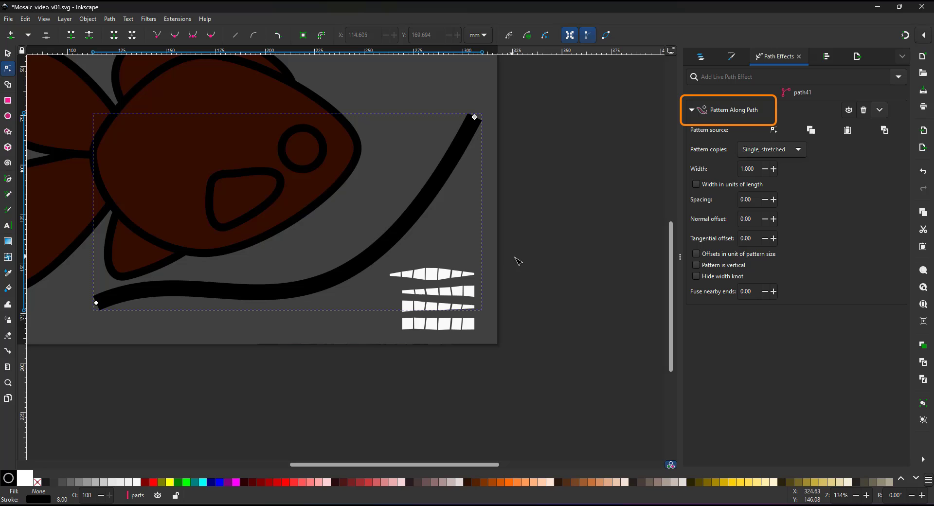
{"action": "left_click", "coordinate": [450, 274]}
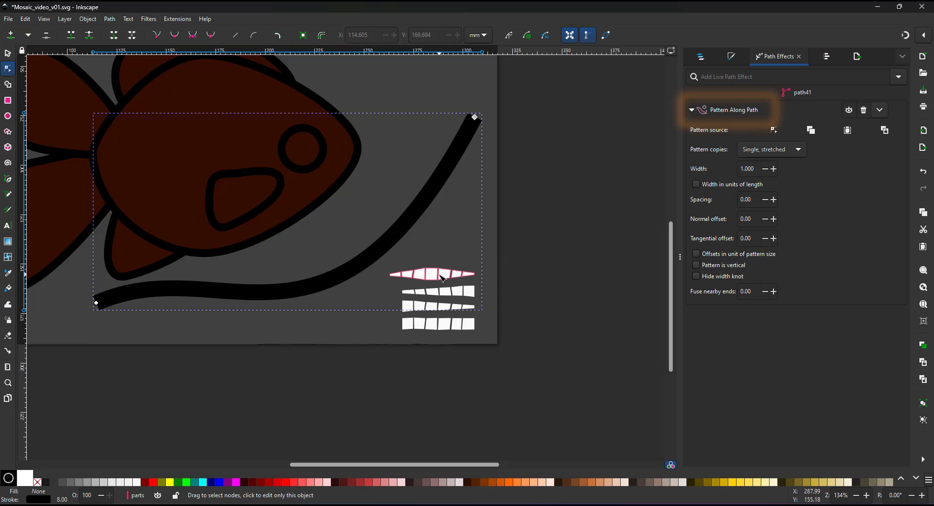
{"action": "key", "text": "ctrl+c"}
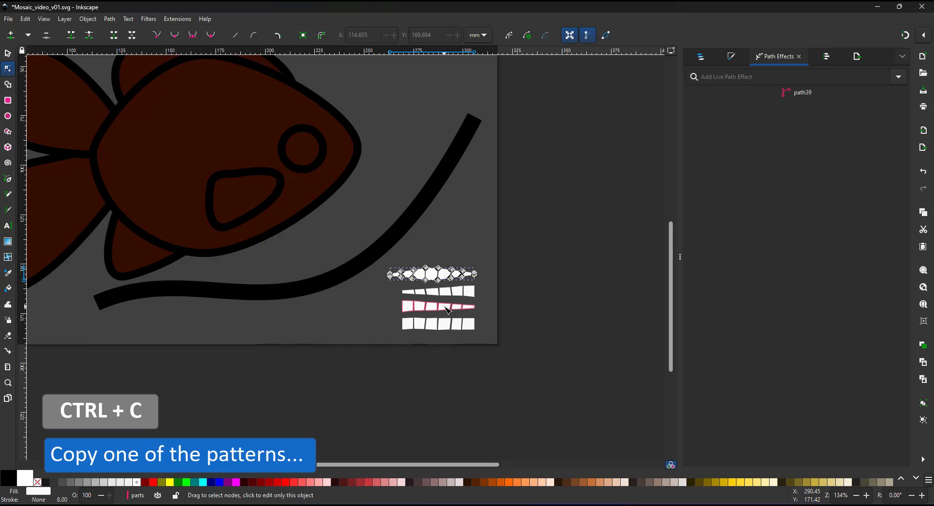
{"action": "left_click", "coordinate": [430, 183]}
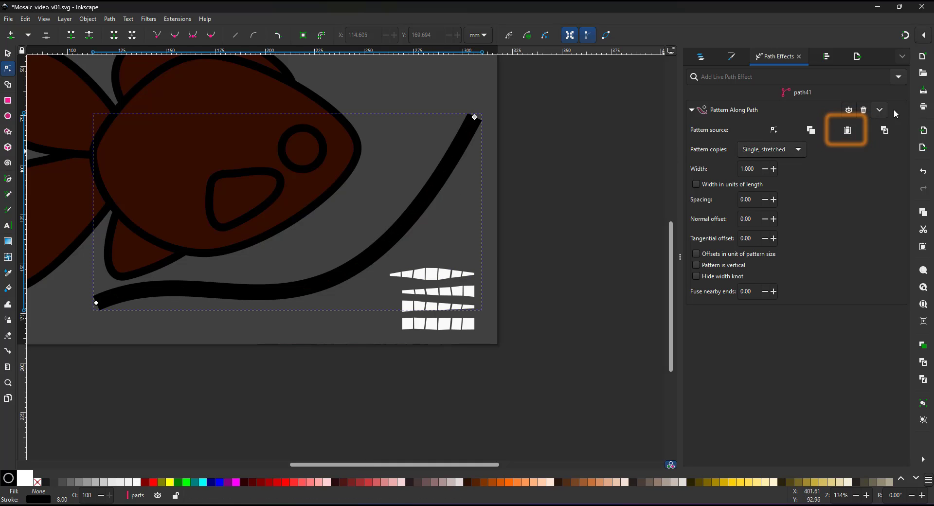
{"action": "left_click", "coordinate": [848, 129]}
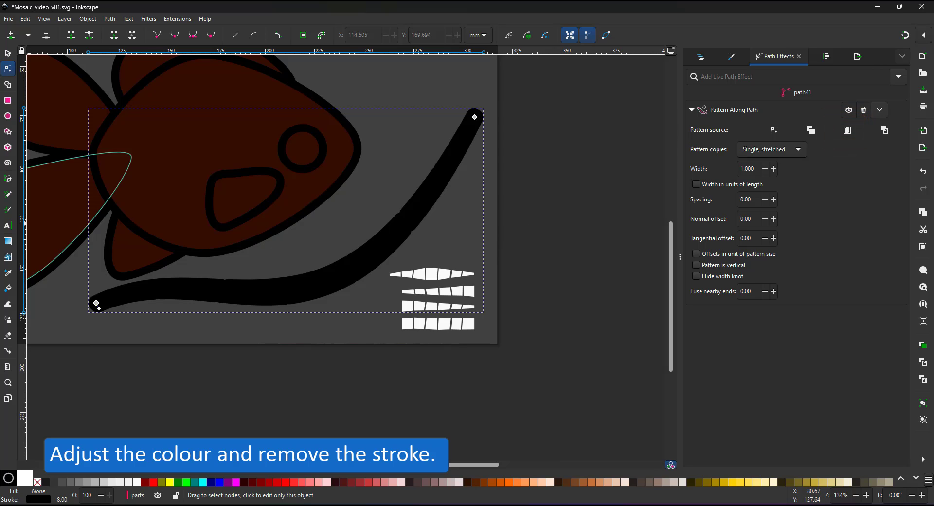
- Remove the curve's stroke, fill it with white and set the pattern copies to Repeated, stretched
{"action": "left_click", "coordinate": [37, 484], "text": "shift"}
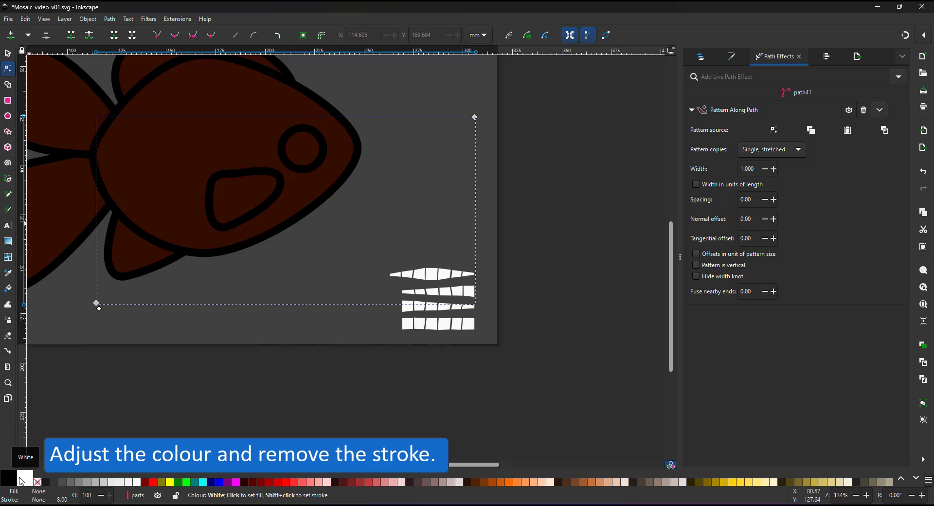
{"action": "left_click", "coordinate": [25, 478]}
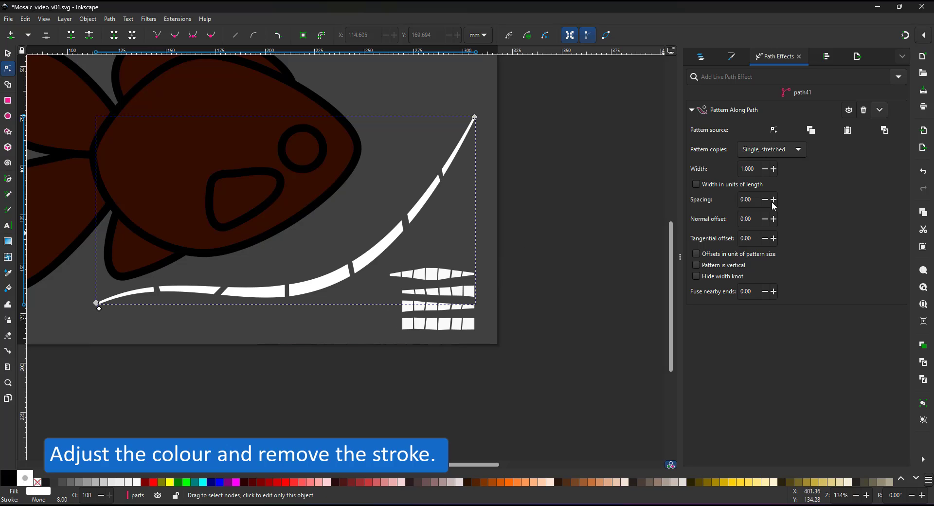
{"action": "left_click", "coordinate": [779, 149]}
{"action": "left_click", "coordinate": [756, 110]}
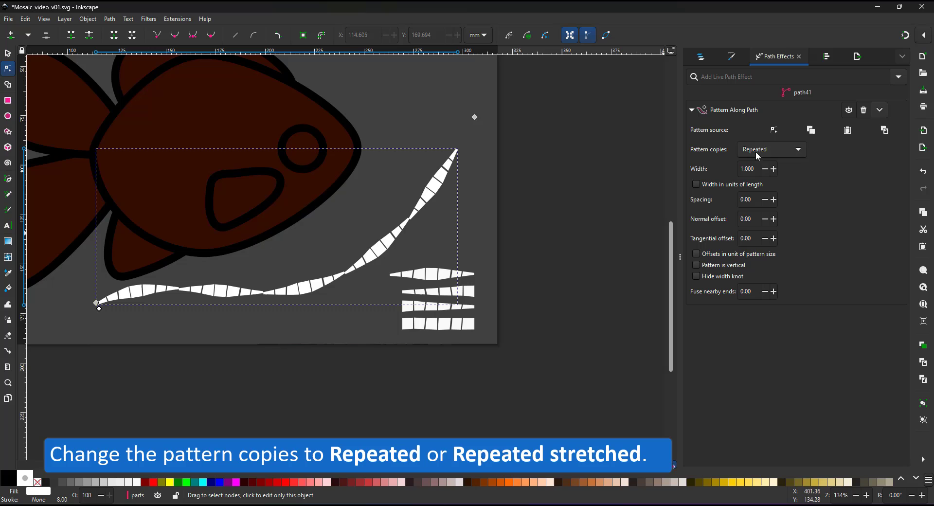
{"action": "left_click", "coordinate": [768, 165]}
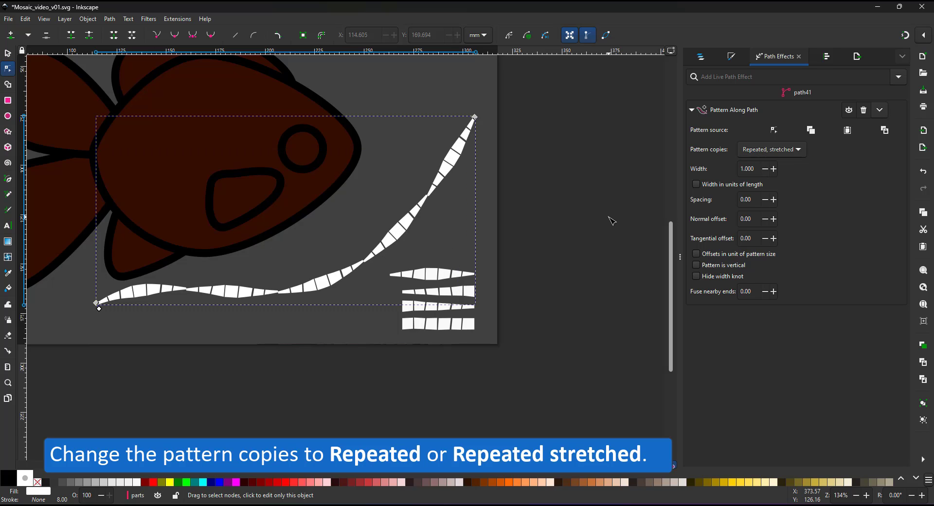
- Set the spacing between the pattern copies along the curve to 1.20
{"action": "left_click", "coordinate": [774, 201]}
{"action": "left_click", "coordinate": [774, 201]}
{"action": "left_click", "coordinate": [774, 201]}
{"action": "left_click", "coordinate": [774, 201]}
{"action": "left_click", "coordinate": [774, 201]}
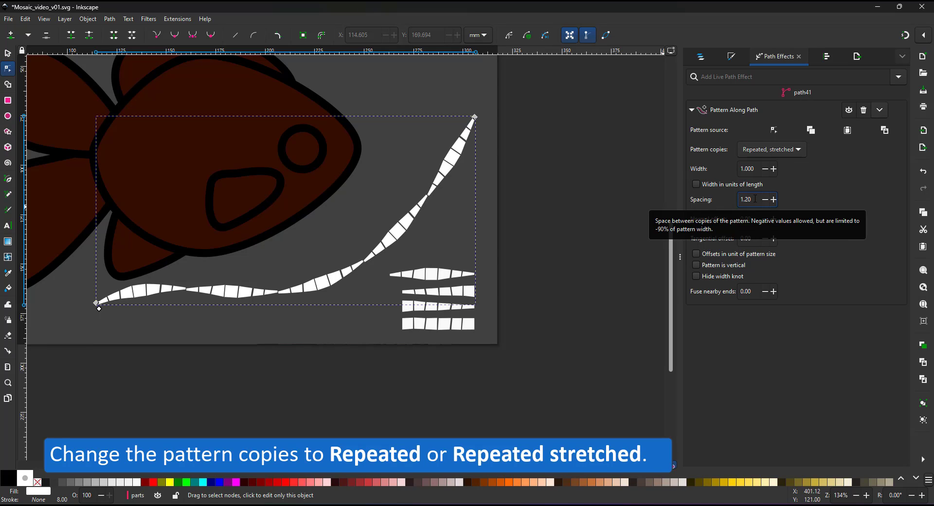
- Set the spacing between the pattern copies along the curve to 2.00
{"action": "left_click_drag", "start_coordinate": [754, 200], "coordinate": [736, 211]}
{"action": "type", "text": "2"}
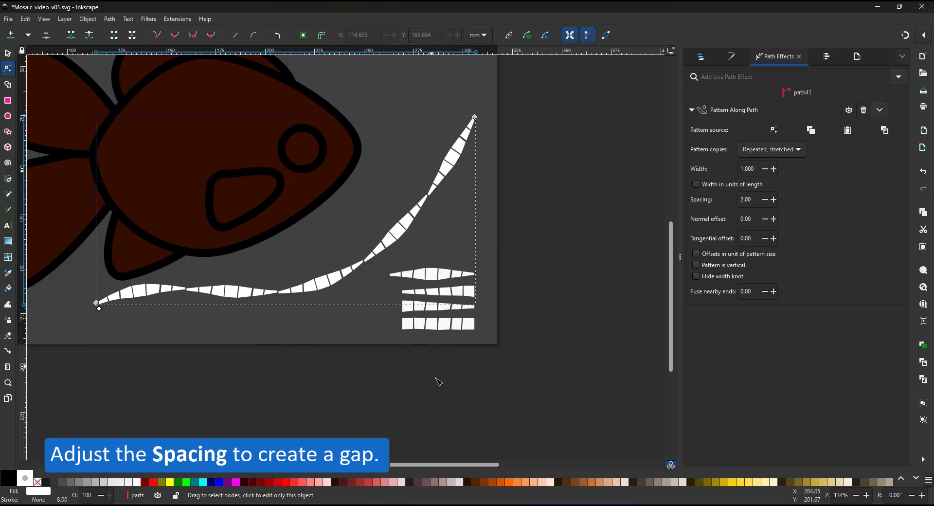
{"action": "scroll", "coordinate": [431, 267], "scroll_direction": "up", "scroll_amount": 3, "text": "ctrl"}
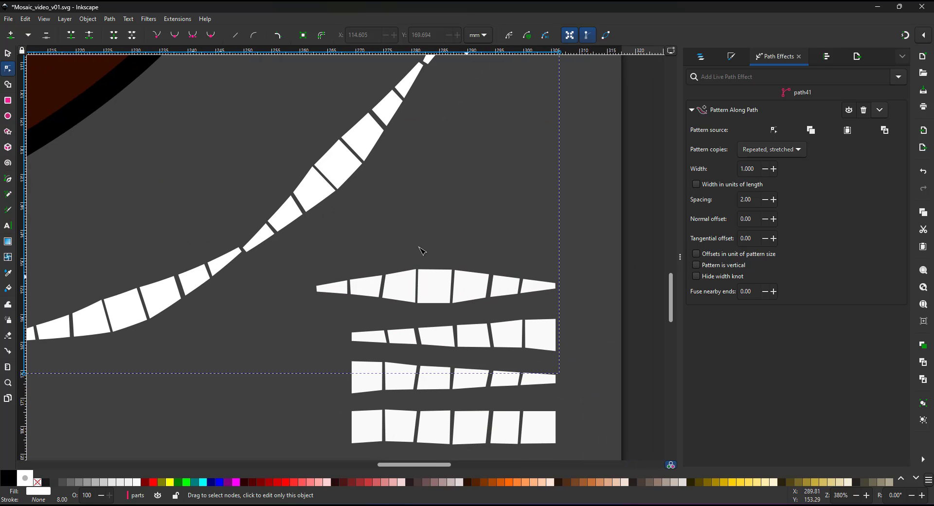
- Duplicate the double-tapered tile row and place the copy end to end against the original's narrow left tip
{"action": "left_click", "coordinate": [6, 54]}
{"action": "left_click", "coordinate": [576, 100]}
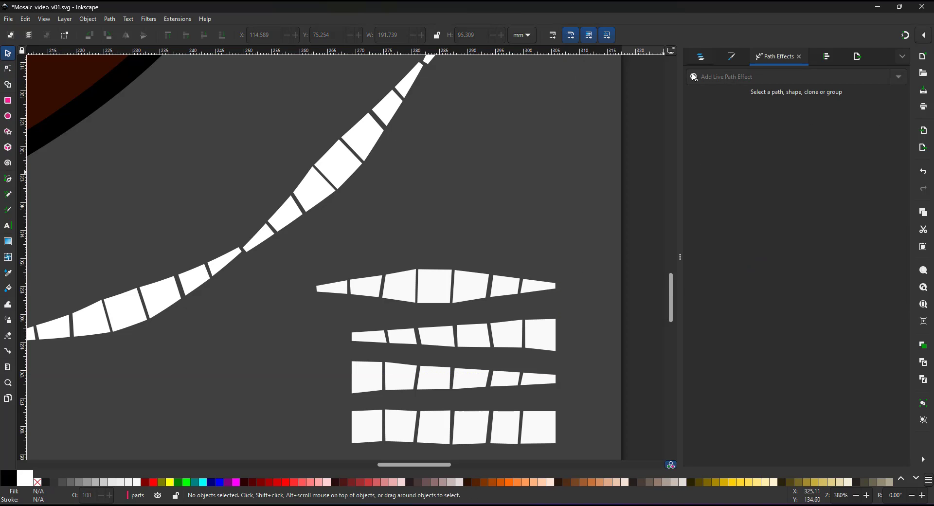
{"action": "left_click_drag", "start_coordinate": [399, 286], "coordinate": [567, 294]}
{"action": "key", "text": "ctrl+z"}
{"action": "key", "text": "ctrl+d"}
{"action": "left_click_drag", "start_coordinate": [516, 280], "coordinate": [313, 274]}
- Adjust the nodes at the original double-tapered row's narrow left end against the copy, and delete the copy
{"action": "scroll", "coordinate": [341, 294], "scroll_direction": "up", "scroll_amount": 3, "text": "ctrl"}
{"action": "left_click", "coordinate": [4, 68]}
{"action": "left_click", "coordinate": [319, 270]}
{"action": "left_click", "coordinate": [315, 275]}
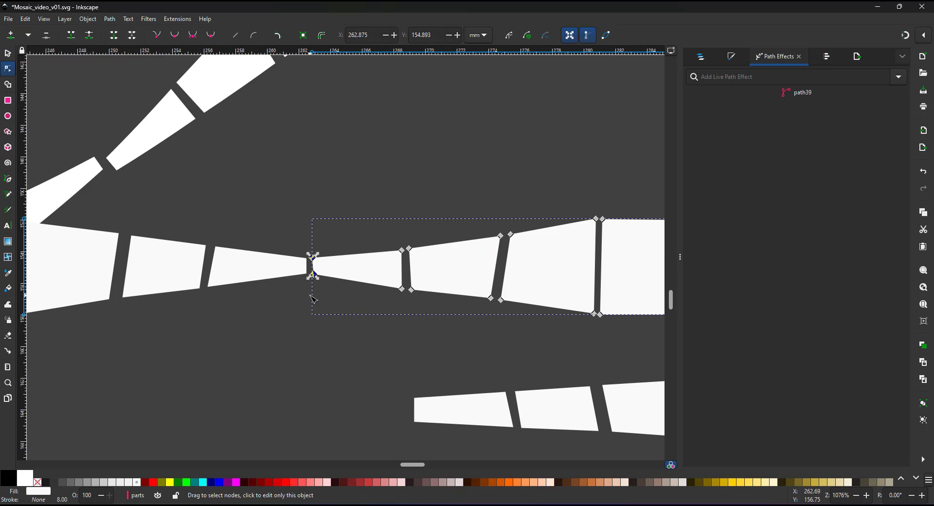
{"action": "left_click", "coordinate": [6, 53]}
{"action": "left_click", "coordinate": [193, 264]}
{"action": "key", "text": "Delete"}
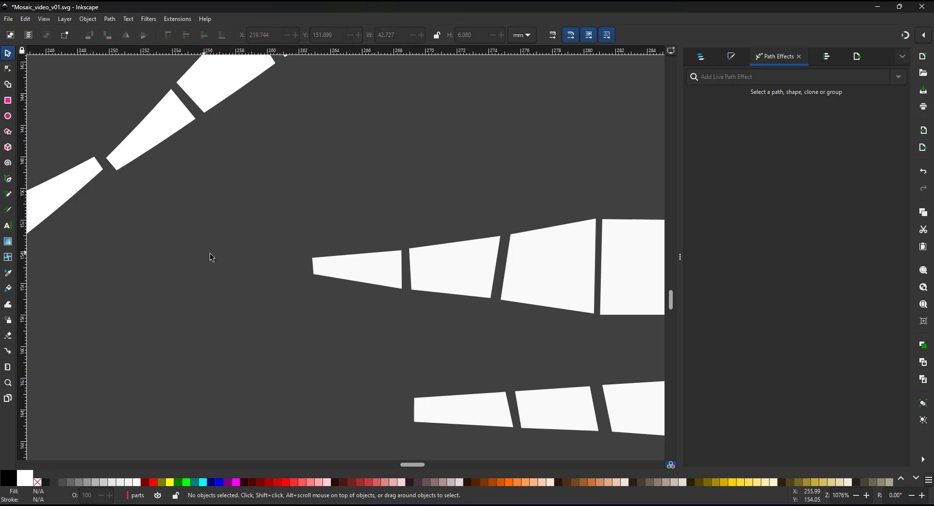
{"action": "scroll", "coordinate": [208, 257], "scroll_direction": "down", "scroll_amount": 8, "text": "ctrl"}
{"action": "scroll", "coordinate": [372, 292], "scroll_direction": "up", "scroll_amount": 3, "text": "ctrl"}
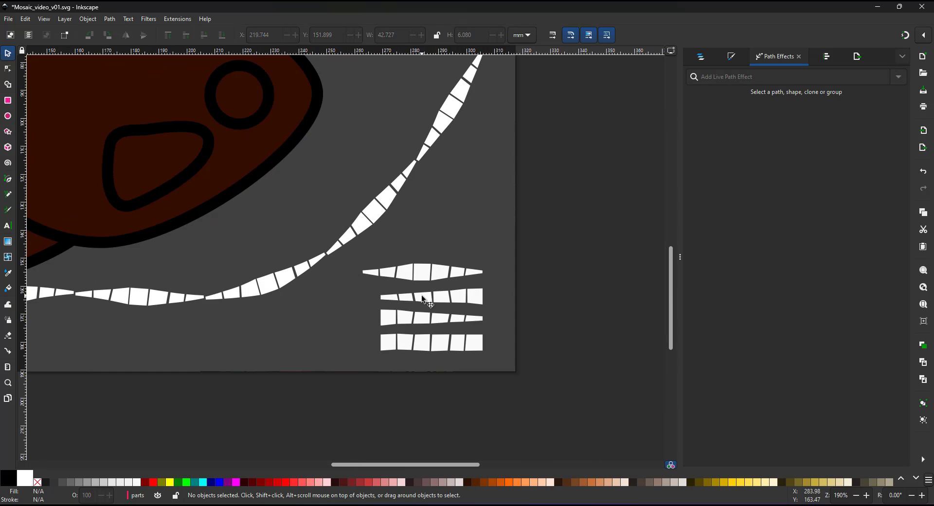
- Try the two single-tapered tile rows, one after the other, as the curve's pasted pattern source
{"action": "left_click", "coordinate": [424, 296]}
{"action": "key", "text": "ctrl+c"}
{"action": "left_click", "coordinate": [358, 233]}
{"action": "left_click", "coordinate": [851, 130]}
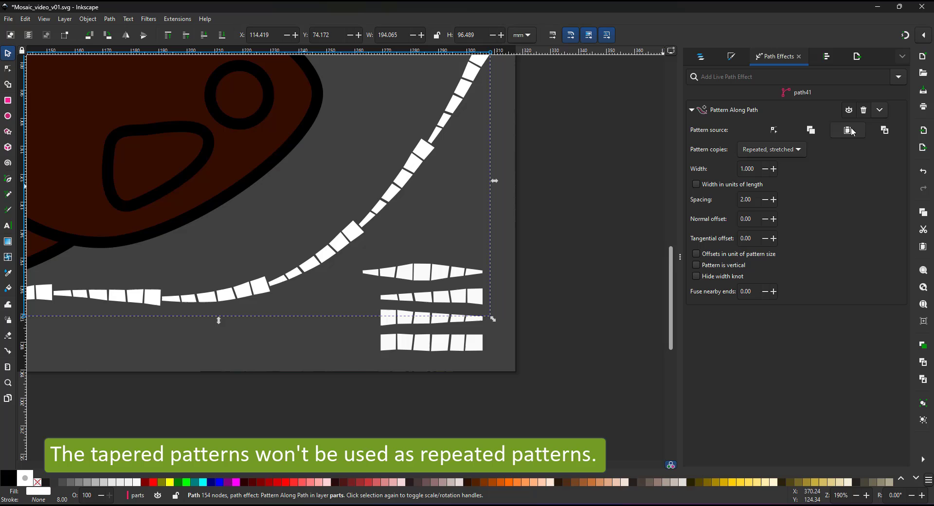
{"action": "left_click", "coordinate": [411, 319]}
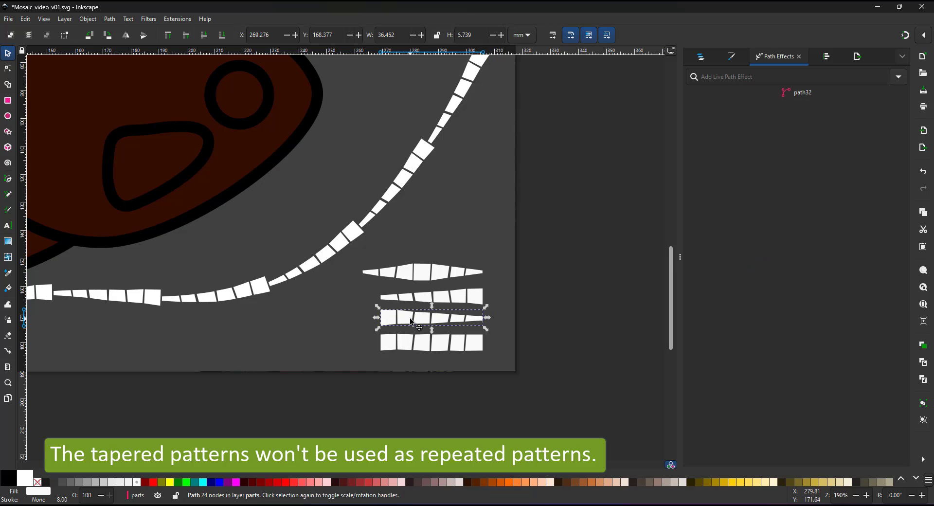
{"action": "left_click", "coordinate": [344, 248]}
{"action": "left_click", "coordinate": [850, 130]}
- Copy the straight tile row and paste it as the curve's pattern source
{"action": "left_click", "coordinate": [415, 348]}
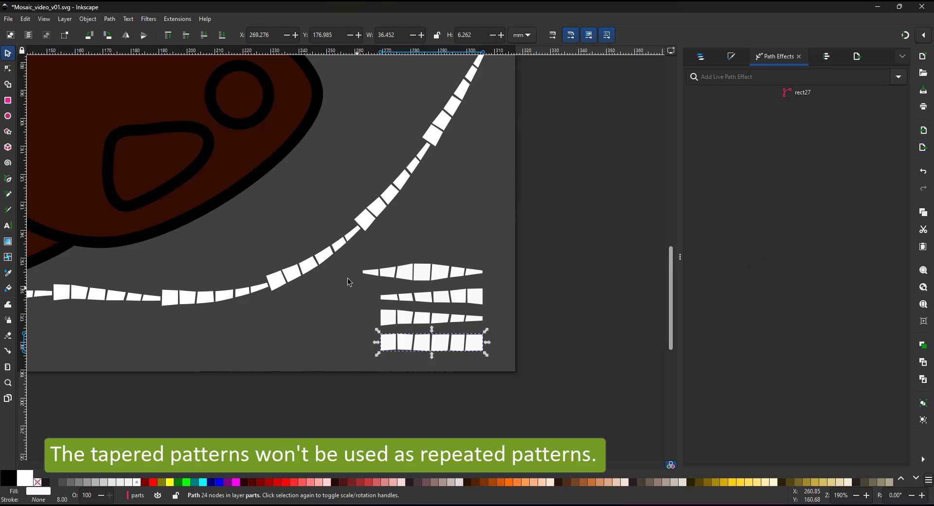
{"action": "left_click", "coordinate": [335, 259]}
{"action": "left_click", "coordinate": [849, 130]}
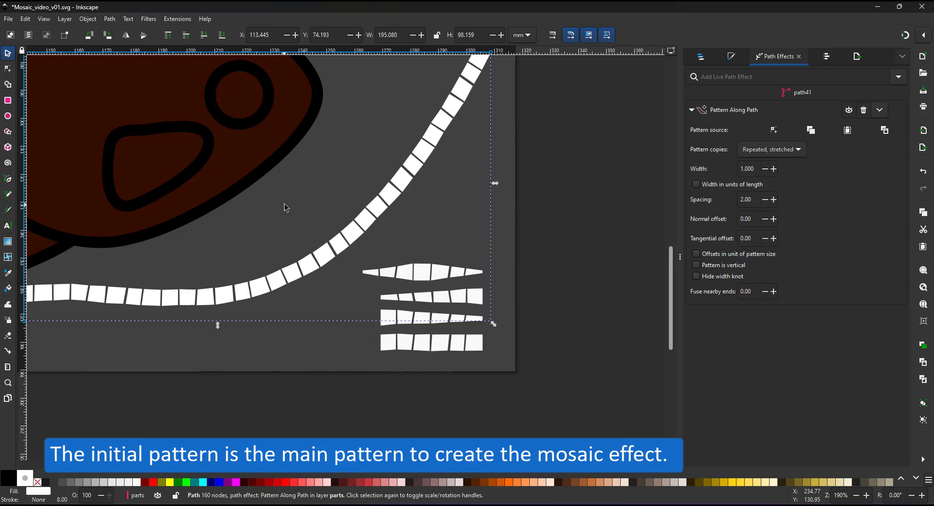
- Cut the patterned curve from the page and fit the whole page in view
{"action": "scroll", "coordinate": [250, 316], "scroll_direction": "down", "scroll_amount": 3}
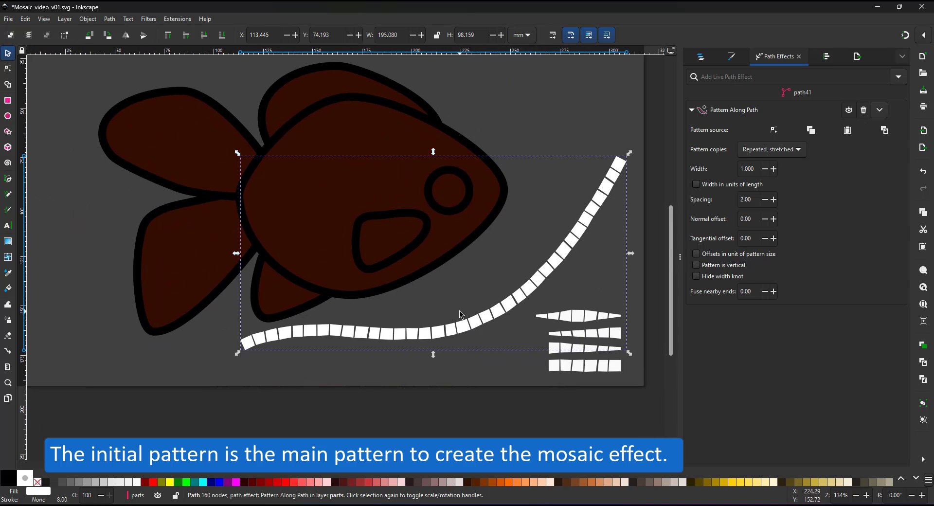
{"action": "key", "text": "Delete"}
{"action": "key", "text": "5"}
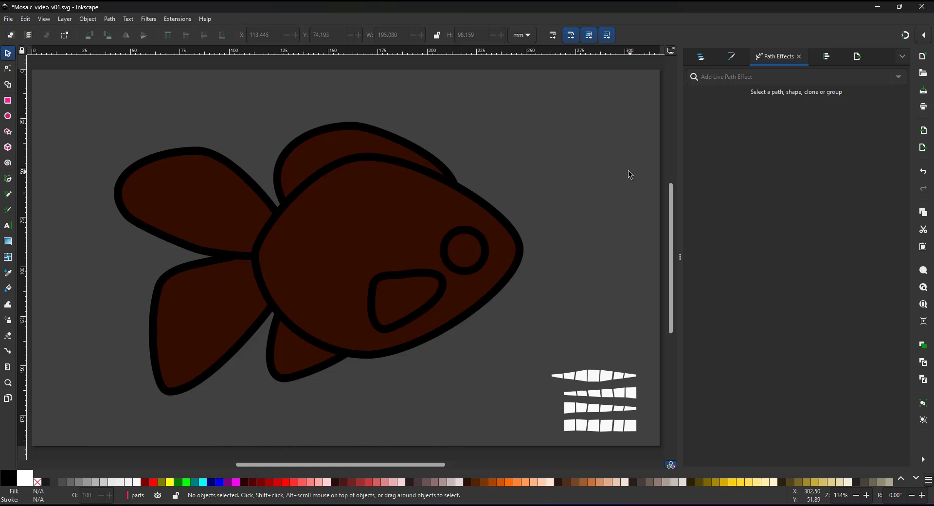
- Show the layer structure and move the four tile rows of the parts layer to the page's upper-left corner
{"action": "left_click", "coordinate": [701, 57]}
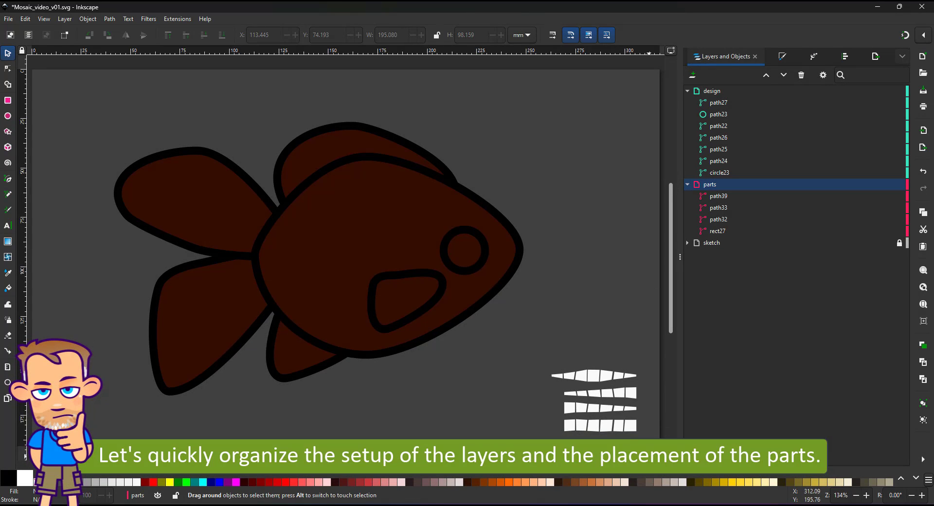
{"action": "key", "text": "ctrl+a"}
{"action": "left_click_drag", "start_coordinate": [629, 423], "coordinate": [106, 131]}
{"action": "left_click", "coordinate": [121, 132]}
{"action": "left_click_drag", "start_coordinate": [93, 83], "coordinate": [107, 84]}
{"action": "left_click", "coordinate": [39, 60]}
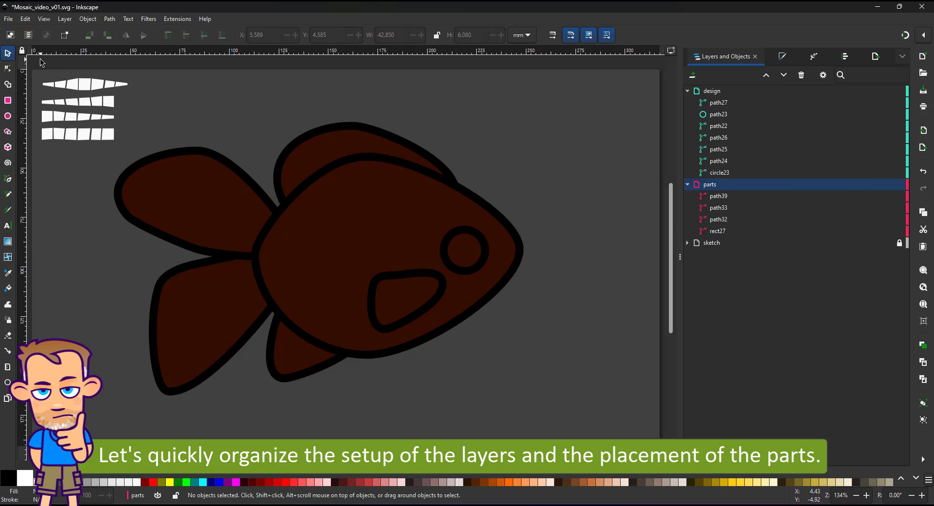
- Fill all four tile rows with dark grey so they recede into the page background
{"action": "left_click_drag", "start_coordinate": [36, 63], "coordinate": [140, 162]}
{"action": "left_click", "coordinate": [46, 482]}
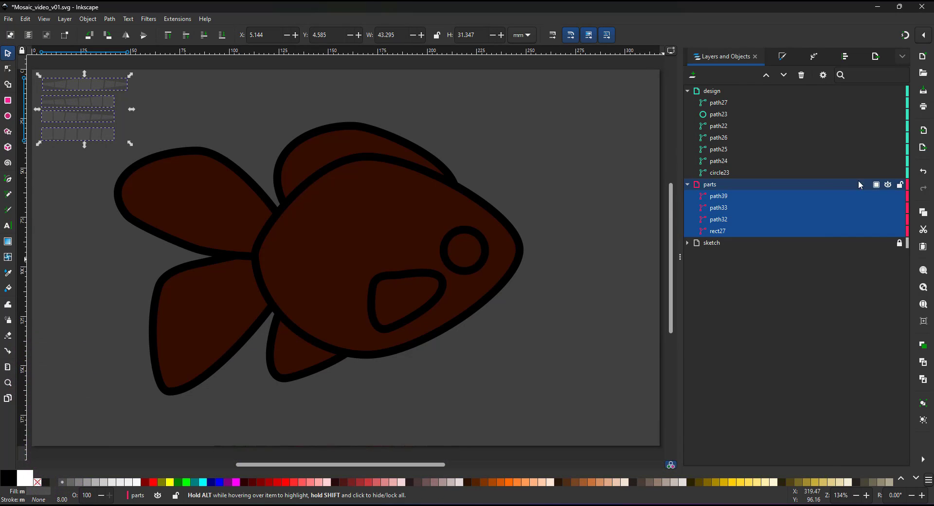
{"action": "left_click", "coordinate": [563, 179]}
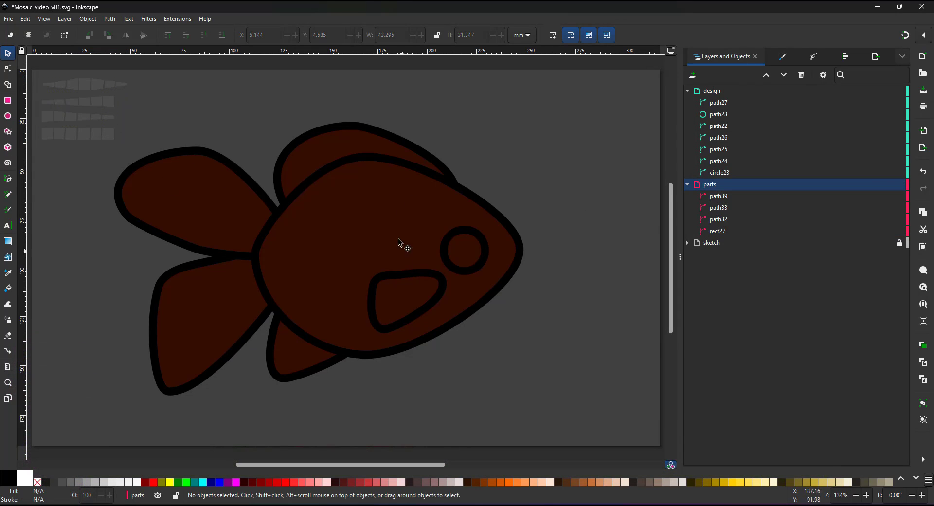
- Rename the design layer as "design outline"
{"action": "left_click", "coordinate": [732, 92]}
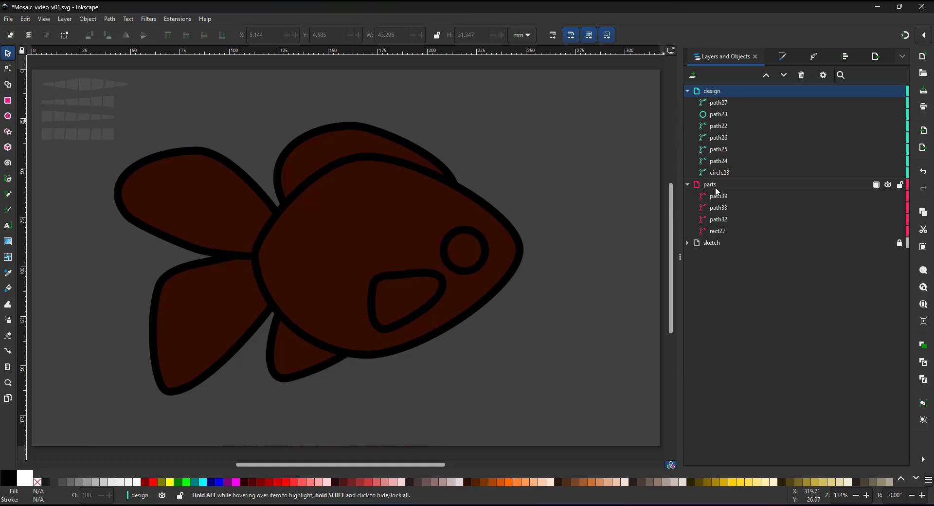
{"action": "left_click", "coordinate": [722, 92]}
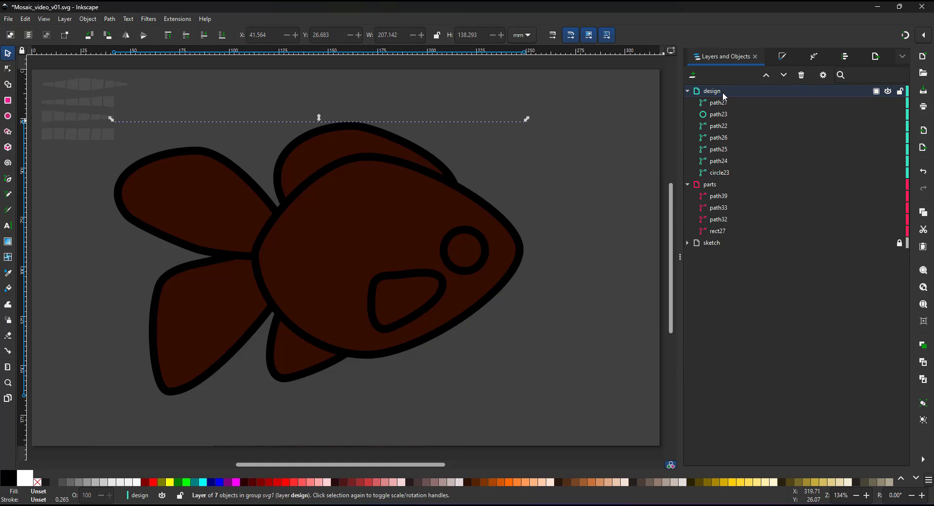
{"action": "type", "text": "outline"}
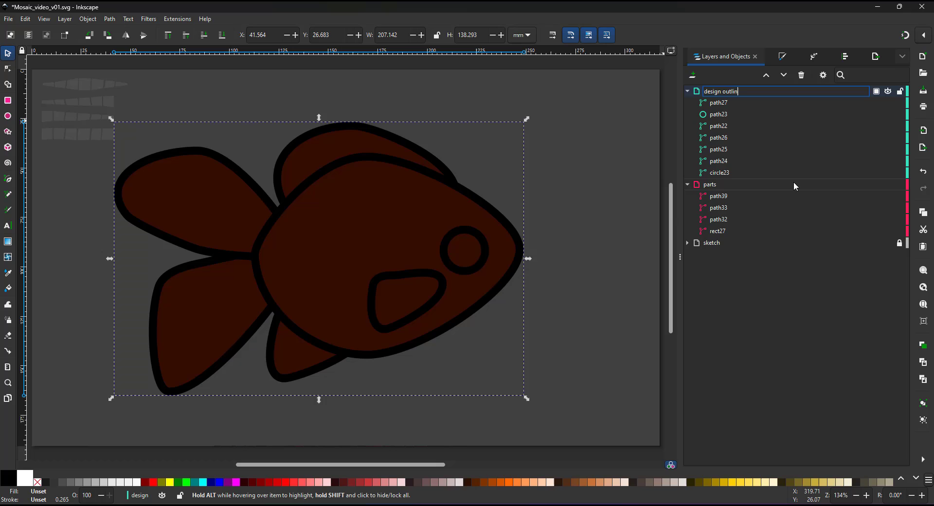
{"action": "key", "text": "Return"}
- Add a new layer named "design" and raise it above the design outline layer
{"action": "key", "text": "ctrl+shift+n"}
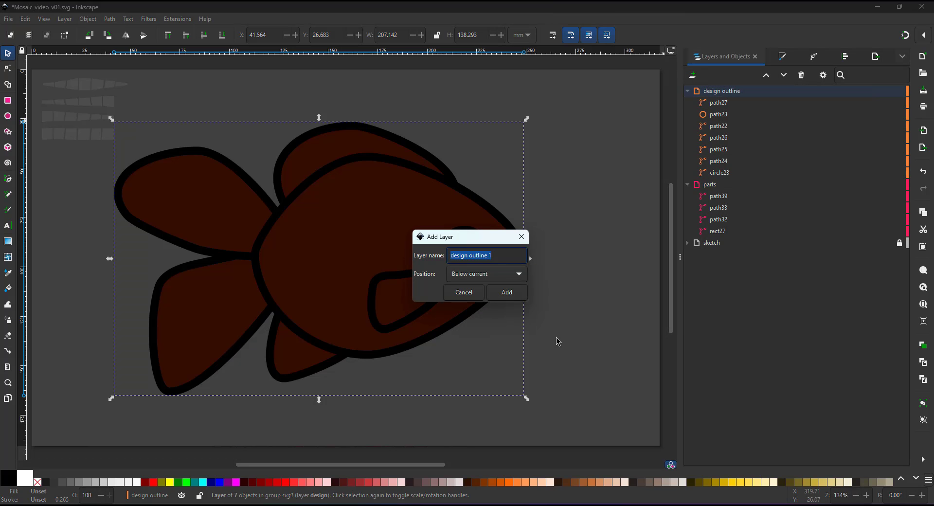
{"action": "left_click_drag", "start_coordinate": [475, 255], "coordinate": [483, 258]}
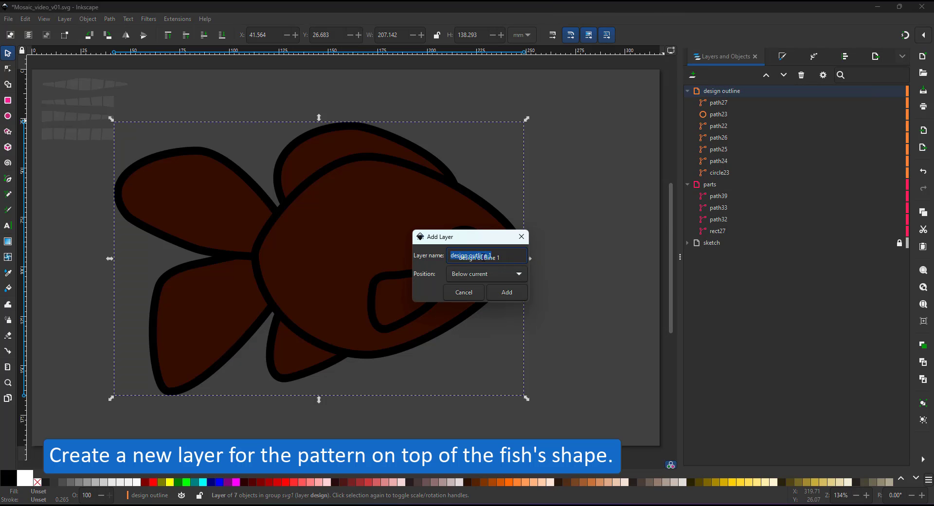
{"action": "key", "text": "Return"}
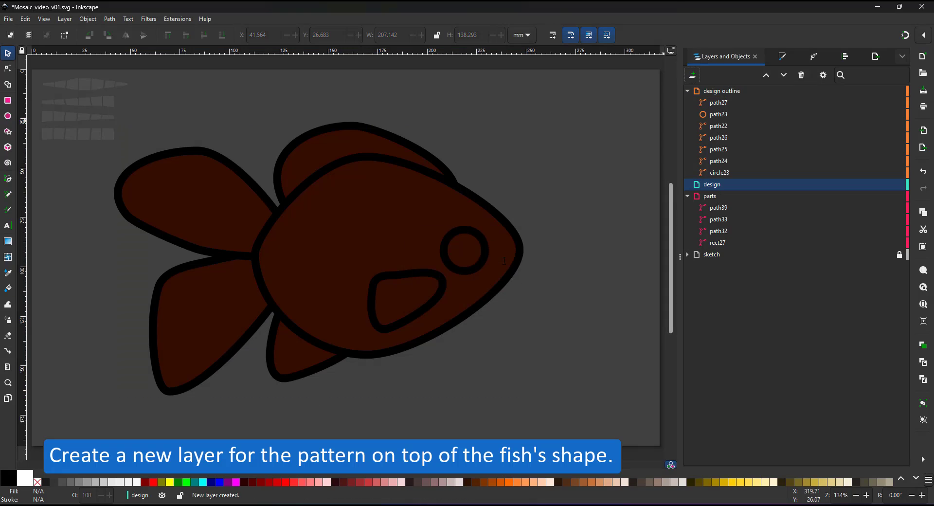
{"action": "left_click", "coordinate": [767, 75]}
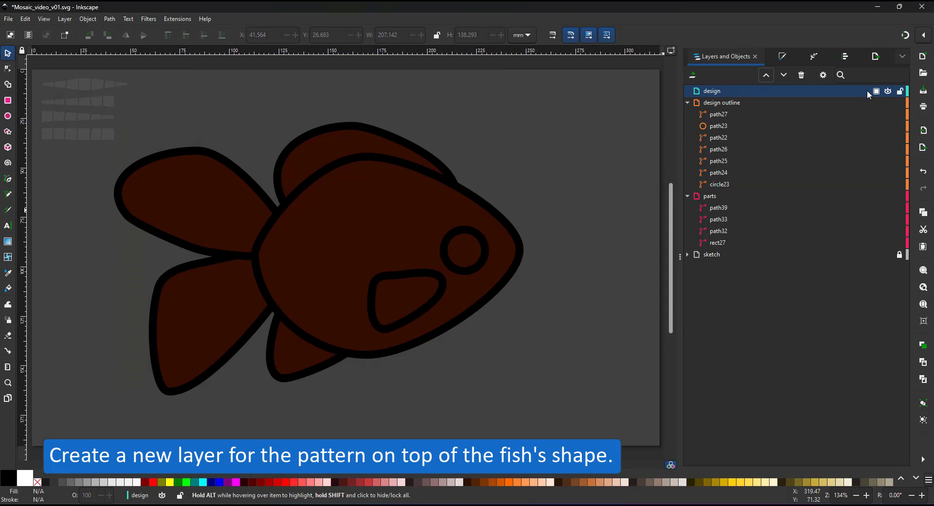
- Paste the patterned curve into the design layer, and move its ends to the upper tail fin's tip and the fish's nose
{"action": "key", "text": "ctrl+v"}
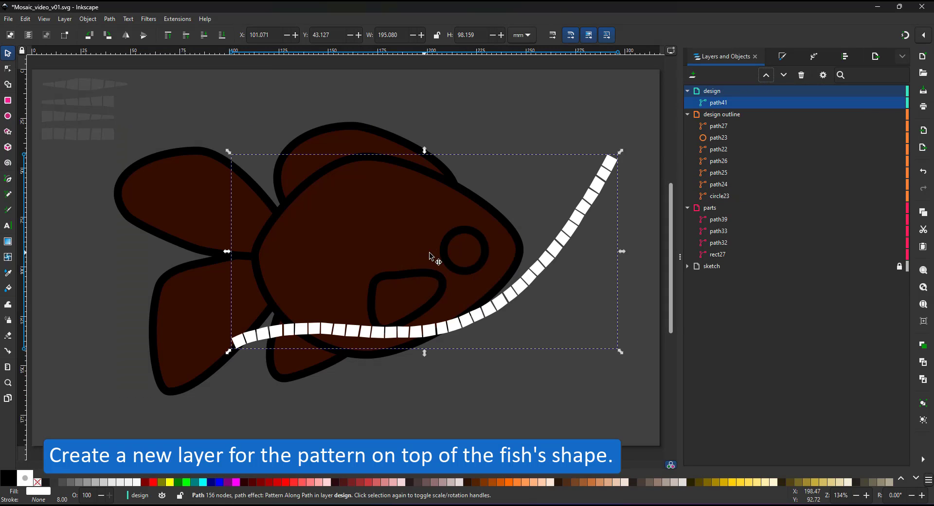
{"action": "left_click", "coordinate": [9, 68]}
{"action": "left_click_drag", "start_coordinate": [234, 344], "coordinate": [123, 185]}
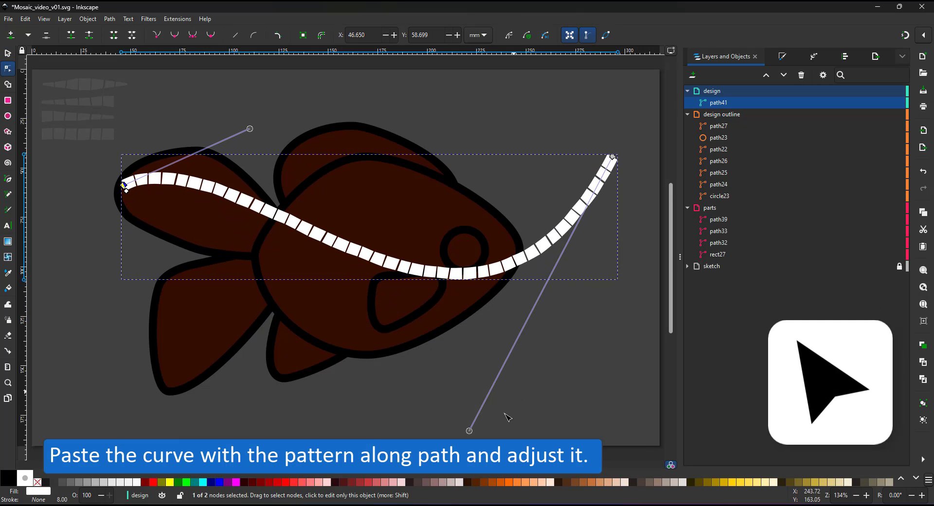
{"action": "left_click_drag", "start_coordinate": [469, 432], "coordinate": [530, 98]}
{"action": "left_click_drag", "start_coordinate": [612, 157], "coordinate": [514, 248]}
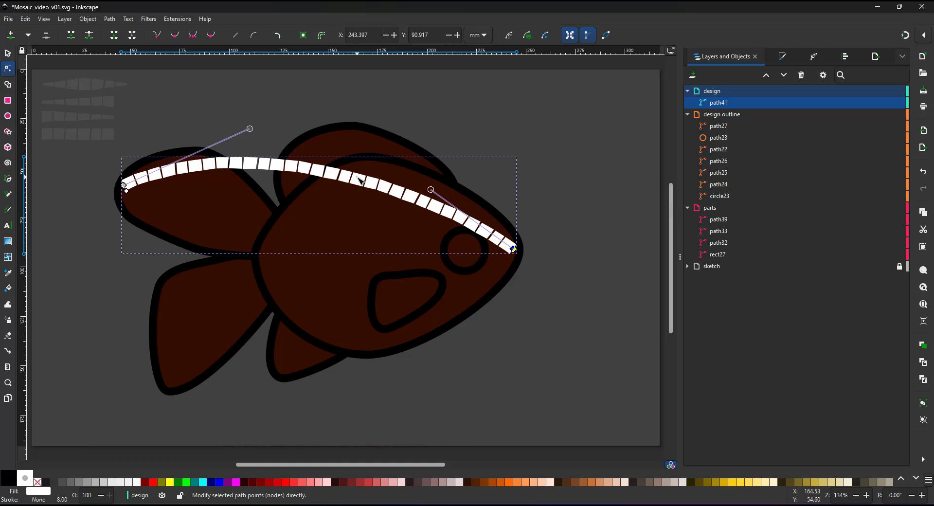
- Insert two nodes in the tile curve and shape it to dip at the tail joint and follow the fish's back
{"action": "double_click", "coordinate": [368, 187]}
{"action": "left_click_drag", "start_coordinate": [366, 186], "coordinate": [382, 169]}
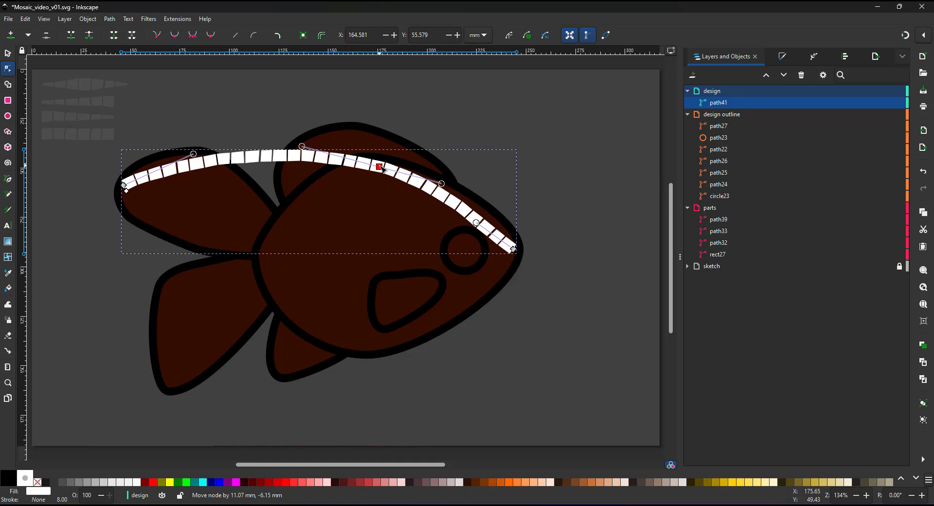
{"action": "double_click", "coordinate": [276, 155]}
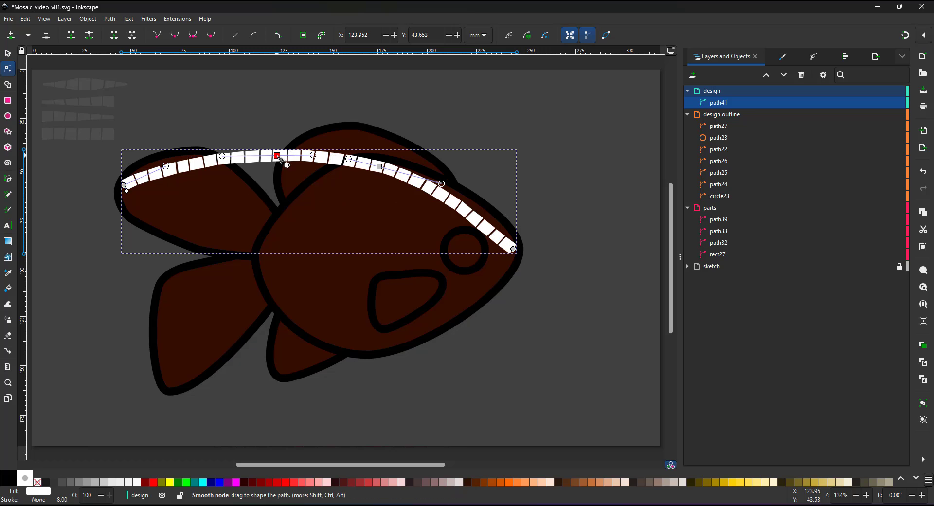
{"action": "left_click_drag", "start_coordinate": [276, 154], "coordinate": [274, 221]}
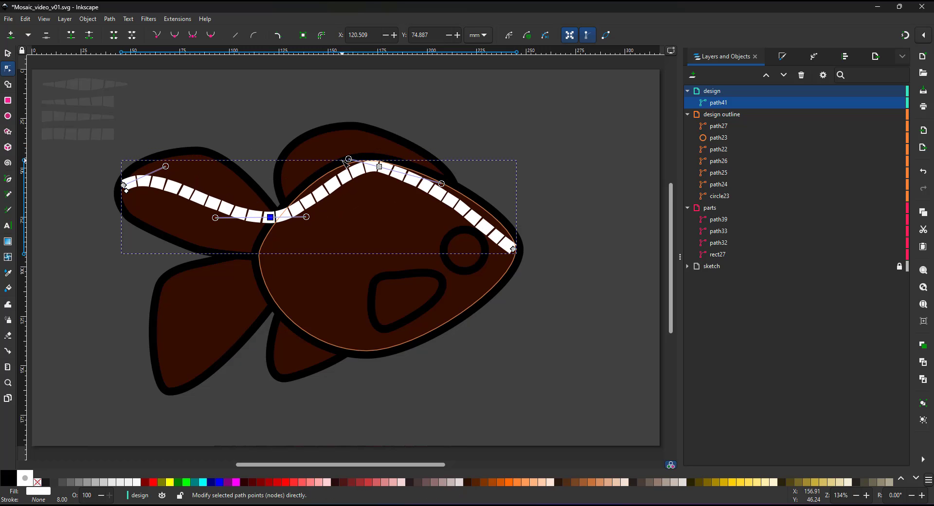
{"action": "left_click_drag", "start_coordinate": [323, 198], "coordinate": [340, 180]}
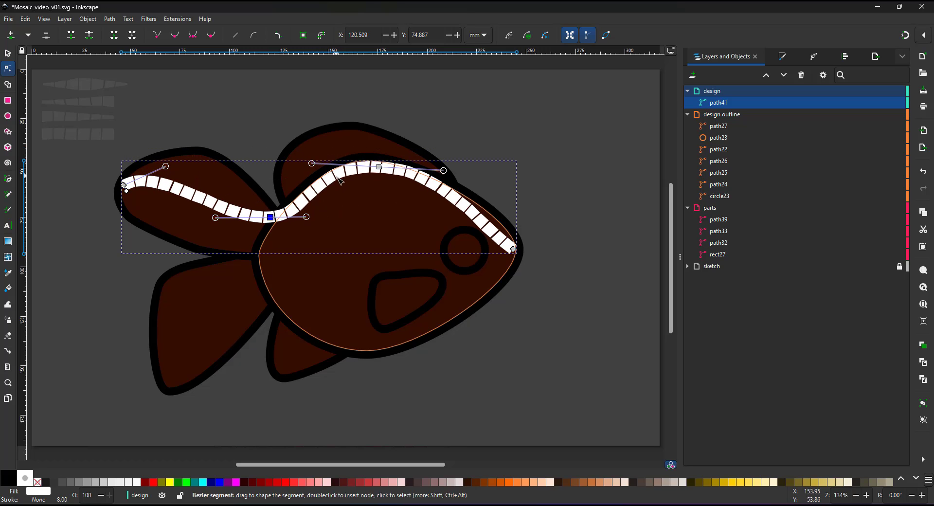
- Insert a node over the upper tail fin and bend the tile curve along the fin's upper edge and into the tail joint
{"action": "left_click_drag", "start_coordinate": [166, 167], "coordinate": [183, 131]}
{"action": "left_click", "coordinate": [197, 181]}
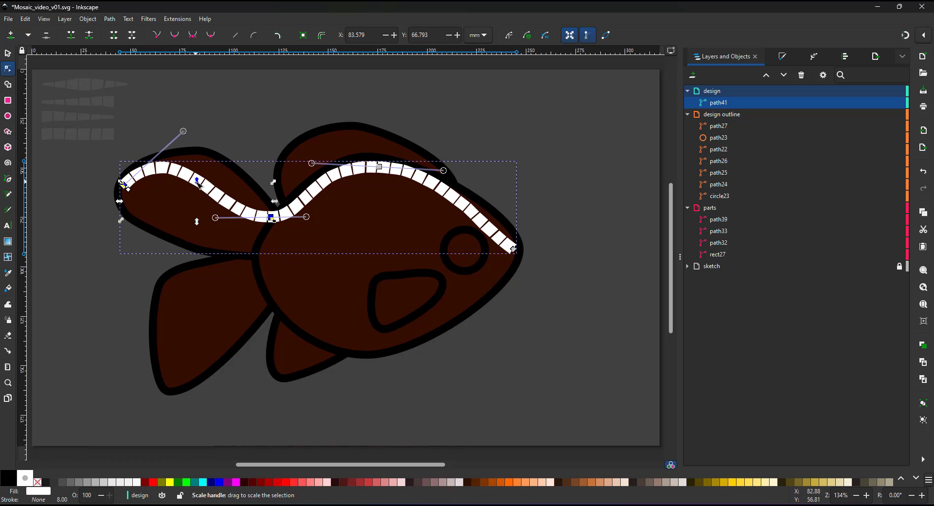
{"action": "double_click", "coordinate": [206, 184]}
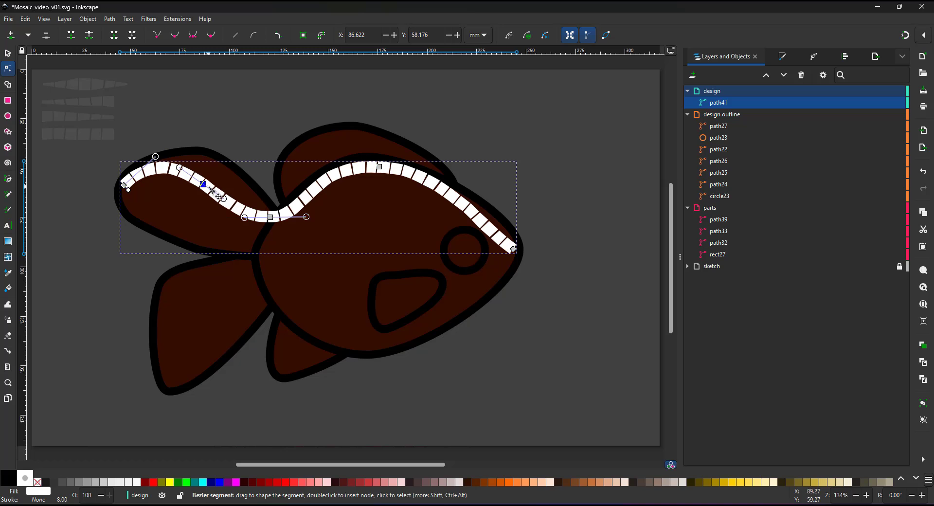
{"action": "left_click_drag", "start_coordinate": [204, 185], "coordinate": [220, 169]}
{"action": "scroll", "coordinate": [284, 215], "scroll_direction": "up", "scroll_amount": 2}
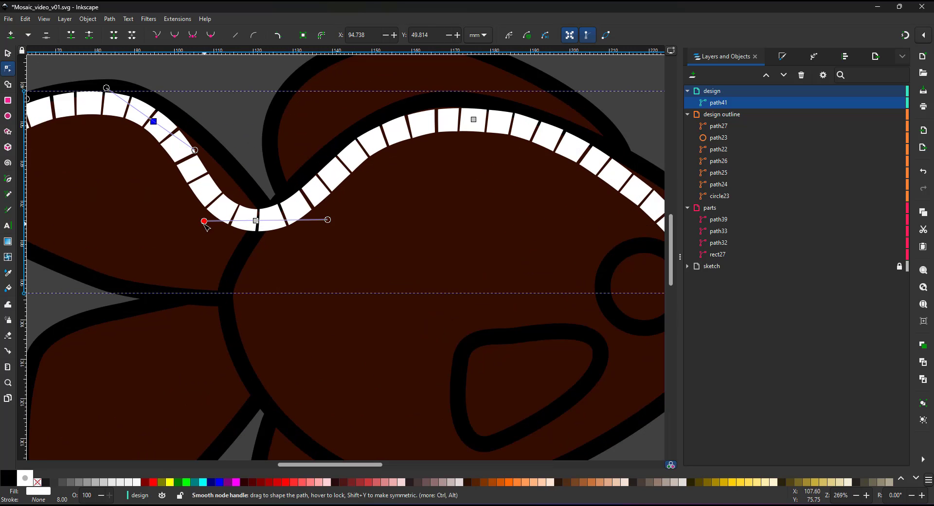
{"action": "left_click_drag", "start_coordinate": [205, 222], "coordinate": [254, 219]}
- Adjust the tile curve's end handle at the nose so the row follows the outline above the eye
{"action": "scroll", "coordinate": [342, 220], "scroll_direction": "down", "scroll_amount": 3}
{"action": "scroll", "coordinate": [450, 241], "scroll_direction": "up", "scroll_amount": 4}
{"action": "left_click_drag", "start_coordinate": [592, 205], "coordinate": [536, 282]}
{"action": "scroll", "coordinate": [471, 181], "scroll_direction": "down", "scroll_amount": 1}
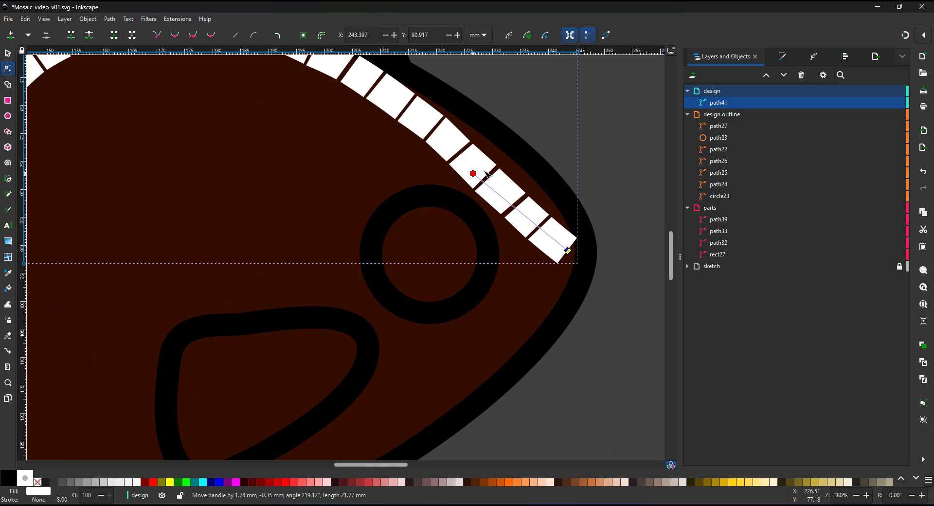
{"action": "scroll", "coordinate": [485, 290], "scroll_direction": "down", "scroll_amount": 1}
{"action": "scroll", "coordinate": [485, 290], "scroll_direction": "down", "scroll_amount": 1}
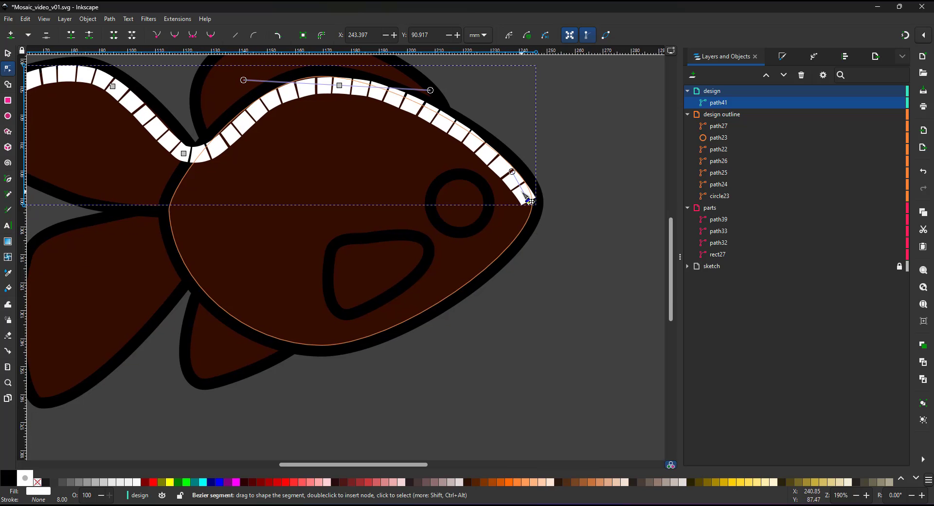
- Extend the tile curve from the nose along the belly to the lower tail joint, and round its turn at the nose
{"action": "scroll", "coordinate": [525, 202], "scroll_direction": "up", "scroll_amount": 1}
{"action": "left_click_drag", "start_coordinate": [532, 201], "coordinate": [98, 268]}
{"action": "left_click_drag", "start_coordinate": [160, 259], "coordinate": [244, 388]}
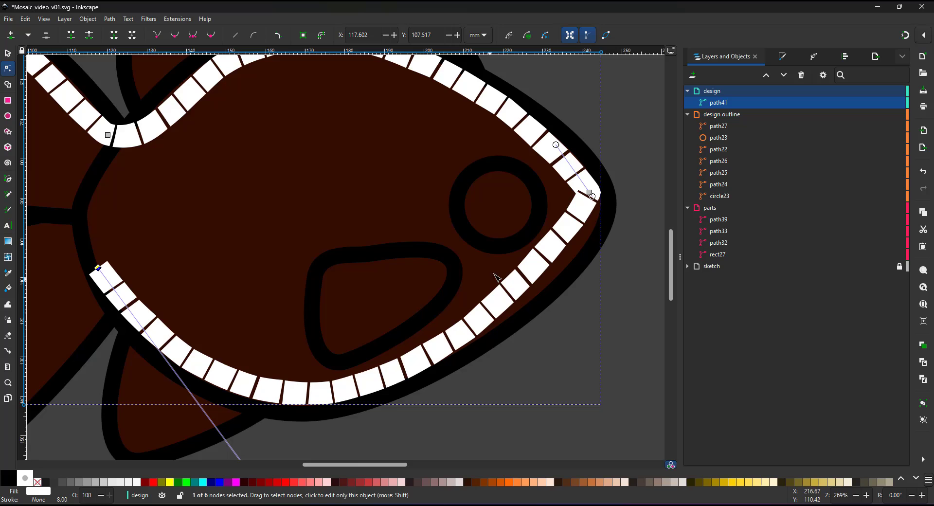
{"action": "scroll", "coordinate": [602, 205], "scroll_direction": "up", "scroll_amount": 1}
{"action": "left_click_drag", "start_coordinate": [589, 193], "coordinate": [600, 225]}
{"action": "scroll", "coordinate": [603, 229], "scroll_direction": "down", "scroll_amount": 8}
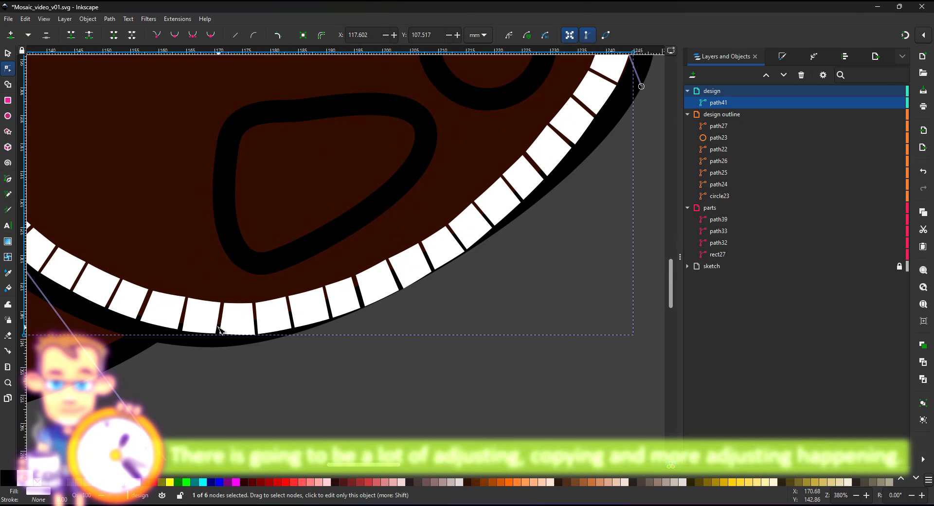
- Insert a node at the lowest point of the belly in the tile curve and adjust it to follow the belly outline
{"action": "left_click", "coordinate": [202, 316]}
{"action": "left_click_drag", "start_coordinate": [202, 317], "coordinate": [186, 307]}
{"action": "left_click_drag", "start_coordinate": [53, 212], "coordinate": [383, 285]}
{"action": "scroll", "coordinate": [261, 272], "scroll_direction": "down", "scroll_amount": 2}
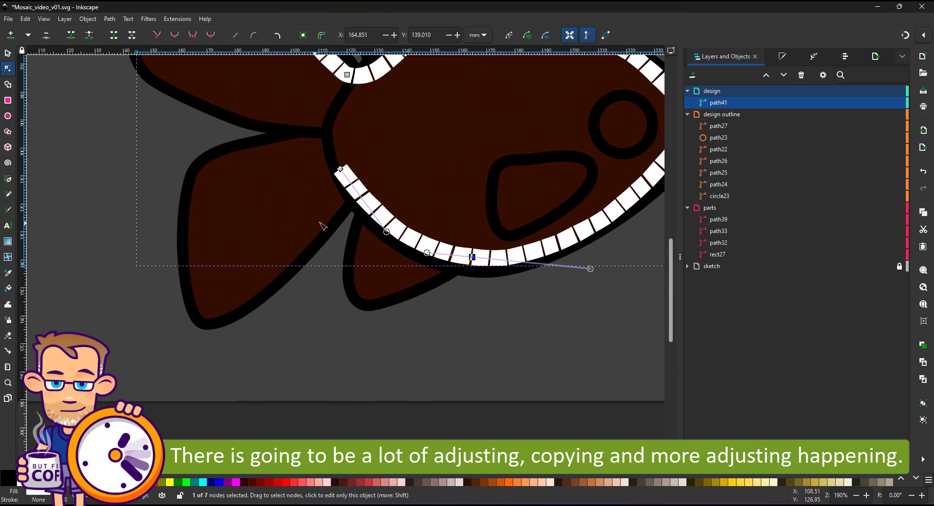
- Insert nodes at the lower tail joint, move the tile curve's end to the lower tail fin's tip, and smooth the bend at the joint
{"action": "left_click", "coordinate": [354, 187]}
{"action": "left_click_drag", "start_coordinate": [345, 174], "coordinate": [203, 317]}
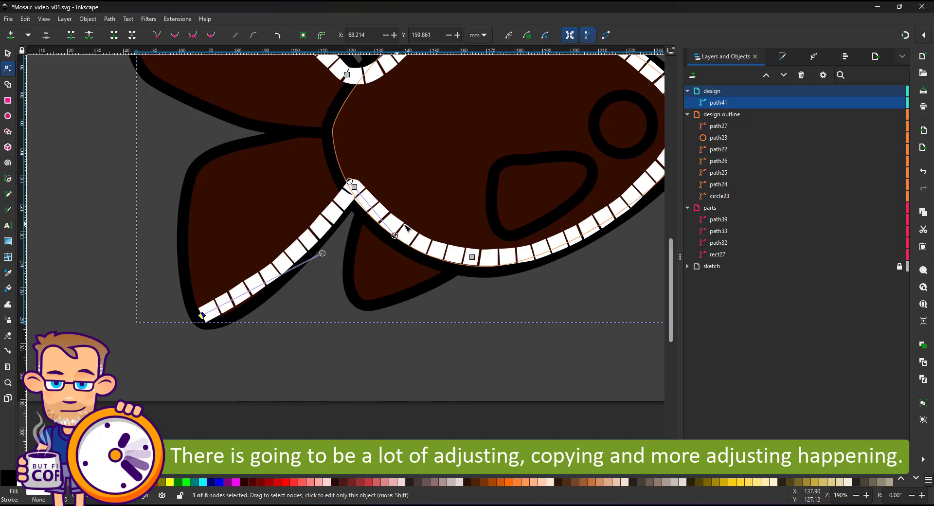
{"action": "scroll", "coordinate": [351, 196], "scroll_direction": "up", "scroll_amount": 3}
{"action": "double_click", "coordinate": [384, 198]}
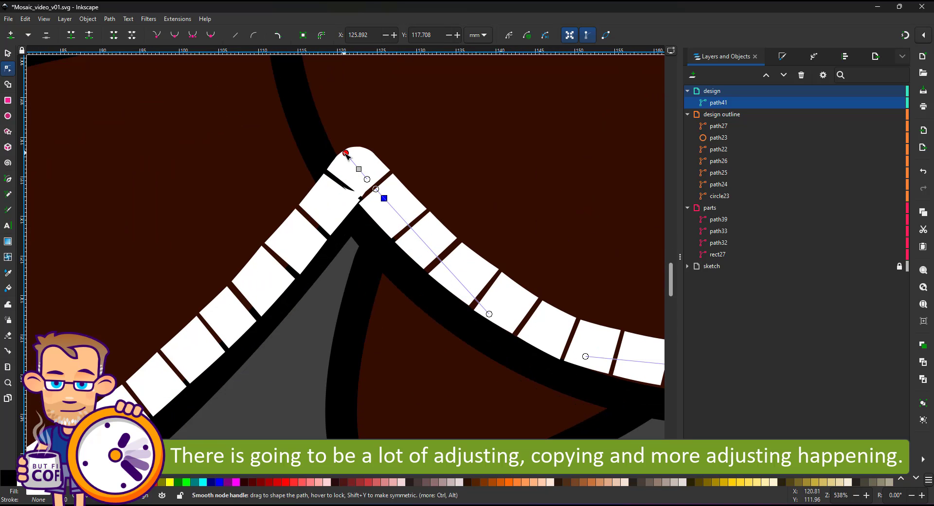
{"action": "left_click_drag", "start_coordinate": [345, 151], "coordinate": [265, 152]}
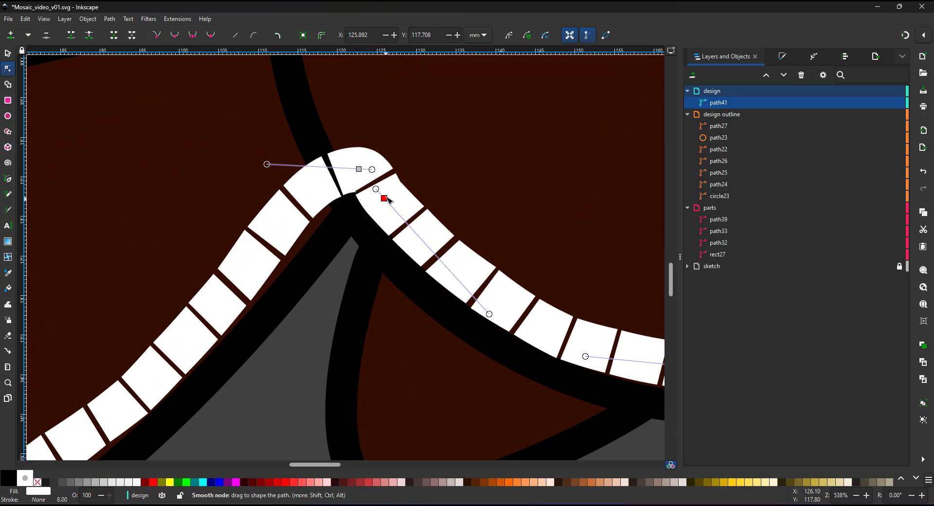
{"action": "left_click_drag", "start_coordinate": [361, 175], "coordinate": [348, 195]}
{"action": "scroll", "coordinate": [348, 197], "scroll_direction": "down", "scroll_amount": 4}
{"action": "left_click", "coordinate": [8, 54]}
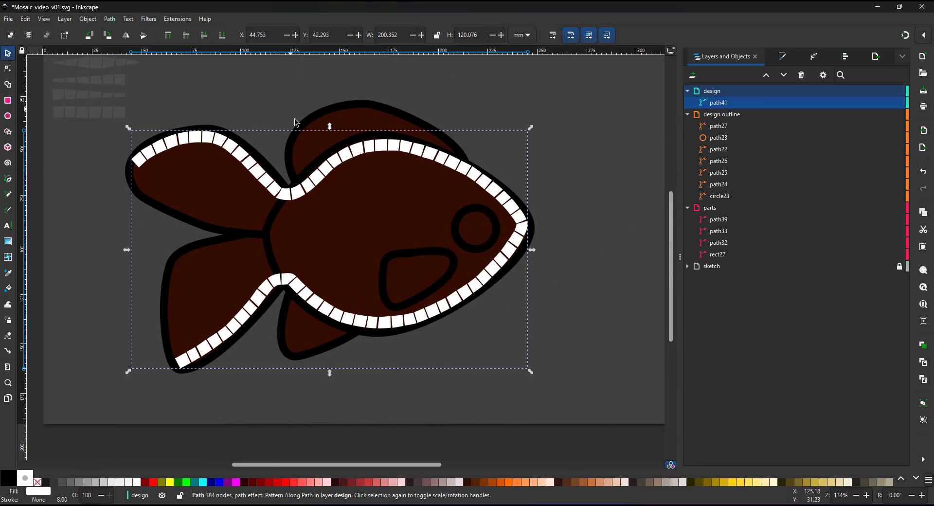
- Insert a node in the body row above the eye, and set the row's pattern copies to Repeated
{"action": "scroll", "coordinate": [448, 170], "scroll_direction": "up", "scroll_amount": 2}
{"action": "double_click", "coordinate": [480, 168]}
{"action": "double_click", "coordinate": [472, 170]}
{"action": "left_click", "coordinate": [7, 55]}
{"action": "scroll", "coordinate": [369, 162], "scroll_direction": "down", "scroll_amount": 1}
{"action": "left_click", "coordinate": [813, 56]}
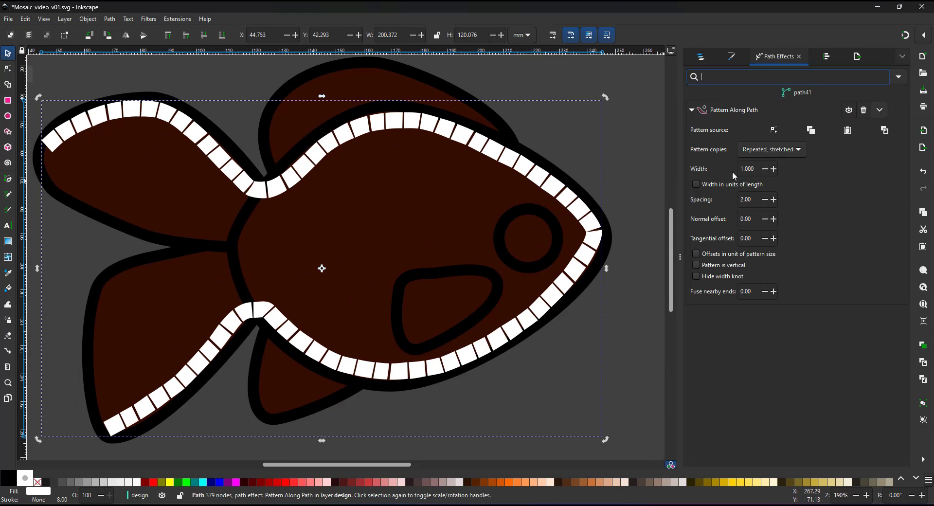
{"action": "left_click", "coordinate": [777, 150]}
{"action": "left_click", "coordinate": [769, 137]}
- Duplicate the body row, move the copy up over the dorsal fin, and delete its tail and belly nodes
{"action": "key", "text": "ctrl+d"}
{"action": "left_click_drag", "start_coordinate": [421, 122], "coordinate": [403, 82]}
{"action": "scroll", "coordinate": [360, 137], "scroll_direction": "down", "scroll_amount": 1}
{"action": "left_click", "coordinate": [8, 69]}
{"action": "key", "text": "Delete"}
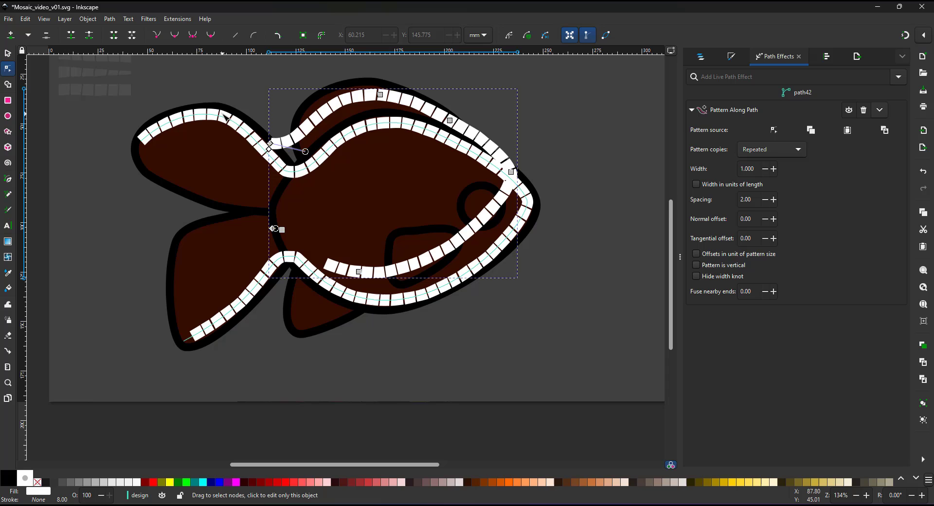
{"action": "key", "text": "Delete"}
{"action": "key", "text": "Delete"}
- Reshape the duplicated row to follow the dorsal fin's outer edge from the fin's tail side to its front end
{"action": "scroll", "coordinate": [251, 224], "scroll_direction": "up", "scroll_amount": 1}
{"action": "left_click_drag", "start_coordinate": [238, 215], "coordinate": [288, 227]}
{"action": "left_click_drag", "start_coordinate": [337, 241], "coordinate": [281, 189]}
{"action": "scroll", "coordinate": [427, 172], "scroll_direction": "up", "scroll_amount": 3}
{"action": "left_click_drag", "start_coordinate": [329, 105], "coordinate": [329, 99]}
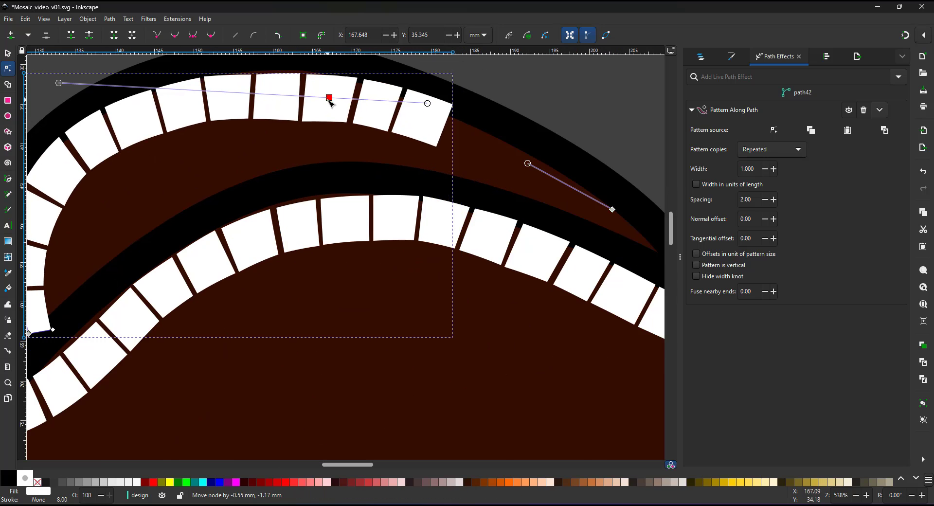
{"action": "scroll", "coordinate": [405, 139], "scroll_direction": "down", "scroll_amount": 2}
{"action": "left_click_drag", "start_coordinate": [511, 173], "coordinate": [559, 213]}
- Fill the dorsal fin row with orange and fine-tune its top node and tail-side end
{"action": "left_click", "coordinate": [509, 482]}
{"action": "left_click_drag", "start_coordinate": [369, 117], "coordinate": [365, 115]}
{"action": "left_click_drag", "start_coordinate": [219, 236], "coordinate": [220, 242]}
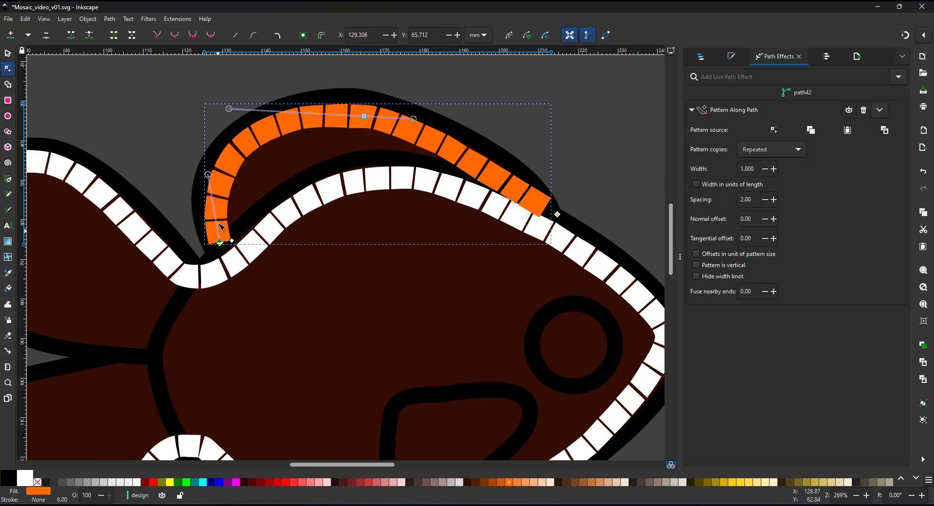
{"action": "left_click_drag", "start_coordinate": [208, 174], "coordinate": [202, 178]}
- Duplicate the orange fin row, move the copy inward below the first, and lower its top node
{"action": "left_click", "coordinate": [8, 53]}
{"action": "key", "text": "ctrl+d"}
{"action": "left_click_drag", "start_coordinate": [288, 134], "coordinate": [311, 146]}
{"action": "left_click", "coordinate": [8, 69]}
{"action": "left_click_drag", "start_coordinate": [387, 127], "coordinate": [371, 145]}
{"action": "left_click", "coordinate": [581, 226]}
{"action": "key", "text": "Delete"}
{"action": "key", "text": "ctrl+z"}
- Shorten the inner fin row onto the fish's back, and reshape its top and tail-side end parallel to the outer row
{"action": "left_click_drag", "start_coordinate": [581, 225], "coordinate": [573, 251]}
{"action": "double_click", "coordinate": [441, 183]}
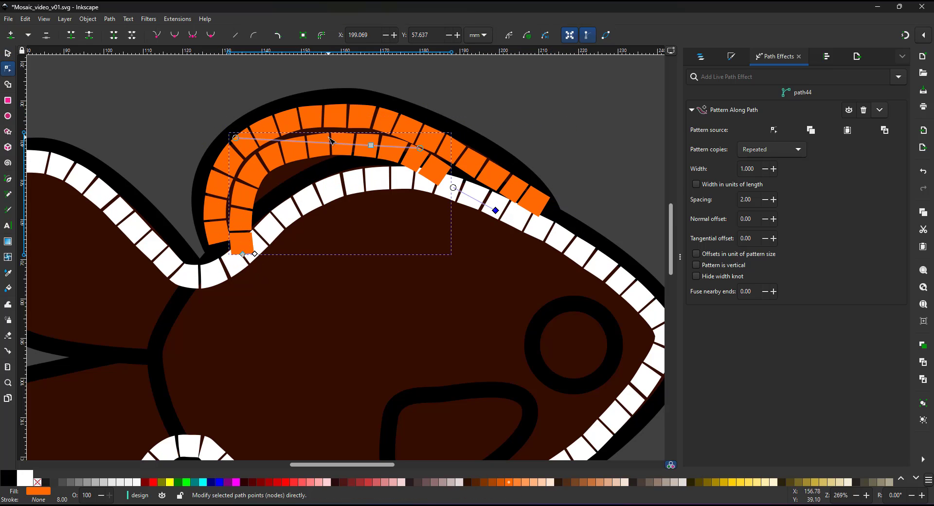
{"action": "left_click_drag", "start_coordinate": [371, 145], "coordinate": [337, 143]}
{"action": "scroll", "coordinate": [193, 165], "scroll_direction": "up", "scroll_amount": 3}
{"action": "left_click_drag", "start_coordinate": [326, 236], "coordinate": [310, 234]}
{"action": "left_click_drag", "start_coordinate": [334, 416], "coordinate": [347, 405]}
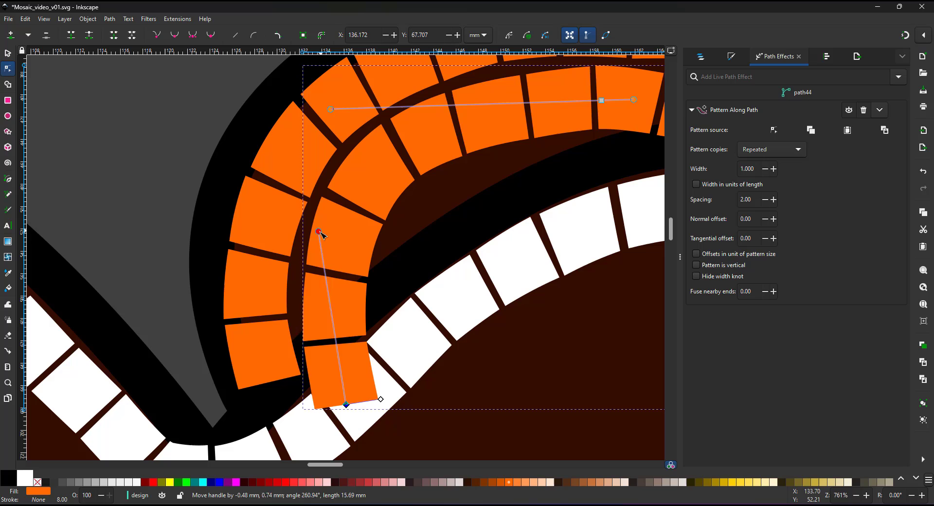
{"action": "left_click_drag", "start_coordinate": [319, 231], "coordinate": [300, 233]}
- Draw three filler tiles with the Pen tool in the gap between the inner fin row and the fish's back
{"action": "key", "text": "b"}
{"action": "left_click", "coordinate": [371, 267]}
{"action": "left_click", "coordinate": [441, 220]}
{"action": "left_click", "coordinate": [410, 184]}
{"action": "left_click", "coordinate": [372, 266]}
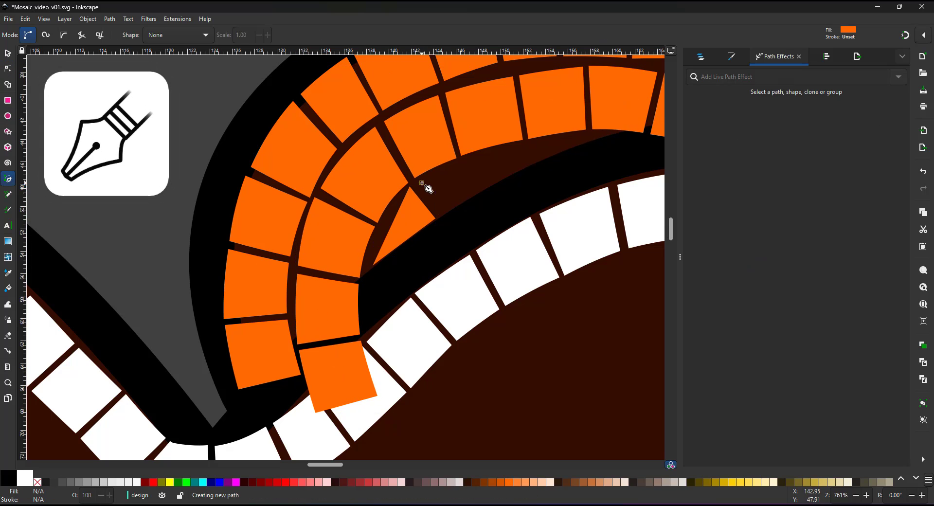
{"action": "left_click", "coordinate": [422, 182]}
{"action": "left_click", "coordinate": [529, 144]}
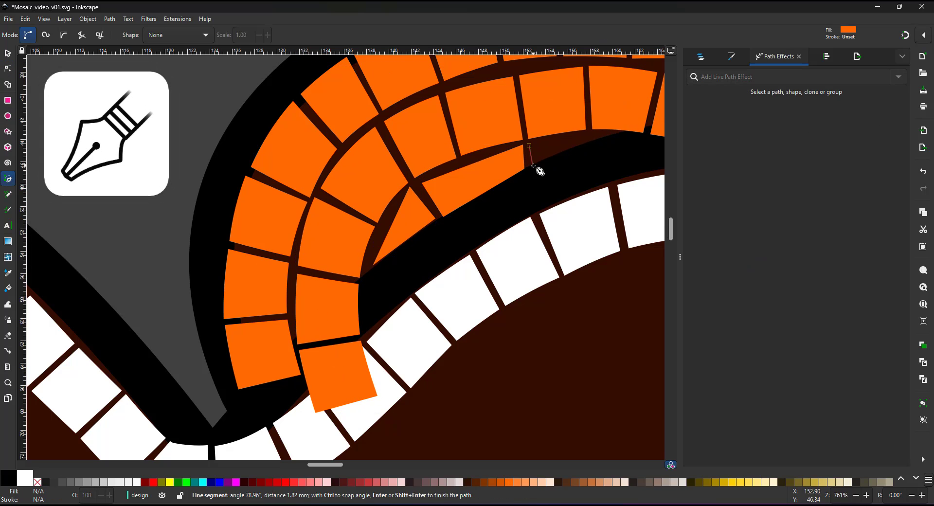
{"action": "left_click", "coordinate": [531, 166]}
{"action": "left_click", "coordinate": [605, 141]}
{"action": "left_click", "coordinate": [529, 144]}
- Set the white body row's fill to dark orange-red, d43200ff
{"action": "scroll", "coordinate": [503, 234], "scroll_direction": "down", "scroll_amount": 6}
{"action": "left_click_drag", "start_coordinate": [477, 275], "coordinate": [404, 246]}
{"action": "left_click", "coordinate": [7, 53]}
{"action": "scroll", "coordinate": [480, 279], "scroll_direction": "up", "scroll_amount": 1}
{"action": "scroll", "coordinate": [481, 167], "scroll_direction": "up", "scroll_amount": 1}
{"action": "left_click", "coordinate": [482, 167]}
{"action": "left_click", "coordinate": [501, 483]}
{"action": "left_click", "coordinate": [731, 56]}
{"action": "left_click", "coordinate": [880, 203]}
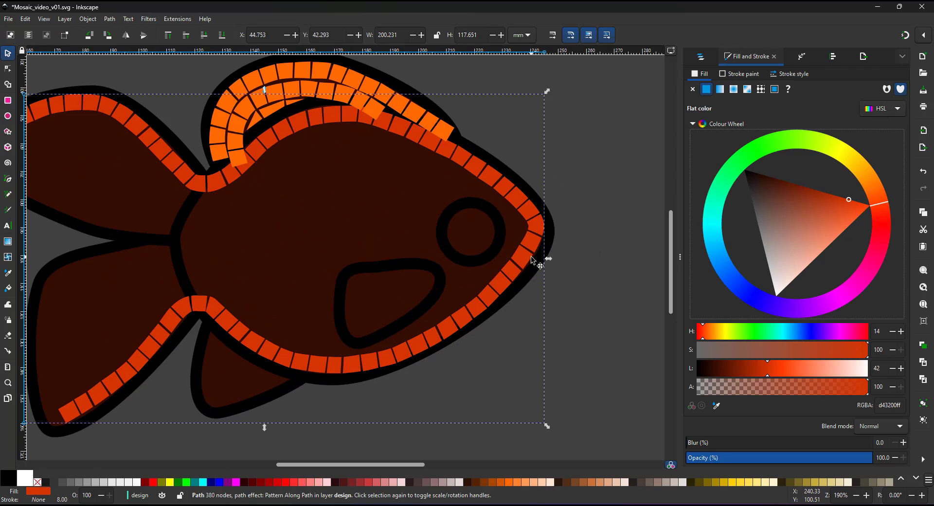
- Draw a circle about 24 mm wide over the fish's eye
{"action": "key", "text": "e"}
{"action": "scroll", "coordinate": [449, 269], "scroll_direction": "up", "scroll_amount": 1, "text": "ctrl"}
{"action": "left_click_drag", "start_coordinate": [444, 203], "coordinate": [513, 273]}
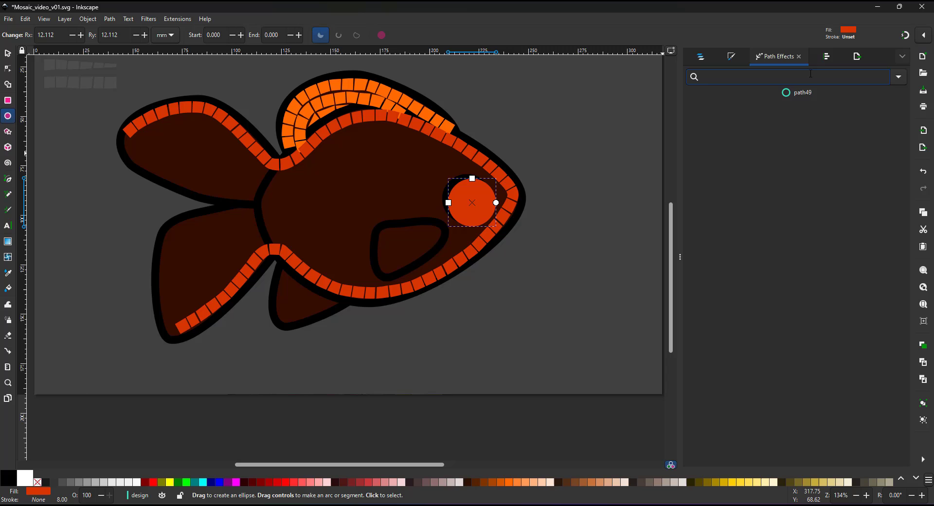
- Apply Pattern Along Path to the eye circle using the copied tile strip, with pattern copies set to Repeated, stretched
{"action": "type", "text": "path"}
{"action": "left_click", "coordinate": [705, 300]}
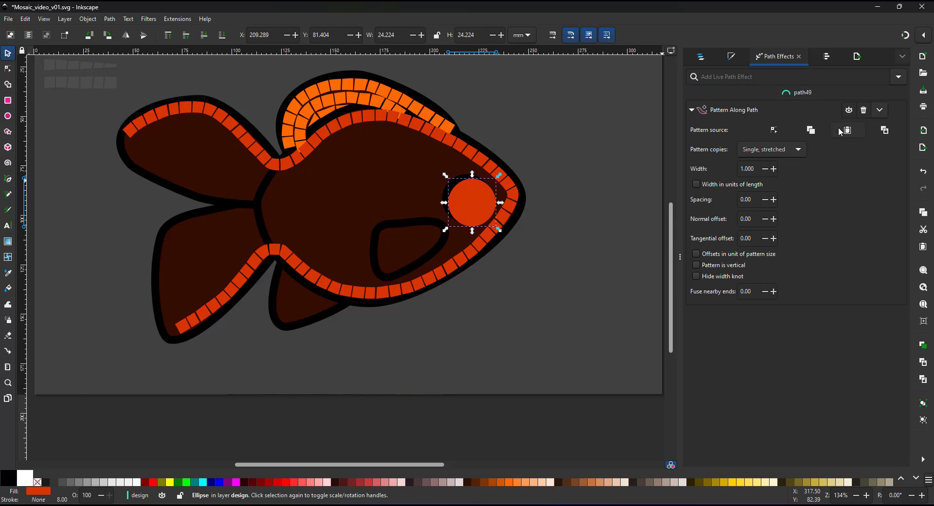
{"action": "left_click", "coordinate": [847, 131]}
{"action": "scroll", "coordinate": [545, 212], "scroll_direction": "up", "scroll_amount": 2, "text": "ctrl"}
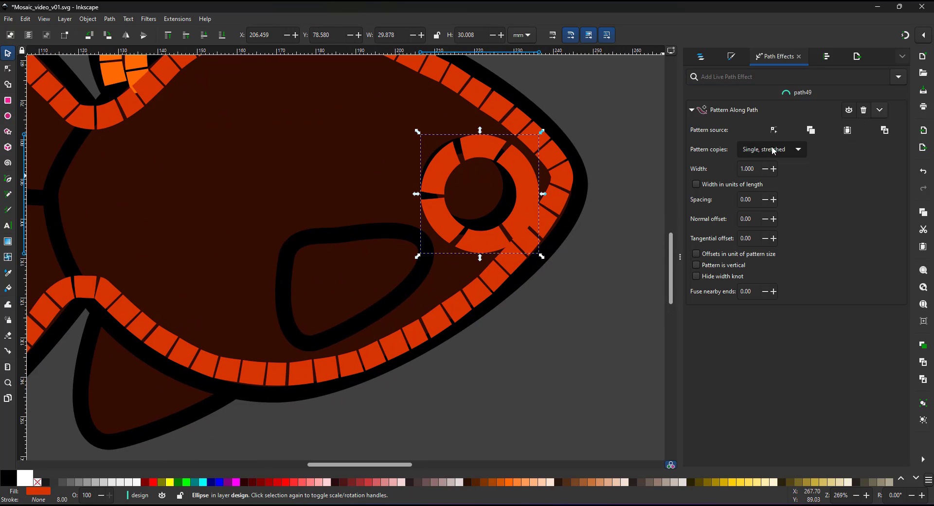
{"action": "left_click", "coordinate": [757, 108]}
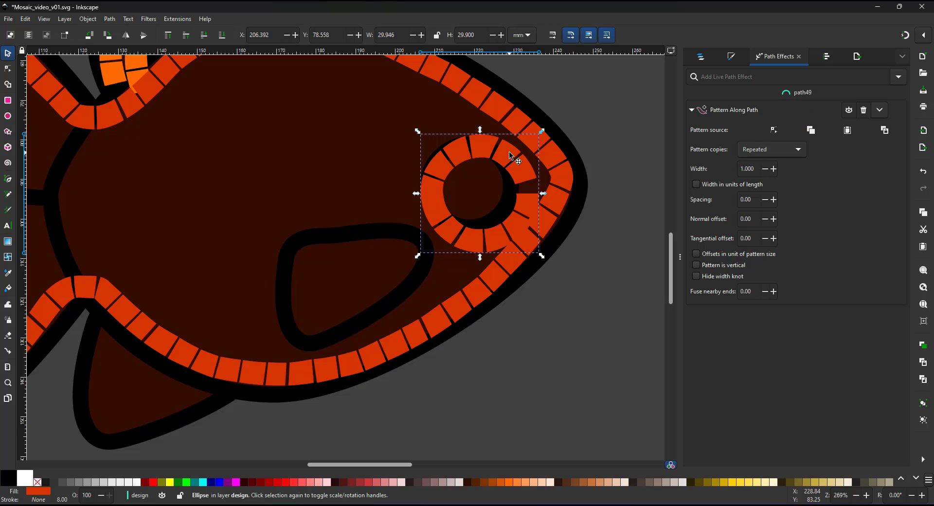
{"action": "scroll", "coordinate": [507, 146], "scroll_direction": "up", "scroll_amount": 1, "text": "ctrl"}
{"action": "left_click", "coordinate": [7, 70]}
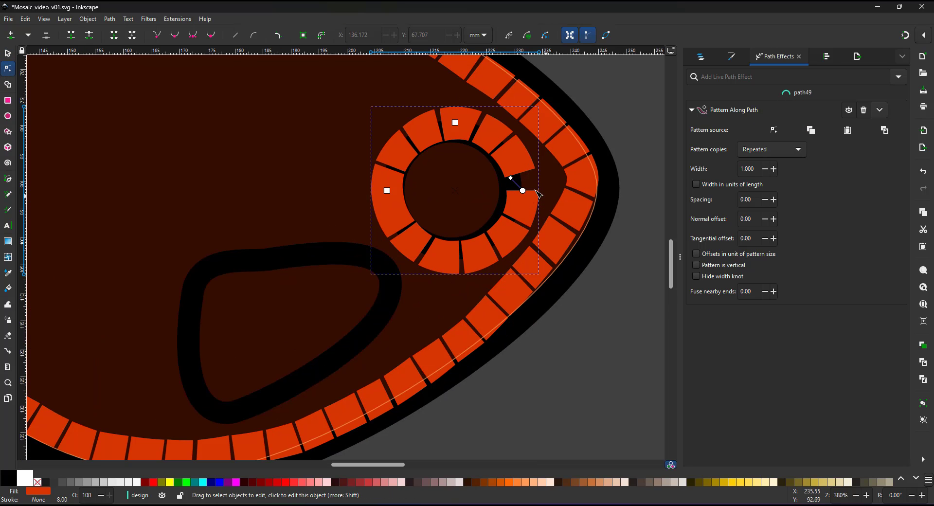
{"action": "left_click", "coordinate": [767, 165]}
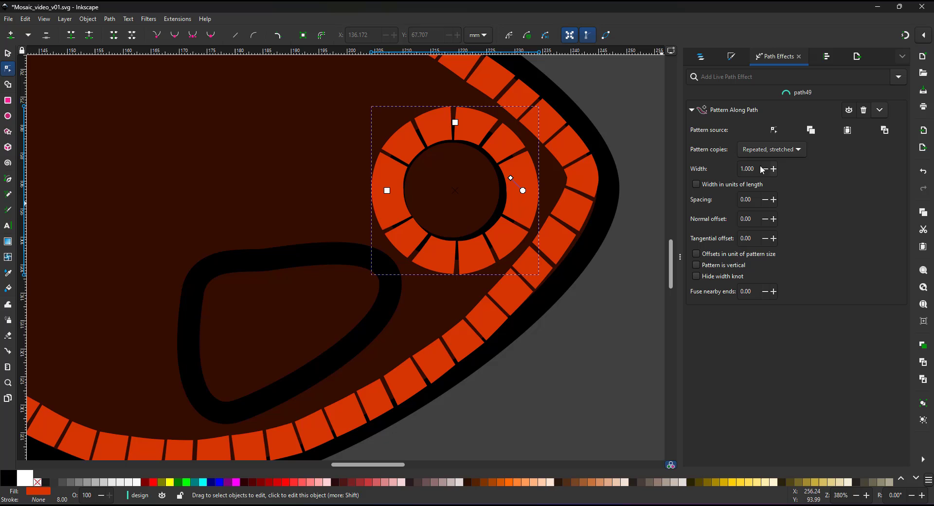
- Scale the eye ring down around its centre to about 26 mm wide
{"action": "scroll", "coordinate": [389, 195], "scroll_direction": "down", "scroll_amount": 3, "text": "ctrl"}
{"action": "scroll", "coordinate": [437, 223], "scroll_direction": "up", "scroll_amount": 1, "text": "ctrl"}
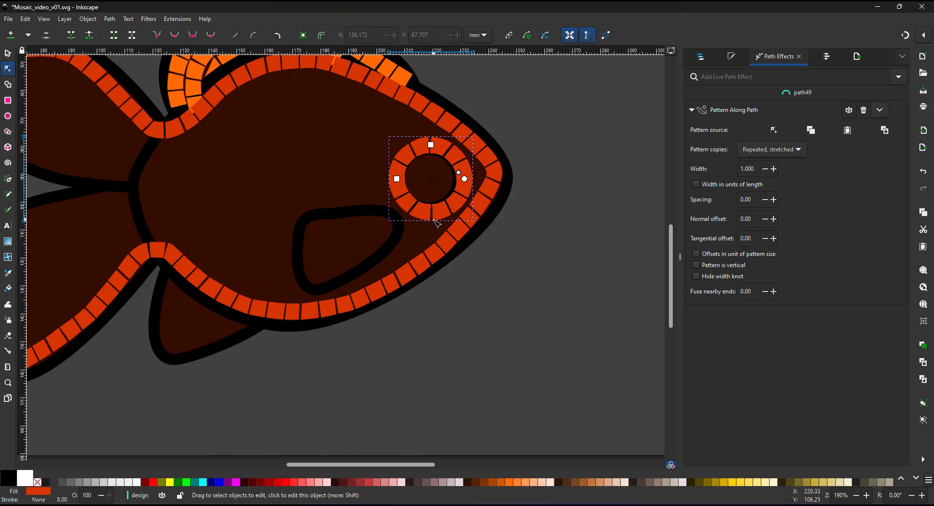
{"action": "left_click", "coordinate": [7, 55]}
{"action": "scroll", "coordinate": [431, 174], "scroll_direction": "up", "scroll_amount": 2, "text": "ctrl"}
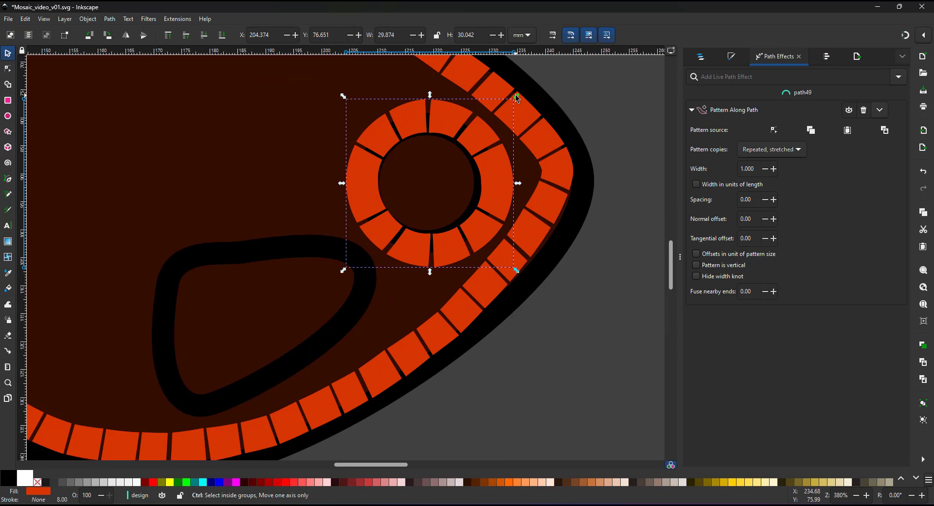
{"action": "scroll", "coordinate": [271, 257], "scroll_direction": "down", "scroll_amount": 3, "text": "ctrl"}
{"action": "scroll", "coordinate": [344, 275], "scroll_direction": "up", "scroll_amount": 1, "text": "ctrl"}
- Duplicate the straight tile strip in the parts layer below the original, and trim the copy to its first three tiles
{"action": "left_click", "coordinate": [418, 107]}
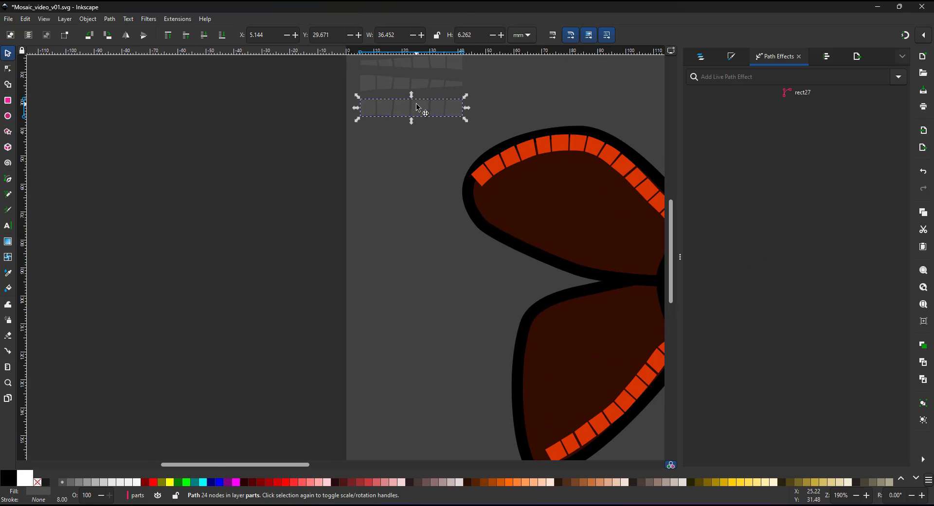
{"action": "scroll", "coordinate": [418, 107], "scroll_direction": "up", "scroll_amount": 3, "text": "ctrl"}
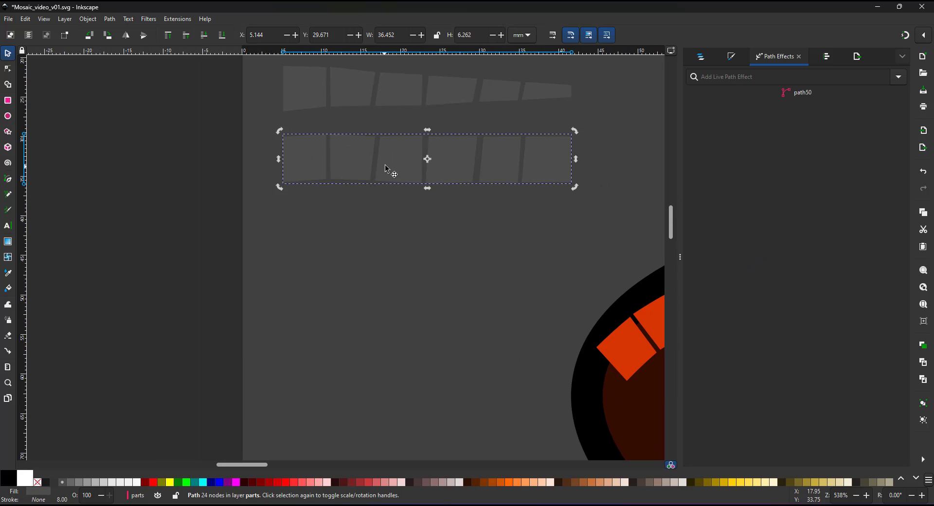
{"action": "key", "text": "ctrl+d"}
{"action": "left_click_drag", "start_coordinate": [386, 168], "coordinate": [392, 235]}
{"action": "left_click", "coordinate": [6, 71]}
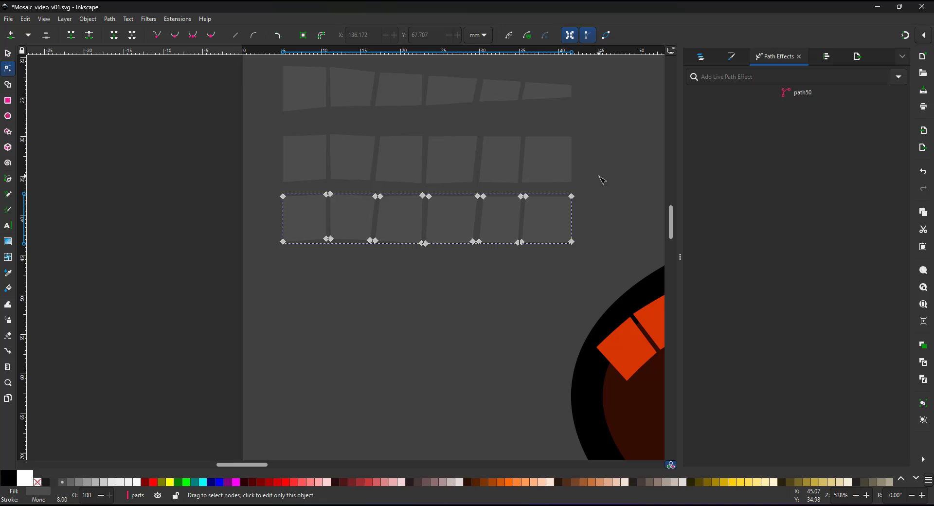
{"action": "key", "text": "Delete"}
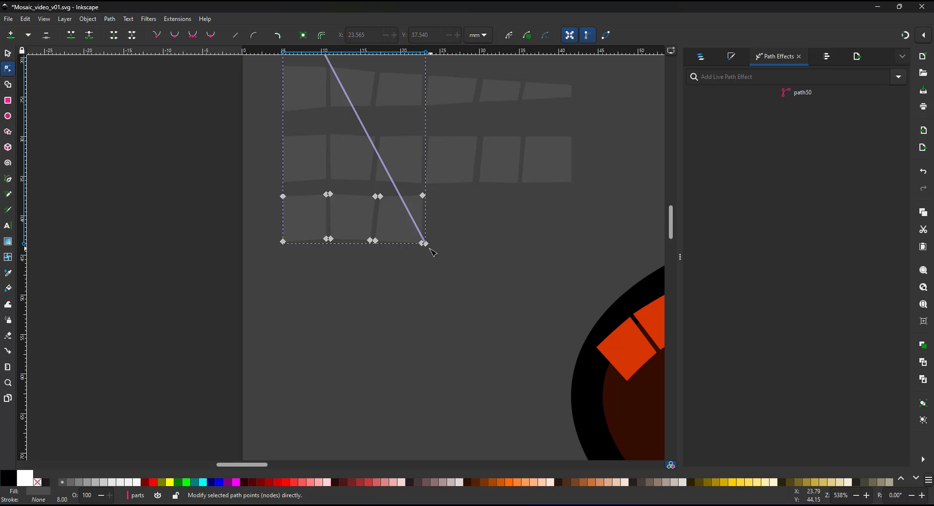
{"action": "left_click", "coordinate": [8, 54]}
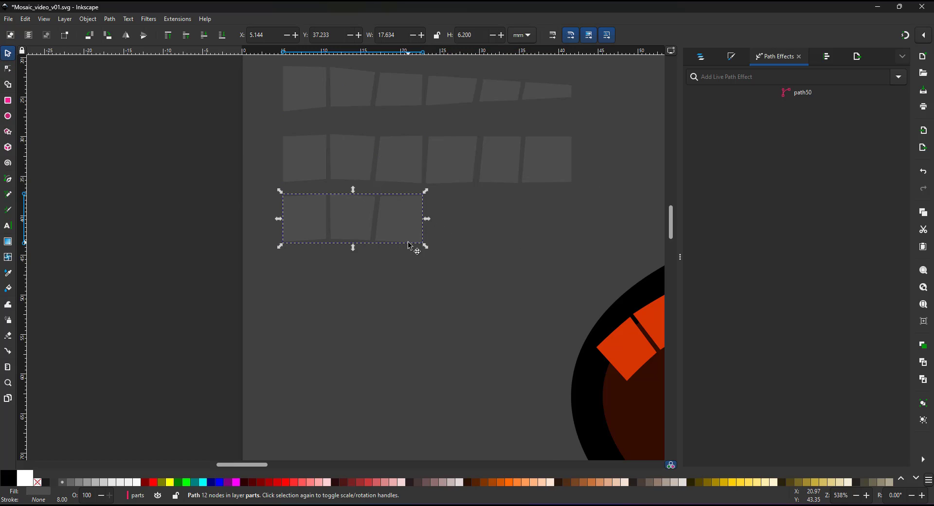
- Use the three-tile strip as the eye ring's pattern source and set its spacing to 3
{"action": "scroll", "coordinate": [408, 243], "scroll_direction": "down", "scroll_amount": 4}
{"action": "left_click_drag", "start_coordinate": [478, 338], "coordinate": [332, 160]}
{"action": "left_click", "coordinate": [350, 157]}
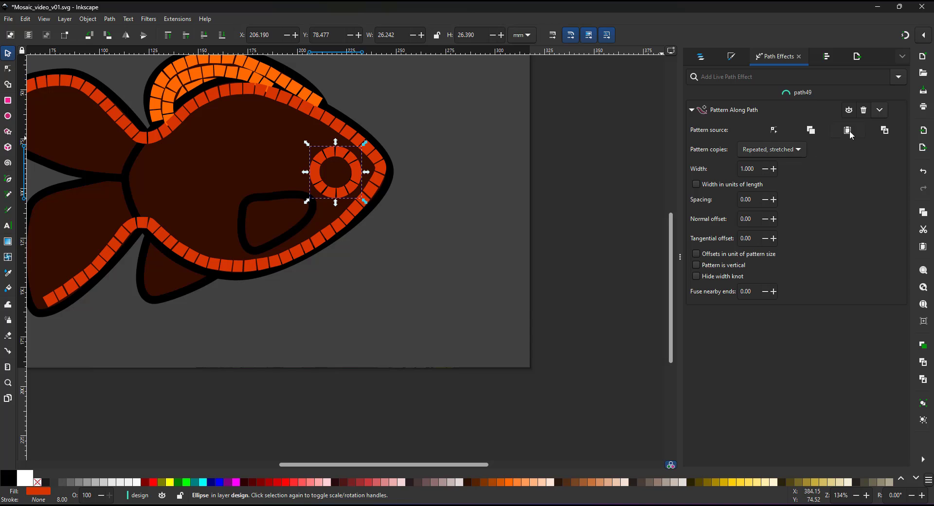
{"action": "scroll", "coordinate": [525, 155], "scroll_direction": "up", "scroll_amount": 2}
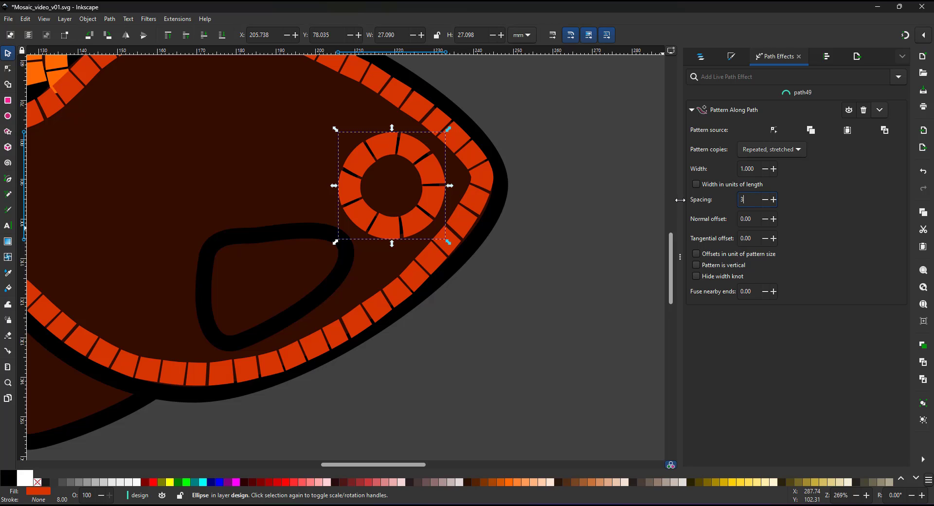
{"action": "left_click", "coordinate": [560, 233]}
- Duplicate the body row and move the copy's nodes at the upper tail joint and the top of the back inward
{"action": "scroll", "coordinate": [380, 239], "scroll_direction": "down", "scroll_amount": 3}
{"action": "left_click_drag", "start_coordinate": [314, 258], "coordinate": [392, 272]}
{"action": "scroll", "coordinate": [356, 297], "scroll_direction": "up", "scroll_amount": 1}
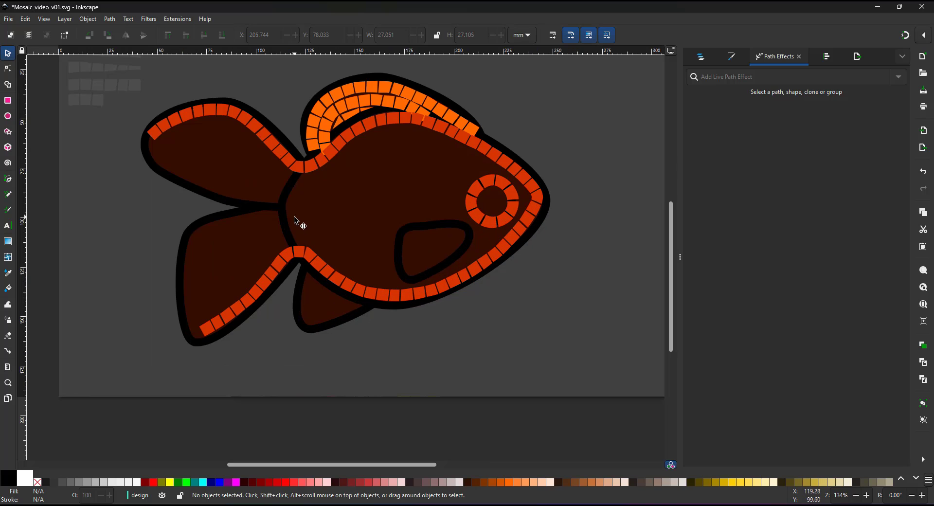
{"action": "left_click", "coordinate": [358, 128]}
{"action": "key", "text": "ctrl+d"}
{"action": "left_click", "coordinate": [8, 69]}
{"action": "left_click_drag", "start_coordinate": [295, 166], "coordinate": [292, 178]}
{"action": "left_click_drag", "start_coordinate": [406, 118], "coordinate": [404, 133]}
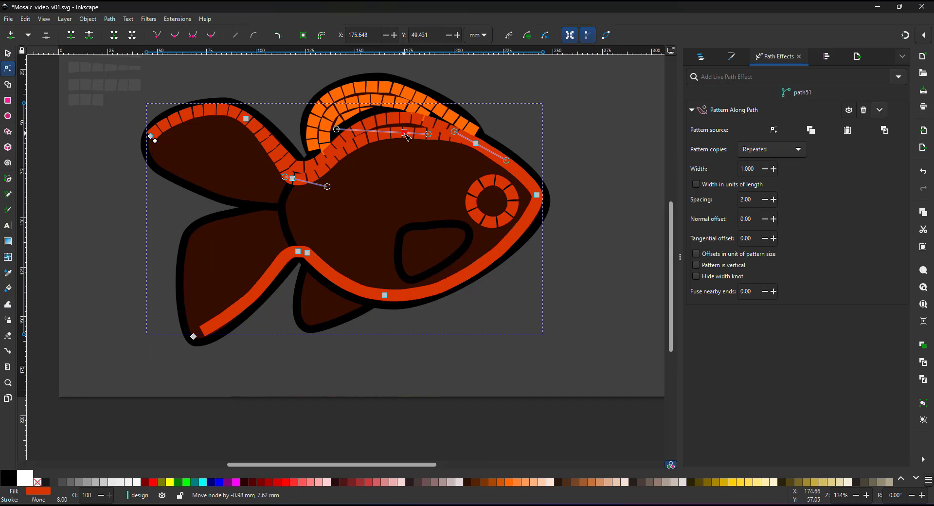
- Fill the eye ring with light orange, and shift the second body row's node above the eye inward
{"action": "left_click", "coordinate": [502, 188]}
{"action": "left_click_drag", "start_coordinate": [462, 126], "coordinate": [448, 131]}
{"action": "left_click", "coordinate": [526, 482]}
- Pull the second body row's nose node inward so the row runs inside the outer one
{"action": "scroll", "coordinate": [493, 183], "scroll_direction": "up", "scroll_amount": 2}
{"action": "left_click", "coordinate": [465, 110]}
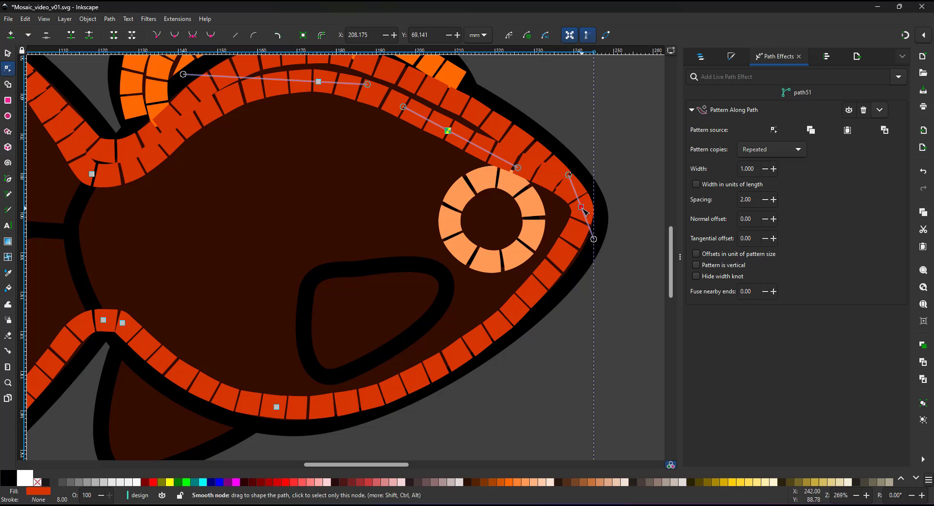
{"action": "left_click_drag", "start_coordinate": [581, 207], "coordinate": [551, 203]}
- Move the eye ring slightly down and toward the tail, away from the second body row
{"action": "key", "text": "s"}
{"action": "left_click", "coordinate": [472, 185]}
{"action": "left_click_drag", "start_coordinate": [472, 185], "coordinate": [458, 191]}
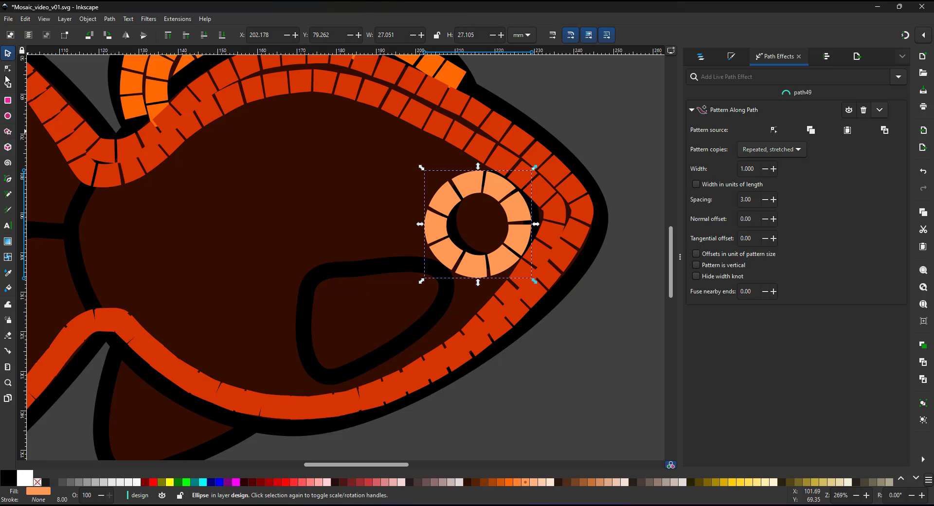
- Move the second body row's nodes at the tail joints, belly and back so it runs evenly inside the outer row
{"action": "double_click", "coordinate": [139, 341]}
{"action": "left_click_drag", "start_coordinate": [123, 323], "coordinate": [125, 301]}
{"action": "left_click_drag", "start_coordinate": [277, 407], "coordinate": [284, 381]}
{"action": "left_click_drag", "start_coordinate": [472, 314], "coordinate": [469, 310]}
{"action": "left_click_drag", "start_coordinate": [470, 309], "coordinate": [596, 344]}
{"action": "left_click_drag", "start_coordinate": [218, 208], "coordinate": [217, 212]}
{"action": "left_click_drag", "start_coordinate": [444, 115], "coordinate": [451, 111]}
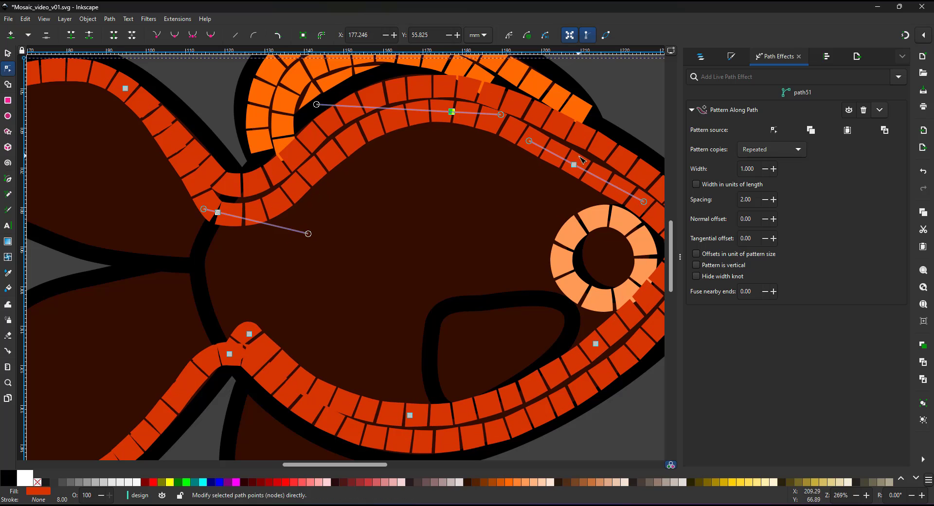
{"action": "left_click_drag", "start_coordinate": [574, 164], "coordinate": [579, 165]}
- Shift the second body row's nodes and end handle in the upper tail lobe inward, parallel to the outer row
{"action": "left_click_drag", "start_coordinate": [77, 202], "coordinate": [248, 249]}
{"action": "left_click_drag", "start_coordinate": [296, 135], "coordinate": [276, 153]}
{"action": "left_click_drag", "start_coordinate": [104, 171], "coordinate": [120, 192]}
{"action": "left_click_drag", "start_coordinate": [187, 147], "coordinate": [163, 151]}
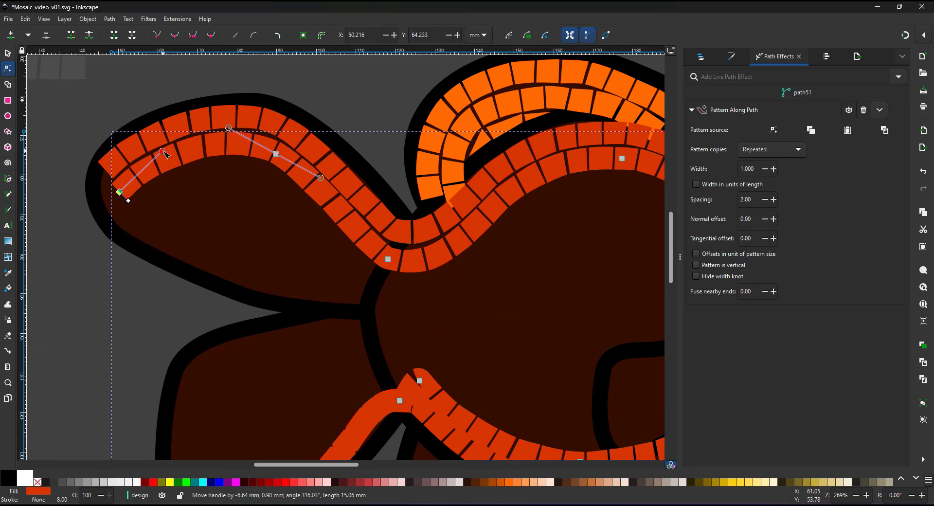
- Reshape the second body row through the lower tail lobe so it follows the inside of the outer row
{"action": "left_click_drag", "start_coordinate": [389, 389], "coordinate": [352, 218]}
{"action": "left_click_drag", "start_coordinate": [195, 390], "coordinate": [209, 349]}
{"action": "left_click_drag", "start_coordinate": [171, 380], "coordinate": [129, 377]}
{"action": "left_click_drag", "start_coordinate": [399, 191], "coordinate": [410, 189]}
{"action": "left_click_drag", "start_coordinate": [204, 384], "coordinate": [330, 266]}
{"action": "left_click_drag", "start_coordinate": [256, 258], "coordinate": [228, 277]}
{"action": "left_click_drag", "start_coordinate": [400, 187], "coordinate": [415, 196]}
{"action": "left_click_drag", "start_coordinate": [227, 277], "coordinate": [228, 265]}
{"action": "left_click_drag", "start_coordinate": [557, 118], "coordinate": [338, 190]}
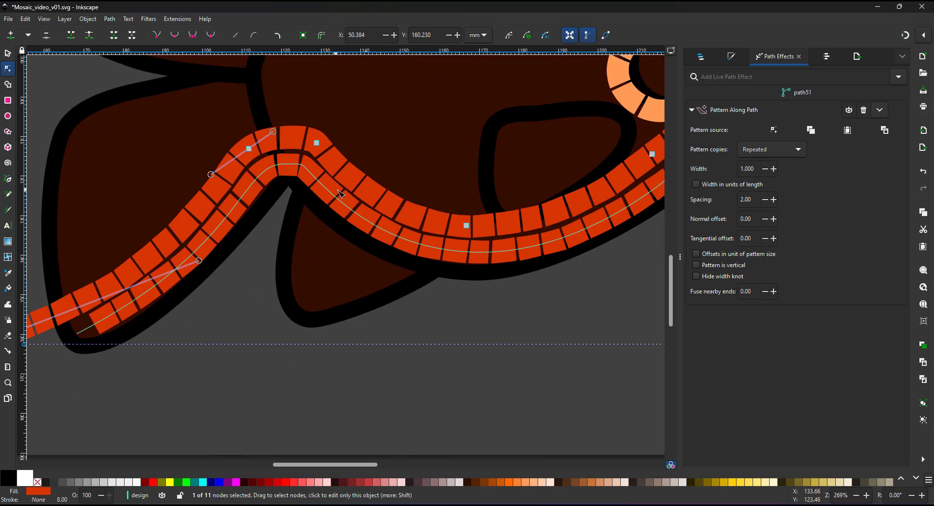
- Duplicate the orange top fin row, move the copy to the lower fin and bend its nodes along that fin's outer edge
{"action": "scroll", "coordinate": [338, 191], "scroll_direction": "down", "scroll_amount": 1}
{"action": "key", "text": "s"}
{"action": "left_click", "coordinate": [384, 73]}
{"action": "key", "text": "ctrl+d"}
{"action": "left_click_drag", "start_coordinate": [365, 63], "coordinate": [348, 336]}
{"action": "scroll", "coordinate": [351, 367], "scroll_direction": "up", "scroll_amount": 1}
{"action": "key", "text": "n"}
{"action": "left_click", "coordinate": [472, 289]}
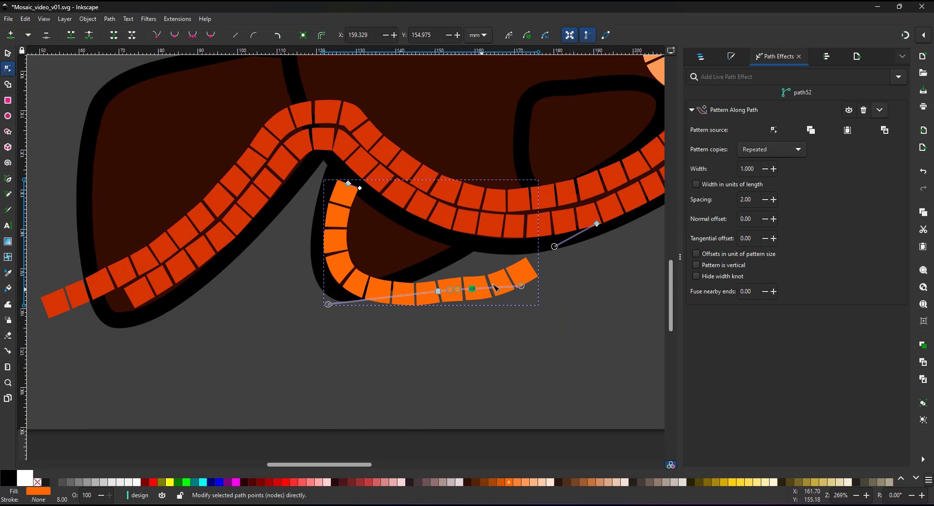
{"action": "left_click_drag", "start_coordinate": [495, 288], "coordinate": [508, 184]}
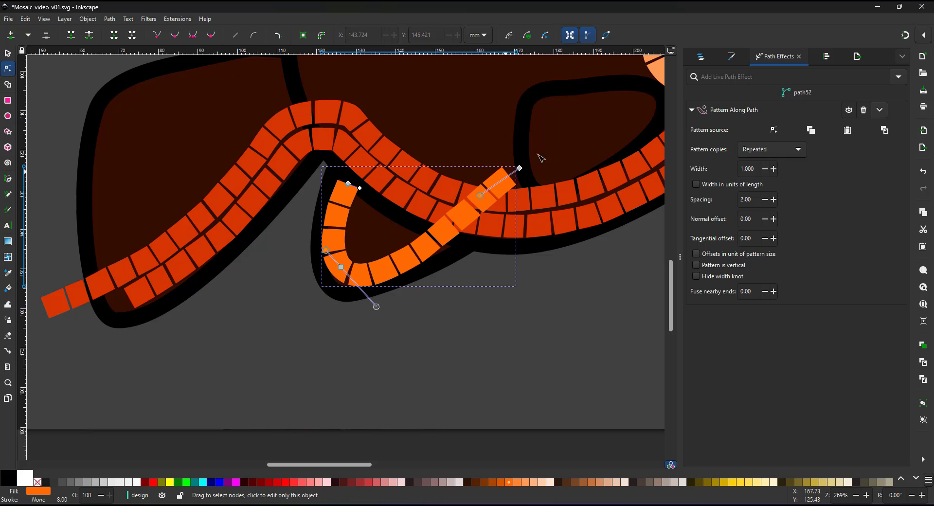
- Duplicate the lower fin row, delete a node and reshape the copy to run along the fin's edge beside the body
{"action": "key", "text": "s"}
{"action": "key", "text": "ctrl+d"}
{"action": "left_click_drag", "start_coordinate": [358, 267], "coordinate": [396, 291]}
{"action": "key", "text": "n"}
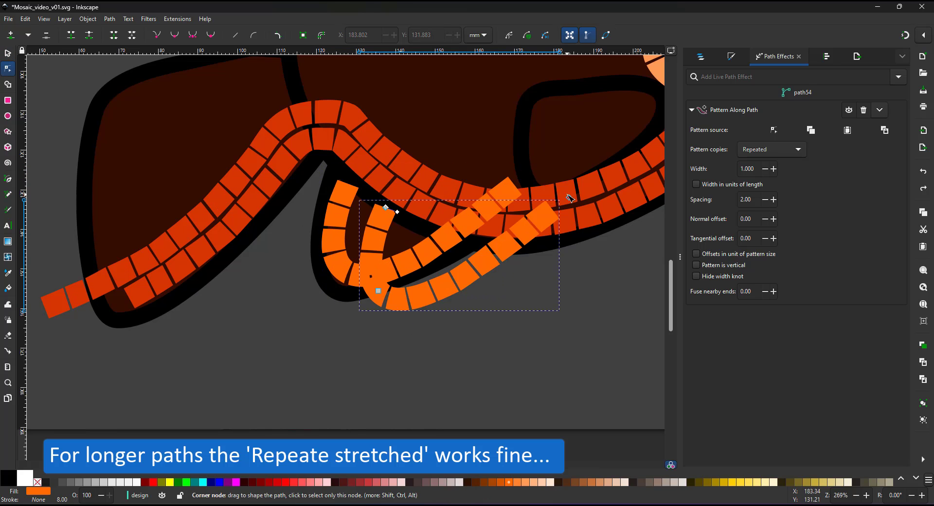
{"action": "left_click_drag", "start_coordinate": [567, 199], "coordinate": [577, 280]}
{"action": "key", "text": "Delete"}
{"action": "left_click_drag", "start_coordinate": [373, 278], "coordinate": [490, 268]}
{"action": "left_click_drag", "start_coordinate": [375, 240], "coordinate": [444, 232]}
{"action": "left_click_drag", "start_coordinate": [385, 208], "coordinate": [354, 203]}
{"action": "left_click_drag", "start_coordinate": [506, 265], "coordinate": [541, 274]}
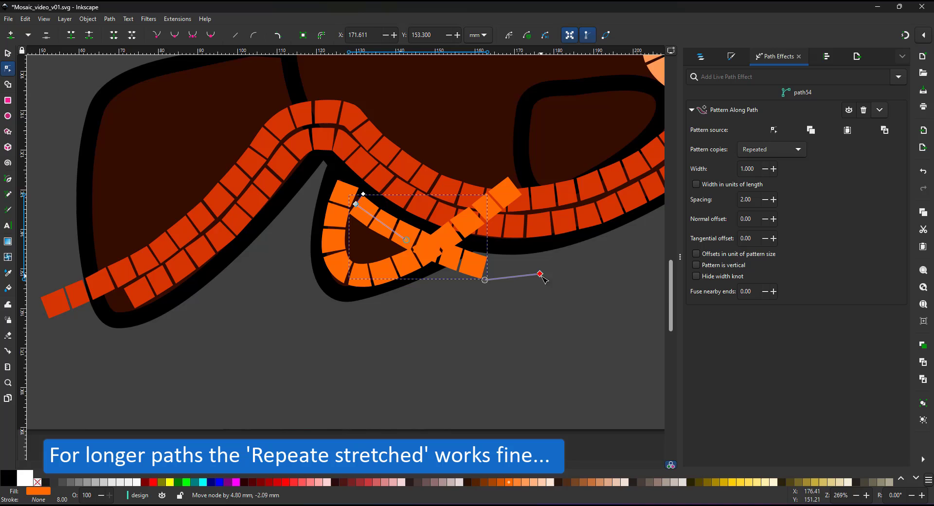
- Draw wedge-shaped tiles in the gap between the two lower fin rows and fill them with the rows' orange
{"action": "scroll", "coordinate": [403, 247], "scroll_direction": "up", "scroll_amount": 2}
{"action": "key", "text": "s"}
{"action": "scroll", "coordinate": [292, 229], "scroll_direction": "up", "scroll_amount": 2}
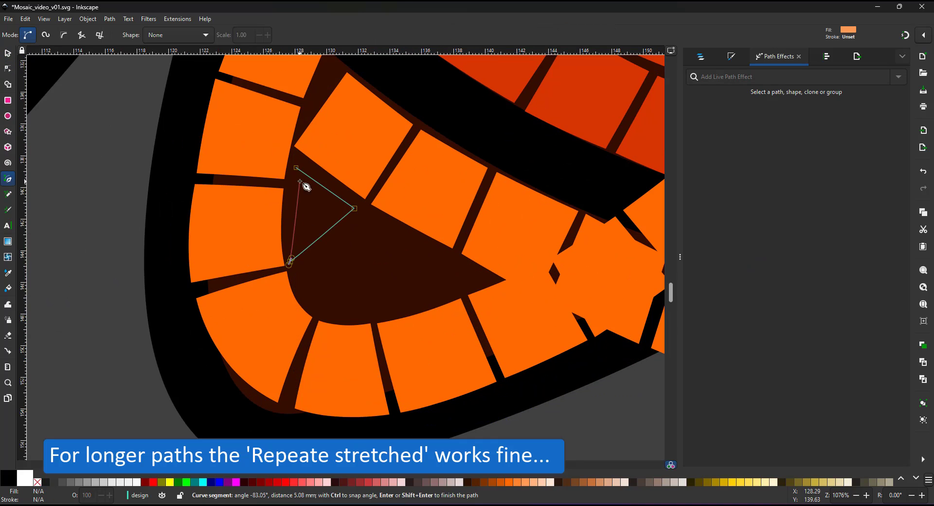
{"action": "key", "text": "d"}
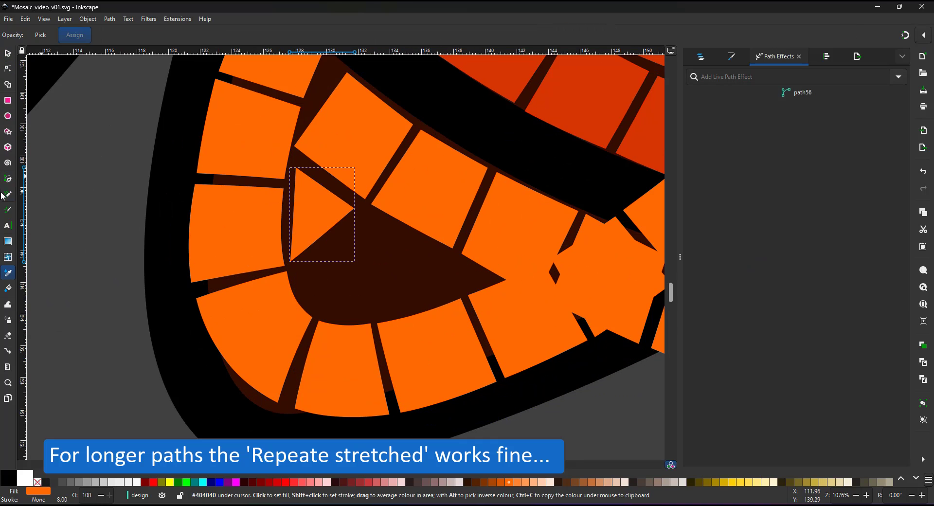
{"action": "left_click", "coordinate": [294, 273]}
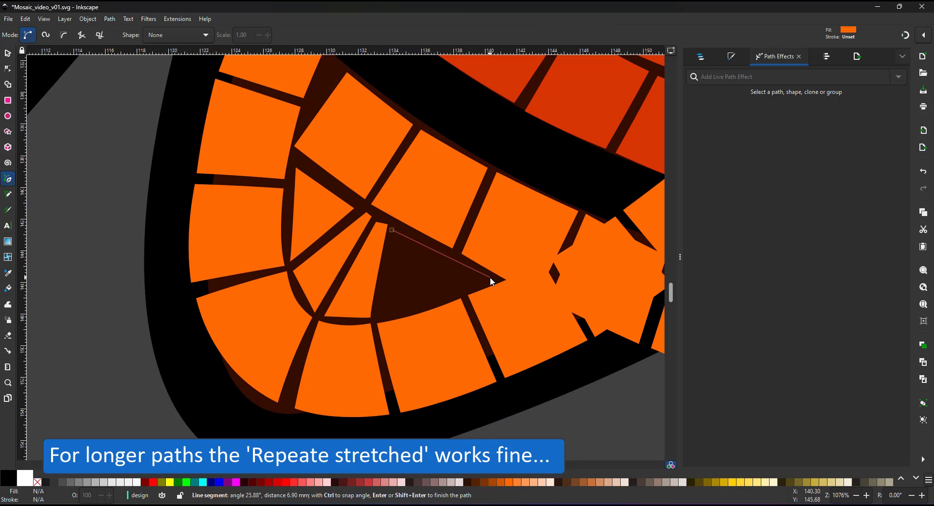
- Shorten the second body row in both tail lobes by inserting nodes partway along and deleting the outer end nodes
{"action": "scroll", "coordinate": [346, 215], "scroll_direction": "down", "scroll_amount": 6}
{"action": "key", "text": "n"}
{"action": "scroll", "coordinate": [336, 244], "scroll_direction": "up", "scroll_amount": 1}
{"action": "left_click_drag", "start_coordinate": [290, 254], "coordinate": [370, 375]}
{"action": "left_click", "coordinate": [351, 147]}
{"action": "double_click", "coordinate": [350, 144]}
{"action": "left_click", "coordinate": [268, 176]}
{"action": "key", "text": "Delete"}
{"action": "double_click", "coordinate": [369, 393]}
- Undo the last move of the row's lower tail end and set its pattern copies to Repeated, stretched
{"action": "scroll", "coordinate": [390, 375], "scroll_direction": "down", "scroll_amount": 1}
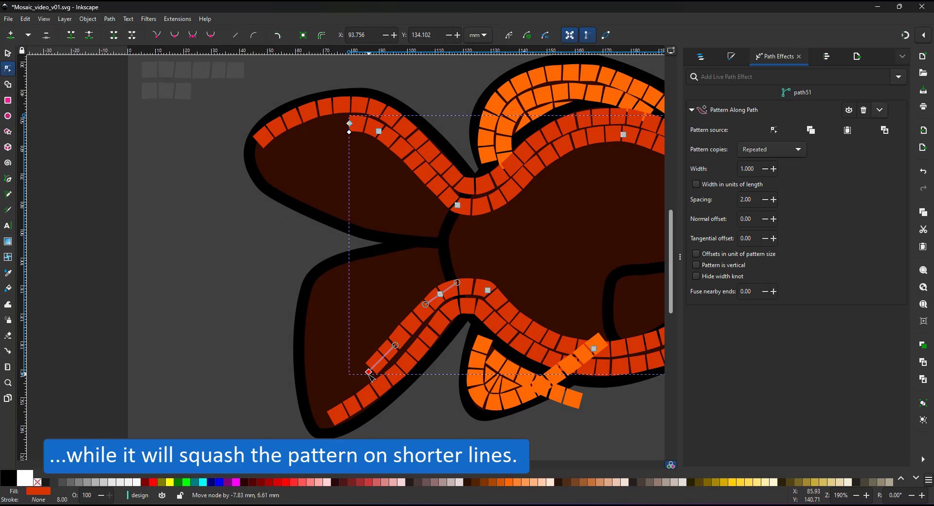
{"action": "left_click_drag", "start_coordinate": [402, 336], "coordinate": [341, 294]}
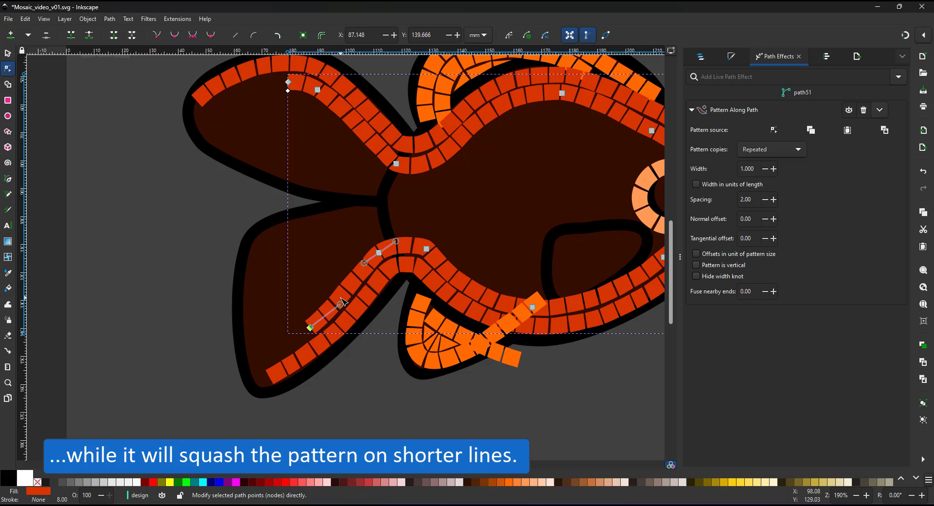
{"action": "key", "text": "ctrl+z"}
{"action": "left_click", "coordinate": [783, 165]}
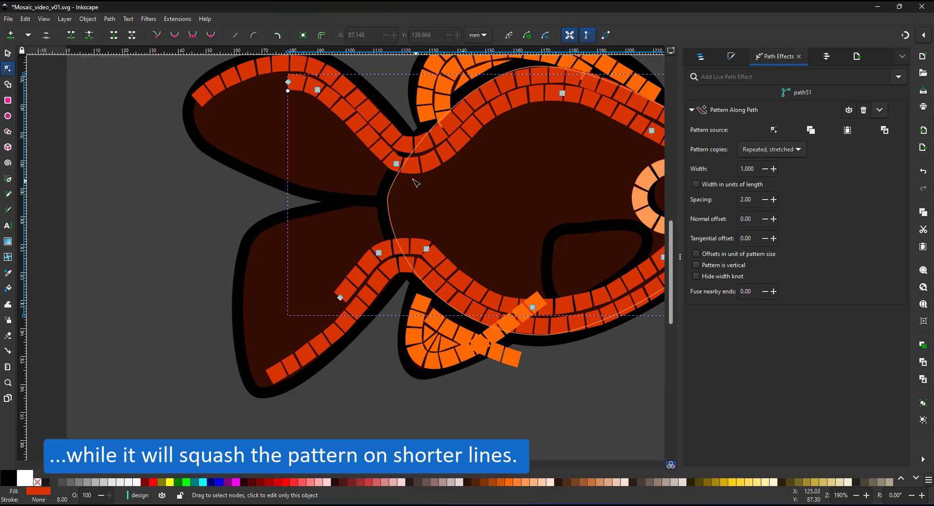
- Draw a straight horizontal line about 51 mm long, extending outward from the second row's end in the upper tail lobe
{"action": "left_click_drag", "start_coordinate": [105, 133], "coordinate": [151, 184]}
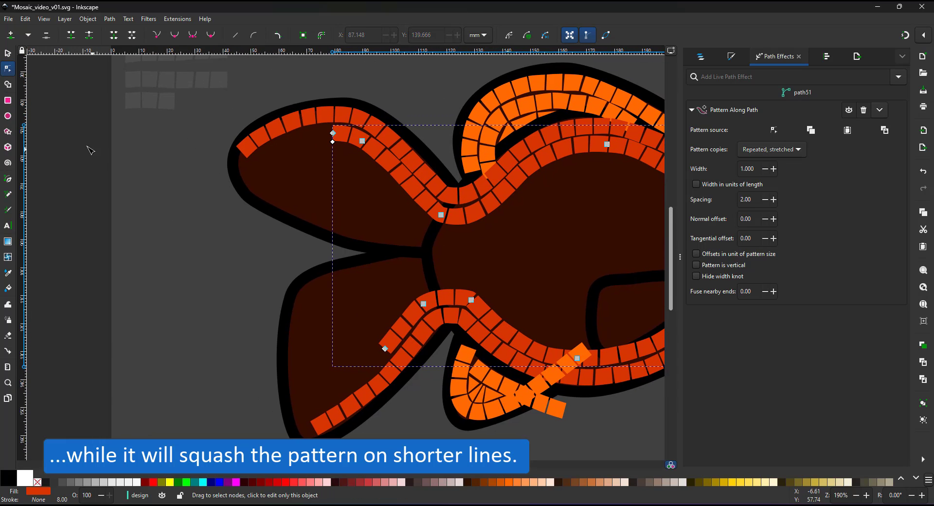
{"action": "left_click", "coordinate": [9, 184]}
{"action": "left_click", "coordinate": [320, 139]}
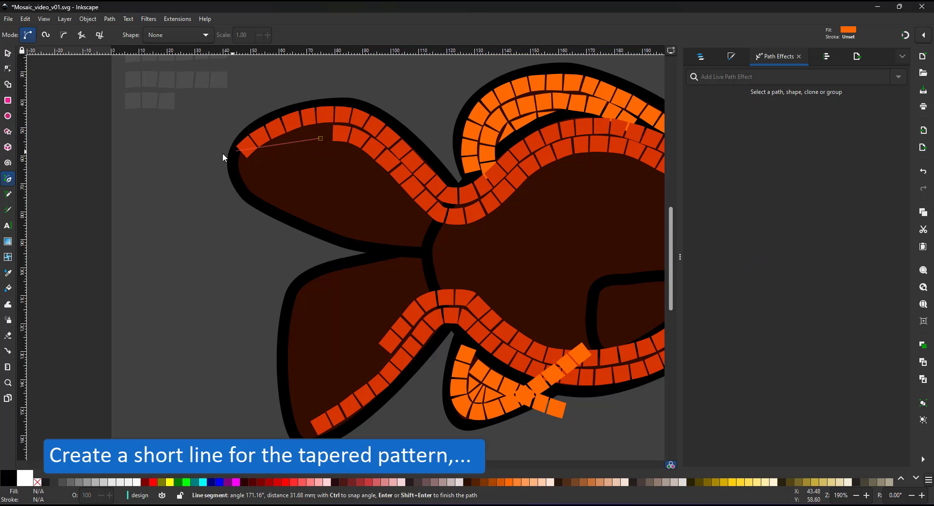
{"action": "double_click", "coordinate": [179, 138]}
{"action": "key", "text": "s"}
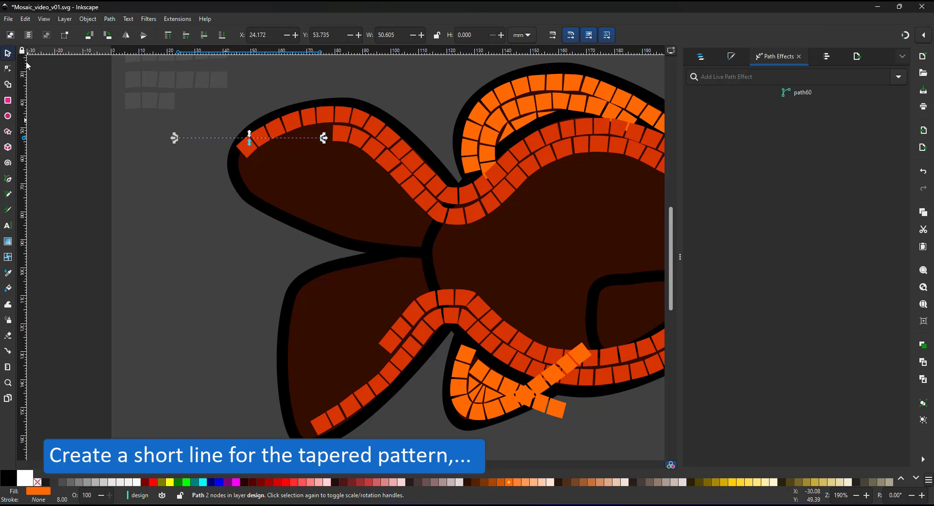
- Apply Pattern Along Path to the new line, using the tapered tile strip from the spare parts as its pattern
{"action": "scroll", "coordinate": [188, 211], "scroll_direction": "up", "scroll_amount": 3}
{"action": "left_click", "coordinate": [186, 80]}
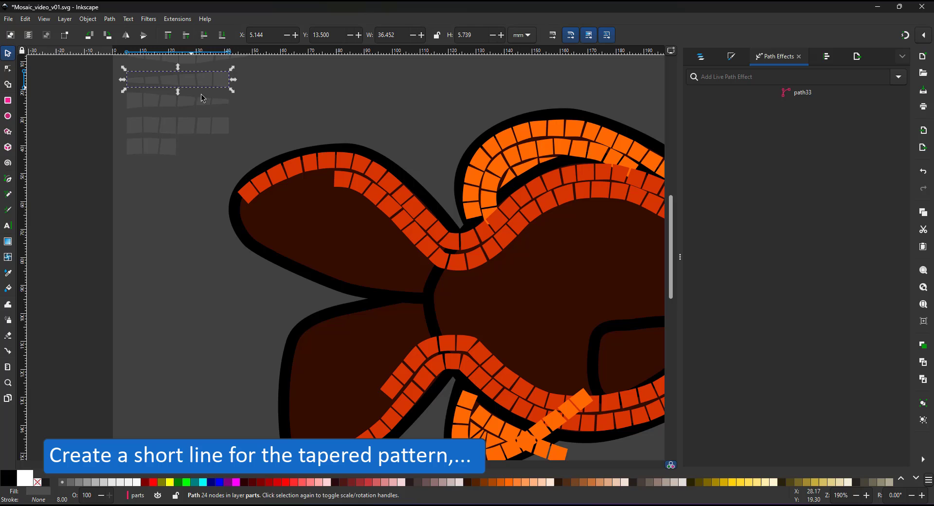
{"action": "left_click", "coordinate": [239, 185]}
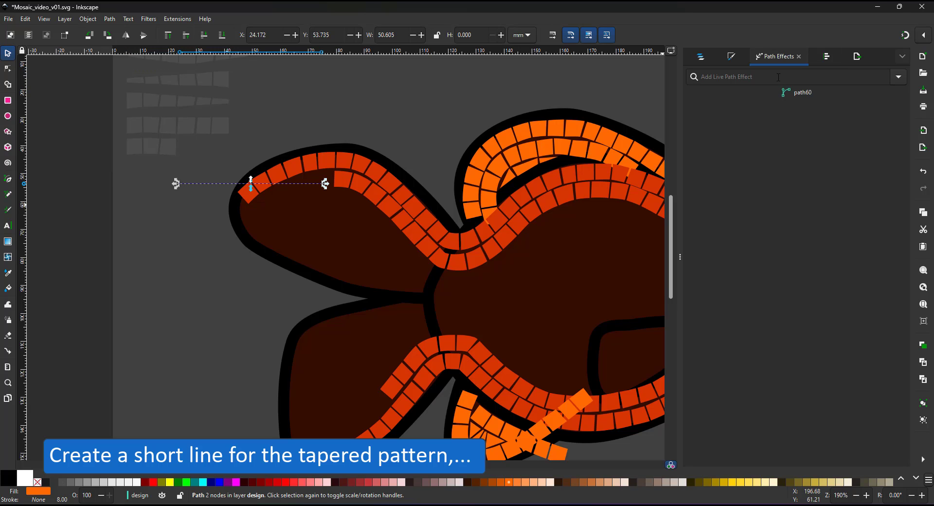
{"action": "type", "text": "patt"}
{"action": "key", "text": "Return"}
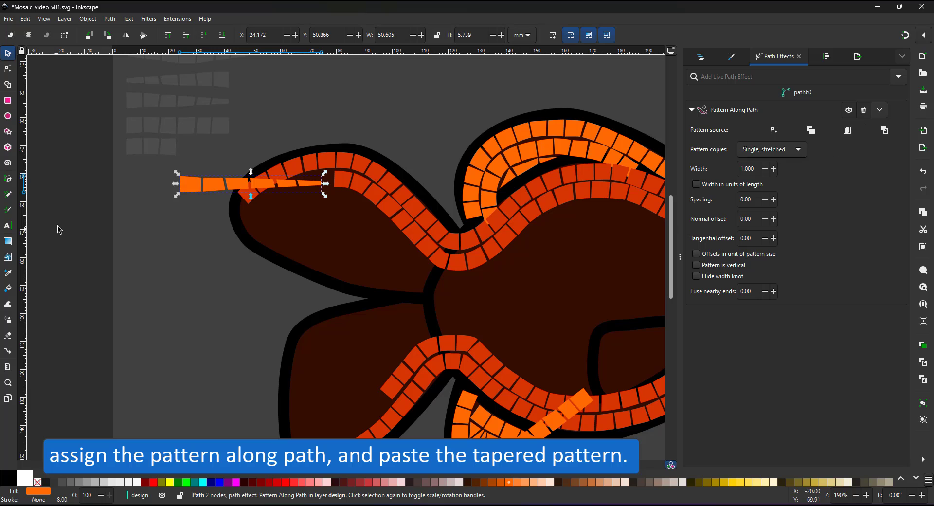
- Reverse the tapered row's path so it narrows toward the tail tip, and fill it with the body rows' red-orange
{"action": "left_click", "coordinate": [8, 68]}
{"action": "left_click", "coordinate": [110, 18]}
{"action": "left_click", "coordinate": [146, 274]}
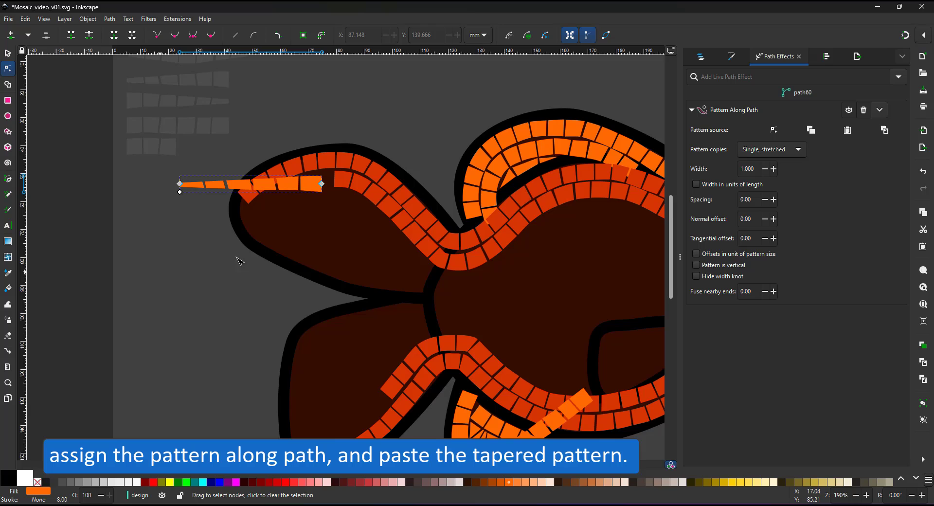
{"action": "scroll", "coordinate": [300, 211], "scroll_direction": "up", "scroll_amount": 2, "text": "ctrl"}
{"action": "key", "text": "d"}
{"action": "left_click", "coordinate": [411, 148]}
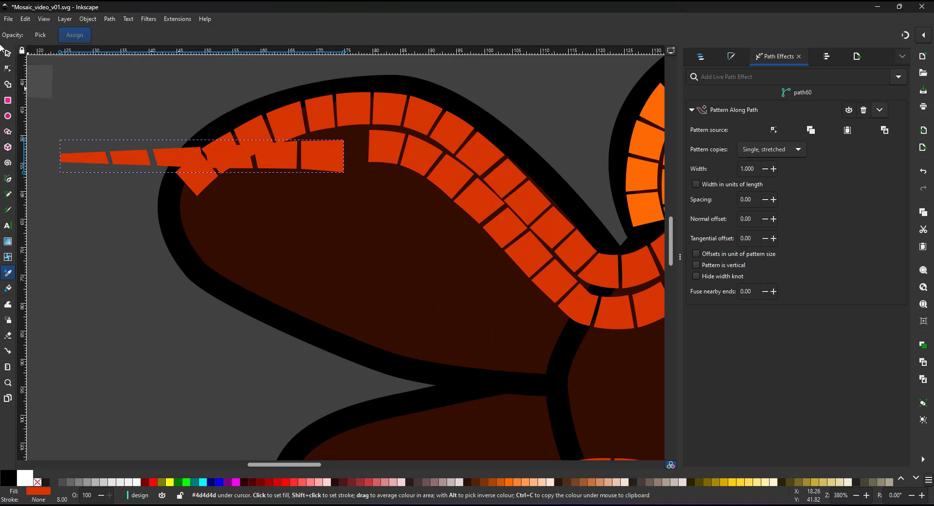
- Attach the tapered row to the second row's end and curve it down to the upper tail lobe's tip
{"action": "left_click", "coordinate": [8, 53]}
{"action": "left_click_drag", "start_coordinate": [331, 157], "coordinate": [350, 149]}
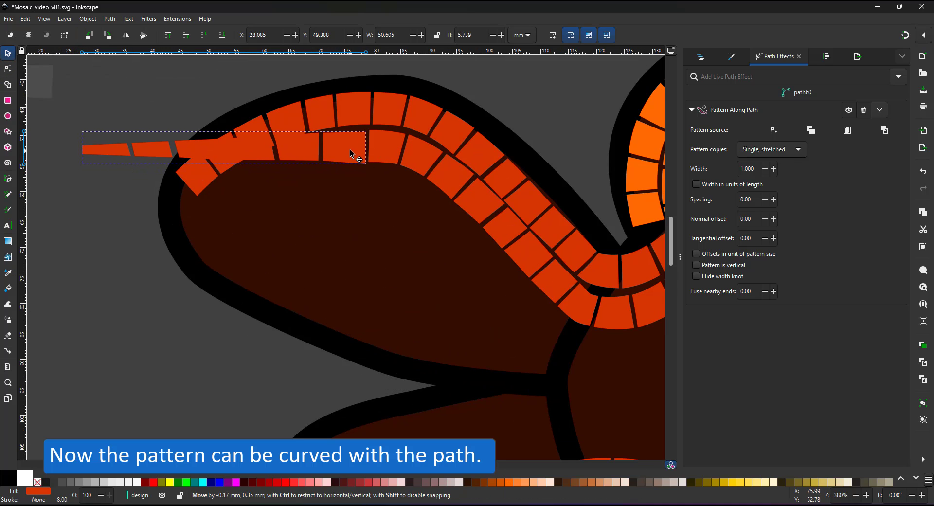
{"action": "left_click", "coordinate": [8, 69]}
{"action": "left_click_drag", "start_coordinate": [82, 148], "coordinate": [160, 226]}
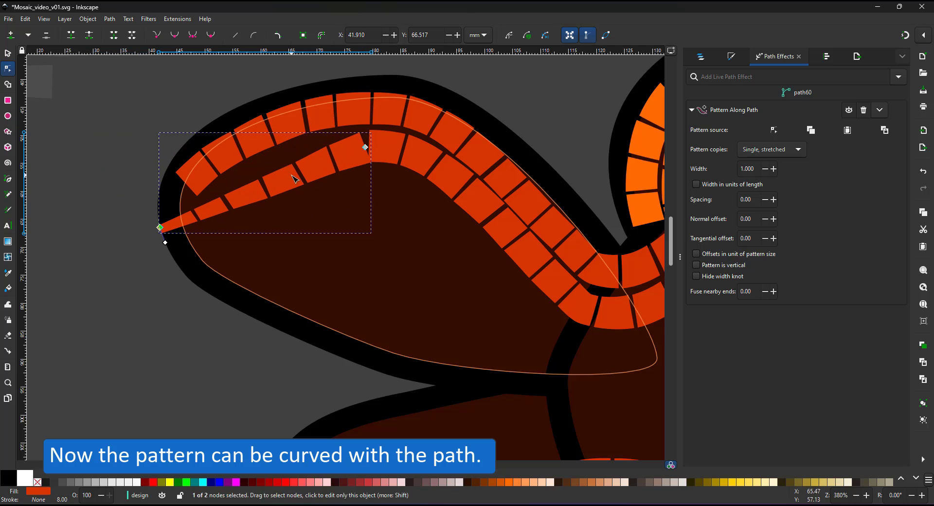
{"action": "left_click", "coordinate": [184, 188]}
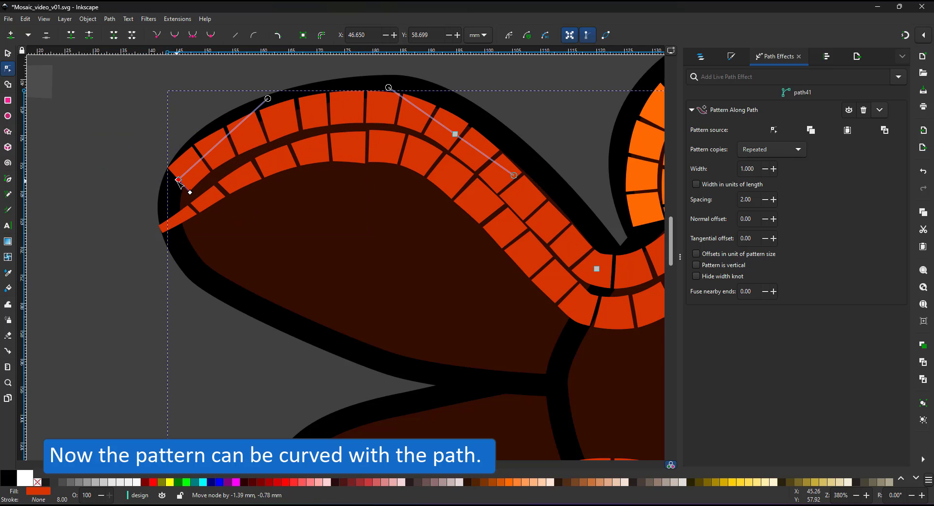
{"action": "left_click_drag", "start_coordinate": [186, 185], "coordinate": [184, 176]}
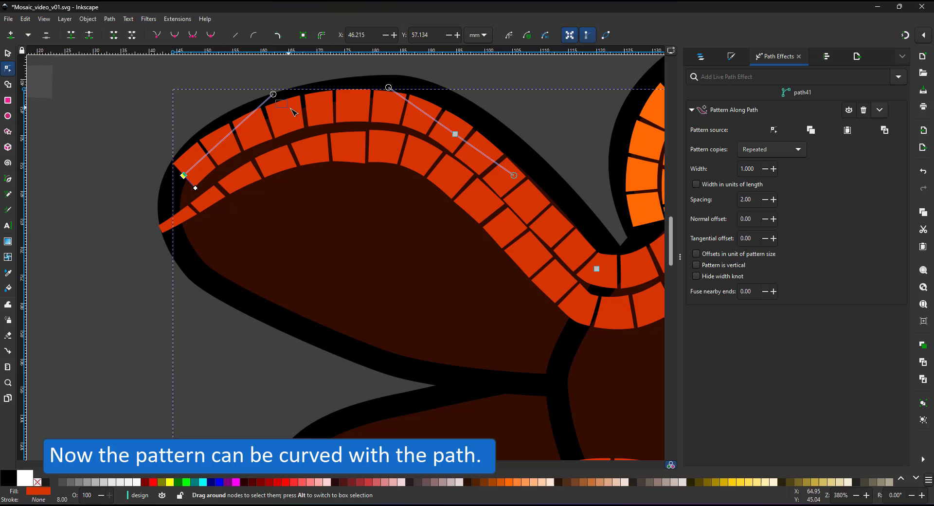
{"action": "left_click", "coordinate": [228, 143]}
{"action": "key", "text": "shift+l"}
{"action": "key", "text": "ctrl+z"}
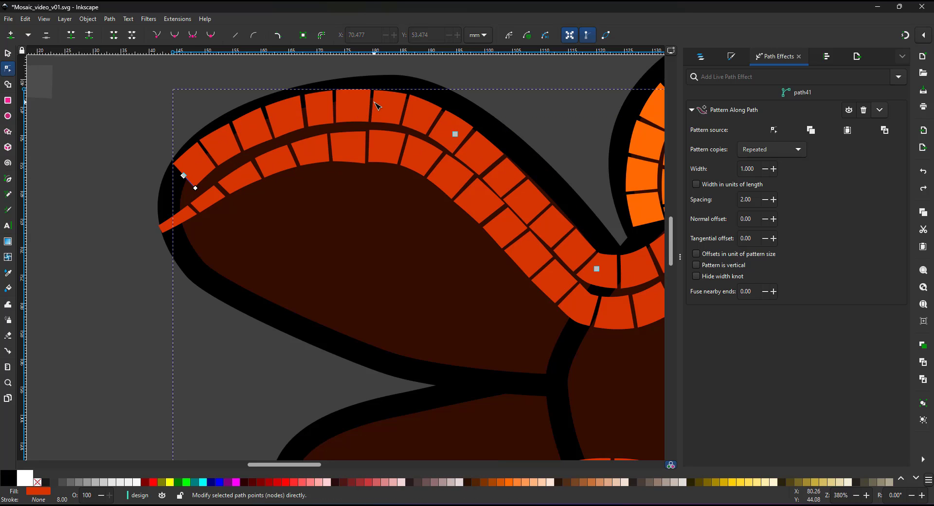
- Delete the outer row's end node at the tail tip so the row ends at the top of the upper lobe
{"action": "left_click", "coordinate": [184, 176]}
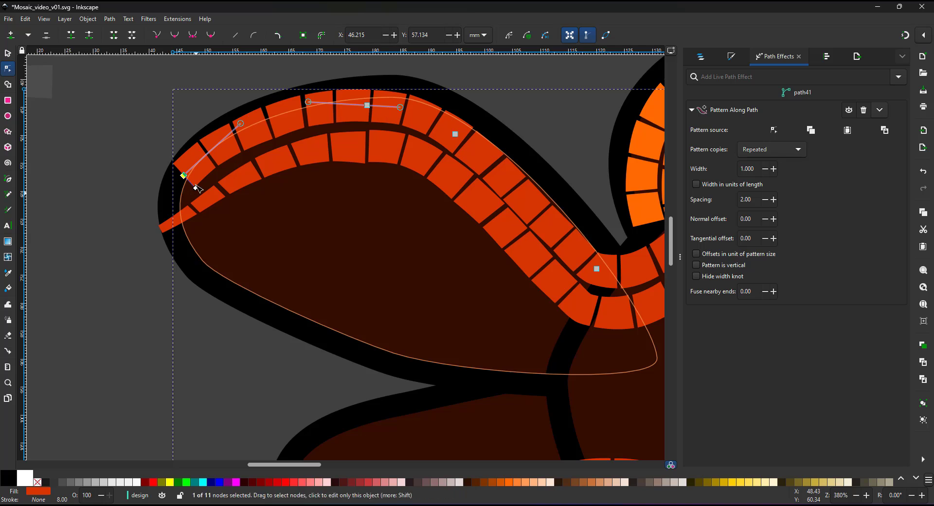
{"action": "key", "text": "Delete"}
{"action": "left_click_drag", "start_coordinate": [367, 106], "coordinate": [344, 97]}
- Place a copy of the tapered row at the outer row's end and bend it along the lobe's edge to the tip
{"action": "key", "text": "s"}
{"action": "left_click", "coordinate": [11, 72]}
{"action": "left_click_drag", "start_coordinate": [160, 190], "coordinate": [161, 206]}
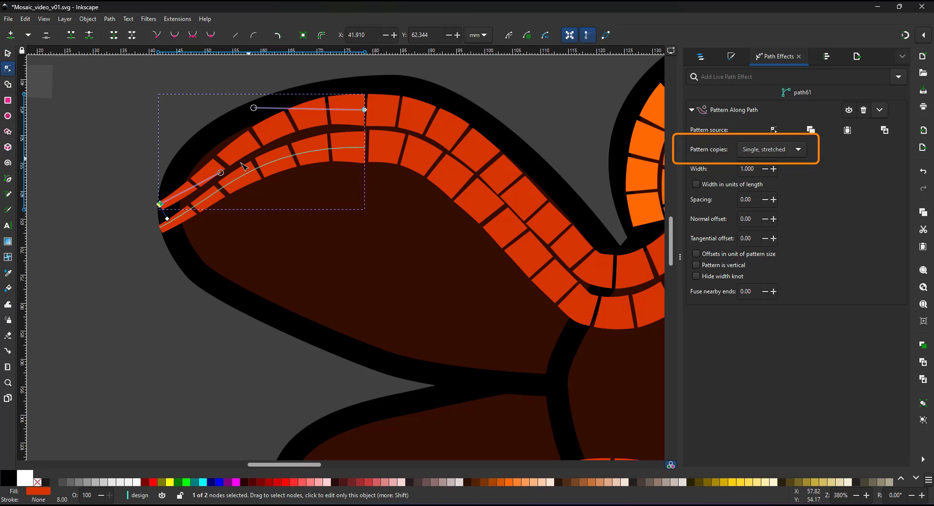
{"action": "left_click_drag", "start_coordinate": [221, 173], "coordinate": [214, 165]}
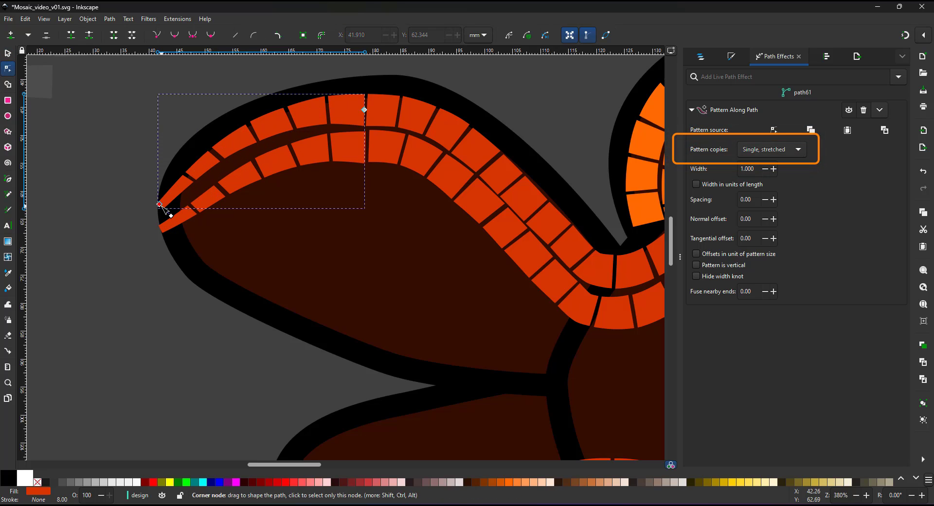
{"action": "left_click_drag", "start_coordinate": [160, 206], "coordinate": [181, 194]}
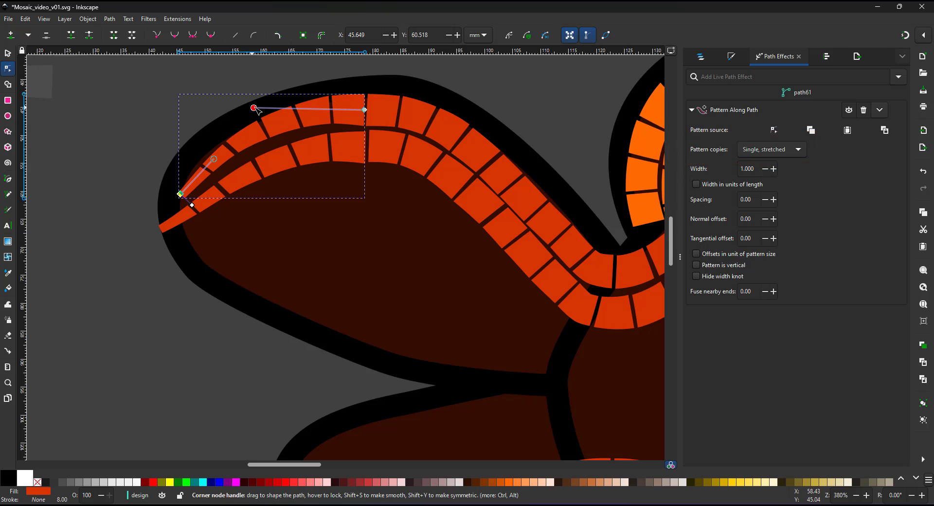
- Pull the inner tapered row's tip node inside the lobe outline and adjust its handle to follow the outer taper
{"action": "left_click", "coordinate": [209, 199]}
{"action": "left_click_drag", "start_coordinate": [161, 229], "coordinate": [182, 204]}
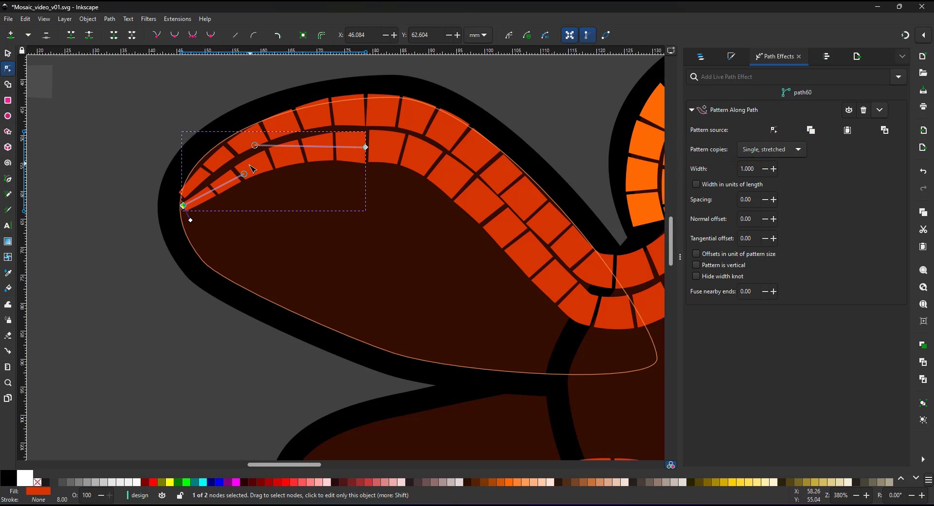
{"action": "left_click_drag", "start_coordinate": [243, 171], "coordinate": [224, 173]}
- Duplicate the inner tapered row, flip it vertically and move the copy to the upper tail lobe's lower edge
{"action": "left_click", "coordinate": [7, 54]}
{"action": "key", "text": "ctrl+d"}
{"action": "left_click_drag", "start_coordinate": [357, 150], "coordinate": [363, 172]}
{"action": "key", "text": "v"}
{"action": "left_click_drag", "start_coordinate": [341, 228], "coordinate": [375, 317]}
{"action": "key", "text": "n"}
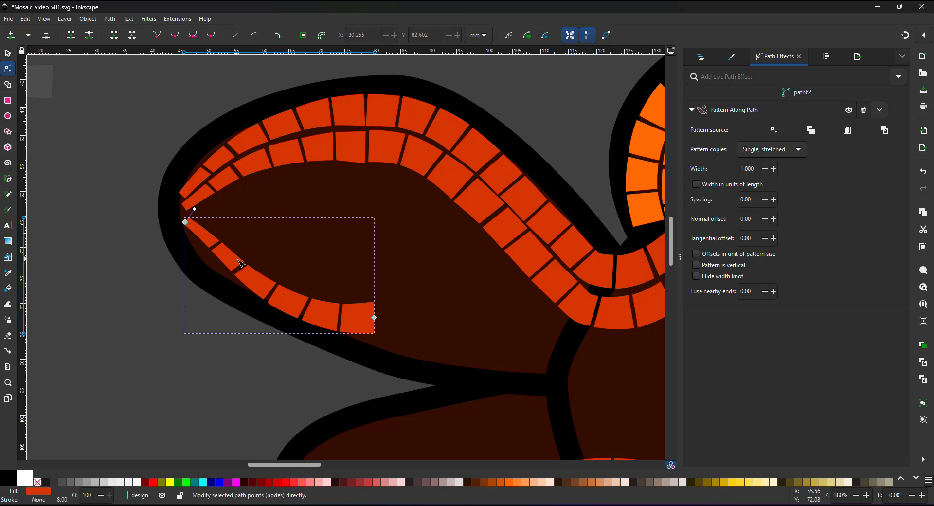
- Set the flipped tapered row's pattern copies to Single and bend its path along the lobe's lower edge
{"action": "left_click_drag", "start_coordinate": [237, 259], "coordinate": [190, 249]}
{"action": "left_click", "coordinate": [771, 149]}
{"action": "left_click", "coordinate": [763, 137]}
{"action": "left_click_drag", "start_coordinate": [374, 317], "coordinate": [373, 316]}
{"action": "left_click_drag", "start_coordinate": [263, 317], "coordinate": [271, 298]}
{"action": "left_click_drag", "start_coordinate": [373, 315], "coordinate": [370, 330]}
{"action": "left_click", "coordinate": [372, 334]}
{"action": "left_click_drag", "start_coordinate": [271, 311], "coordinate": [292, 277]}
- Duplicate the lower tapered row, shift the copy's end node inward and set its pattern copies to Single, stretched
{"action": "left_click", "coordinate": [6, 57]}
{"action": "key", "text": "ctrl+d"}
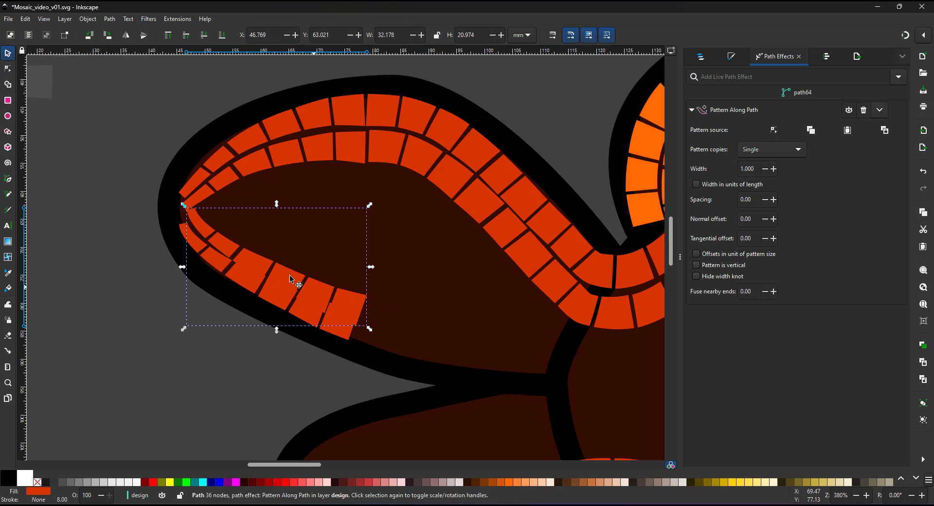
{"action": "left_click", "coordinate": [6, 71]}
{"action": "left_click_drag", "start_coordinate": [379, 316], "coordinate": [379, 295]}
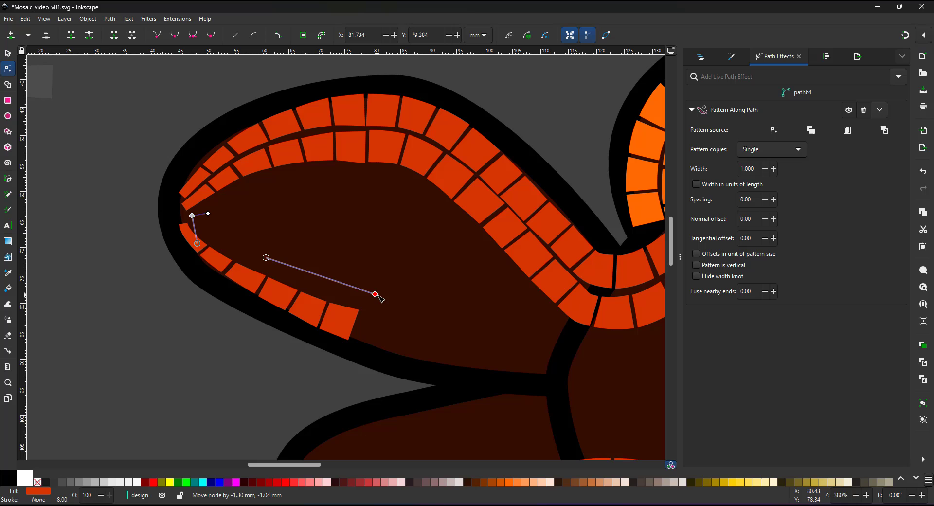
{"action": "left_click", "coordinate": [757, 150]}
{"action": "left_click", "coordinate": [755, 161]}
{"action": "left_click", "coordinate": [10, 55]}
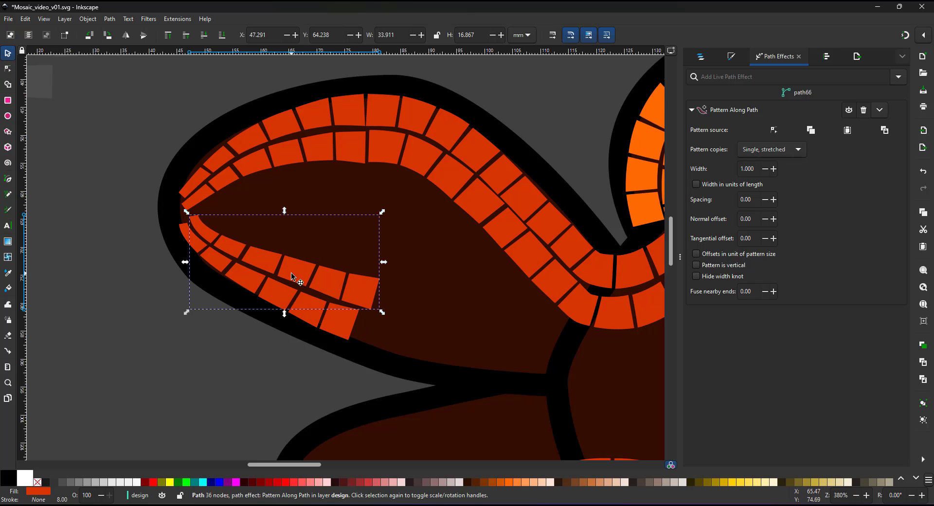
- Duplicate the lower lobe's inner tapered row, move the copy just above it and bend its path to follow the taper
{"action": "key", "text": "ctrl+d"}
{"action": "left_click_drag", "start_coordinate": [293, 276], "coordinate": [301, 262]}
{"action": "left_click", "coordinate": [7, 71]}
{"action": "left_click_drag", "start_coordinate": [200, 201], "coordinate": [237, 227]}
{"action": "left_click_drag", "start_coordinate": [385, 281], "coordinate": [384, 259]}
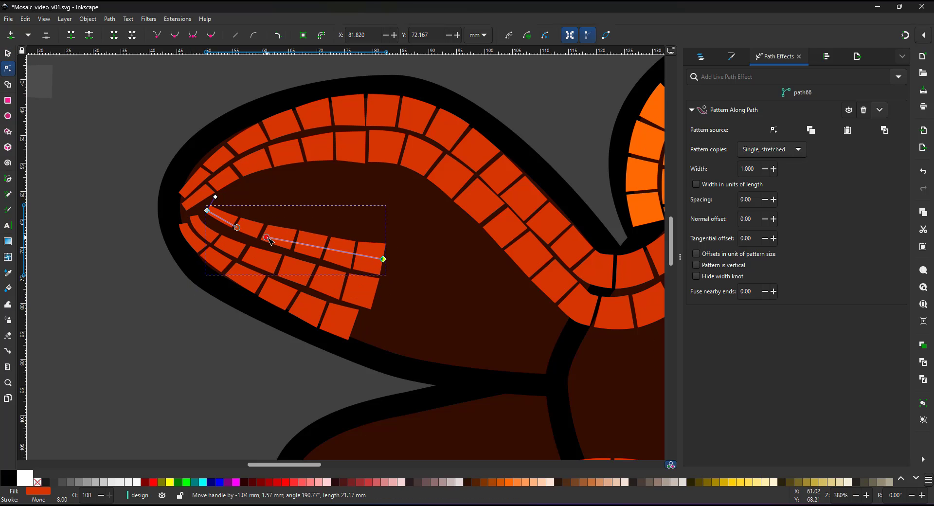
{"action": "left_click_drag", "start_coordinate": [207, 210], "coordinate": [201, 216]}
- Duplicate the new tapered row and reshape the copy to curve beneath the upper lobe's two rows
{"action": "key", "text": "ctrl+d"}
{"action": "left_click_drag", "start_coordinate": [384, 260], "coordinate": [384, 183]}
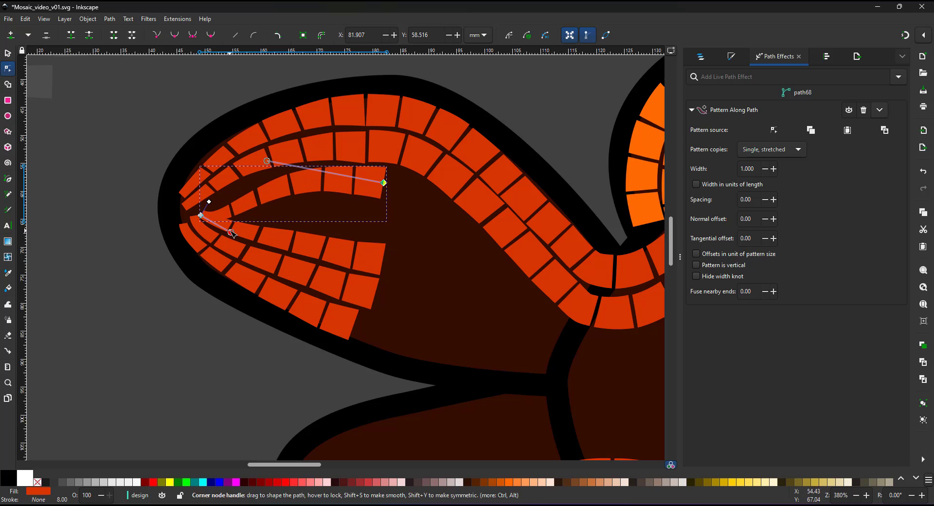
{"action": "left_click_drag", "start_coordinate": [232, 233], "coordinate": [240, 200]}
{"action": "left_click_drag", "start_coordinate": [200, 215], "coordinate": [254, 188]}
{"action": "left_click_drag", "start_coordinate": [267, 161], "coordinate": [277, 174]}
- Duplicate the long inner body row twice, placing one copy after the tapered row and the other further inward
{"action": "left_click", "coordinate": [7, 54]}
{"action": "left_click", "coordinate": [432, 176]}
{"action": "key", "text": "ctrl+d"}
{"action": "left_click_drag", "start_coordinate": [393, 153], "coordinate": [329, 210]}
{"action": "key", "text": "ctrl+d"}
{"action": "key", "text": "ctrl+z"}
{"action": "left_click_drag", "start_coordinate": [417, 195], "coordinate": [274, 212]}
- Reshape the innermost copy's tail section with its nodes and handles so it follows the row above
{"action": "left_click", "coordinate": [8, 68]}
{"action": "left_click_drag", "start_coordinate": [445, 242], "coordinate": [434, 246]}
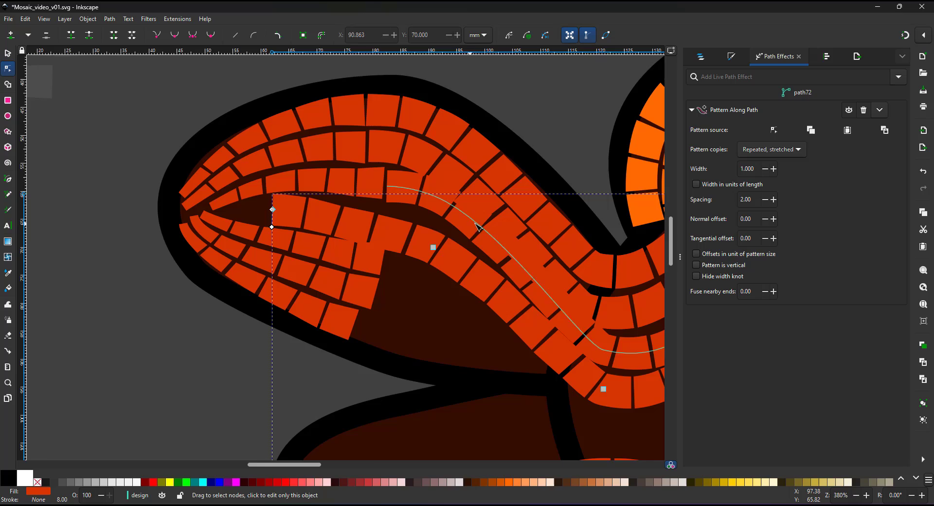
{"action": "left_click", "coordinate": [455, 207]}
{"action": "left_click_drag", "start_coordinate": [445, 203], "coordinate": [441, 216]}
{"action": "left_click_drag", "start_coordinate": [560, 329], "coordinate": [408, 253]}
{"action": "left_click_drag", "start_coordinate": [451, 313], "coordinate": [433, 308]}
{"action": "left_click_drag", "start_coordinate": [353, 212], "coordinate": [344, 235]}
{"action": "left_click", "coordinate": [385, 268]}
{"action": "left_click", "coordinate": [316, 238]}
{"action": "left_click", "coordinate": [233, 187]}
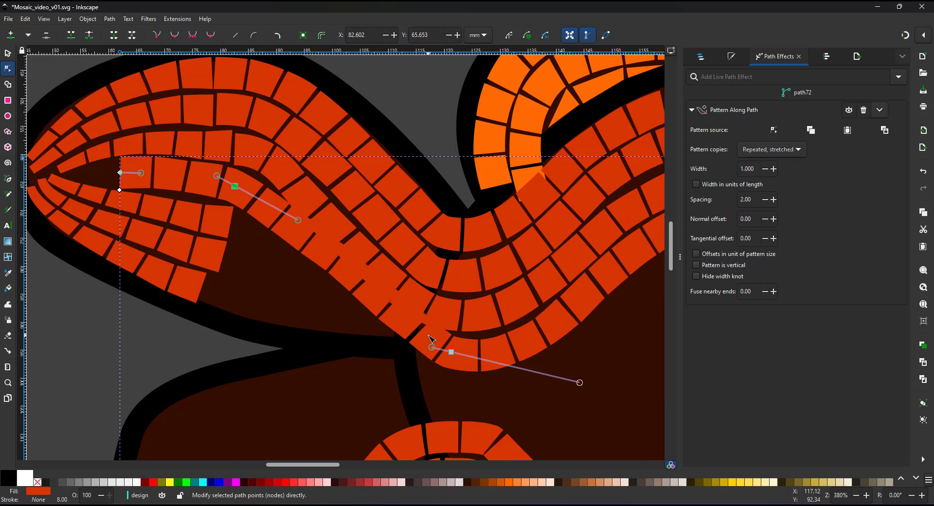
- Delete the innermost row's tail nodes so it starts at the tail base, and curve it along the neighbouring row
{"action": "scroll", "coordinate": [248, 216], "scroll_direction": "down", "scroll_amount": 2}
{"action": "left_click_drag", "start_coordinate": [251, 217], "coordinate": [175, 184]}
{"action": "key", "text": "Delete"}
{"action": "left_click_drag", "start_coordinate": [349, 285], "coordinate": [333, 282]}
{"action": "left_click_drag", "start_coordinate": [420, 205], "coordinate": [421, 219]}
{"action": "mouse_move", "coordinate": [397, 296]}
{"action": "left_mouse_down"}
{"action": "mouse_move", "coordinate": [415, 315]}
{"action": "mouse_move", "coordinate": [414, 296]}
{"action": "left_mouse_up"}
{"action": "left_click_drag", "start_coordinate": [560, 219], "coordinate": [410, 222]}
{"action": "scroll", "coordinate": [410, 221], "scroll_direction": "up", "scroll_amount": 1}
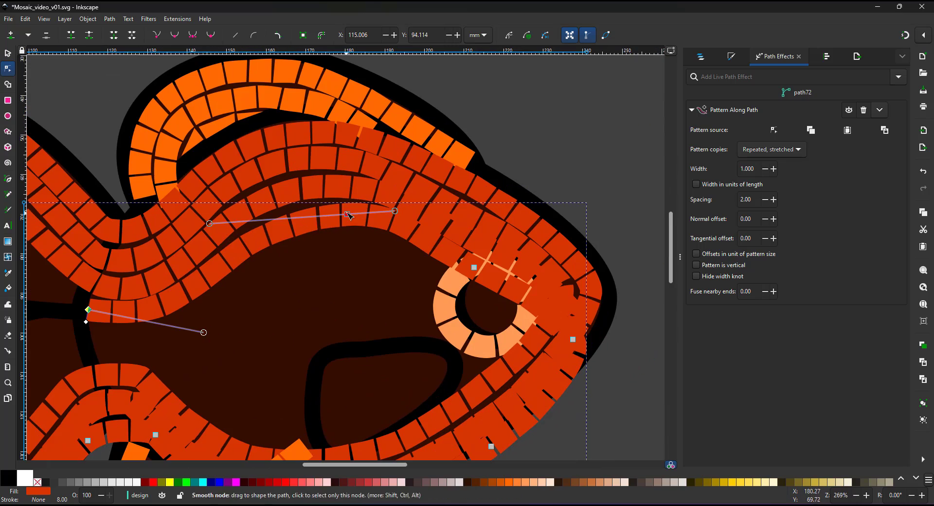
- Adjust the nodes of the copied rows along the fish's back so they run parallel towards the eye
{"action": "left_click_drag", "start_coordinate": [347, 214], "coordinate": [337, 214]}
{"action": "left_click", "coordinate": [473, 268]}
{"action": "left_click", "coordinate": [471, 238]}
{"action": "left_click_drag", "start_coordinate": [474, 240], "coordinate": [474, 247]}
{"action": "left_click_drag", "start_coordinate": [347, 187], "coordinate": [338, 184]}
{"action": "left_click_drag", "start_coordinate": [419, 341], "coordinate": [409, 243]}
- Delete the outer copied row's nodes around the snout and belly so the row ends near the eye
{"action": "scroll", "coordinate": [408, 244], "scroll_direction": "down", "scroll_amount": 1}
{"action": "left_click_drag", "start_coordinate": [117, 389], "coordinate": [550, 262]}
{"action": "key", "text": "Delete"}
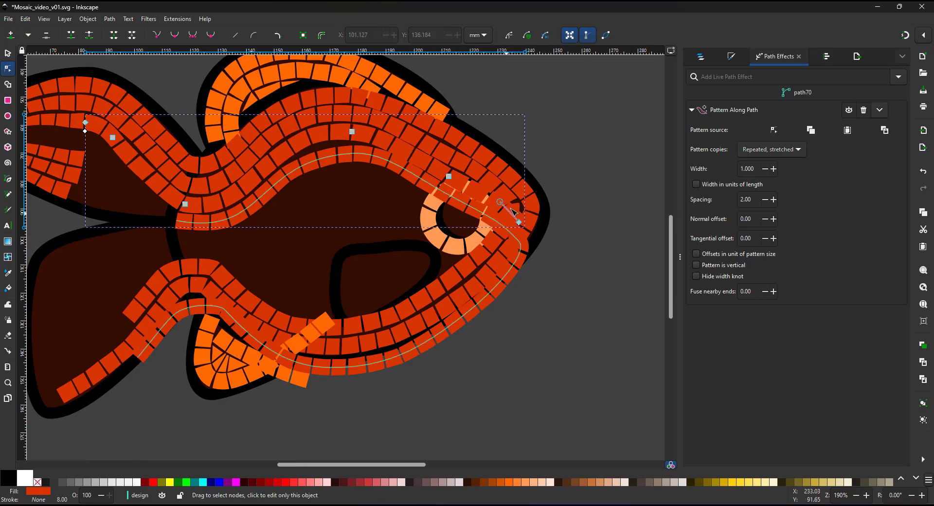
{"action": "left_click", "coordinate": [518, 222]}
{"action": "key", "text": "Delete"}
- Delete the innermost row's nodes beyond the eye, leaving only its section along the back
{"action": "left_click", "coordinate": [374, 163]}
{"action": "scroll", "coordinate": [374, 167], "scroll_direction": "up", "scroll_amount": 1}
{"action": "key", "text": "Delete"}
{"action": "scroll", "coordinate": [378, 382], "scroll_direction": "down", "scroll_amount": 2}
{"action": "key", "text": "Delete"}
{"action": "scroll", "coordinate": [350, 295], "scroll_direction": "up", "scroll_amount": 3}
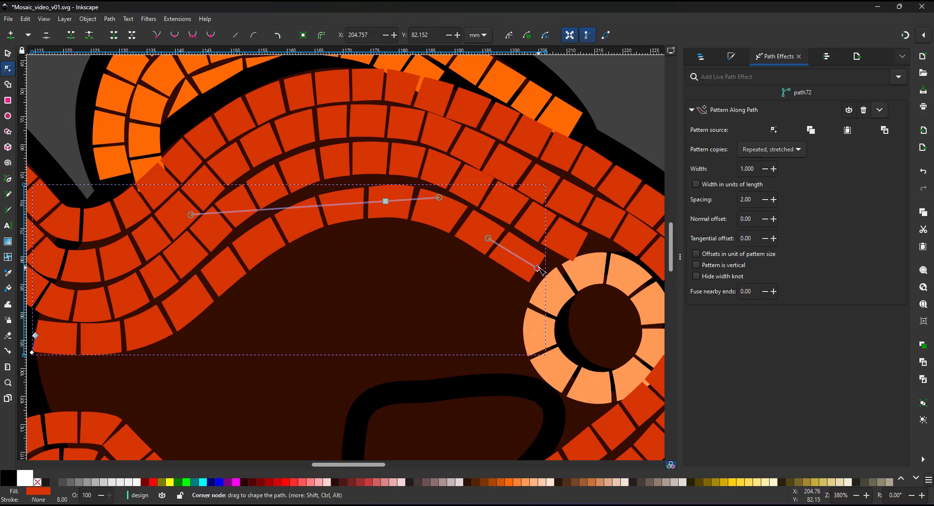
- Fine-tune the innermost back row's nodes and handles to even out the gap to the row above
{"action": "left_click_drag", "start_coordinate": [385, 201], "coordinate": [379, 194]}
{"action": "left_click_drag", "start_coordinate": [217, 371], "coordinate": [223, 368]}
{"action": "scroll", "coordinate": [392, 320], "scroll_direction": "down", "scroll_amount": 1}
{"action": "left_click_drag", "start_coordinate": [392, 321], "coordinate": [438, 271]}
- Duplicate the innermost back row, flip it vertically and move the copy just inside the belly rows
{"action": "left_click", "coordinate": [8, 53]}
{"action": "left_click_drag", "start_coordinate": [239, 345], "coordinate": [224, 263]}
{"action": "left_click", "coordinate": [223, 264]}
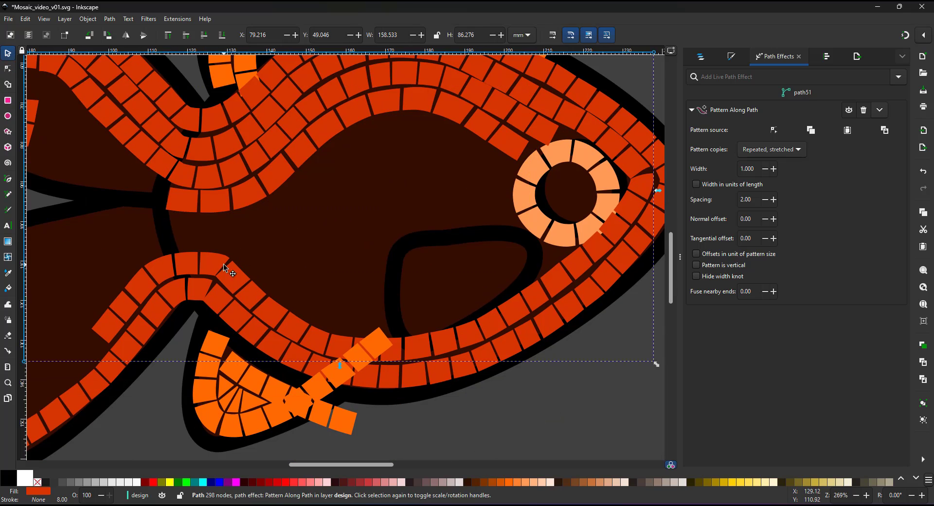
{"action": "left_click", "coordinate": [307, 152]}
{"action": "key", "text": "ctrl+d"}
{"action": "key", "text": "v"}
{"action": "left_click_drag", "start_coordinate": [311, 161], "coordinate": [279, 286]}
- Adjust the flipped row's start at the tail base and delete its far end node
{"action": "key", "text": "n"}
{"action": "left_click_drag", "start_coordinate": [140, 224], "coordinate": [151, 245]}
{"action": "left_click", "coordinate": [493, 272]}
{"action": "key", "text": "Delete"}
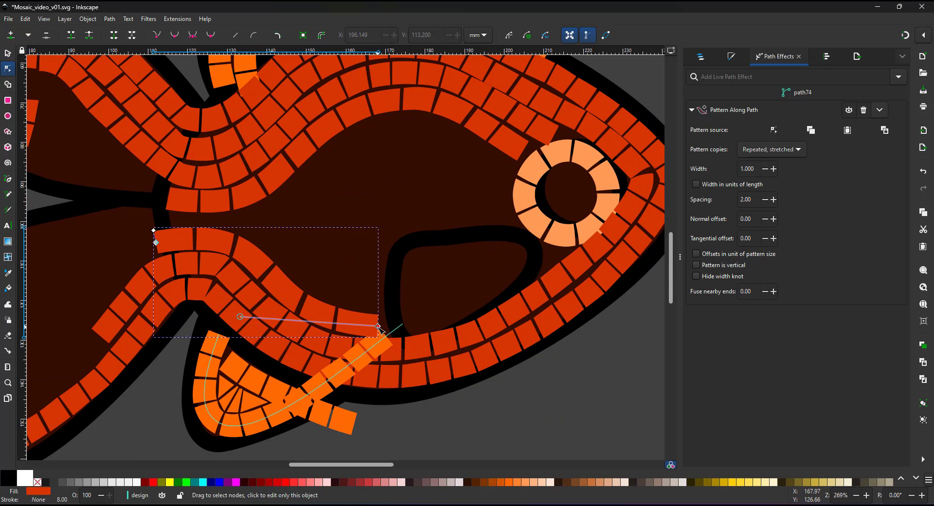
- Add a node near the flipped row's end and extend the row along the belly past the side fin's outline
{"action": "left_click", "coordinate": [378, 326]}
{"action": "double_click", "coordinate": [364, 325]}
{"action": "left_click_drag", "start_coordinate": [378, 326], "coordinate": [435, 320]}
{"action": "key", "text": "ctrl+z"}
{"action": "mouse_move", "coordinate": [157, 245]}
{"action": "left_mouse_down"}
{"action": "mouse_move", "coordinate": [176, 243]}
{"action": "mouse_move", "coordinate": [168, 243]}
{"action": "left_mouse_up"}
{"action": "key", "text": "ctrl+z"}
{"action": "left_click_drag", "start_coordinate": [228, 221], "coordinate": [281, 278]}
{"action": "key", "text": "s"}
- Duplicate a tapered tail row and place the copy along the middle of the body, starting at the tail base
{"action": "left_click", "coordinate": [66, 181]}
{"action": "key", "text": "ctrl+d"}
{"action": "left_click_drag", "start_coordinate": [66, 181], "coordinate": [390, 272]}
{"action": "key", "text": "n"}
{"action": "left_click_drag", "start_coordinate": [388, 307], "coordinate": [344, 275]}
- Duplicate the flipped belly row, place the copy after the central tapered row and delete its surplus nodes
{"action": "left_click", "coordinate": [279, 295]}
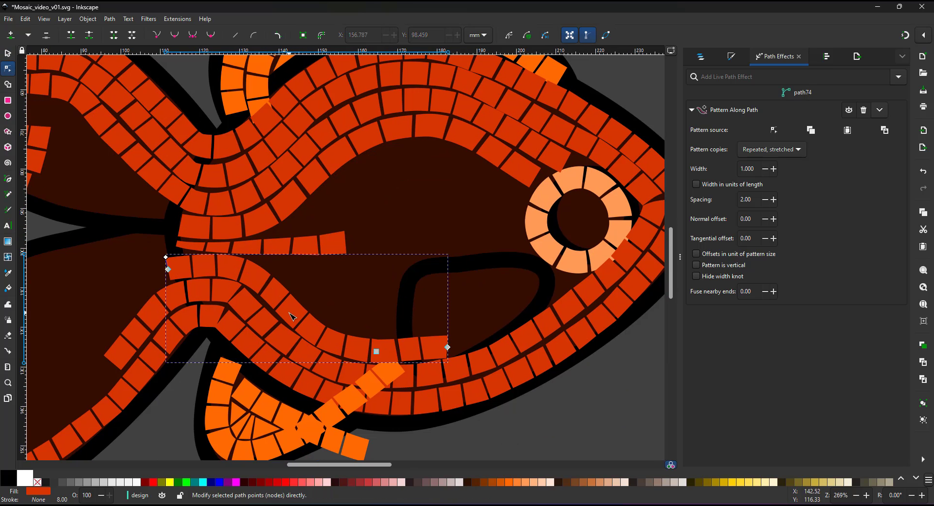
{"action": "key", "text": "s"}
{"action": "key", "text": "ctrl+d"}
{"action": "left_click_drag", "start_coordinate": [279, 295], "coordinate": [460, 268]}
{"action": "key", "text": "n"}
{"action": "double_click", "coordinate": [454, 265]}
{"action": "left_click_drag", "start_coordinate": [536, 292], "coordinate": [647, 348]}
{"action": "key", "text": "Delete"}
- Duplicate the central row near the eye, move the copy above it and stretch its ends towards tail and eye
{"action": "left_click_drag", "start_coordinate": [454, 265], "coordinate": [459, 215]}
{"action": "left_click", "coordinate": [7, 55]}
{"action": "key", "text": "ctrl+d"}
{"action": "double_click", "coordinate": [459, 215]}
{"action": "left_click_drag", "start_coordinate": [350, 215], "coordinate": [300, 218]}
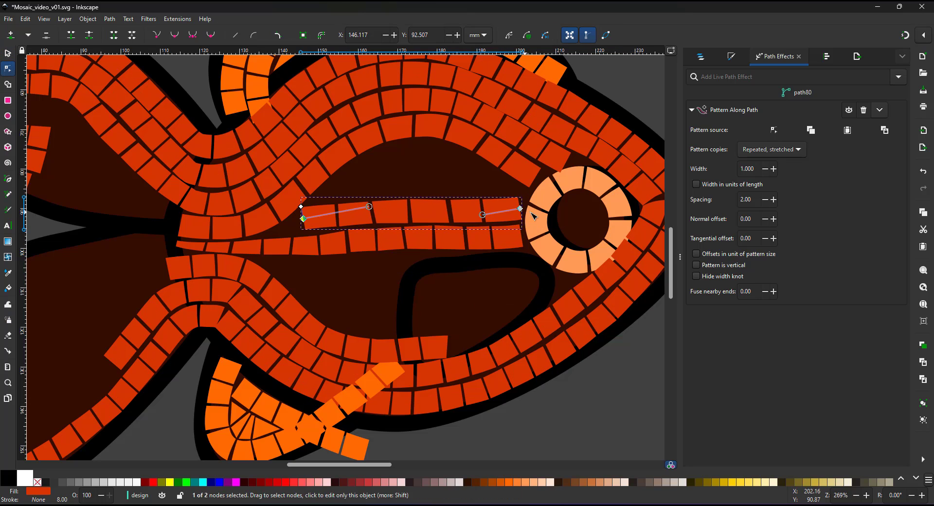
{"action": "left_click_drag", "start_coordinate": [520, 210], "coordinate": [525, 209]}
- Copy a sample tile strip and paste it as the pattern source of the upper central row
{"action": "scroll", "coordinate": [341, 238], "scroll_direction": "down", "scroll_amount": 2}
{"action": "left_click", "coordinate": [58, 125]}
{"action": "key", "text": "ctrl+c"}
{"action": "left_click", "coordinate": [343, 226]}
{"action": "left_click", "coordinate": [848, 130]}
- Duplicate the upper central row and arch the copy beneath the innermost back row
{"action": "scroll", "coordinate": [345, 207], "scroll_direction": "up", "scroll_amount": 2}
{"action": "key", "text": "ctrl+d"}
{"action": "left_click_drag", "start_coordinate": [385, 241], "coordinate": [413, 181]}
{"action": "left_click_drag", "start_coordinate": [309, 225], "coordinate": [327, 222]}
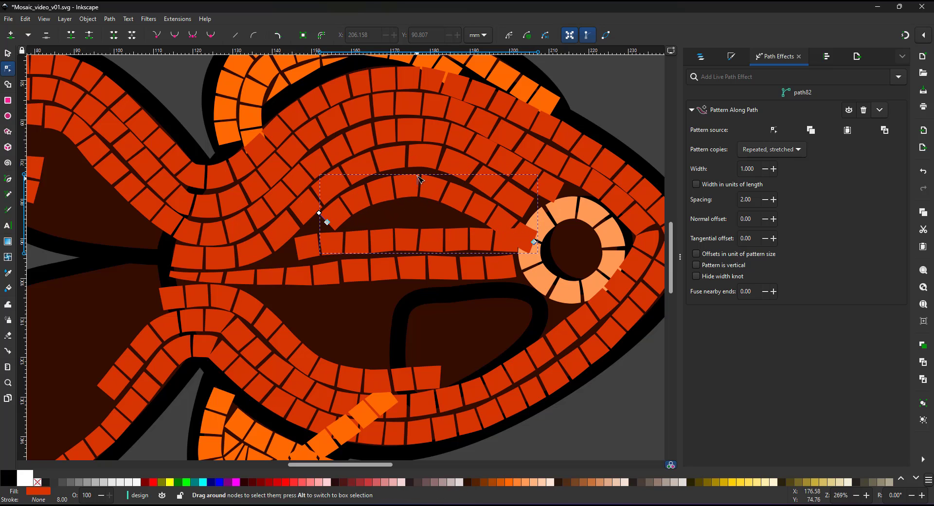
- Recolour the upper central row orange, duplicate it and move the copy up into the gap beneath the arched row
{"action": "key", "text": "s"}
{"action": "left_click", "coordinate": [489, 249]}
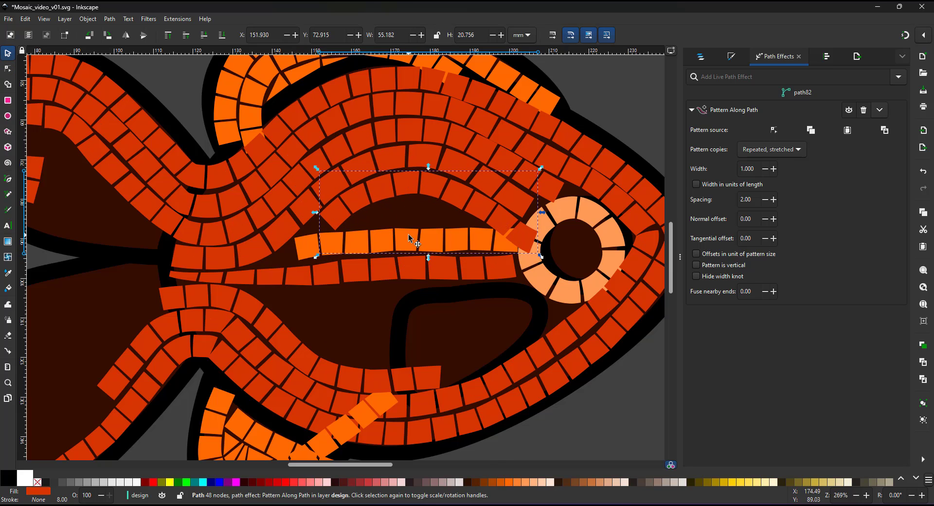
{"action": "left_click", "coordinate": [408, 238]}
{"action": "key", "text": "ctrl+d"}
{"action": "left_click_drag", "start_coordinate": [409, 239], "coordinate": [417, 215]}
- Copy another sample tile strip and paste it as the pattern source of the new orange row
{"action": "scroll", "coordinate": [417, 215], "scroll_direction": "down", "scroll_amount": 2}
{"action": "left_click", "coordinate": [130, 144]}
{"action": "left_click", "coordinate": [331, 239]}
{"action": "left_click", "coordinate": [848, 130]}
{"action": "scroll", "coordinate": [311, 251], "scroll_direction": "up", "scroll_amount": 3}
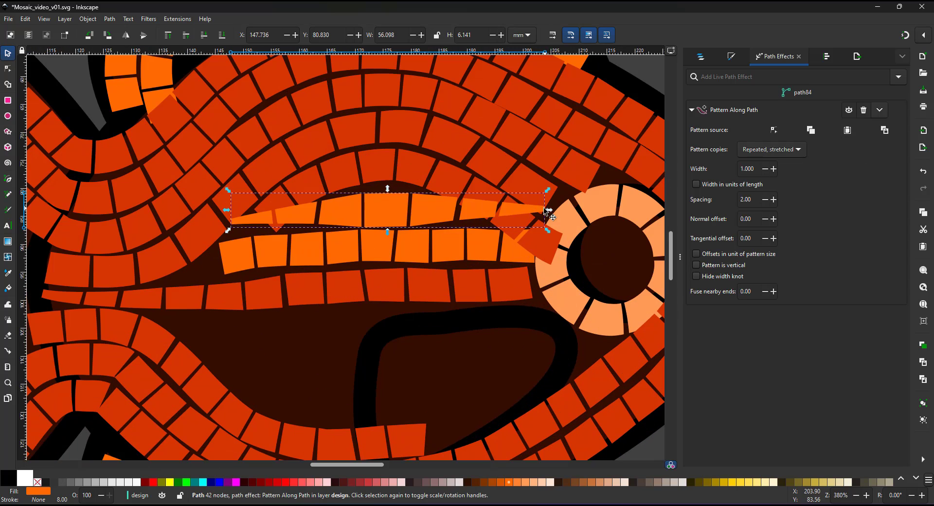
- Narrow the new orange row and bend it into an arch that fills the gap beneath the red arched row
{"action": "left_click_drag", "start_coordinate": [549, 210], "coordinate": [487, 211]}
{"action": "left_click_drag", "start_coordinate": [390, 212], "coordinate": [428, 206]}
{"action": "key", "text": "n"}
{"action": "left_click_drag", "start_coordinate": [271, 218], "coordinate": [299, 223]}
{"action": "left_click_drag", "start_coordinate": [374, 206], "coordinate": [333, 193]}
{"action": "left_click_drag", "start_coordinate": [445, 222], "coordinate": [431, 192]}
{"action": "left_click_drag", "start_coordinate": [299, 222], "coordinate": [274, 239]}
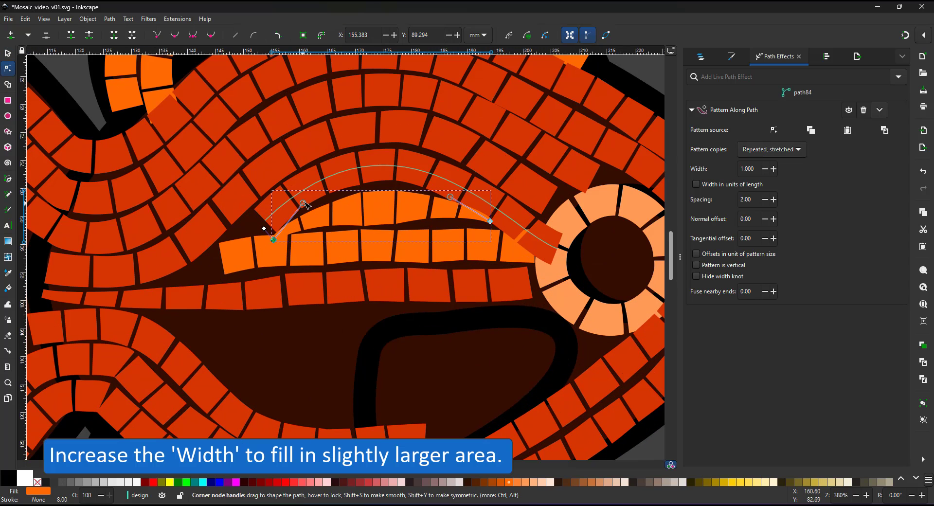
{"action": "mouse_move", "coordinate": [490, 222]}
{"action": "left_mouse_down"}
{"action": "mouse_move", "coordinate": [499, 231]}
{"action": "mouse_move", "coordinate": [485, 225]}
{"action": "left_mouse_up"}
- Set the arched orange row's pattern width to 1.150 and adjust its end nodes and handles to fill the gap
{"action": "left_click", "coordinate": [775, 170]}
{"action": "left_click", "coordinate": [775, 169]}
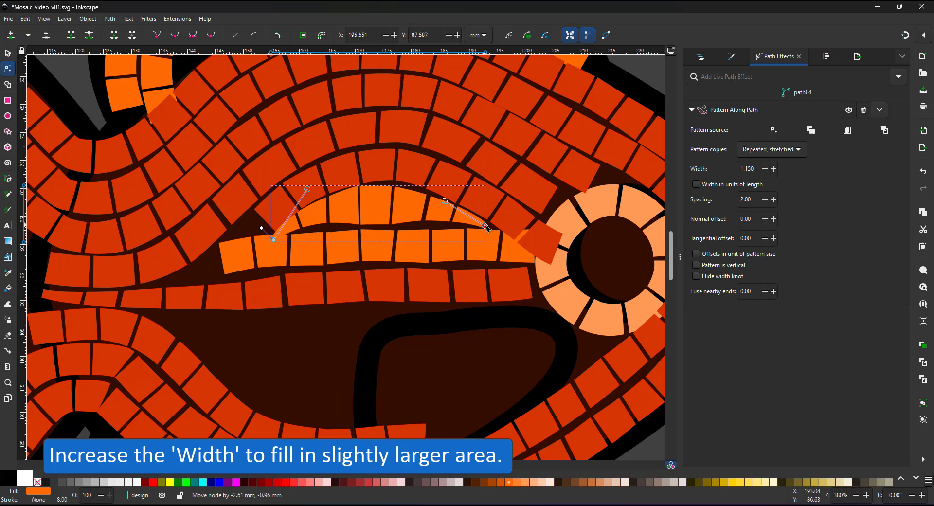
{"action": "left_click_drag", "start_coordinate": [273, 239], "coordinate": [270, 246]}
{"action": "left_click", "coordinate": [370, 195]}
{"action": "left_click_drag", "start_coordinate": [444, 201], "coordinate": [428, 192]}
{"action": "left_click_drag", "start_coordinate": [302, 196], "coordinate": [328, 200]}
{"action": "scroll", "coordinate": [550, 168], "scroll_direction": "down", "scroll_amount": 3}
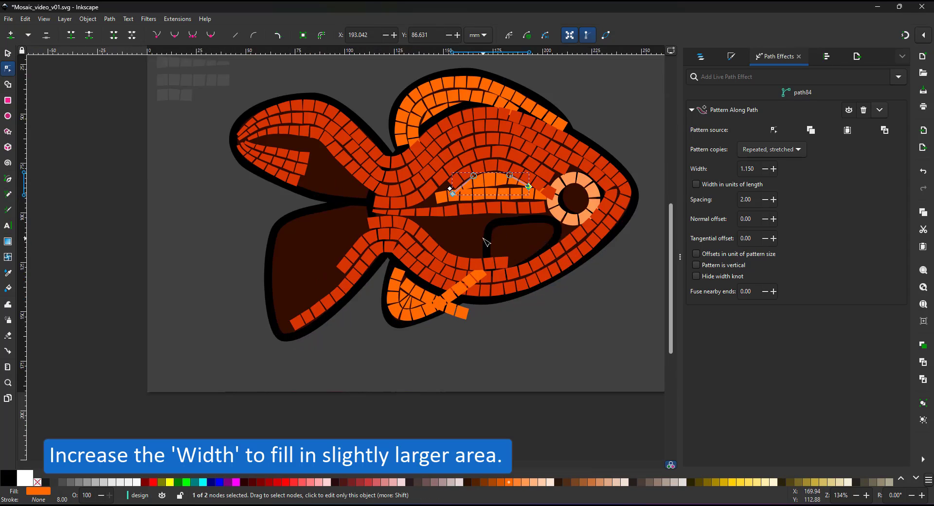
- Duplicate the long orange row, move the copy below the red central row and shorten its tail end
{"action": "scroll", "coordinate": [535, 169], "scroll_direction": "up", "scroll_amount": 2}
{"action": "key", "text": "s"}
{"action": "left_click", "coordinate": [399, 225]}
{"action": "key", "text": "ctrl+d"}
{"action": "left_click_drag", "start_coordinate": [399, 225], "coordinate": [274, 285]}
{"action": "key", "text": "n"}
{"action": "left_click_drag", "start_coordinate": [214, 291], "coordinate": [326, 284]}
- Adjust the ends of the orange row below the centre and stack duplicates of it underneath
{"action": "key", "text": "s"}
{"action": "key", "text": "n"}
{"action": "mouse_move", "coordinate": [317, 243]}
{"action": "left_mouse_down"}
{"action": "mouse_move", "coordinate": [303, 208]}
{"action": "mouse_move", "coordinate": [300, 247]}
{"action": "left_mouse_up"}
{"action": "left_click_drag", "start_coordinate": [446, 248], "coordinate": [449, 242]}
{"action": "left_click_drag", "start_coordinate": [369, 253], "coordinate": [420, 307]}
{"action": "key", "text": "s"}
{"action": "key", "text": "ctrl+d"}
{"action": "key", "text": "ctrl+d"}
- Shape the second lower orange row with its nodes and handles so it follows the row above
{"action": "key", "text": "n"}
{"action": "scroll", "coordinate": [421, 300], "scroll_direction": "up", "scroll_amount": 1}
{"action": "left_click", "coordinate": [370, 261]}
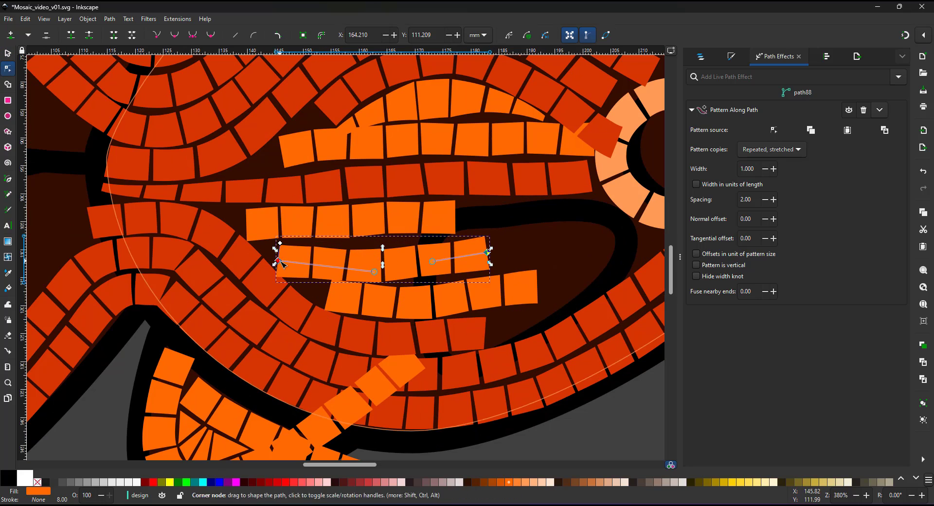
{"action": "left_click_drag", "start_coordinate": [380, 259], "coordinate": [380, 265]}
{"action": "left_click_drag", "start_coordinate": [487, 255], "coordinate": [487, 251]}
- Delete the third orange row below the centre of the body
{"action": "left_click", "coordinate": [428, 304]}
{"action": "scroll", "coordinate": [424, 302], "scroll_direction": "down", "scroll_amount": 1}
{"action": "left_click_drag", "start_coordinate": [317, 348], "coordinate": [377, 285]}
{"action": "key", "text": "s"}
{"action": "key", "text": "Delete"}
- Duplicate a tapered tail row and fit the copy between the second lower orange row and the belly rows
{"action": "left_click", "coordinate": [105, 146]}
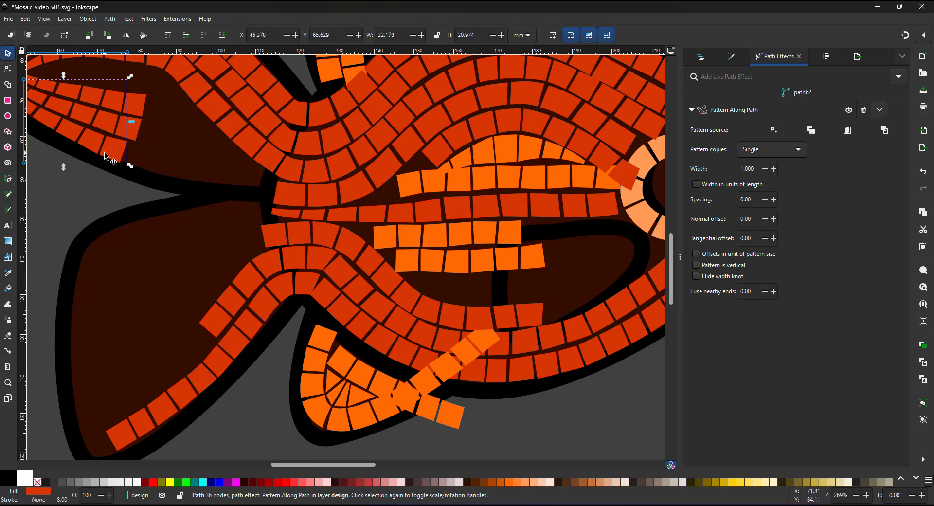
{"action": "key", "text": "ctrl+d"}
{"action": "left_click_drag", "start_coordinate": [104, 146], "coordinate": [491, 303]}
{"action": "left_click_drag", "start_coordinate": [517, 324], "coordinate": [478, 288]}
- Set the second lower orange row's pattern width to 1.030
{"action": "scroll", "coordinate": [506, 309], "scroll_direction": "up", "scroll_amount": 2}
{"action": "left_click", "coordinate": [445, 225]}
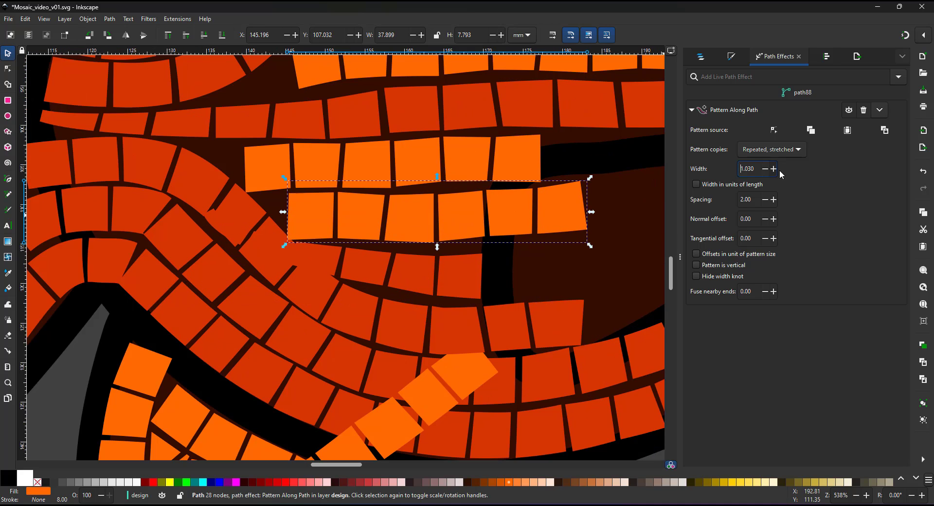
- Set the pattern width of both lower orange rows to 1.1 and shift the second row toward the side fin
{"action": "type", "text": ".1"}
{"action": "key", "text": "Return"}
{"action": "left_click_drag", "start_coordinate": [481, 219], "coordinate": [540, 225]}
{"action": "left_click", "coordinate": [517, 165]}
{"action": "left_click", "coordinate": [744, 169]}
{"action": "type", "text": "1"}
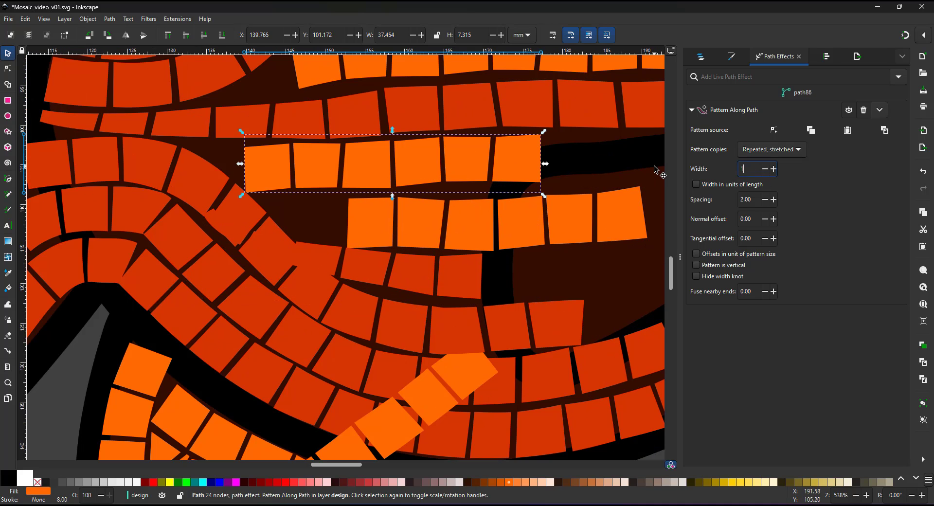
{"action": "type", "text": ".1"}
{"action": "key", "text": "Return"}
- Set the pattern width of the test orange row below the fish to 4
{"action": "scroll", "coordinate": [400, 273], "scroll_direction": "down", "scroll_amount": 4}
{"action": "left_click_drag", "start_coordinate": [400, 273], "coordinate": [383, 254]}
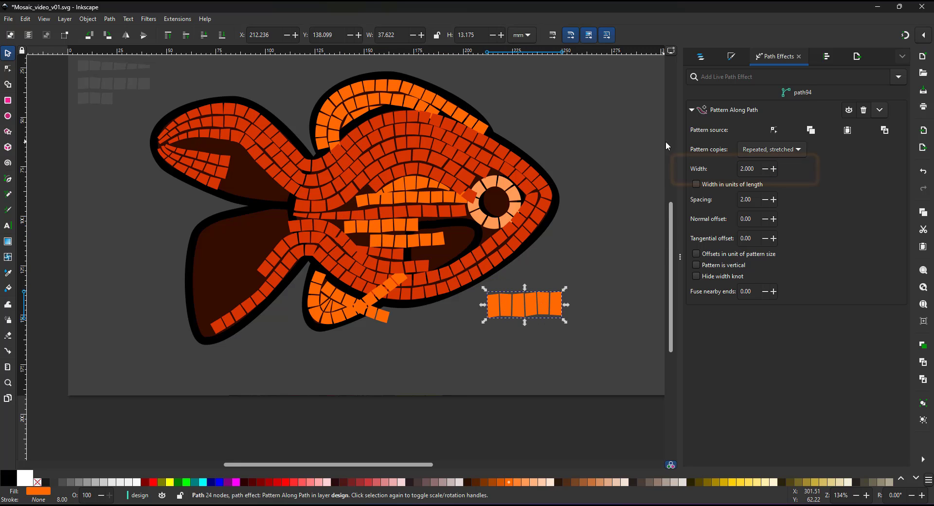
{"action": "left_click_drag", "start_coordinate": [756, 169], "coordinate": [655, 169]}
{"action": "type", "text": "4"}
{"action": "key", "text": "Return"}
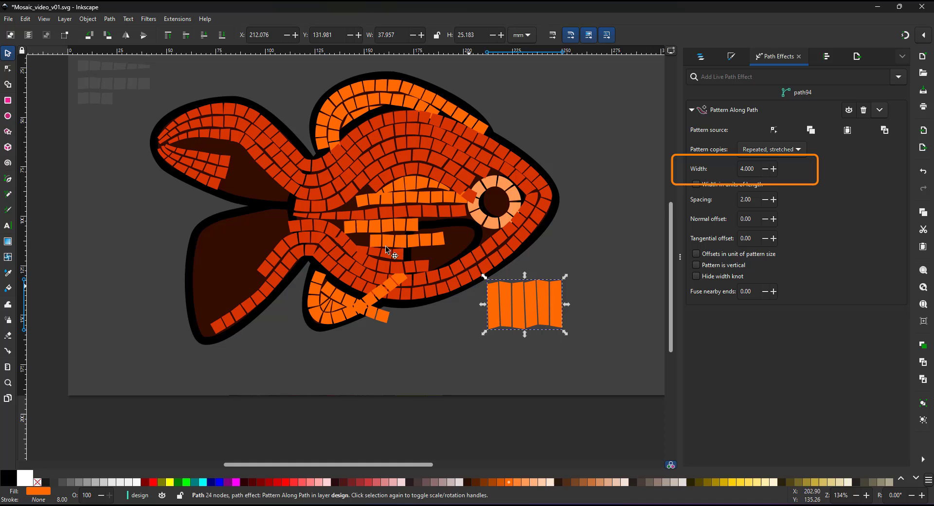
- Lengthen the test orange row and bend it into an arch with its node handles
{"action": "left_click", "coordinate": [8, 69]}
{"action": "left_click_drag", "start_coordinate": [563, 306], "coordinate": [642, 307]}
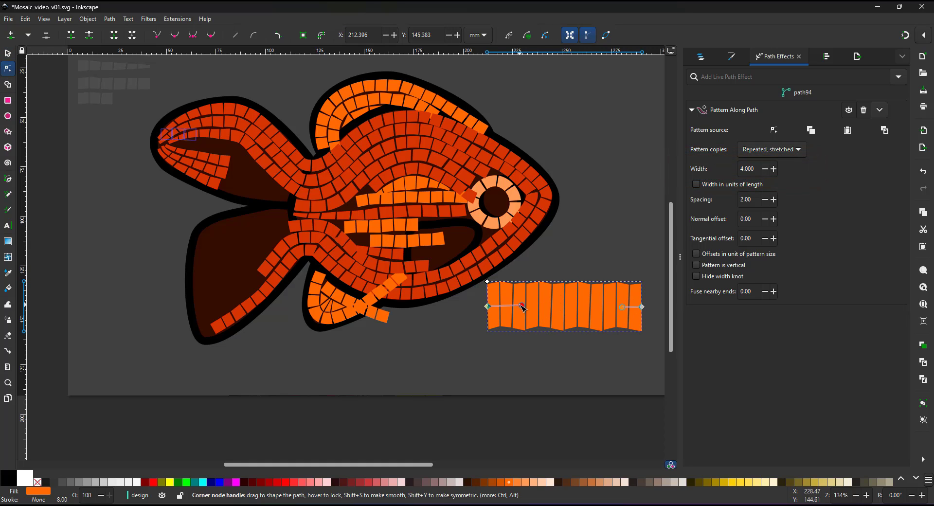
{"action": "left_click_drag", "start_coordinate": [523, 307], "coordinate": [545, 257]}
{"action": "left_click_drag", "start_coordinate": [622, 307], "coordinate": [601, 255]}
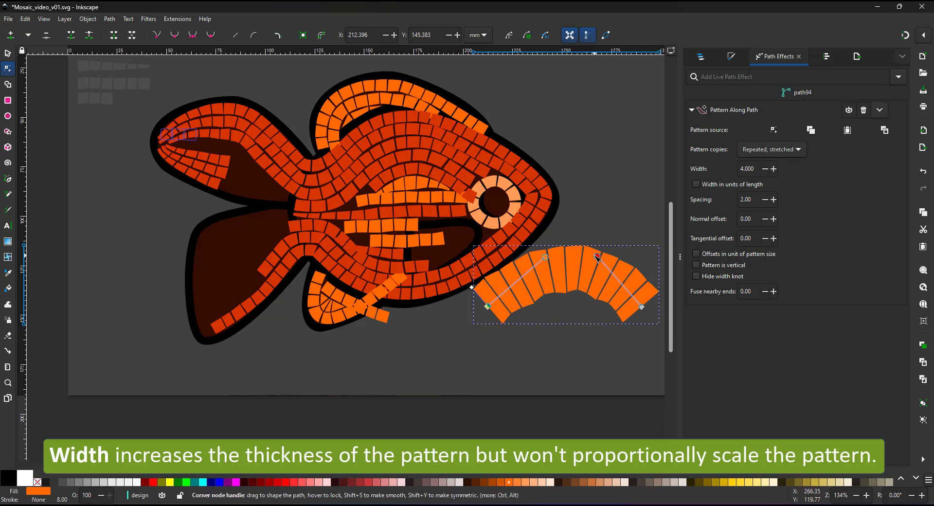
- Try a pattern width of 10 on the arched test row and delete the row
{"action": "left_click", "coordinate": [7, 55]}
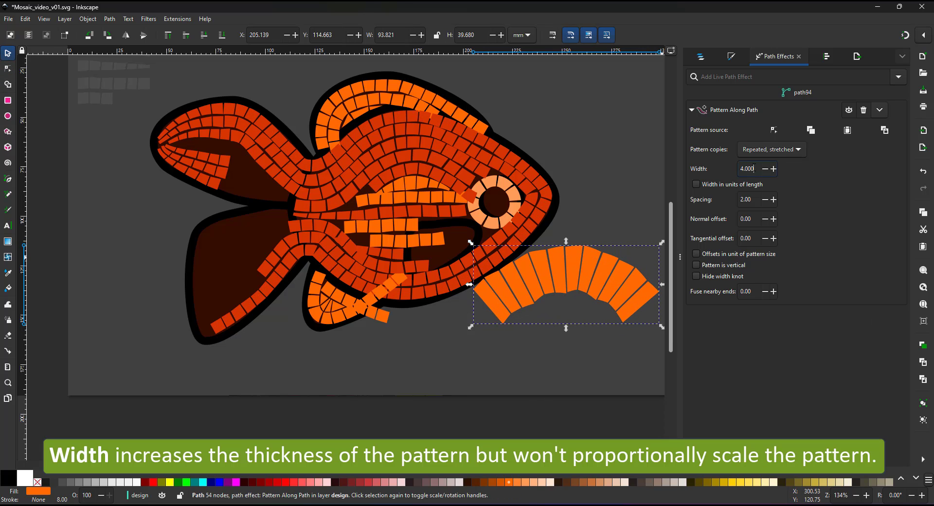
{"action": "key", "text": "Return"}
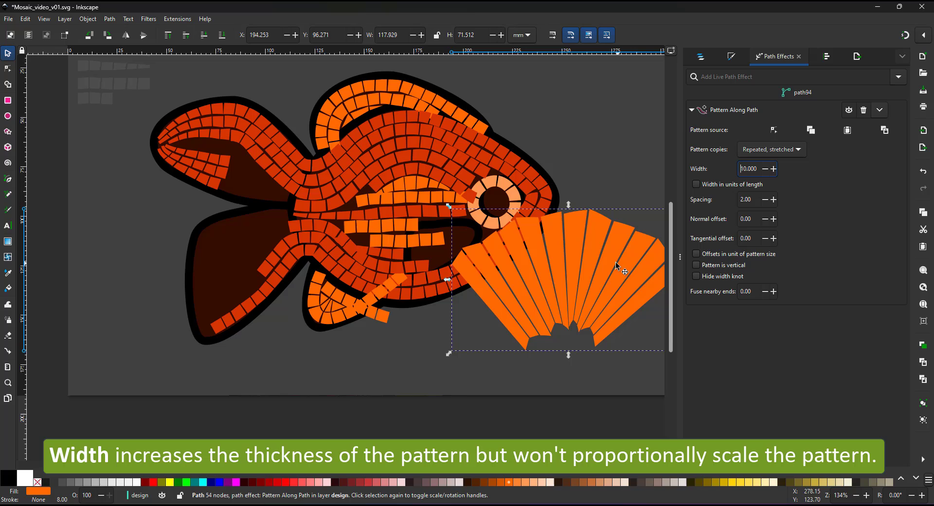
{"action": "key", "text": "Delete"}
- Copy the tapered orange body row into the upper tail lobe and set its pattern width to 1
{"action": "left_click_drag", "start_coordinate": [234, 277], "coordinate": [300, 298]}
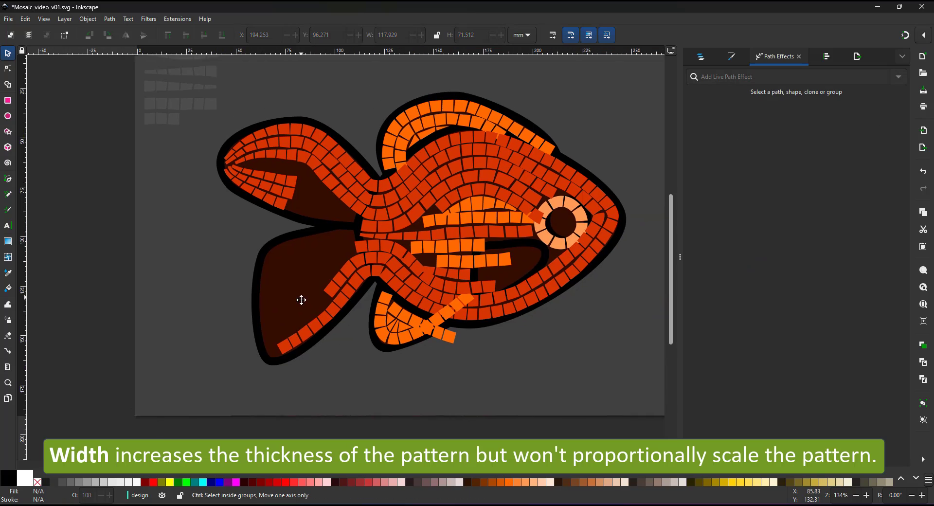
{"action": "scroll", "coordinate": [292, 200], "scroll_direction": "up", "scroll_amount": 2}
{"action": "left_click_drag", "start_coordinate": [340, 207], "coordinate": [389, 334]}
{"action": "left_click_drag", "start_coordinate": [604, 336], "coordinate": [403, 243]}
{"action": "left_click", "coordinate": [577, 258]}
{"action": "key", "text": "ctrl+c"}
{"action": "key", "text": "ctrl+v"}
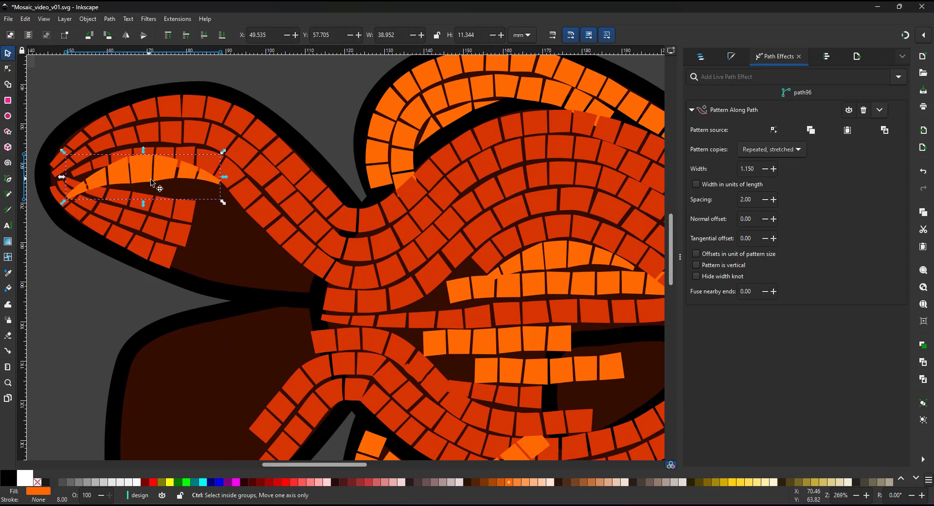
{"action": "left_click_drag", "start_coordinate": [154, 187], "coordinate": [258, 226]}
{"action": "double_click", "coordinate": [748, 168]}
{"action": "type", "text": "1"}
{"action": "key", "text": "Return"}
- Shape the tapered orange row with its nodes and handles to fit beneath the red rows of the upper tail lobe
{"action": "key", "text": "n"}
{"action": "scroll", "coordinate": [274, 218], "scroll_direction": "up", "scroll_amount": 2}
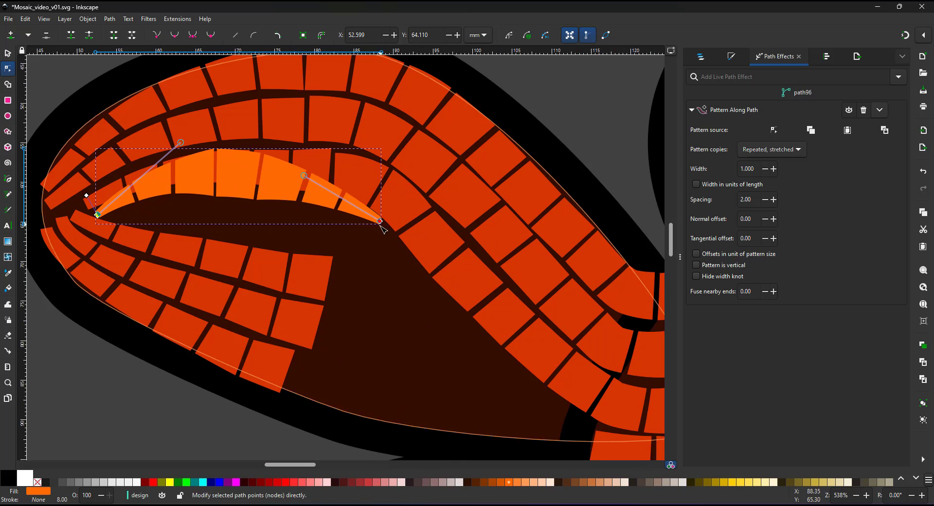
{"action": "left_click_drag", "start_coordinate": [380, 221], "coordinate": [392, 248]}
{"action": "left_click_drag", "start_coordinate": [180, 143], "coordinate": [189, 184]}
{"action": "left_click_drag", "start_coordinate": [317, 202], "coordinate": [380, 219]}
{"action": "left_click_drag", "start_coordinate": [189, 184], "coordinate": [156, 195]}
{"action": "left_click_drag", "start_coordinate": [98, 215], "coordinate": [100, 212]}
- Paste a red tile row below the tapered orange row in the upper tail lobe, running toward the tail base
{"action": "key", "text": "s"}
{"action": "key", "text": "ctrl+v"}
{"action": "left_click", "coordinate": [408, 310]}
{"action": "left_click_drag", "start_coordinate": [544, 261], "coordinate": [544, 344]}
{"action": "left_click_drag", "start_coordinate": [408, 316], "coordinate": [422, 287]}
- Extend the new red row toward the tail base and add a middle node so it follows the rows above
{"action": "left_click", "coordinate": [8, 69]}
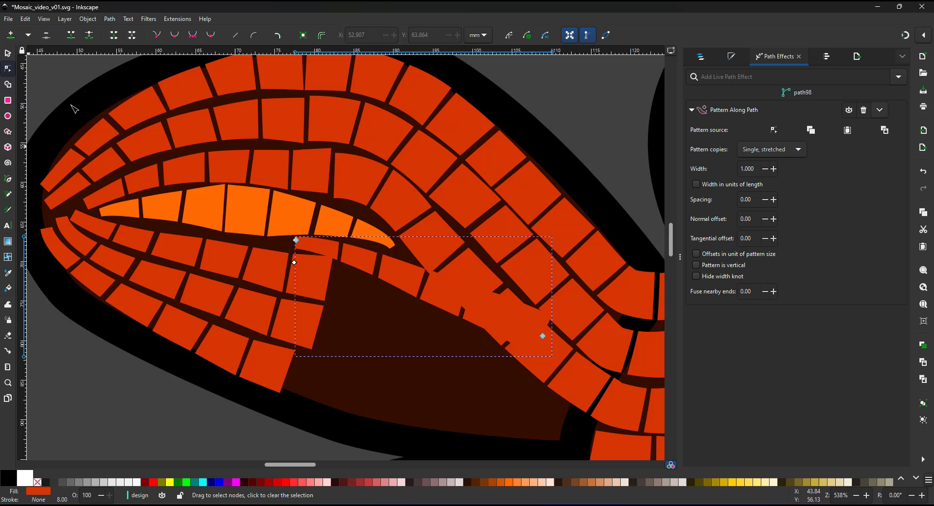
{"action": "left_click_drag", "start_coordinate": [543, 336], "coordinate": [558, 420]}
{"action": "left_click_drag", "start_coordinate": [403, 351], "coordinate": [396, 261]}
{"action": "double_click", "coordinate": [434, 307]}
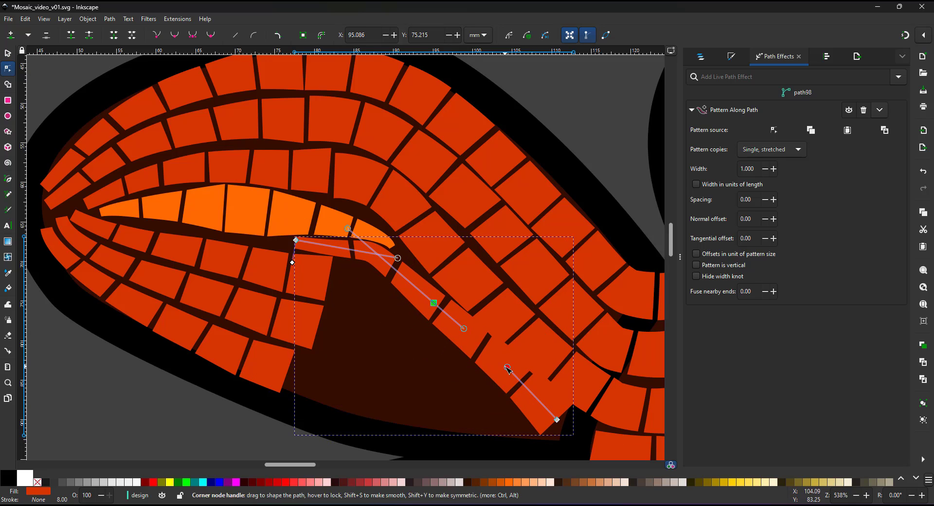
{"action": "left_click_drag", "start_coordinate": [507, 368], "coordinate": [494, 403]}
{"action": "left_click_drag", "start_coordinate": [558, 420], "coordinate": [590, 446]}
- Duplicate the three lower rows of the upper tail lobe, flip the copies and place them as orange rows toward the tail base
{"action": "scroll", "coordinate": [574, 429], "scroll_direction": "down", "scroll_amount": 1}
{"action": "key", "text": "s"}
{"action": "left_click", "coordinate": [298, 236]}
{"action": "left_click", "coordinate": [288, 265], "text": "shift"}
{"action": "left_click", "coordinate": [273, 302], "text": "shift"}
{"action": "key", "text": "ctrl+d"}
{"action": "left_click_drag", "start_coordinate": [140, 261], "coordinate": [546, 261]}
{"action": "key", "text": "v"}
{"action": "left_click_drag", "start_coordinate": [452, 228], "coordinate": [431, 267]}
- Reposition the nodes of the three orange tail rows so they continue the red rows and taper inside the outline
{"action": "key", "text": "n"}
{"action": "left_click", "coordinate": [302, 236]}
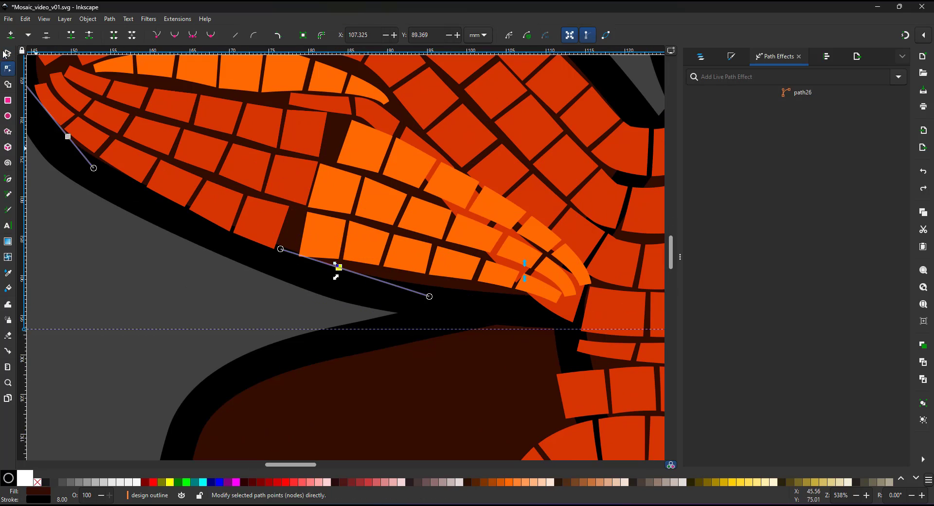
{"action": "left_click", "coordinate": [6, 53]}
{"action": "left_click", "coordinate": [325, 239]}
{"action": "left_click", "coordinate": [7, 69]}
{"action": "left_click", "coordinate": [701, 56]}
{"action": "left_click_drag", "start_coordinate": [560, 298], "coordinate": [475, 254]}
{"action": "left_click", "coordinate": [559, 274]}
{"action": "left_click", "coordinate": [567, 258]}
{"action": "left_click_drag", "start_coordinate": [586, 285], "coordinate": [461, 224]}
- Set the uppermost of the three orange tail rows to repeated, stretched copies and curve it along the neighbouring red row
{"action": "left_click", "coordinate": [813, 56]}
{"action": "left_click", "coordinate": [773, 149]}
{"action": "left_click", "coordinate": [768, 138]}
{"action": "left_click_drag", "start_coordinate": [320, 133], "coordinate": [330, 138]}
{"action": "left_click_drag", "start_coordinate": [484, 188], "coordinate": [360, 145]}
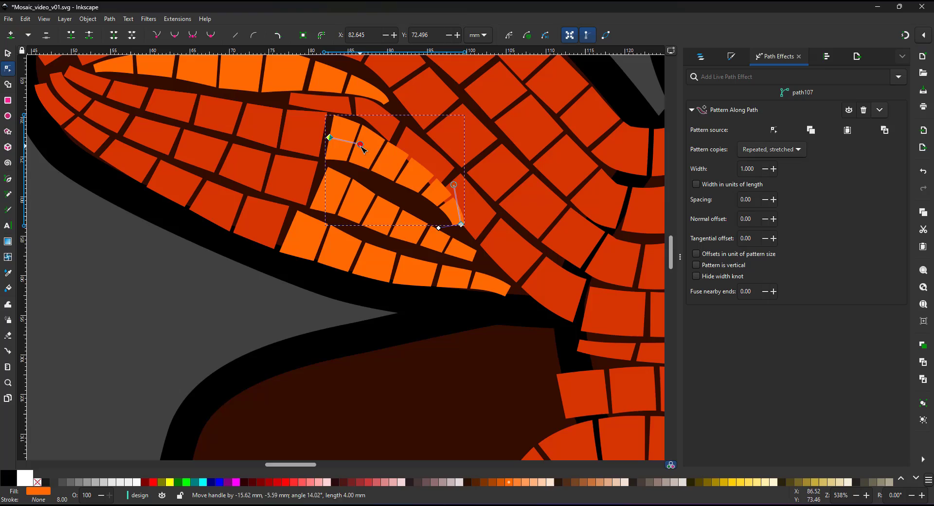
{"action": "left_click_drag", "start_coordinate": [461, 224], "coordinate": [499, 195]}
{"action": "scroll", "coordinate": [261, 163], "scroll_direction": "down", "scroll_amount": 4}
{"action": "left_click", "coordinate": [7, 53]}
{"action": "left_click", "coordinate": [489, 238]}
{"action": "scroll", "coordinate": [495, 250], "scroll_direction": "up", "scroll_amount": 4}
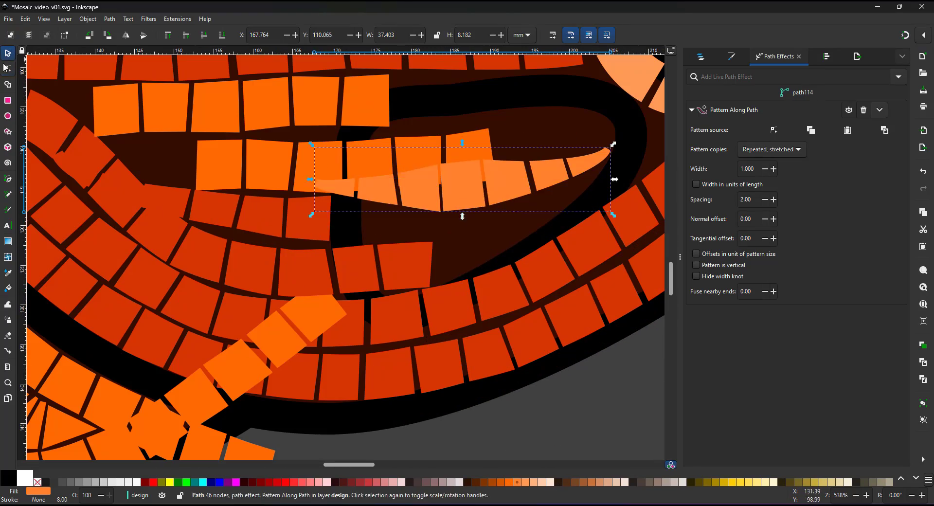
{"action": "left_click", "coordinate": [6, 69]}
{"action": "left_click_drag", "start_coordinate": [315, 181], "coordinate": [359, 283]}
{"action": "scroll", "coordinate": [471, 295], "scroll_direction": "down", "scroll_amount": 2}
{"action": "left_click", "coordinate": [8, 53]}
{"action": "key", "text": "Delete"}
- Duplicate a tapered tail row, flip it horizontally and shape it as a lighter orange row along the side fin's lower edge
{"action": "key", "text": "ctrl+d"}
{"action": "left_click_drag", "start_coordinate": [73, 146], "coordinate": [501, 258]}
{"action": "key", "text": "h"}
{"action": "scroll", "coordinate": [541, 287], "scroll_direction": "up", "scroll_amount": 2}
{"action": "left_click", "coordinate": [8, 68]}
{"action": "left_click_drag", "start_coordinate": [327, 200], "coordinate": [323, 315]}
{"action": "left_click_drag", "start_coordinate": [555, 258], "coordinate": [561, 170]}
{"action": "left_click_drag", "start_coordinate": [470, 282], "coordinate": [458, 287]}
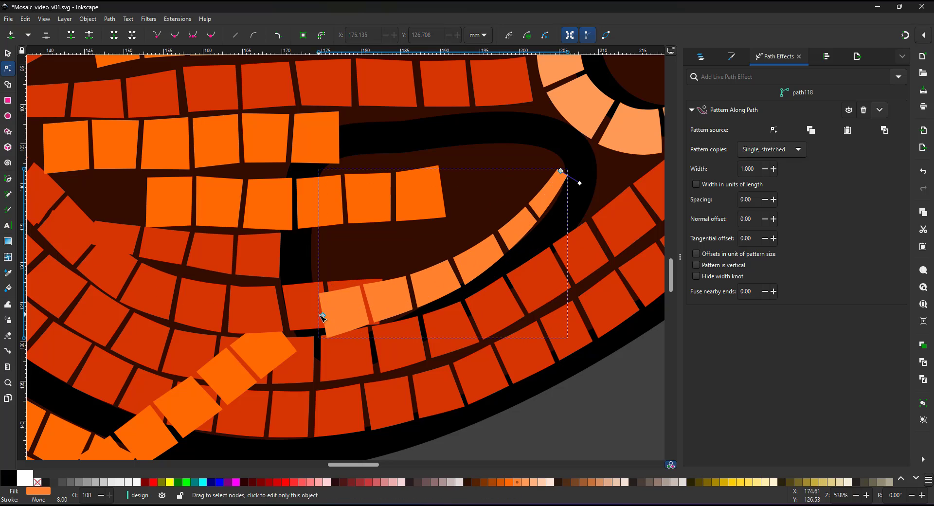
- Bend the copy of the lighter orange fin row along the upper edge of the side fin
{"action": "left_click_drag", "start_coordinate": [322, 315], "coordinate": [316, 192]}
{"action": "left_click_drag", "start_coordinate": [560, 171], "coordinate": [559, 158]}
{"action": "left_click_drag", "start_coordinate": [515, 227], "coordinate": [519, 144]}
{"action": "left_click_drag", "start_coordinate": [451, 163], "coordinate": [463, 165]}
- Duplicate the fin row twice and fit the copies between the side fin's upper and lower rows
{"action": "key", "text": "ctrl+d"}
{"action": "left_click_drag", "start_coordinate": [318, 184], "coordinate": [311, 234]}
{"action": "left_click_drag", "start_coordinate": [558, 158], "coordinate": [549, 172]}
{"action": "left_click_drag", "start_coordinate": [510, 157], "coordinate": [479, 189]}
{"action": "key", "text": "ctrl+d"}
{"action": "left_click_drag", "start_coordinate": [311, 234], "coordinate": [315, 275]}
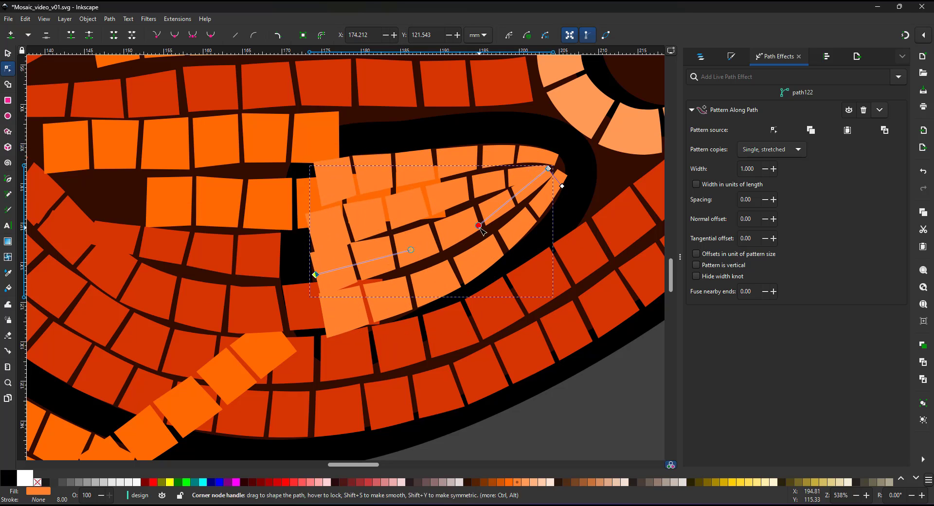
{"action": "left_click_drag", "start_coordinate": [549, 172], "coordinate": [531, 185]}
{"action": "mouse_move", "coordinate": [315, 275]}
{"action": "left_mouse_down"}
{"action": "mouse_move", "coordinate": [298, 283]}
{"action": "mouse_move", "coordinate": [311, 272]}
{"action": "left_mouse_up"}
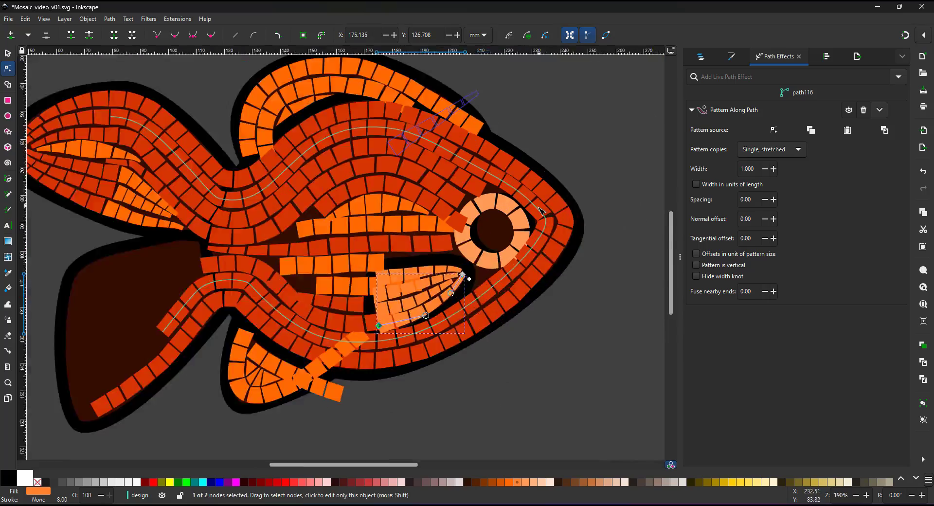
- Draw a circle filling the centre of the eye
{"action": "scroll", "coordinate": [482, 286], "scroll_direction": "up", "scroll_amount": 3, "text": "ctrl"}
{"action": "left_click_drag", "start_coordinate": [400, 204], "coordinate": [477, 281]}
{"action": "key", "text": "s"}
- Position the tapered red rows in the lower tail lobe and extend one along the lobe's bottom row
{"action": "scroll", "coordinate": [555, 211], "scroll_direction": "down", "scroll_amount": 3}
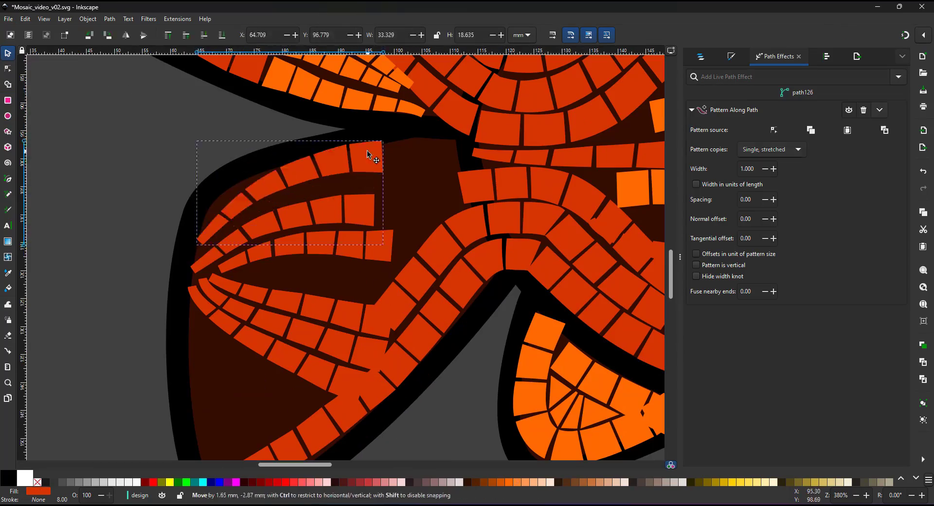
{"action": "left_click_drag", "start_coordinate": [369, 153], "coordinate": [241, 249]}
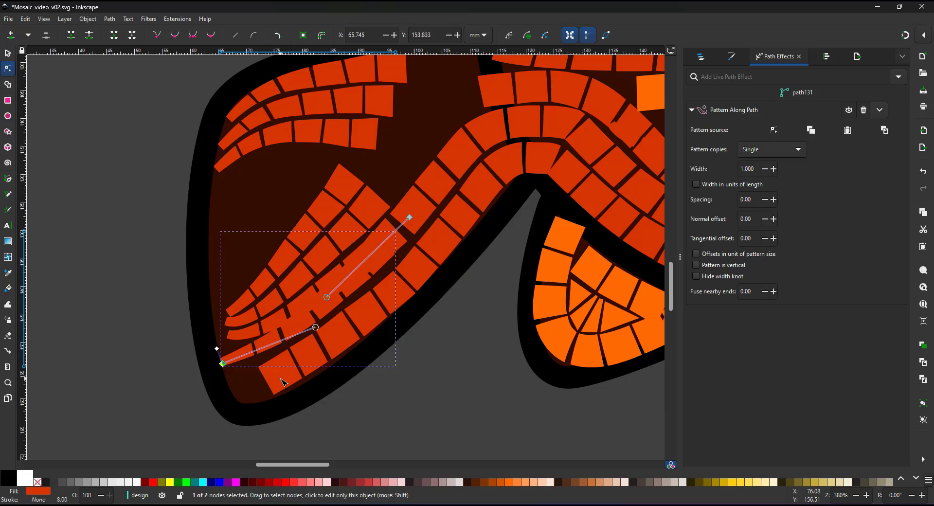
{"action": "left_click_drag", "start_coordinate": [407, 219], "coordinate": [418, 206]}
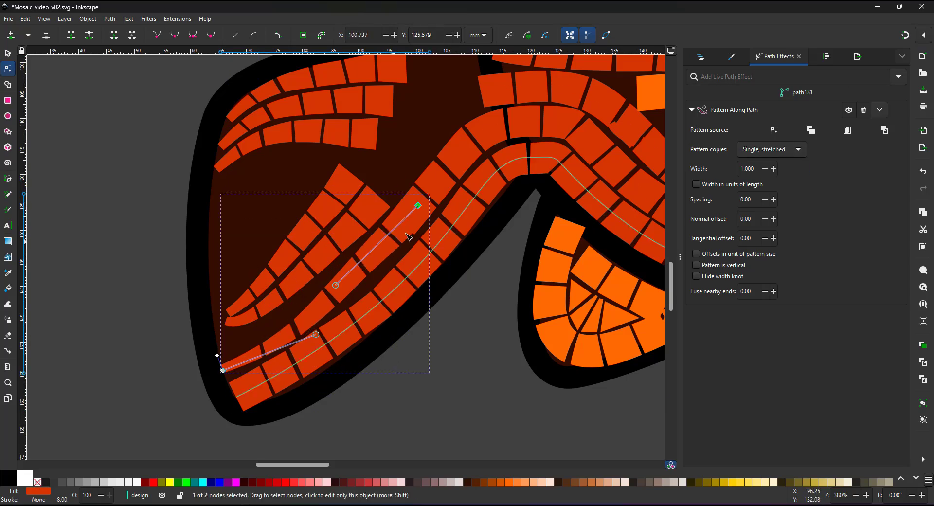
- Try to duplicate a tapered red row in the middle of the lower tail lobe and reshape the copy
{"action": "left_click", "coordinate": [324, 234]}
{"action": "key", "text": "ctrl+d"}
{"action": "left_click_drag", "start_coordinate": [228, 314], "coordinate": [202, 205]}
{"action": "left_click_drag", "start_coordinate": [351, 173], "coordinate": [333, 190]}
{"action": "left_click", "coordinate": [336, 190]}
{"action": "key", "text": "s"}
{"action": "scroll", "coordinate": [317, 332], "scroll_direction": "down", "scroll_amount": 3}
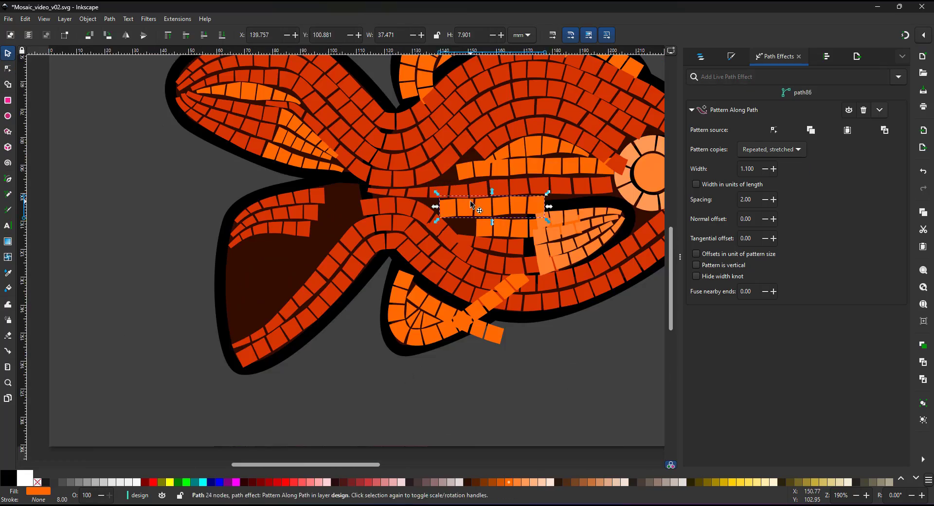
- Bend the short orange row that joins the middle red tail row to the body row
{"action": "scroll", "coordinate": [414, 214], "scroll_direction": "up", "scroll_amount": 5, "text": "ctrl"}
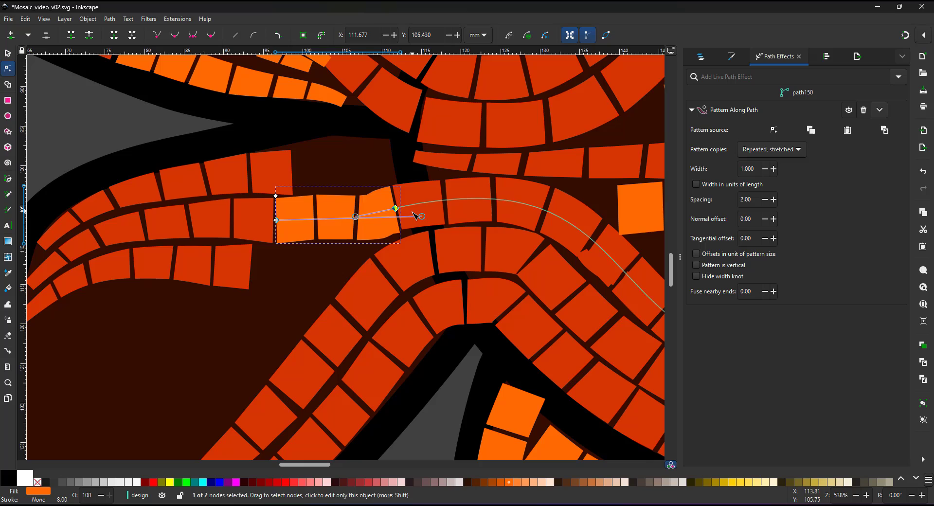
{"action": "left_click_drag", "start_coordinate": [415, 216], "coordinate": [424, 193]}
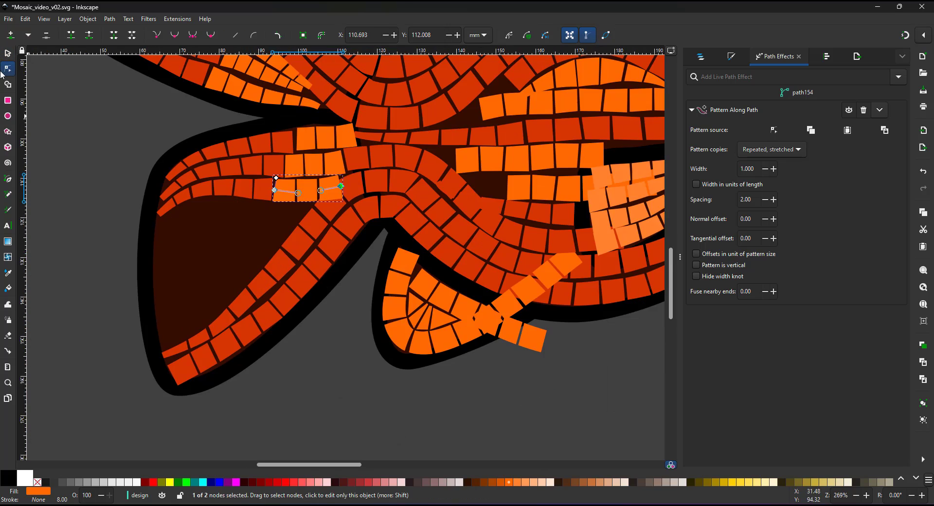
- Fit the tapered orange row beneath the upper rows of the lower tail lobe and place a copy along its bottom red rows
{"action": "scroll", "coordinate": [242, 194], "scroll_direction": "up", "scroll_amount": 3}
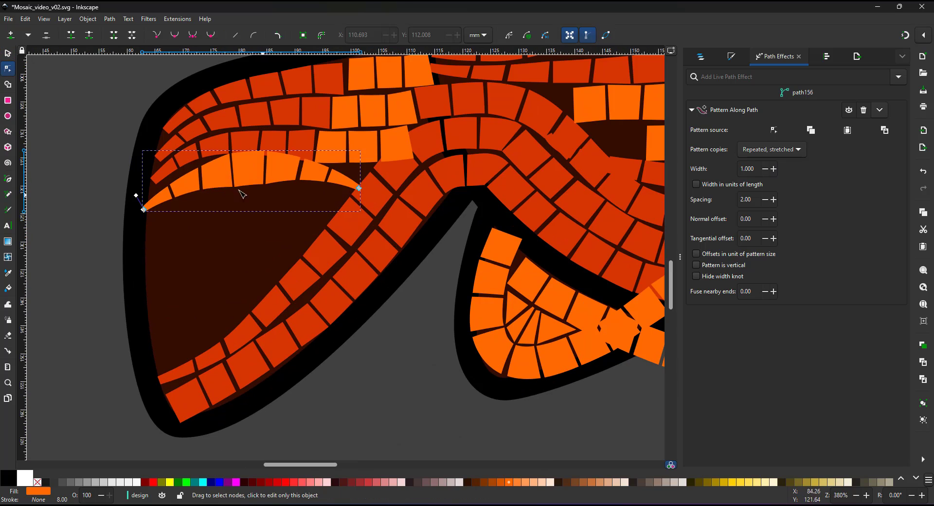
{"action": "left_click_drag", "start_coordinate": [359, 188], "coordinate": [364, 167]}
{"action": "key", "text": "s"}
{"action": "key", "text": "ctrl+d"}
{"action": "left_click_drag", "start_coordinate": [336, 292], "coordinate": [244, 337]}
{"action": "key", "text": "n"}
{"action": "left_click_drag", "start_coordinate": [150, 331], "coordinate": [116, 378]}
- Duplicate the tapered orange row and fit the copy directly beneath the first one
{"action": "key", "text": "ctrl+d"}
{"action": "mouse_move", "coordinate": [355, 168]}
{"action": "left_mouse_down"}
{"action": "mouse_move", "coordinate": [313, 206]}
{"action": "mouse_move", "coordinate": [352, 182]}
{"action": "left_mouse_up"}
{"action": "key", "text": "n"}
- Duplicate a red row of the lower tail lobe and fit the copy beneath the two upper tapered orange rows
{"action": "key", "text": "s"}
{"action": "left_click", "coordinate": [270, 147]}
{"action": "key", "text": "ctrl+d"}
{"action": "left_click_drag", "start_coordinate": [271, 147], "coordinate": [255, 246]}
{"action": "key", "text": "n"}
{"action": "left_click_drag", "start_coordinate": [141, 268], "coordinate": [148, 250]}
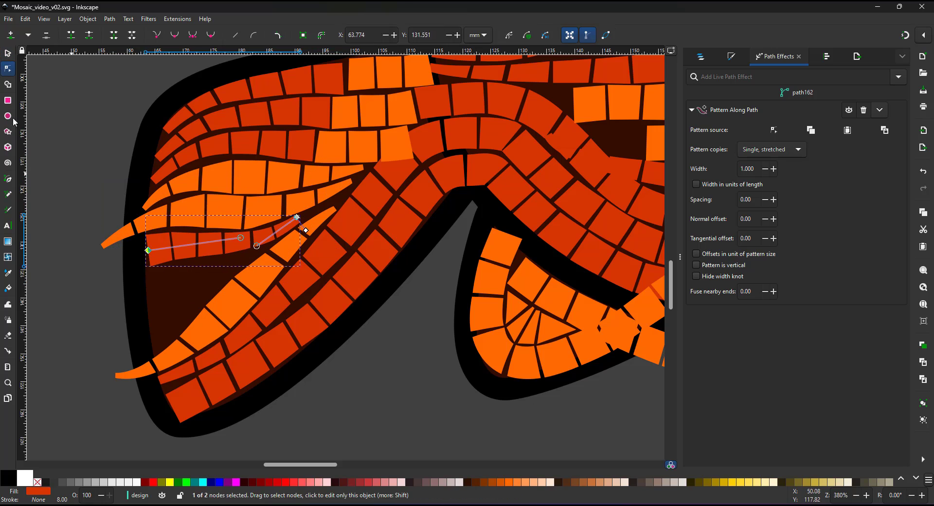
- Duplicate that red row, fit the copy along the lower orange row, and extend both red rows past the tail outline
{"action": "left_click", "coordinate": [8, 53]}
{"action": "key", "text": "ctrl+d"}
{"action": "left_click_drag", "start_coordinate": [255, 239], "coordinate": [209, 274]}
{"action": "left_click", "coordinate": [8, 69]}
{"action": "left_click_drag", "start_coordinate": [103, 286], "coordinate": [140, 340]}
{"action": "left_click_drag", "start_coordinate": [211, 282], "coordinate": [181, 290]}
{"action": "left_click_drag", "start_coordinate": [140, 340], "coordinate": [80, 367]}
{"action": "left_click_drag", "start_coordinate": [148, 250], "coordinate": [84, 264]}
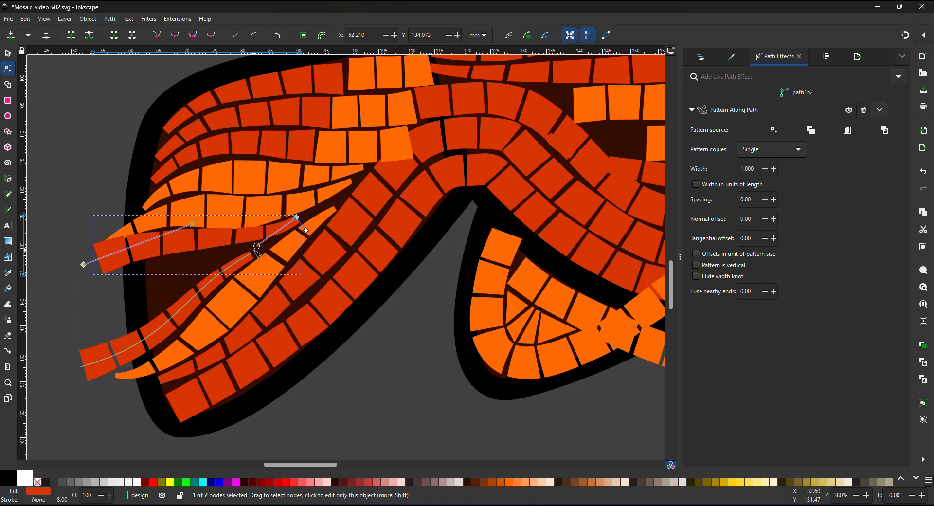
{"action": "left_click_drag", "start_coordinate": [254, 251], "coordinate": [246, 254]}
- Draw a rectangle tile in the remaining gap of the lower tail lobe and start a Pen tool tile there
{"action": "key", "text": "r"}
{"action": "scroll", "coordinate": [145, 292], "scroll_direction": "up", "scroll_amount": 3}
{"action": "left_click_drag", "start_coordinate": [146, 209], "coordinate": [231, 288]}
{"action": "left_click", "coordinate": [90, 19]}
{"action": "left_click", "coordinate": [8, 195]}
{"action": "left_click", "coordinate": [8, 179]}
{"action": "left_click", "coordinate": [152, 301]}
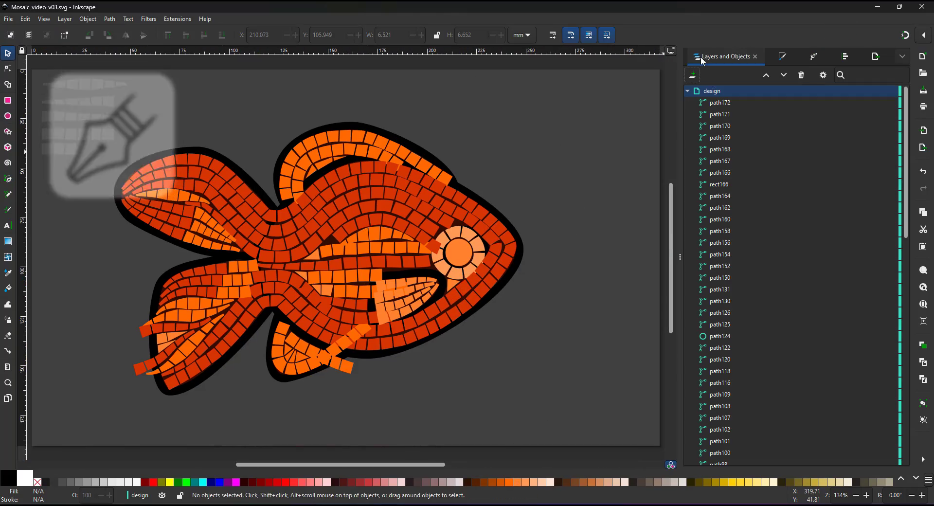
- Convert all mosaic objects in the design layer to paths and fill them with white
{"action": "left_click", "coordinate": [452, 287]}
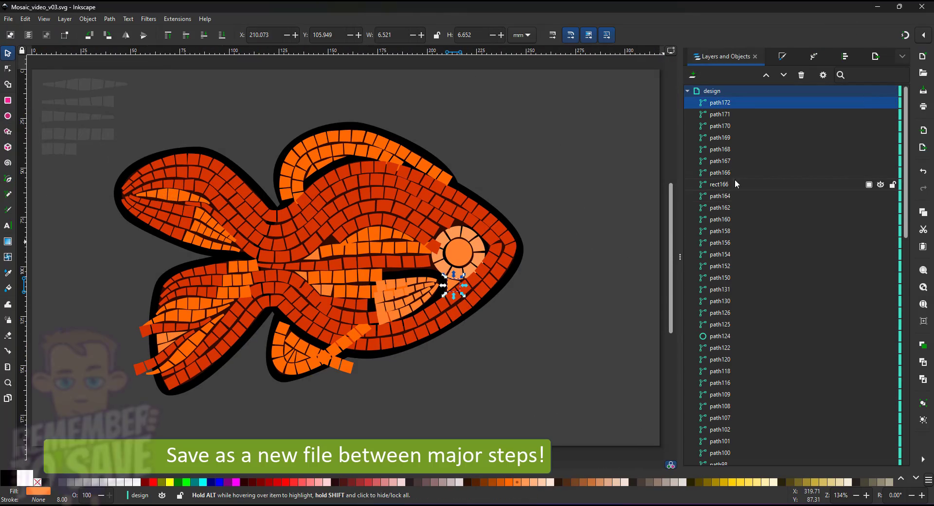
{"action": "scroll", "coordinate": [759, 423], "scroll_direction": "down", "scroll_amount": 10}
{"action": "key", "text": "ctrl+a"}
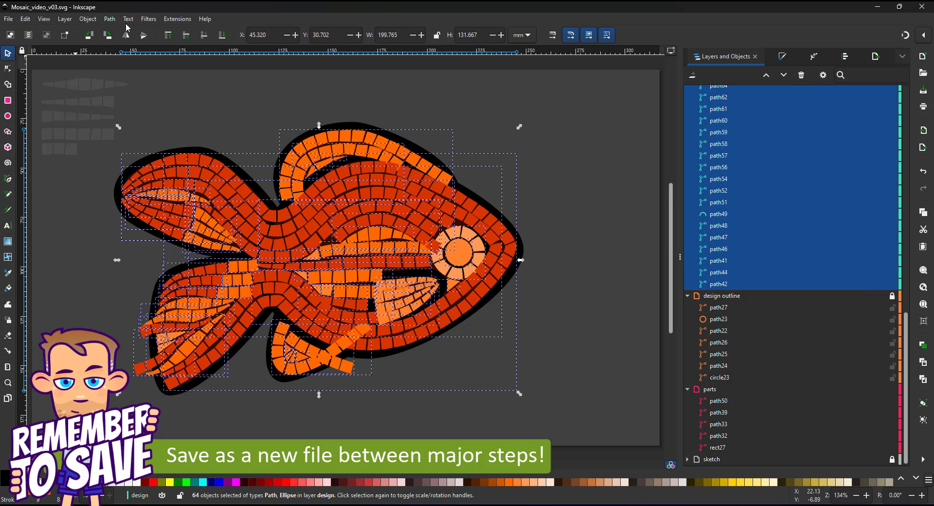
{"action": "left_click", "coordinate": [110, 19]}
{"action": "left_click", "coordinate": [122, 32]}
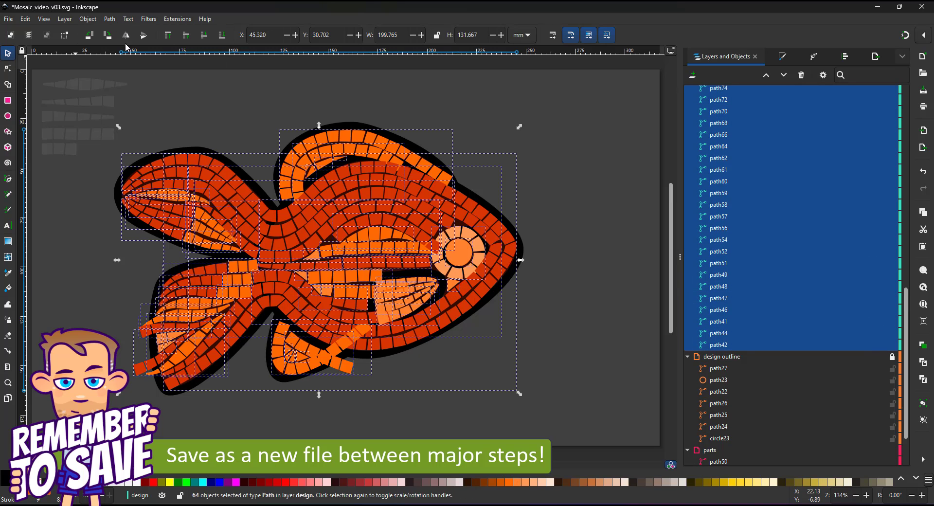
{"action": "left_click", "coordinate": [139, 483]}
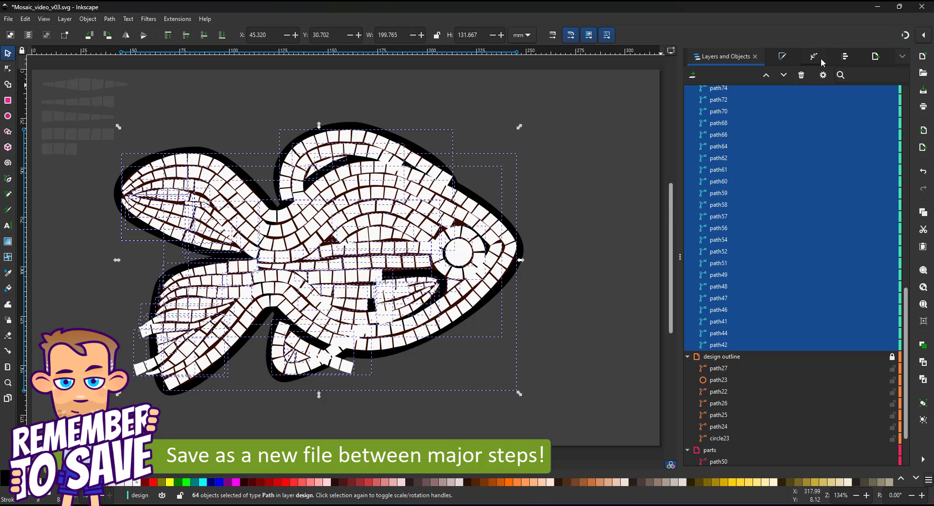
- Select the nodes of all the mosaic tiles and turn their segments into straight lines
{"action": "key", "text": "n"}
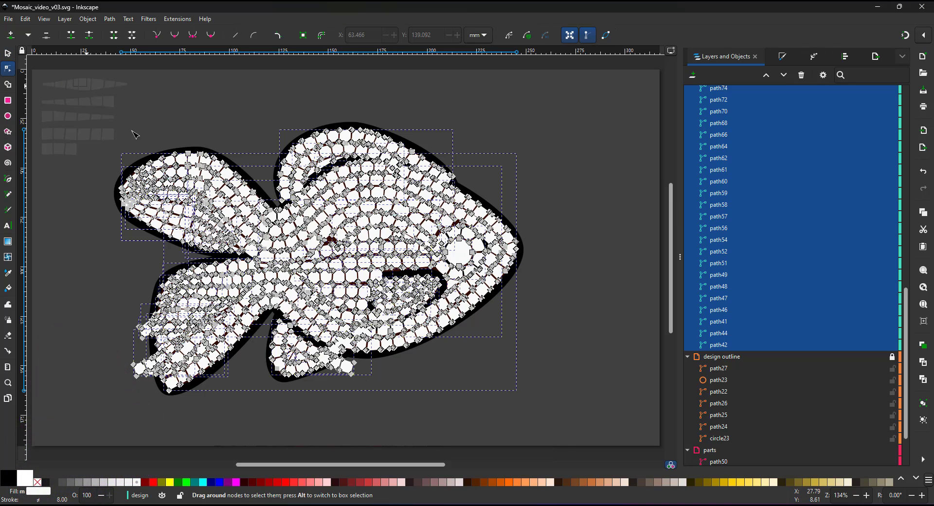
{"action": "left_click_drag", "start_coordinate": [570, 452], "coordinate": [173, 86]}
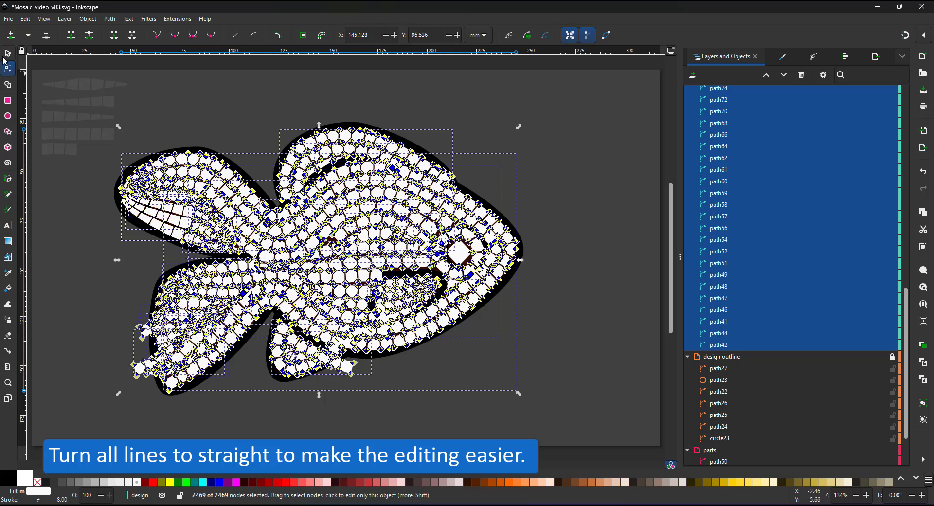
{"action": "left_click", "coordinate": [4, 57]}
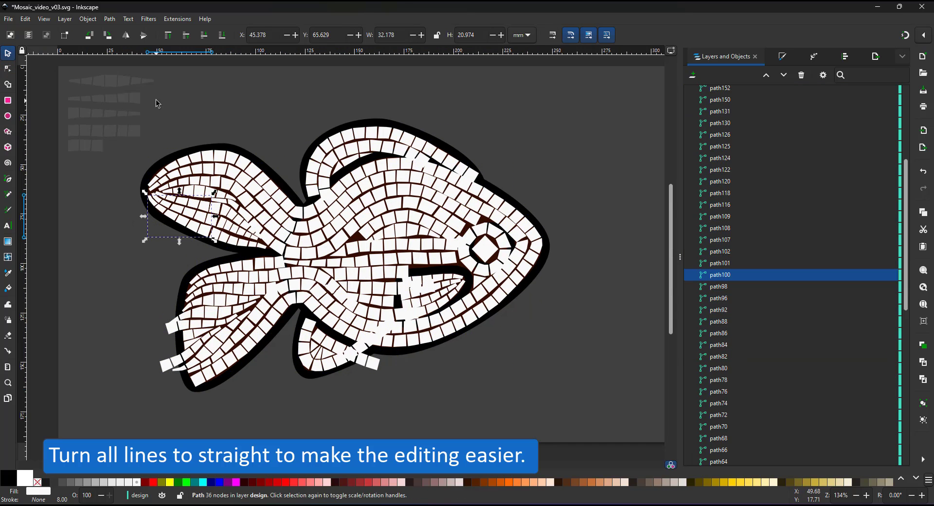
- Fill all mosaic tiles in the design layer with orange and clear the selection
{"action": "left_click", "coordinate": [156, 99]}
{"action": "key", "text": "ctrl+a"}
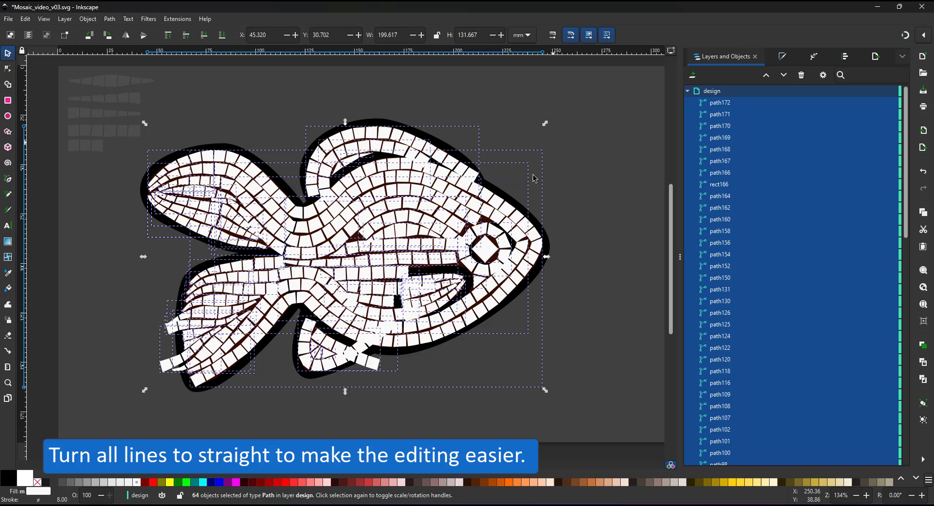
{"action": "left_click", "coordinate": [511, 482]}
{"action": "key", "text": "Escape"}
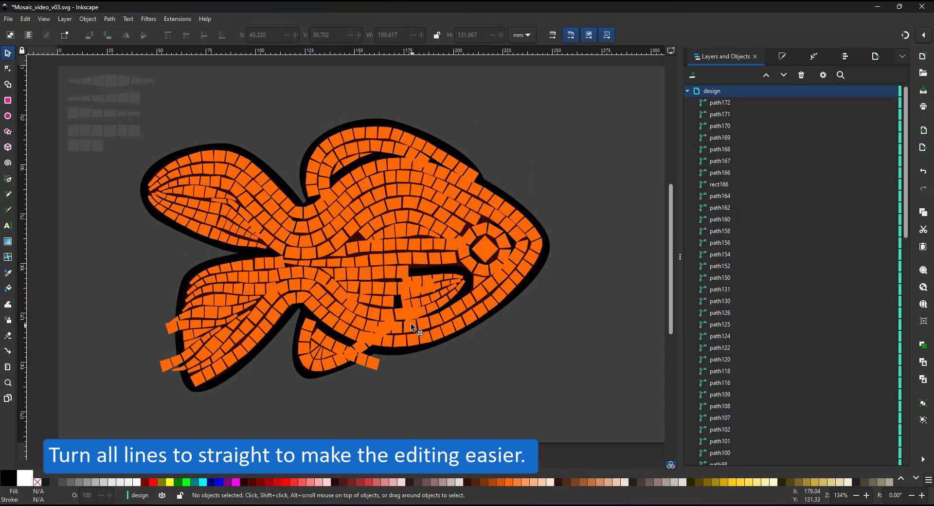
- Reshape the end tiles of the body rows behind the side fin with the Node tool so they follow the fin outline
{"action": "scroll", "coordinate": [400, 243], "scroll_direction": "up", "scroll_amount": 4}
{"action": "left_click", "coordinate": [8, 69]}
{"action": "left_click", "coordinate": [138, 235]}
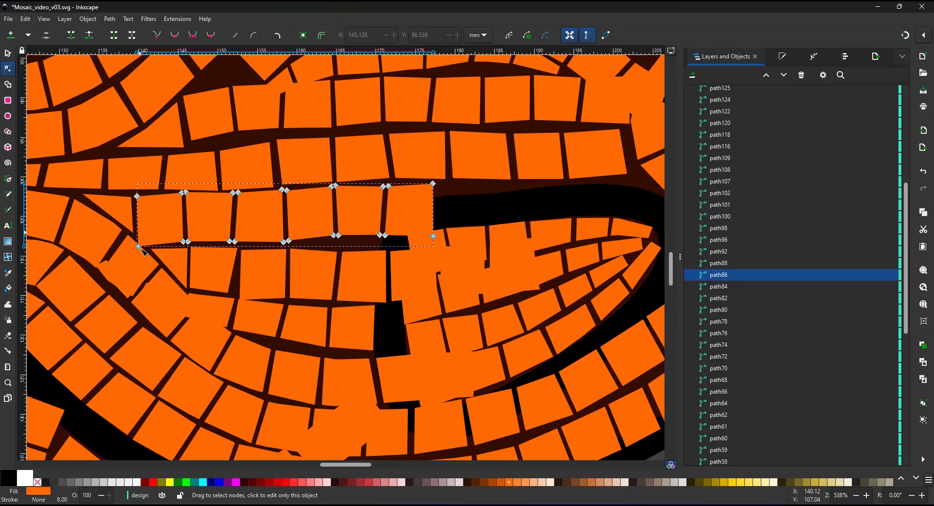
{"action": "scroll", "coordinate": [137, 237], "scroll_direction": "up", "scroll_amount": 2}
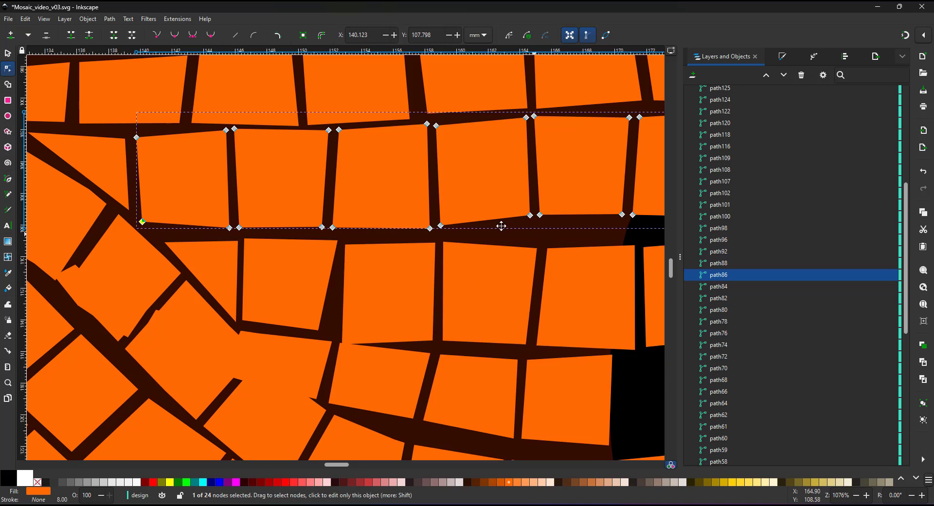
{"action": "scroll", "coordinate": [501, 226], "scroll_direction": "right", "scroll_amount": 10}
{"action": "left_click_drag", "start_coordinate": [497, 200], "coordinate": [434, 149]}
{"action": "scroll", "coordinate": [419, 266], "scroll_direction": "down", "scroll_amount": 3}
{"action": "left_click_drag", "start_coordinate": [419, 266], "coordinate": [296, 237]}
{"action": "scroll", "coordinate": [265, 249], "scroll_direction": "up", "scroll_amount": 1}
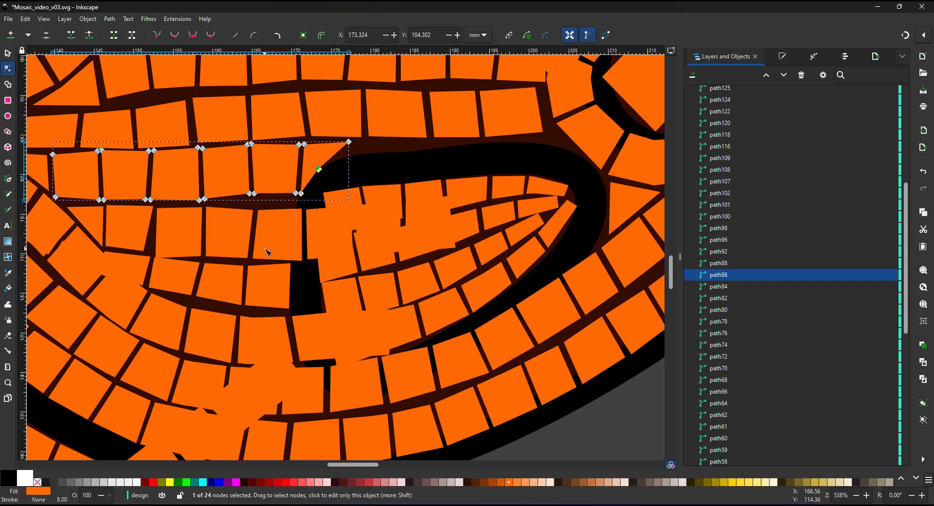
{"action": "left_click", "coordinate": [282, 223]}
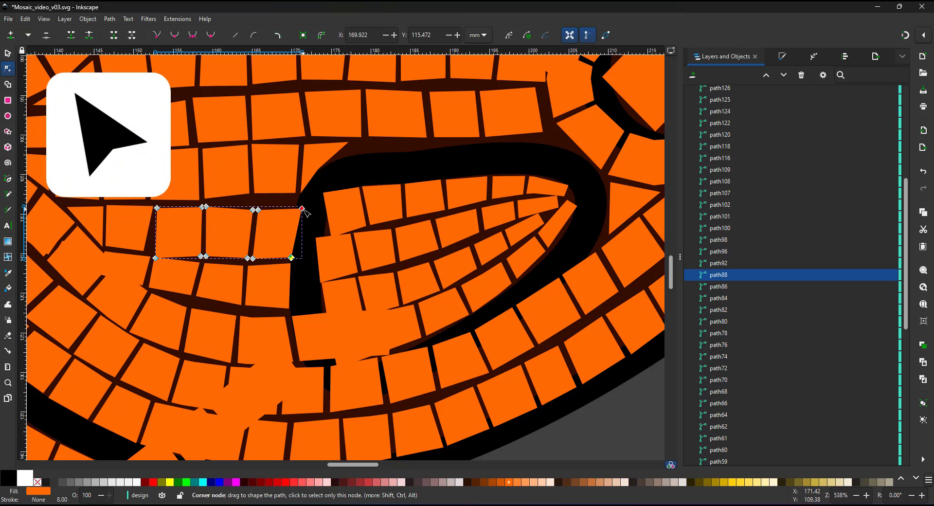
- Move the corner nodes of the first tiles in the side fin's rows to leave even gaps between the rows
{"action": "left_click", "coordinate": [343, 218]}
{"action": "left_click_drag", "start_coordinate": [331, 237], "coordinate": [326, 230]}
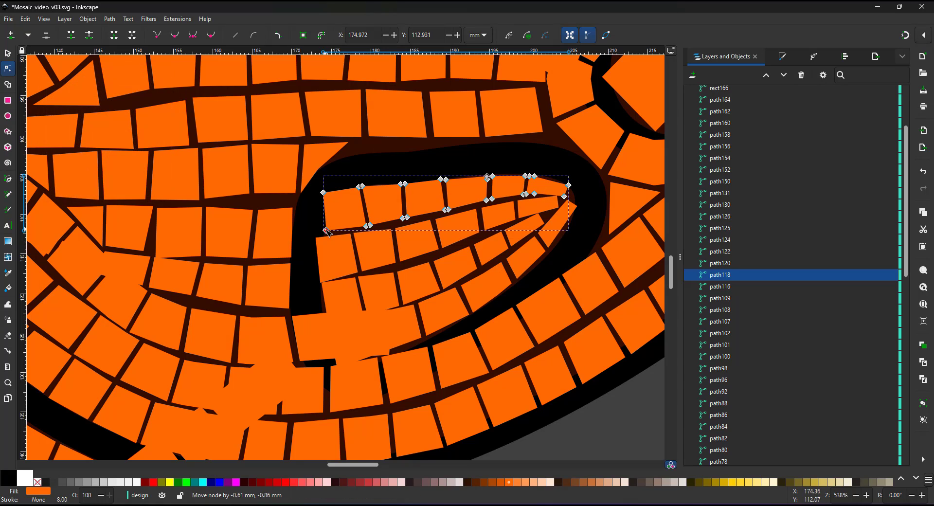
{"action": "left_click", "coordinate": [330, 256]}
{"action": "left_click_drag", "start_coordinate": [321, 282], "coordinate": [320, 276]}
{"action": "left_click", "coordinate": [329, 298]}
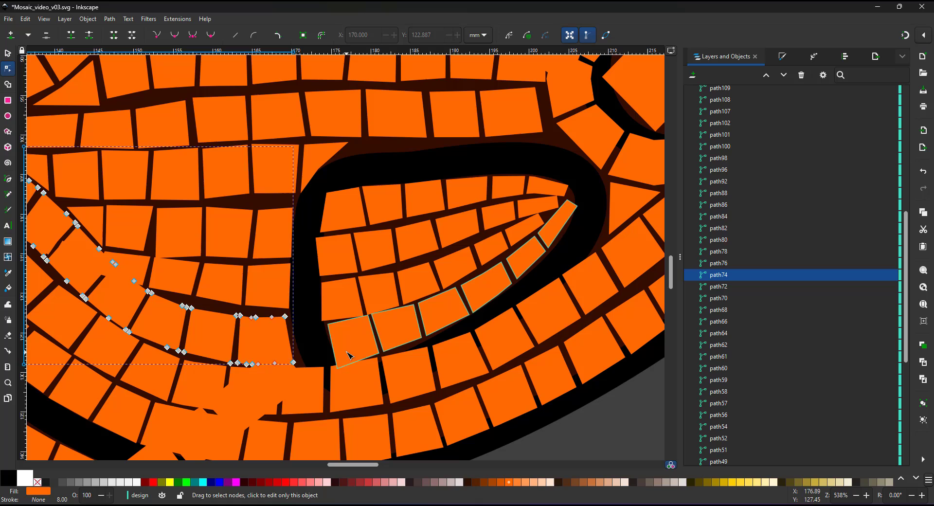
{"action": "left_click", "coordinate": [340, 355]}
{"action": "left_click_drag", "start_coordinate": [337, 368], "coordinate": [332, 363]}
{"action": "left_click_drag", "start_coordinate": [371, 320], "coordinate": [369, 320]}
{"action": "left_click_drag", "start_coordinate": [371, 320], "coordinate": [409, 220]}
- Delete the nodes of the lower fin rows' tiles that overlap the fish body
{"action": "left_click", "coordinate": [261, 278]}
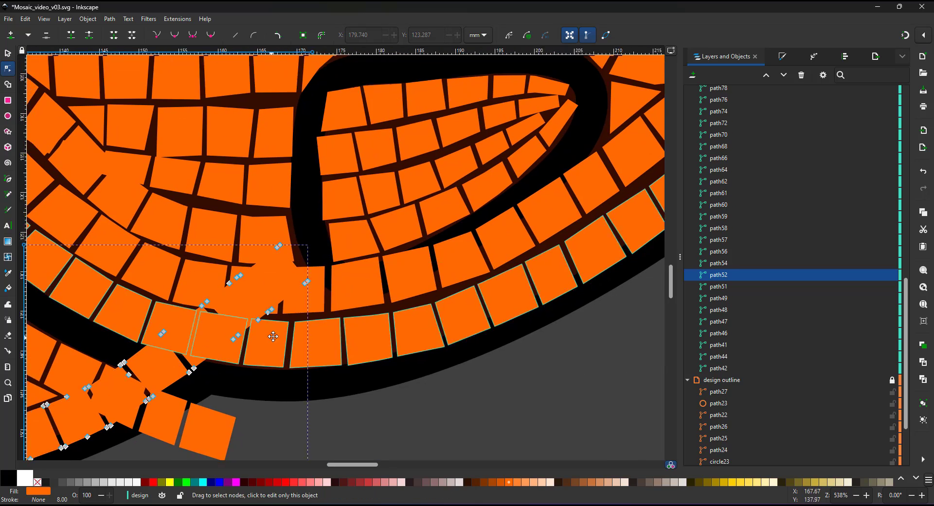
{"action": "left_click_drag", "start_coordinate": [260, 278], "coordinate": [415, 177]}
{"action": "left_click_drag", "start_coordinate": [468, 134], "coordinate": [304, 273]}
{"action": "key", "text": "Delete"}
{"action": "left_click", "coordinate": [314, 309]}
{"action": "key", "text": "Escape"}
{"action": "left_click", "coordinate": [316, 310]}
{"action": "left_click_drag", "start_coordinate": [315, 311], "coordinate": [388, 283]}
{"action": "left_click_drag", "start_coordinate": [517, 244], "coordinate": [306, 382]}
{"action": "key", "text": "Delete"}
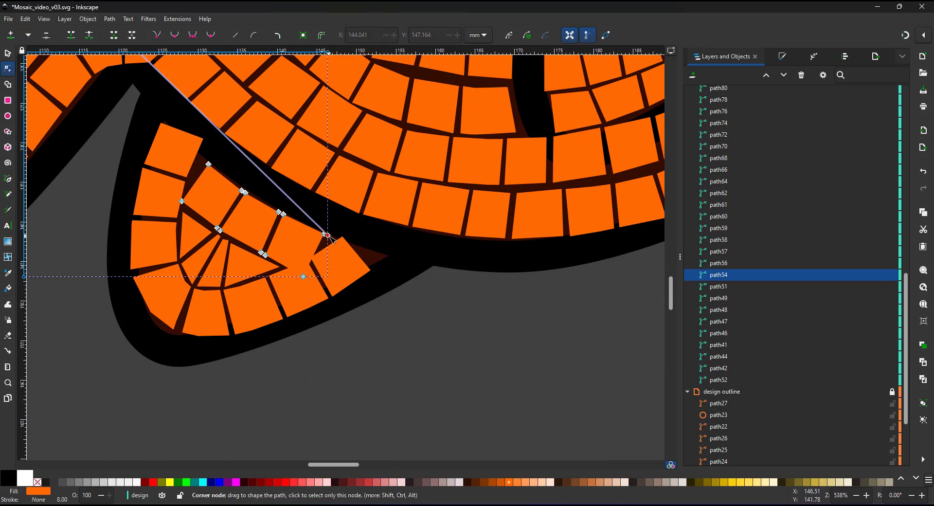
- Reshape the end tile of the lower fin's outer row and delete the overlapping nodes at the start of a belly row
{"action": "left_click", "coordinate": [355, 249]}
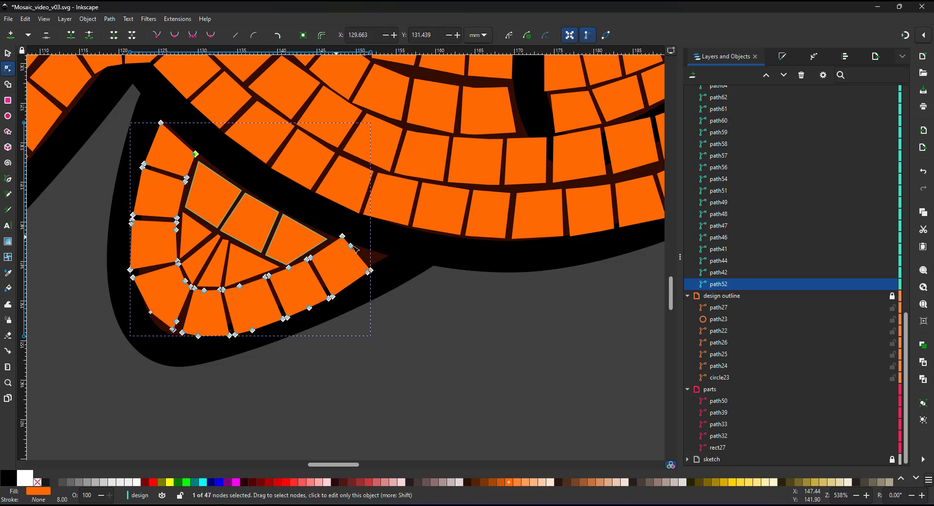
{"action": "left_click_drag", "start_coordinate": [376, 265], "coordinate": [381, 260]}
{"action": "scroll", "coordinate": [380, 279], "scroll_direction": "down", "scroll_amount": 4}
{"action": "scroll", "coordinate": [360, 226], "scroll_direction": "up", "scroll_amount": 4}
{"action": "left_click", "coordinate": [430, 202]}
{"action": "left_click_drag", "start_coordinate": [367, 186], "coordinate": [276, 130]}
{"action": "key", "text": "Delete"}
{"action": "scroll", "coordinate": [479, 226], "scroll_direction": "up", "scroll_amount": 2}
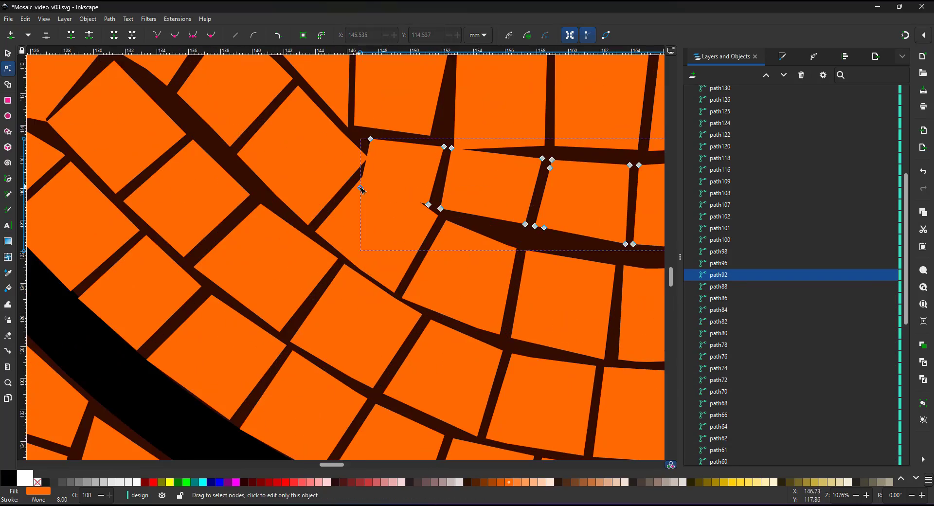
- Adjust the corner nodes of the end tiles in the middle body rows just behind the eye
{"action": "scroll", "coordinate": [297, 256], "scroll_direction": "down", "scroll_amount": 5}
{"action": "left_click", "coordinate": [447, 168]}
{"action": "scroll", "coordinate": [447, 168], "scroll_direction": "up", "scroll_amount": 3}
{"action": "left_click", "coordinate": [404, 157]}
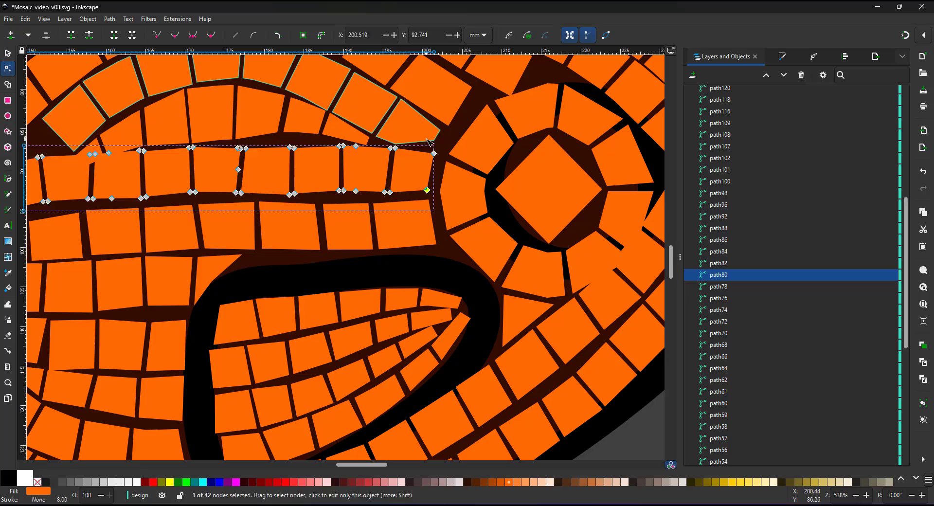
{"action": "left_click", "coordinate": [430, 201]}
{"action": "left_click_drag", "start_coordinate": [384, 197], "coordinate": [397, 200]}
- Reshape the overlapping first tiles of the short arched row above the middle body rows
{"action": "scroll", "coordinate": [419, 209], "scroll_direction": "down", "scroll_amount": 3}
{"action": "scroll", "coordinate": [287, 214], "scroll_direction": "up", "scroll_amount": 4}
{"action": "left_click", "coordinate": [383, 149]}
{"action": "left_click_drag", "start_coordinate": [343, 174], "coordinate": [259, 158]}
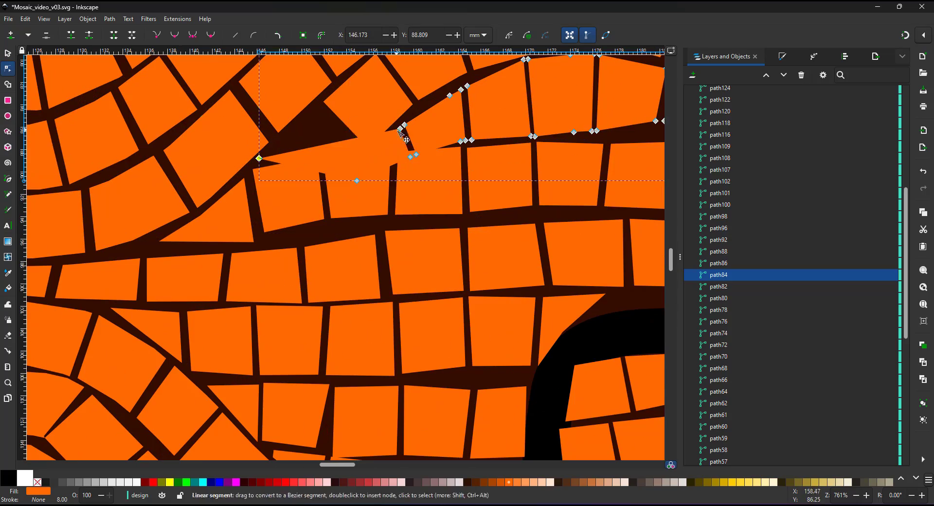
{"action": "left_click", "coordinate": [368, 105]}
- Reposition the corner nodes of the row-end tiles above the eye so they fit around the eye ring
{"action": "scroll", "coordinate": [292, 215], "scroll_direction": "down", "scroll_amount": 4}
{"action": "scroll", "coordinate": [438, 175], "scroll_direction": "up", "scroll_amount": 4}
{"action": "left_click", "coordinate": [414, 166]}
{"action": "scroll", "coordinate": [351, 200], "scroll_direction": "down", "scroll_amount": 2}
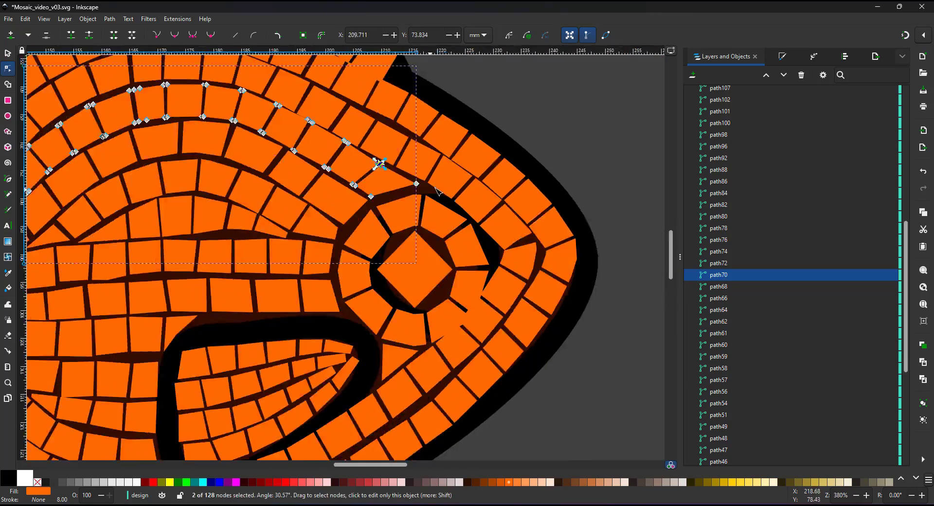
{"action": "scroll", "coordinate": [440, 190], "scroll_direction": "up", "scroll_amount": 2}
{"action": "left_click", "coordinate": [438, 173]}
{"action": "left_click_drag", "start_coordinate": [418, 201], "coordinate": [398, 190]}
{"action": "left_click_drag", "start_coordinate": [465, 214], "coordinate": [468, 208]}
{"action": "left_click_drag", "start_coordinate": [477, 225], "coordinate": [486, 226]}
- Move the corner nodes of the snout tiles to separate the outer row from the row inside it
{"action": "scroll", "coordinate": [467, 219], "scroll_direction": "down", "scroll_amount": 3}
{"action": "scroll", "coordinate": [545, 248], "scroll_direction": "up", "scroll_amount": 3}
{"action": "left_click_drag", "start_coordinate": [443, 188], "coordinate": [412, 212]}
{"action": "left_click_drag", "start_coordinate": [367, 250], "coordinate": [364, 251]}
{"action": "left_click", "coordinate": [479, 253]}
{"action": "left_click_drag", "start_coordinate": [464, 224], "coordinate": [447, 249]}
{"action": "left_click_drag", "start_coordinate": [455, 238], "coordinate": [445, 231]}
{"action": "left_click_drag", "start_coordinate": [447, 270], "coordinate": [442, 271]}
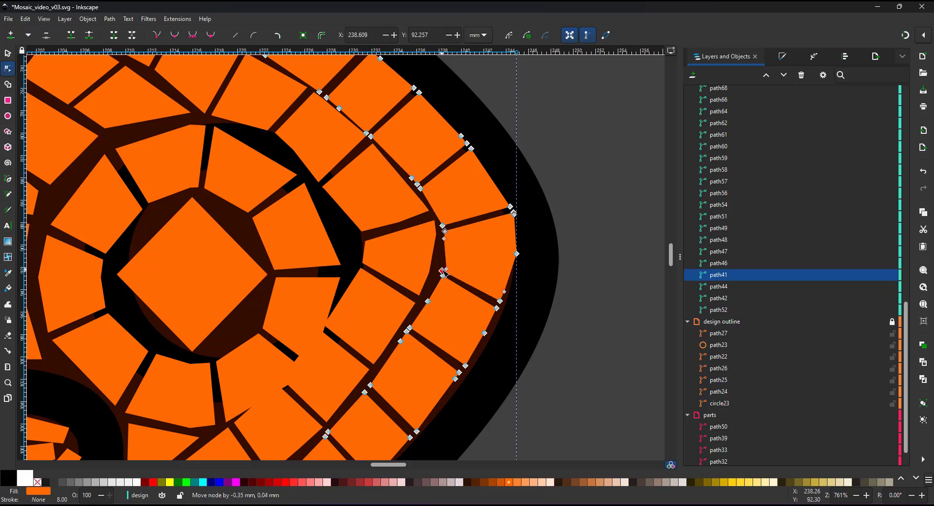
- Reshape the end tiles of the top fin's inner row to fit between the outer row and the body outline
{"action": "scroll", "coordinate": [477, 214], "scroll_direction": "down", "scroll_amount": 3}
{"action": "scroll", "coordinate": [438, 204], "scroll_direction": "up", "scroll_amount": 3}
{"action": "left_click", "coordinate": [418, 180]}
{"action": "left_click_drag", "start_coordinate": [474, 219], "coordinate": [465, 209]}
{"action": "scroll", "coordinate": [467, 212], "scroll_direction": "down", "scroll_amount": 3}
{"action": "scroll", "coordinate": [311, 195], "scroll_direction": "up", "scroll_amount": 3}
{"action": "left_click", "coordinate": [292, 166]}
{"action": "left_click_drag", "start_coordinate": [400, 214], "coordinate": [412, 213]}
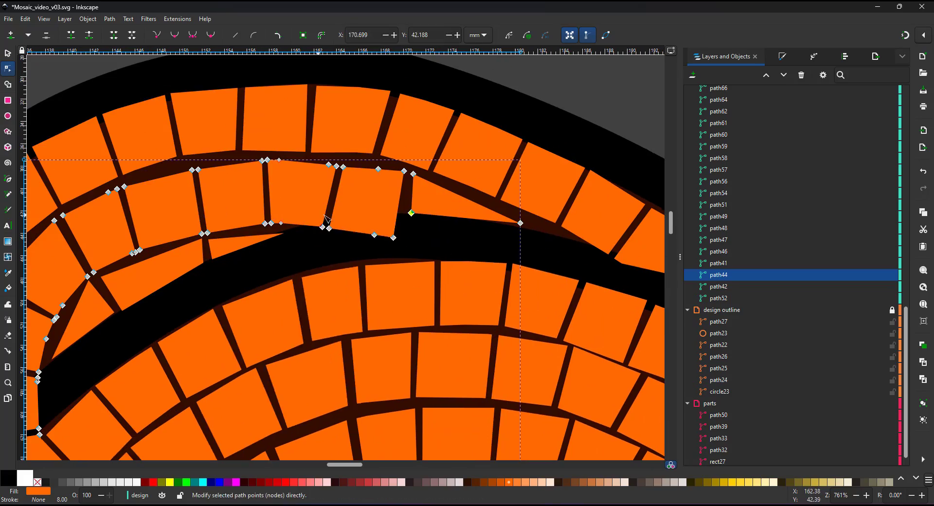
- Adjust the tile corners of the second row below the eye to clear the eye ring
{"action": "scroll", "coordinate": [195, 241], "scroll_direction": "down", "scroll_amount": 3}
{"action": "scroll", "coordinate": [384, 258], "scroll_direction": "up", "scroll_amount": 3}
{"action": "left_click", "coordinate": [385, 258]}
{"action": "left_click_drag", "start_coordinate": [408, 266], "coordinate": [412, 273]}
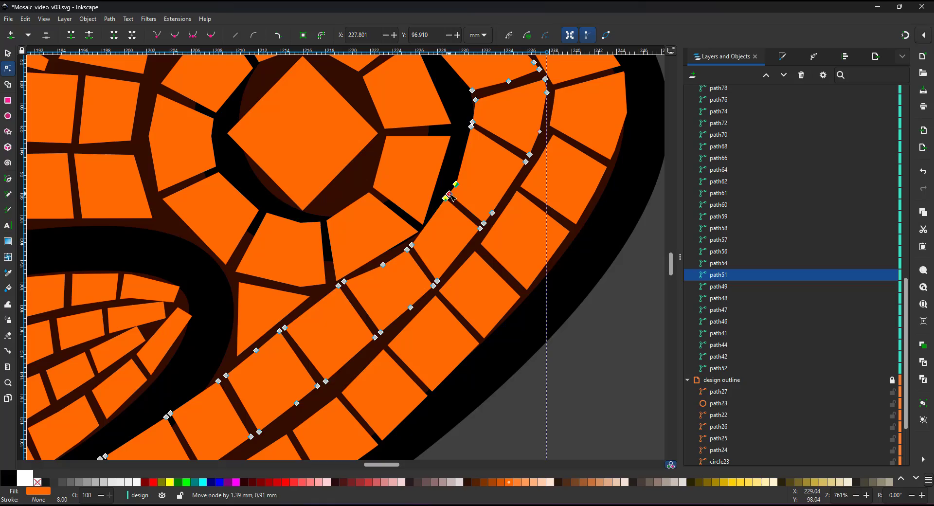
{"action": "left_click", "coordinate": [290, 326]}
- Adjust tile corner nodes in the outer row along the lower body edge and undo the last node move
{"action": "left_click", "coordinate": [336, 414]}
{"action": "scroll", "coordinate": [340, 389], "scroll_direction": "down", "scroll_amount": 3}
{"action": "left_click_drag", "start_coordinate": [403, 190], "coordinate": [402, 184]}
{"action": "left_click_drag", "start_coordinate": [461, 230], "coordinate": [462, 229]}
{"action": "key", "text": "ctrl+z"}
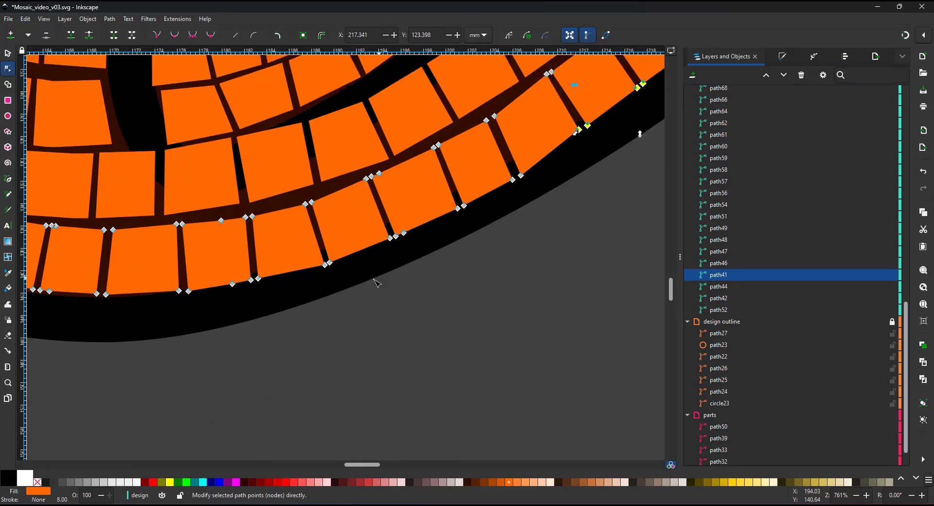
- Pull the outer corner nodes of the protruding end tile in the lower tail lobe inward to the outline
{"action": "scroll", "coordinate": [497, 287], "scroll_direction": "down", "scroll_amount": 5}
{"action": "scroll", "coordinate": [239, 326], "scroll_direction": "up", "scroll_amount": 5}
{"action": "left_click", "coordinate": [259, 299]}
{"action": "scroll", "coordinate": [264, 163], "scroll_direction": "up", "scroll_amount": 1}
{"action": "left_click", "coordinate": [297, 203]}
{"action": "left_click_drag", "start_coordinate": [259, 266], "coordinate": [282, 249]}
{"action": "left_click_drag", "start_coordinate": [245, 204], "coordinate": [271, 184]}
- Trim the tile row sticking out past the lower tail lobe's edge and reshape its end tile inside the outline
{"action": "scroll", "coordinate": [292, 195], "scroll_direction": "down", "scroll_amount": 3}
{"action": "left_click", "coordinate": [409, 195]}
{"action": "left_click_drag", "start_coordinate": [307, 166], "coordinate": [329, 340]}
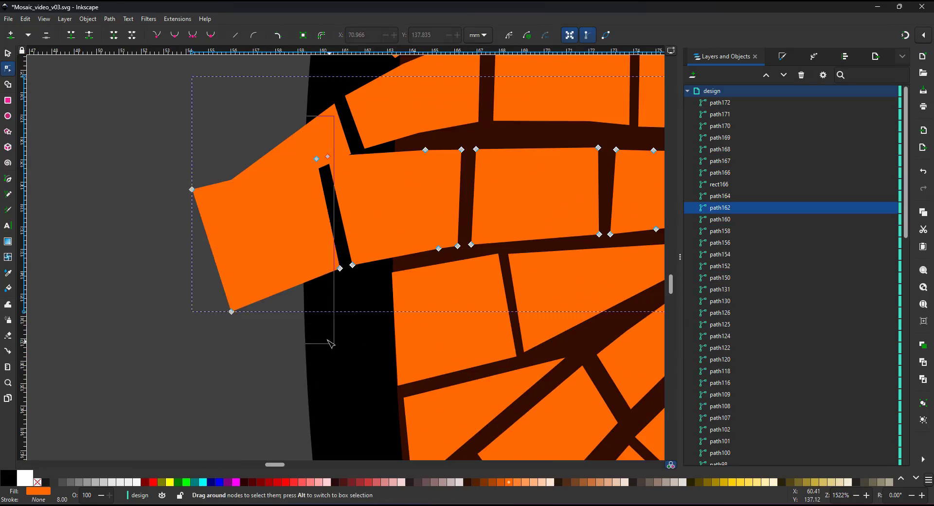
{"action": "left_click", "coordinate": [370, 175]}
{"action": "left_click_drag", "start_coordinate": [263, 142], "coordinate": [288, 311]}
{"action": "left_click_drag", "start_coordinate": [336, 195], "coordinate": [371, 226]}
- Bring the pointed first tiles of the upper tail lobe's middle rows together at the tail tip
{"action": "scroll", "coordinate": [458, 419], "scroll_direction": "down", "scroll_amount": 5}
{"action": "scroll", "coordinate": [375, 307], "scroll_direction": "up", "scroll_amount": 6}
{"action": "left_click", "coordinate": [448, 254]}
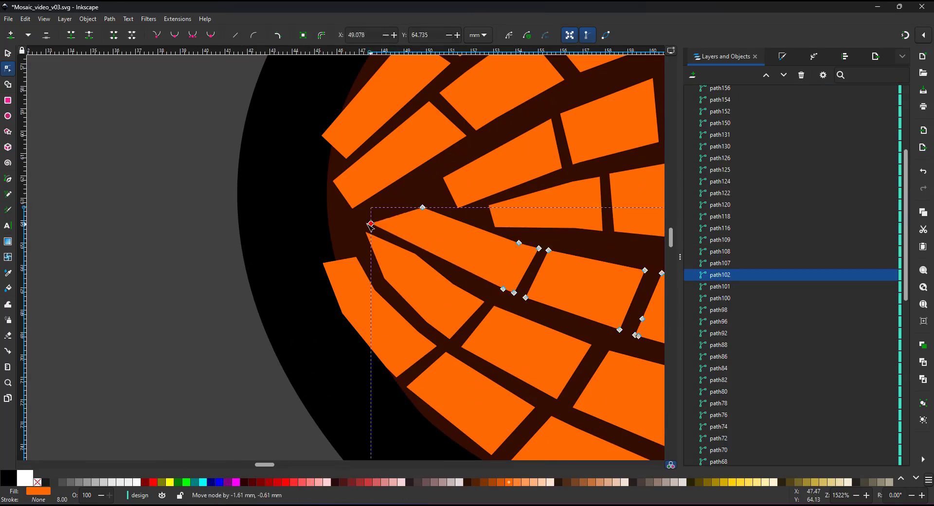
{"action": "key", "text": "s"}
{"action": "key", "text": "Escape"}
{"action": "left_click", "coordinate": [417, 284]}
{"action": "key", "text": "n"}
{"action": "left_click", "coordinate": [234, 238]}
{"action": "left_click", "coordinate": [301, 312]}
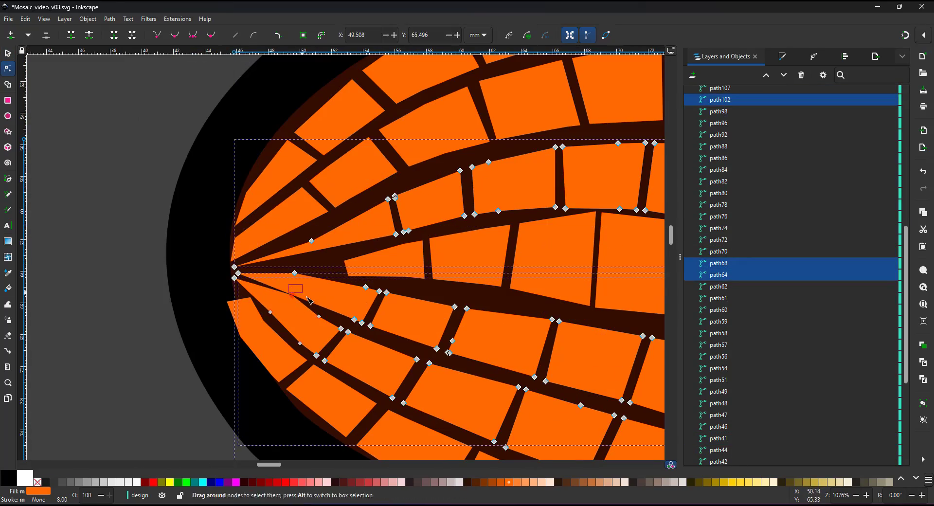
- Refine the lowest row's first tile at the upper tail tip and extend the middle row's first tile to the tip
{"action": "left_click", "coordinate": [262, 346]}
{"action": "left_click_drag", "start_coordinate": [228, 302], "coordinate": [233, 290]}
{"action": "left_click_drag", "start_coordinate": [241, 337], "coordinate": [245, 336]}
{"action": "left_click", "coordinate": [390, 261]}
{"action": "left_click_drag", "start_coordinate": [348, 276], "coordinate": [293, 266]}
{"action": "left_click_drag", "start_coordinate": [535, 292], "coordinate": [281, 262]}
- Taper the first tile of the short row in the middle of the upper tail lobe to fill its gap
{"action": "left_click_drag", "start_coordinate": [428, 287], "coordinate": [427, 298]}
{"action": "left_click", "coordinate": [541, 305]}
{"action": "left_click_drag", "start_coordinate": [487, 287], "coordinate": [514, 290]}
{"action": "left_click_drag", "start_coordinate": [483, 310], "coordinate": [432, 308]}
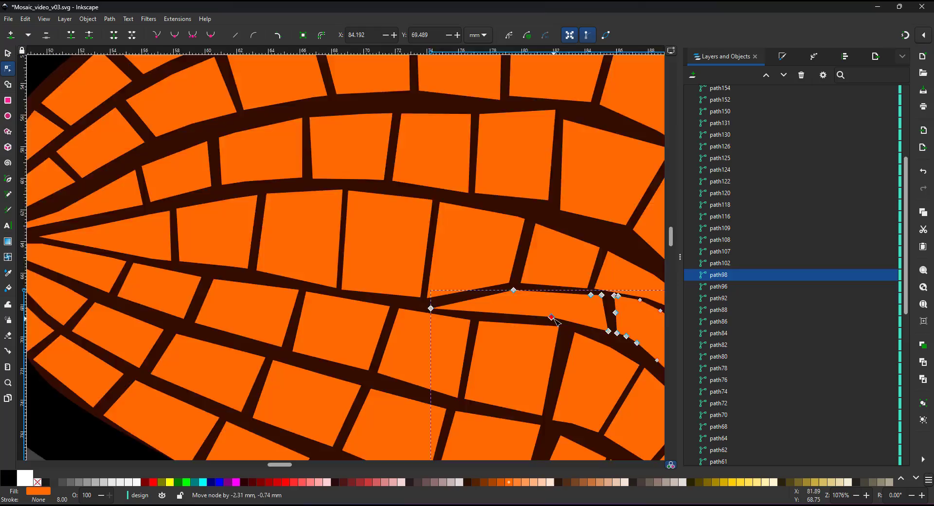
{"action": "left_click_drag", "start_coordinate": [609, 292], "coordinate": [359, 277]}
- Reshape the overlapping row-end tiles where the upper tail lobe meets the body
{"action": "left_click", "coordinate": [311, 243]}
{"action": "left_click_drag", "start_coordinate": [378, 219], "coordinate": [331, 284]}
{"action": "left_click_drag", "start_coordinate": [345, 274], "coordinate": [355, 266]}
{"action": "left_click", "coordinate": [413, 315]}
{"action": "left_click", "coordinate": [491, 278]}
{"action": "left_click_drag", "start_coordinate": [560, 429], "coordinate": [265, 88]}
{"action": "left_click", "coordinate": [301, 188]}
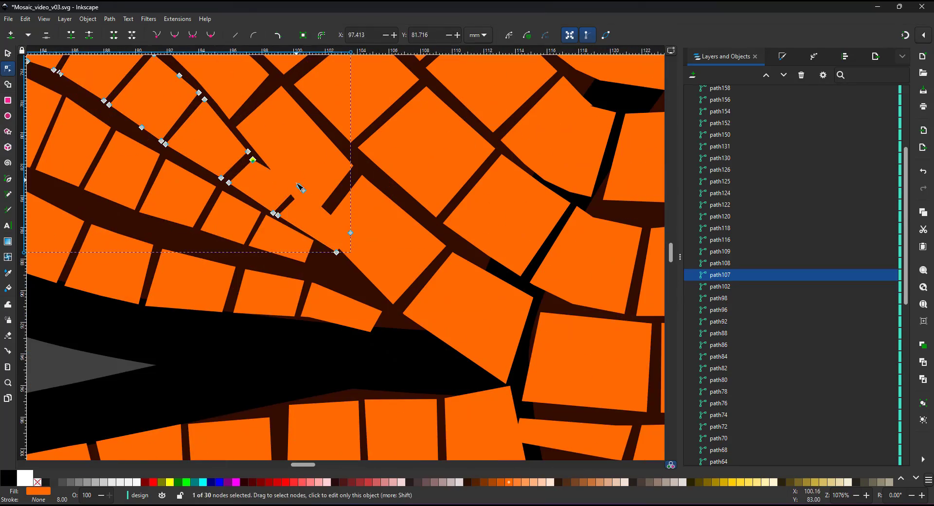
{"action": "left_click", "coordinate": [272, 244]}
{"action": "left_click_drag", "start_coordinate": [321, 253], "coordinate": [372, 299]}
{"action": "left_click", "coordinate": [402, 271]}
- Fill the design outline shapes with black and replace the eye's diamond tile with a dark brown circle
{"action": "key", "text": "5"}
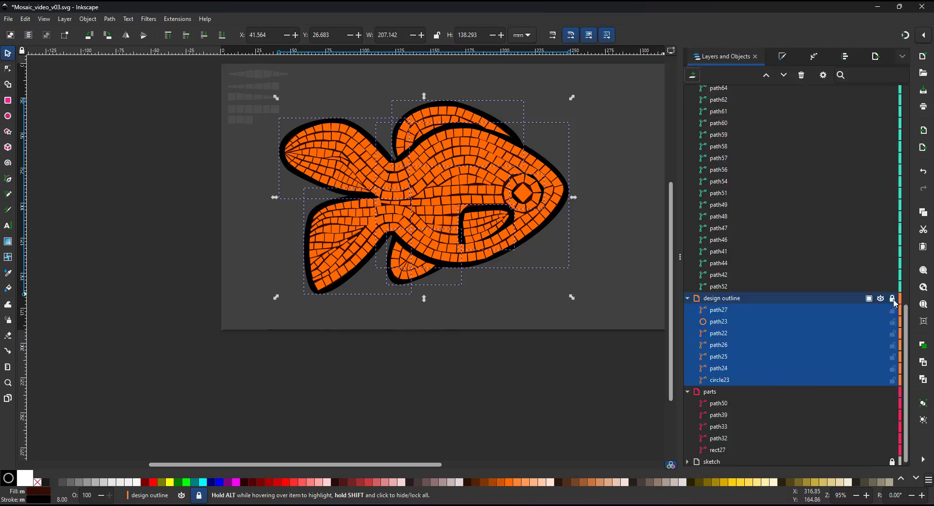
{"action": "key", "text": "ctrl+shift+f"}
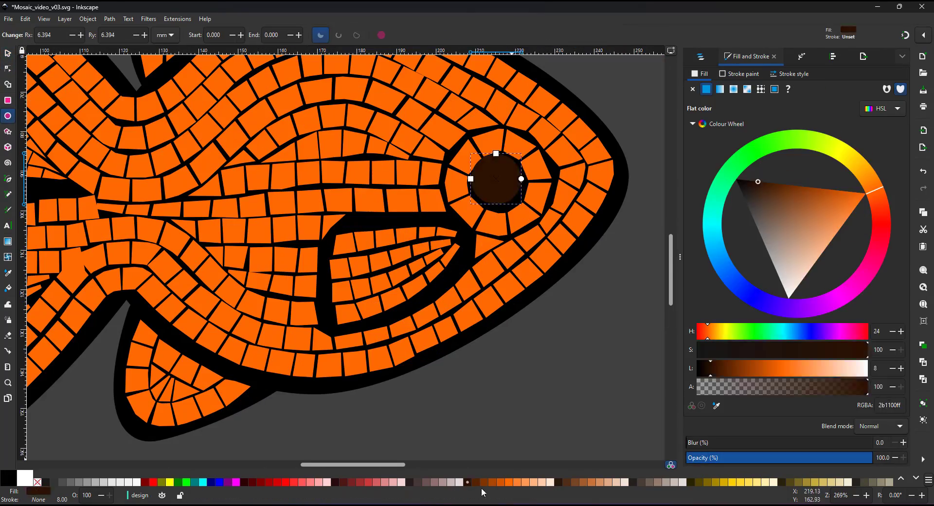
- Correct the corner nodes of the overlapping tiles where the lower tail lobe joins the body
{"action": "left_click", "coordinate": [707, 57]}
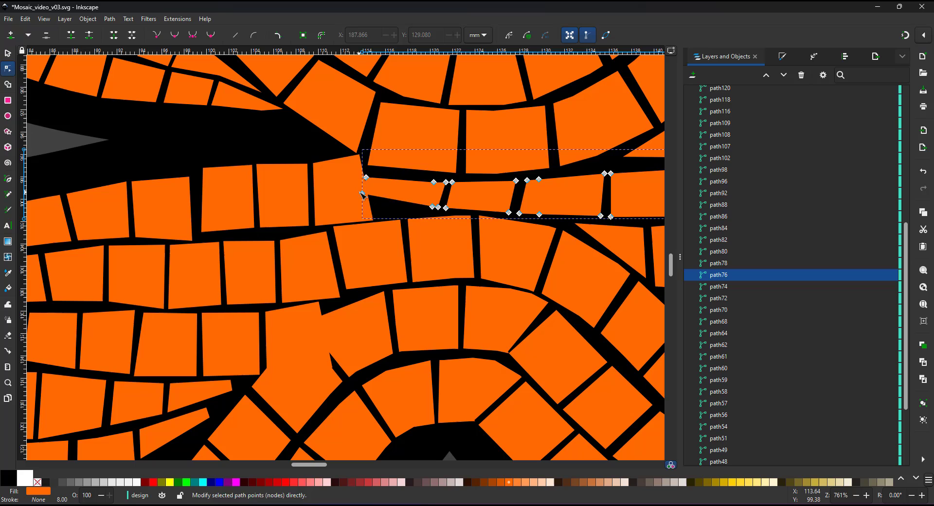
{"action": "left_click_drag", "start_coordinate": [263, 381], "coordinate": [258, 365]}
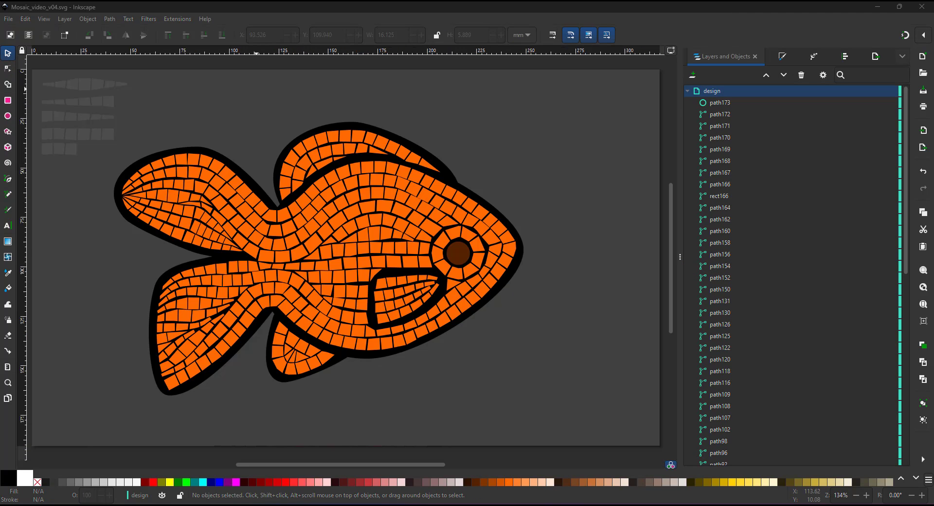
- Inspect the outer body tile row's fragments with the Shape Builder tool and its nodes with the Node tool
{"action": "left_click", "coordinate": [206, 161]}
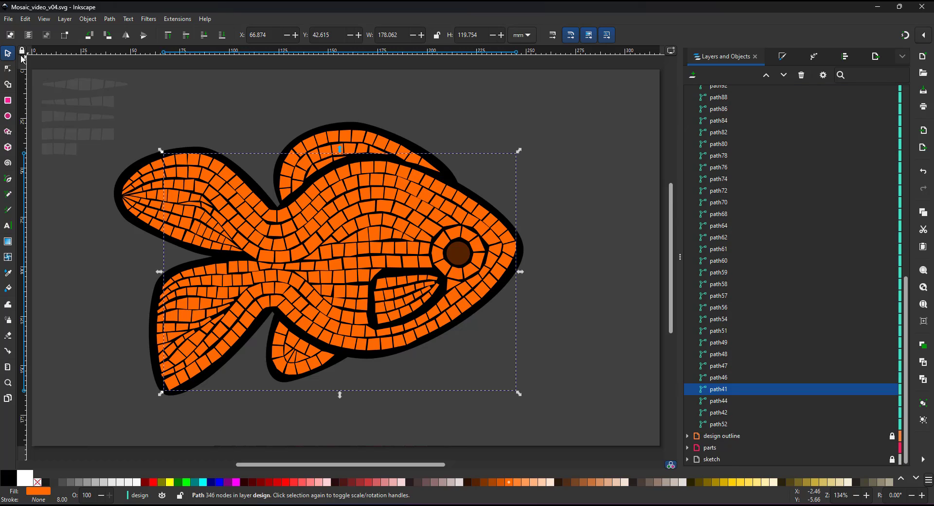
{"action": "left_click", "coordinate": [12, 80]}
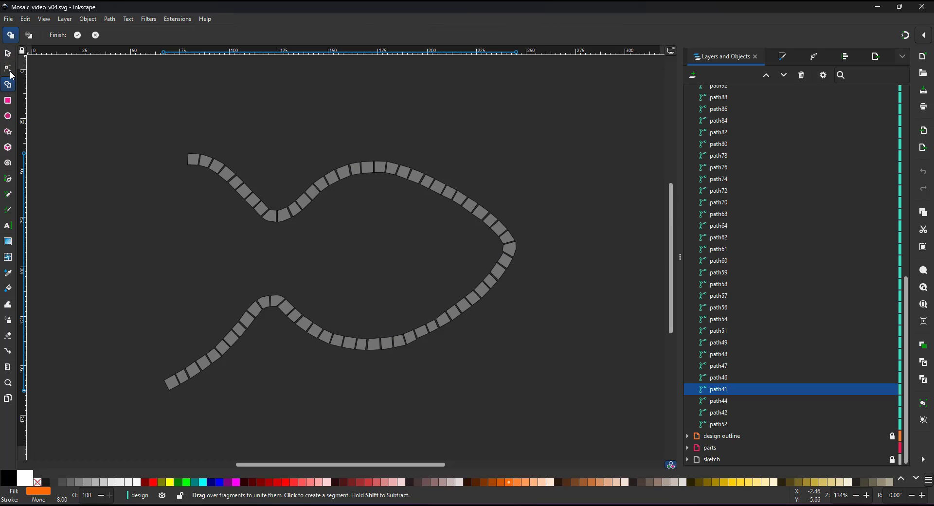
{"action": "left_click", "coordinate": [11, 73]}
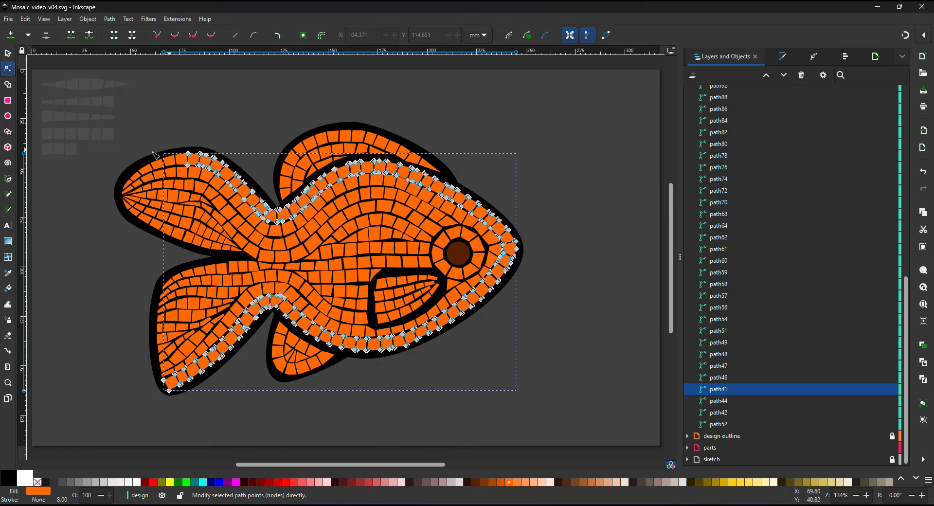
{"action": "left_click", "coordinate": [8, 84]}
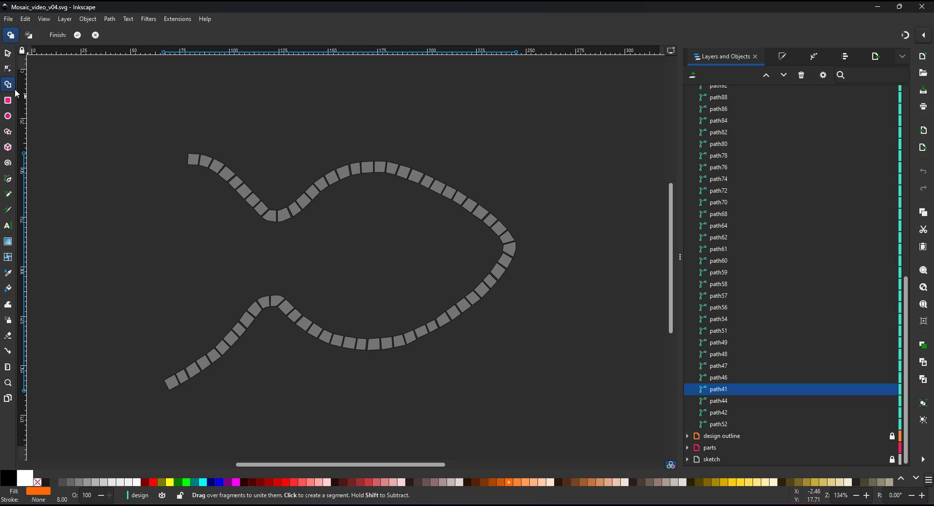
{"action": "left_click", "coordinate": [7, 68]}
{"action": "key", "text": "s"}
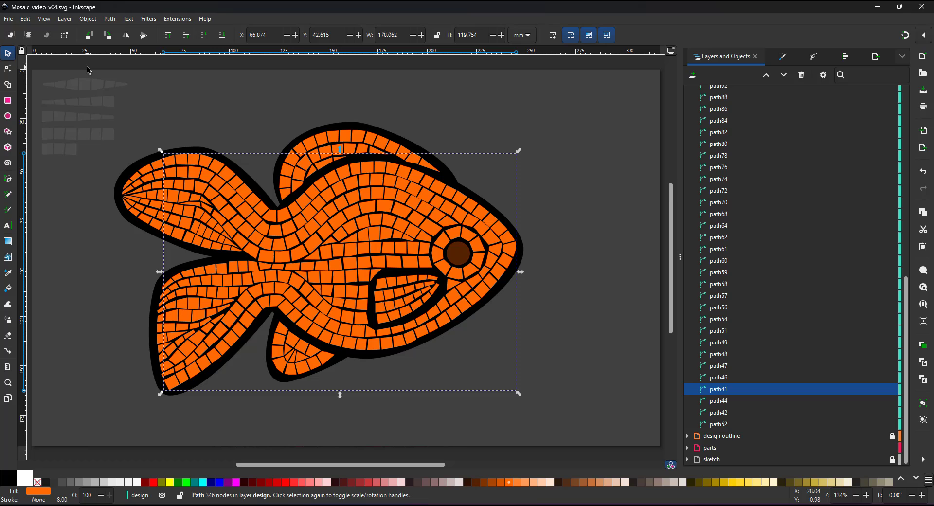
- Break apart all the paths in the design layer into individual tiles
{"action": "key", "text": "ctrl+a"}
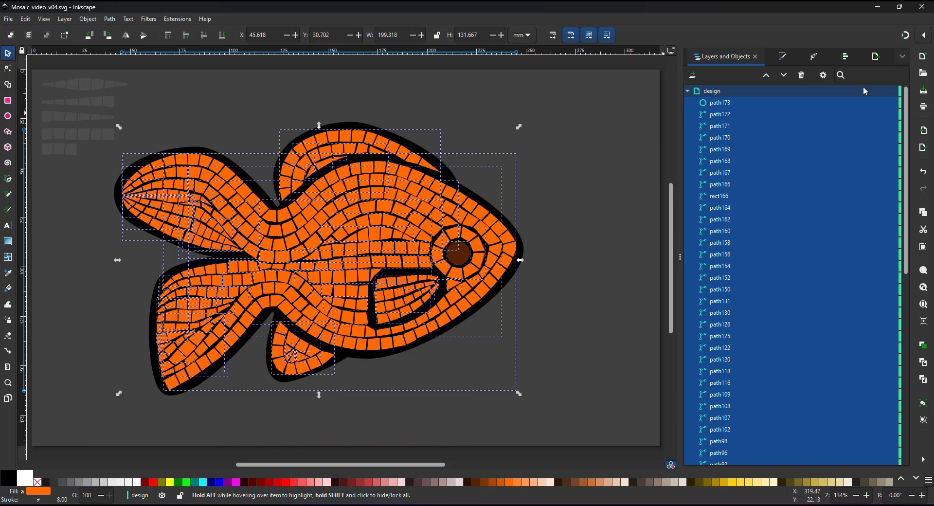
{"action": "left_click", "coordinate": [109, 19]}
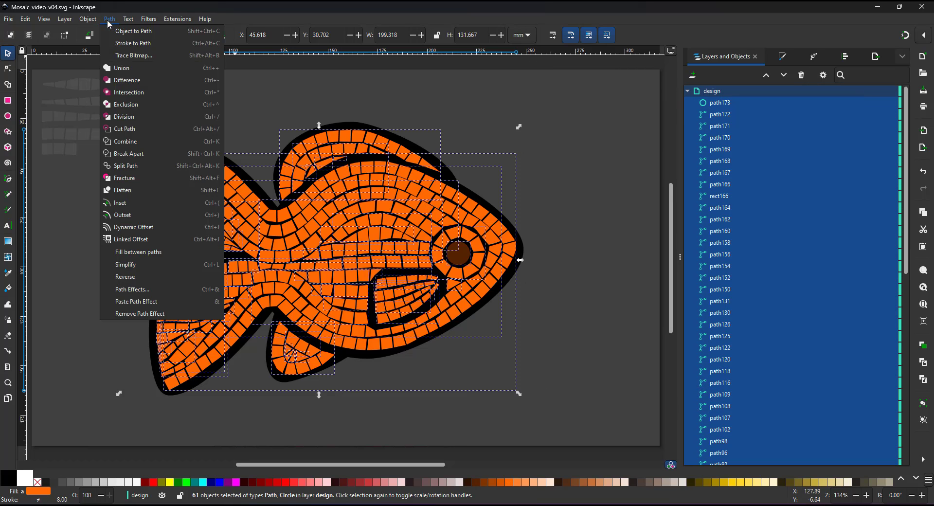
{"action": "left_click", "coordinate": [134, 155]}
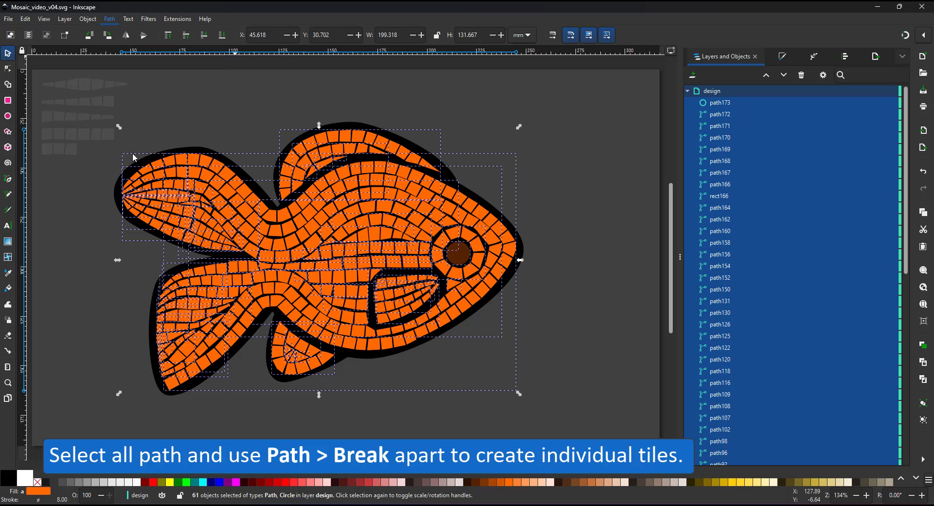
{"action": "left_click_drag", "start_coordinate": [94, 67], "coordinate": [537, 398]}
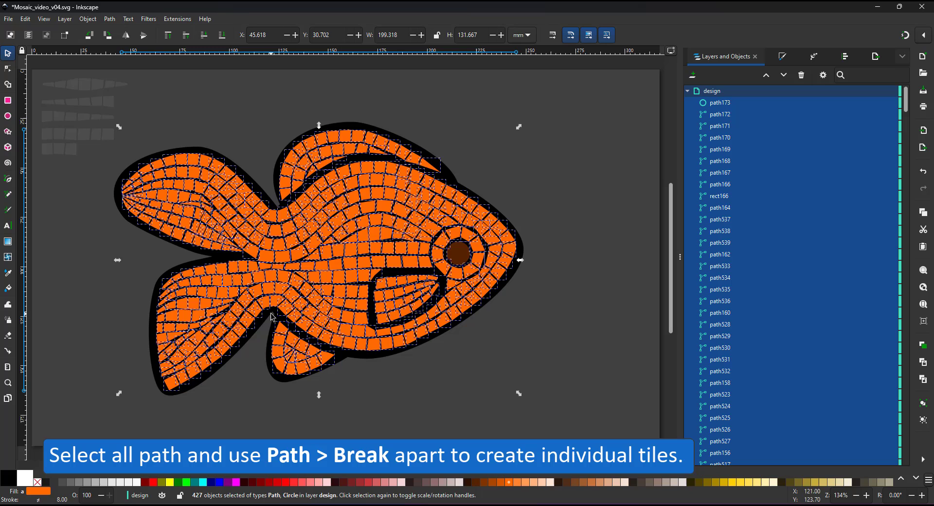
{"action": "left_click", "coordinate": [492, 305]}
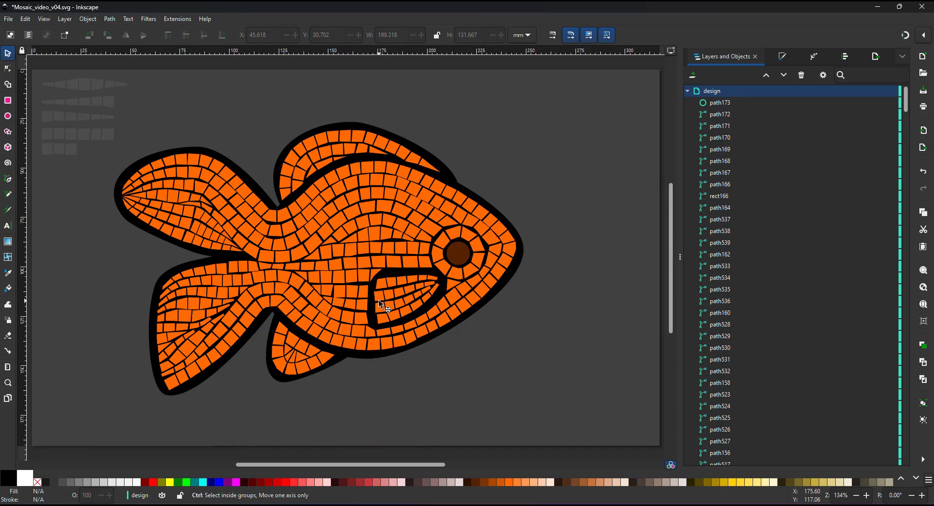
- Examine the nodes of the separated tiles above the pectoral fin with the Node tool
{"action": "scroll", "coordinate": [402, 240], "scroll_direction": "up", "scroll_amount": 4}
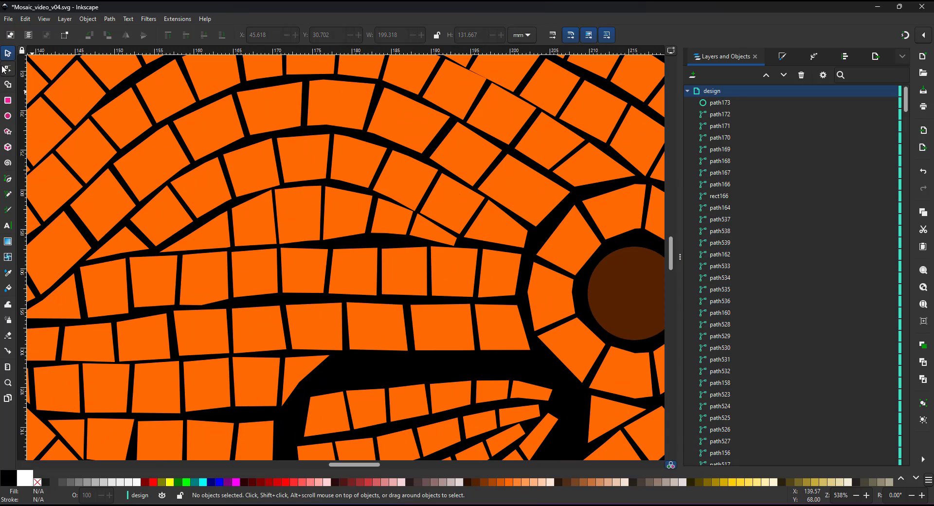
{"action": "left_click", "coordinate": [8, 68]}
{"action": "left_click", "coordinate": [350, 209]}
{"action": "left_click", "coordinate": [392, 217], "text": "shift"}
{"action": "left_click", "coordinate": [435, 229], "text": "shift"}
{"action": "left_click_drag", "start_coordinate": [335, 167], "coordinate": [410, 241]}
{"action": "left_click", "coordinate": [359, 172]}
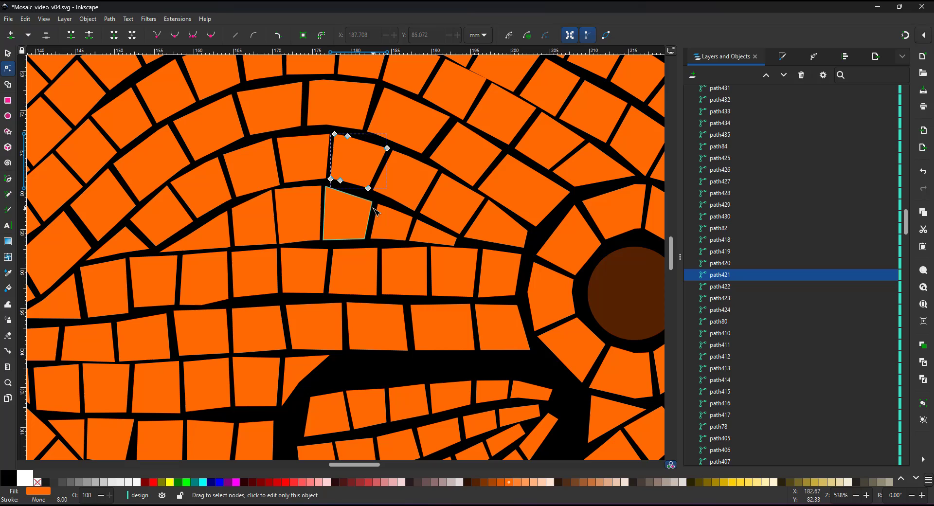
{"action": "key", "text": "Tab"}
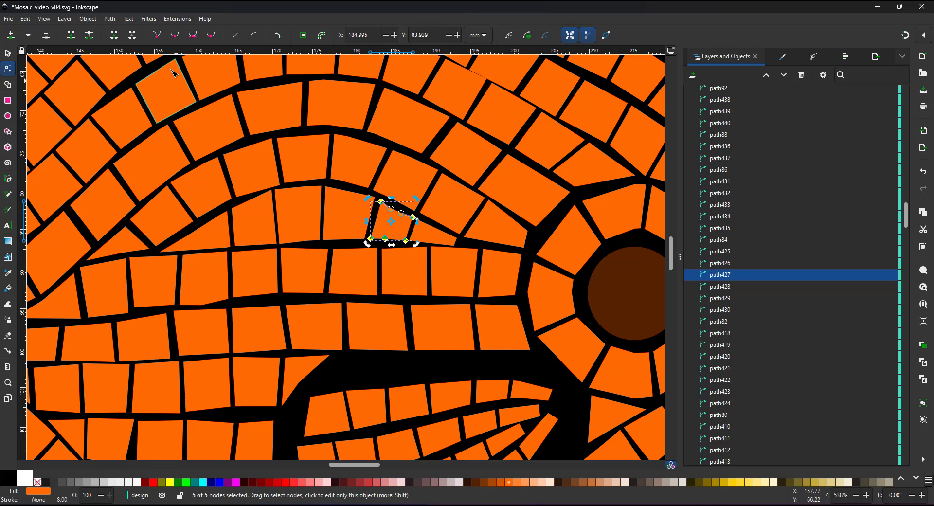
{"action": "key", "text": "5"}
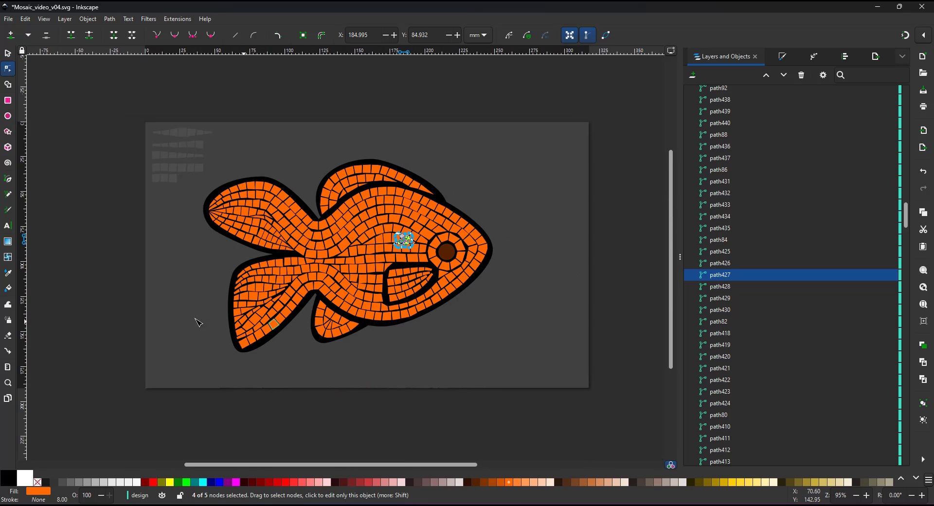
- Collapse the design layer's object list and make the parts layer current
{"action": "left_click", "coordinate": [8, 54]}
{"action": "left_click_drag", "start_coordinate": [906, 210], "coordinate": [905, 90]}
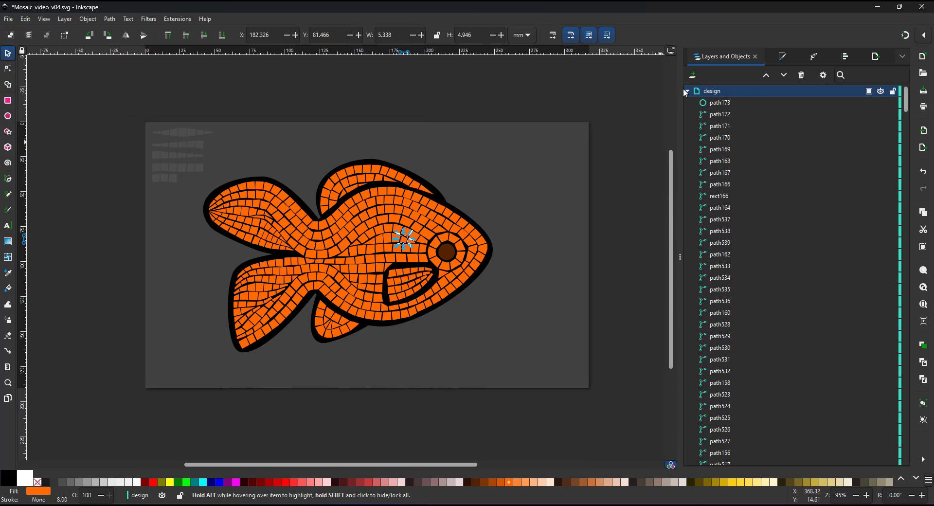
{"action": "left_click", "coordinate": [687, 92]}
{"action": "left_click", "coordinate": [703, 115]}
- Draw a circle about 7.65 mm in diameter beside the fish's tail and fill it with the tiles' orange
{"action": "scroll", "coordinate": [146, 229], "scroll_direction": "up", "scroll_amount": 4}
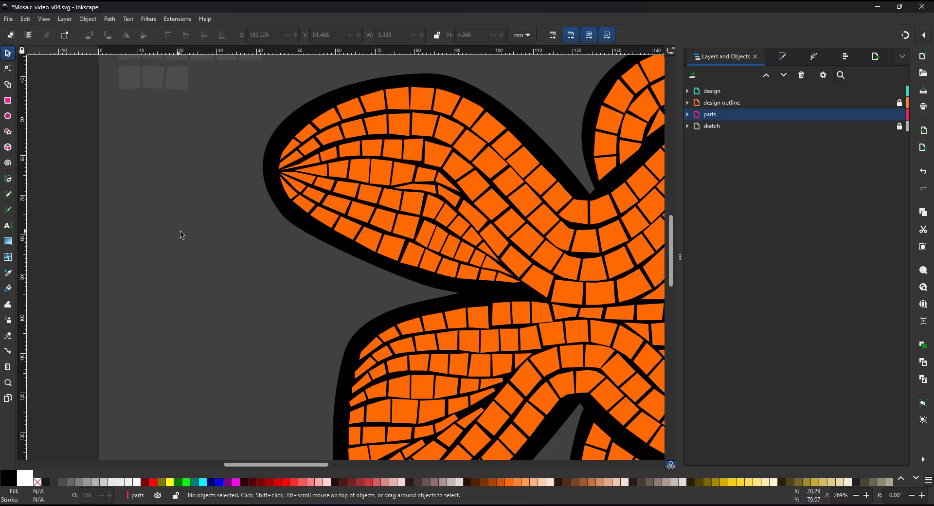
{"action": "left_click", "coordinate": [8, 115]}
{"action": "left_click_drag", "start_coordinate": [216, 125], "coordinate": [248, 212]}
{"action": "key", "text": "d"}
{"action": "left_click", "coordinate": [486, 166]}
- Duplicate the orange circle twice, spacing the copies out in a column below the original
{"action": "left_click", "coordinate": [8, 53]}
{"action": "key", "text": "ctrl+d"}
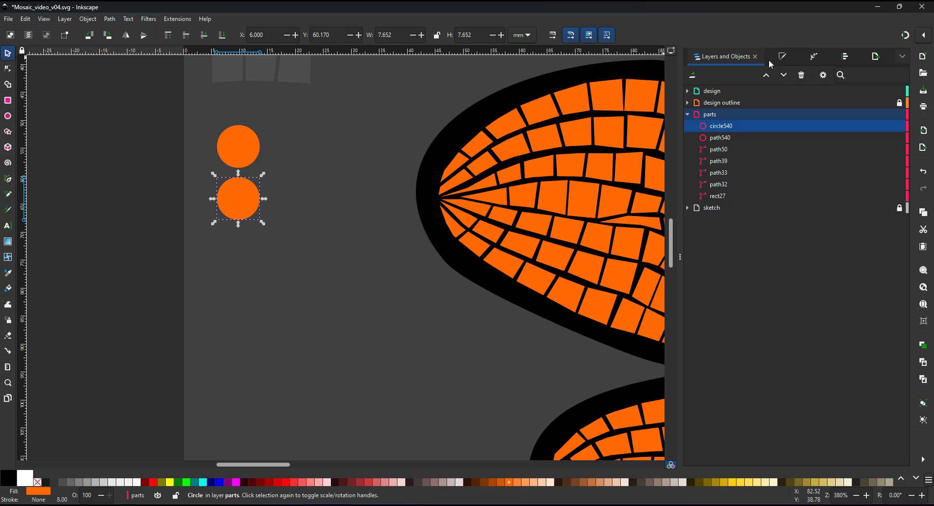
{"action": "left_click_drag", "start_coordinate": [234, 199], "coordinate": [241, 292]}
{"action": "scroll", "coordinate": [238, 292], "scroll_direction": "down", "scroll_amount": 3}
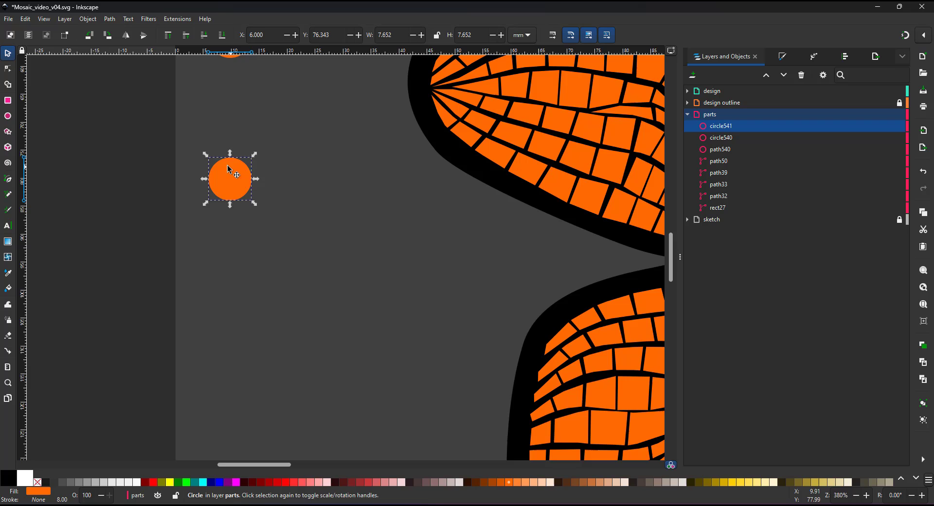
{"action": "key", "text": "ctrl+d"}
{"action": "left_click_drag", "start_coordinate": [242, 172], "coordinate": [242, 321]}
{"action": "scroll", "coordinate": [282, 294], "scroll_direction": "up", "scroll_amount": 5}
- Recolour the uppermost circle of the column to a deep red
{"action": "left_click", "coordinate": [259, 134]}
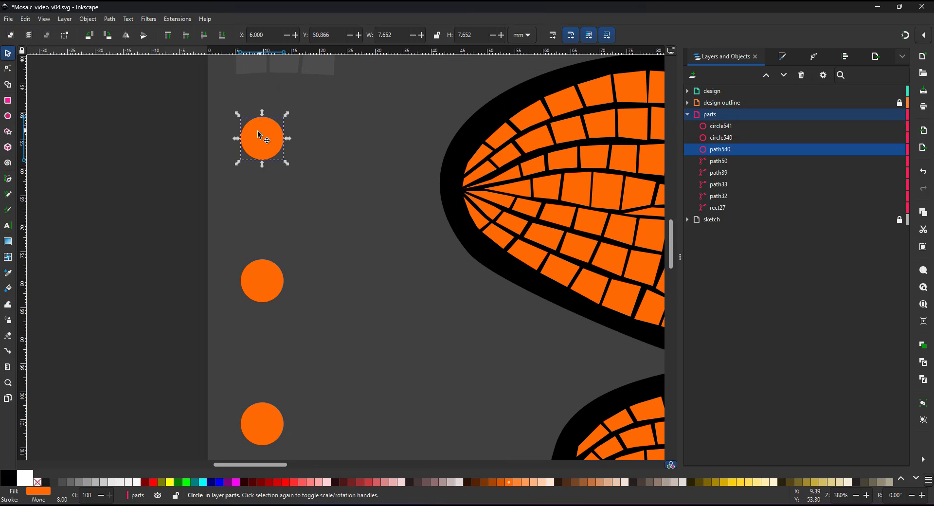
{"action": "left_click", "coordinate": [783, 60]}
{"action": "mouse_move", "coordinate": [875, 226]}
{"action": "left_mouse_down"}
{"action": "mouse_move", "coordinate": [869, 207]}
{"action": "mouse_move", "coordinate": [803, 225]}
{"action": "left_mouse_up"}
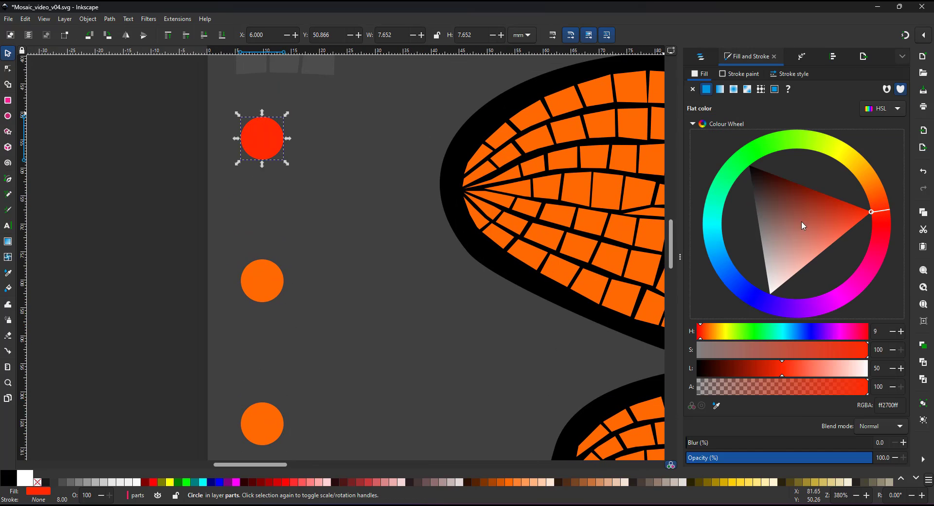
- Add a red-orange circle (e94200) below the red one by sampling a semi-transparent orange duplicate over it, restoring the duplicate's opacity to 100%
{"action": "left_click", "coordinate": [248, 287]}
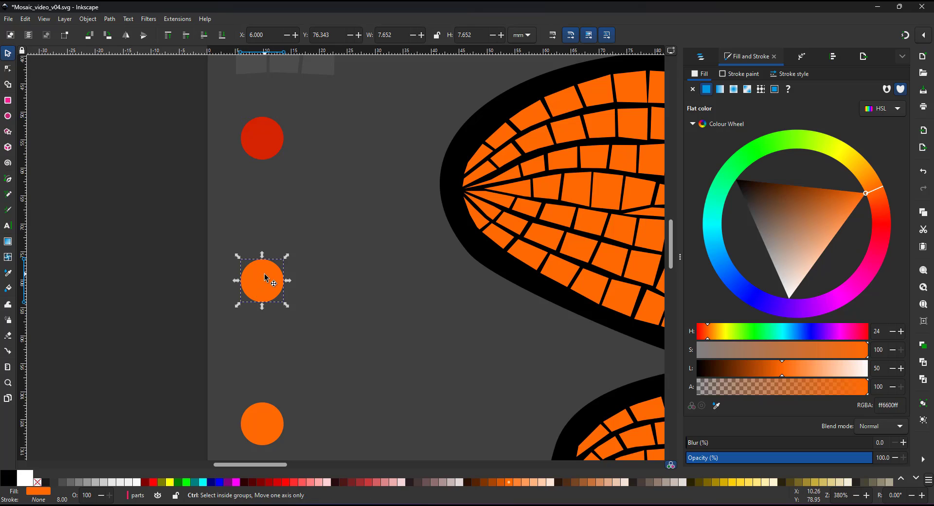
{"action": "left_click_drag", "start_coordinate": [265, 274], "coordinate": [277, 154]}
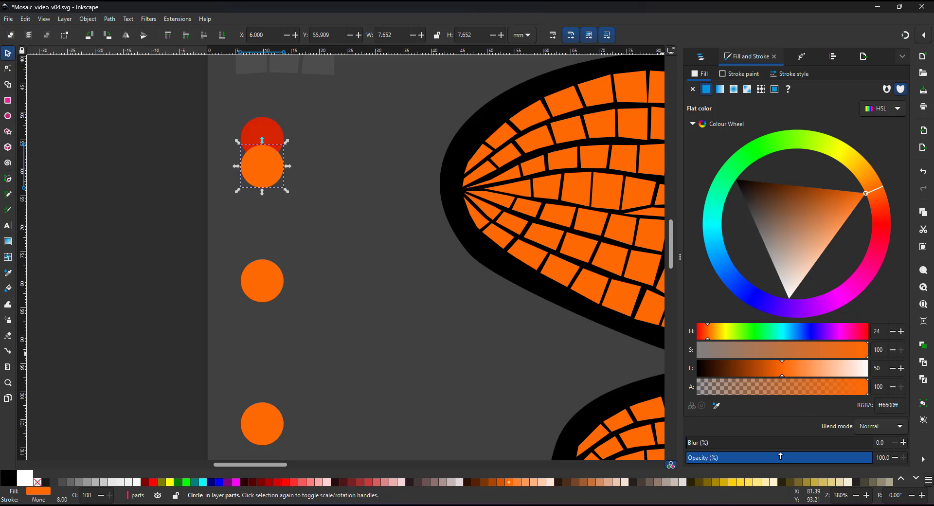
{"action": "left_click", "coordinate": [778, 458]}
{"action": "key", "text": "d"}
{"action": "left_click", "coordinate": [263, 153]}
{"action": "left_click_drag", "start_coordinate": [771, 458], "coordinate": [873, 458]}
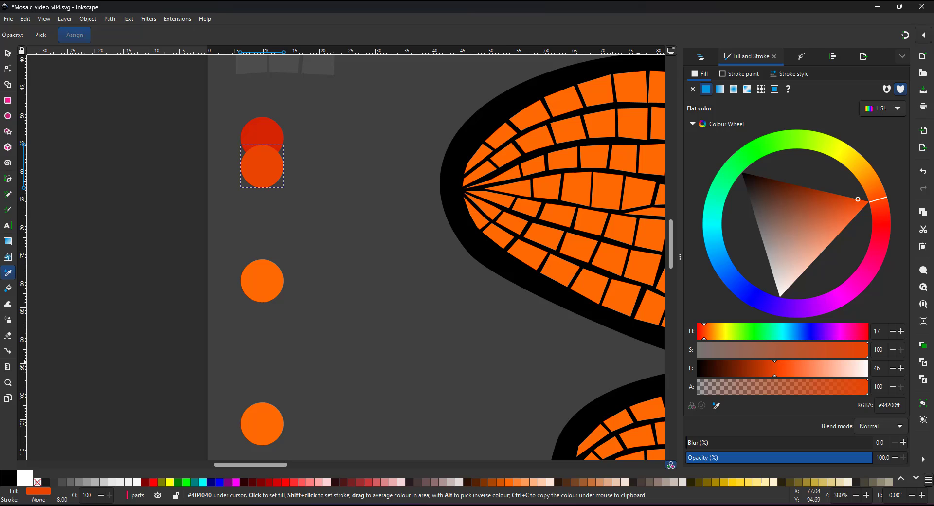
{"action": "left_click", "coordinate": [7, 52]}
{"action": "left_click_drag", "start_coordinate": [254, 169], "coordinate": [256, 191]}
- Add an f65700 circle between the red-orange and orange ones by sampling a 58.3% opacity duplicate's overlap, restoring its opacity to 100%
{"action": "left_click", "coordinate": [271, 282]}
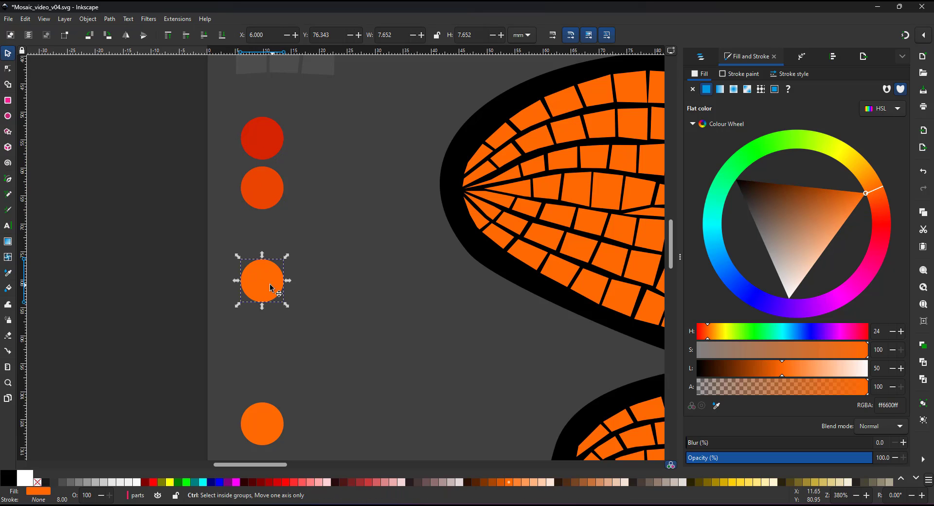
{"action": "key", "text": "ctrl+d"}
{"action": "left_click_drag", "start_coordinate": [271, 282], "coordinate": [263, 223]}
{"action": "left_click", "coordinate": [794, 457]}
{"action": "key", "text": "d"}
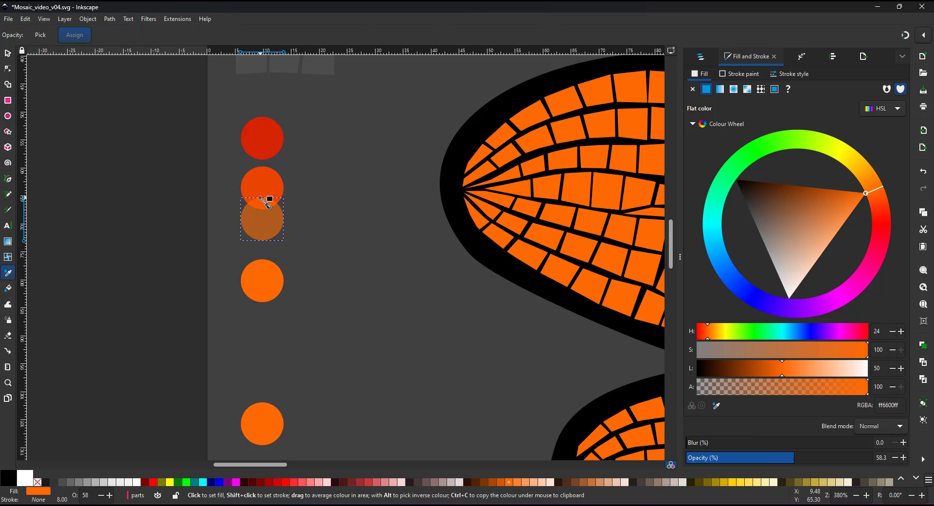
{"action": "left_click", "coordinate": [266, 202]}
{"action": "left_click", "coordinate": [871, 458]}
{"action": "left_click", "coordinate": [7, 52]}
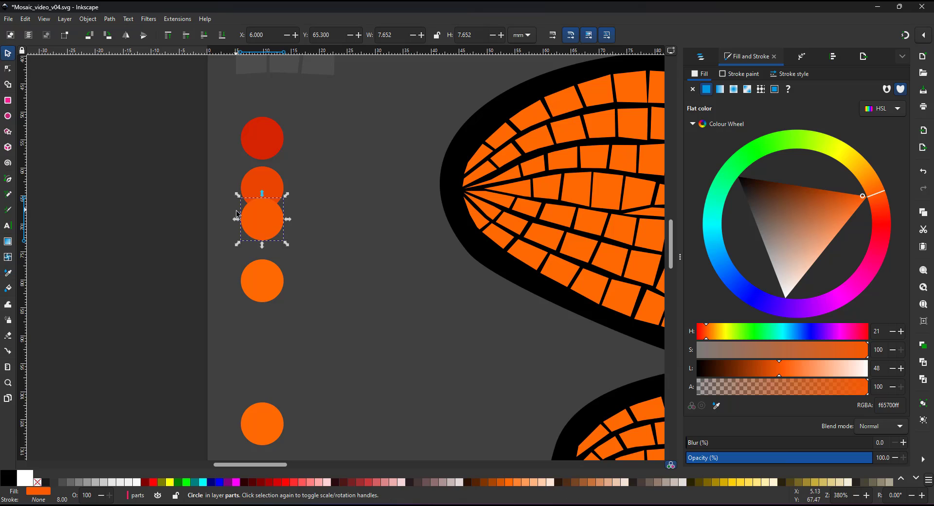
{"action": "left_click_drag", "start_coordinate": [263, 223], "coordinate": [262, 239]}
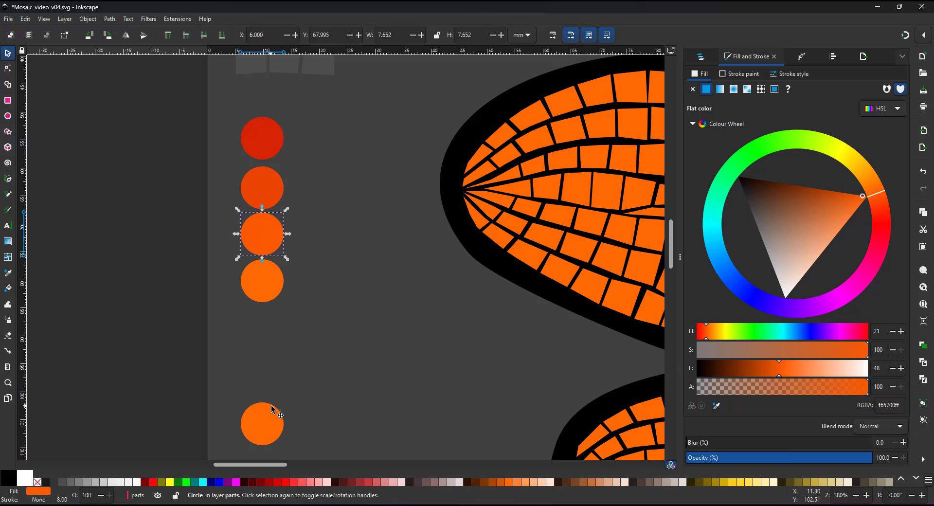
- Recolour the lowest circle to light orange ff9147 and add a duplicate below it in paler orange ffb889
{"action": "left_click", "coordinate": [265, 416]}
{"action": "left_click", "coordinate": [845, 223]}
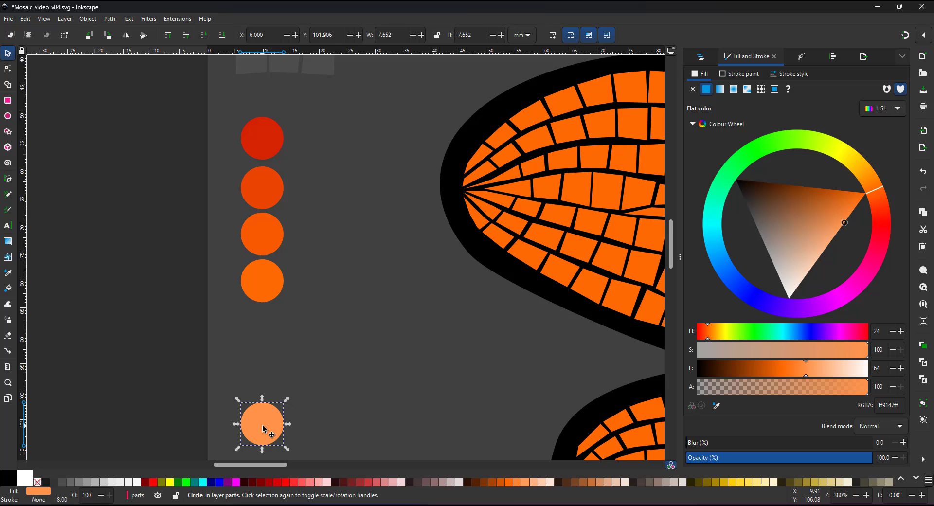
{"action": "scroll", "coordinate": [282, 388], "scroll_direction": "down", "scroll_amount": 3}
{"action": "key", "text": "ctrl+d"}
{"action": "left_click_drag", "start_coordinate": [259, 362], "coordinate": [261, 408]}
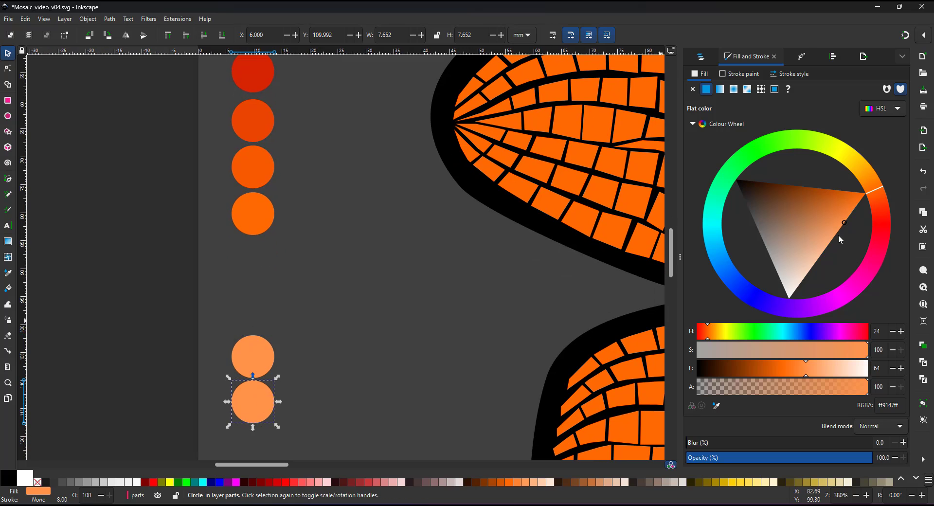
{"action": "left_click", "coordinate": [827, 248]}
- Add an intermediate circle below the orange one by sampling a light orange duplicate's overlap at 50.8% opacity, restoring its opacity to 100%
{"action": "left_click", "coordinate": [271, 355]}
{"action": "key", "text": "ctrl+d"}
{"action": "left_click_drag", "start_coordinate": [271, 355], "coordinate": [249, 243]}
{"action": "left_click", "coordinate": [781, 462]}
{"action": "key", "text": "d"}
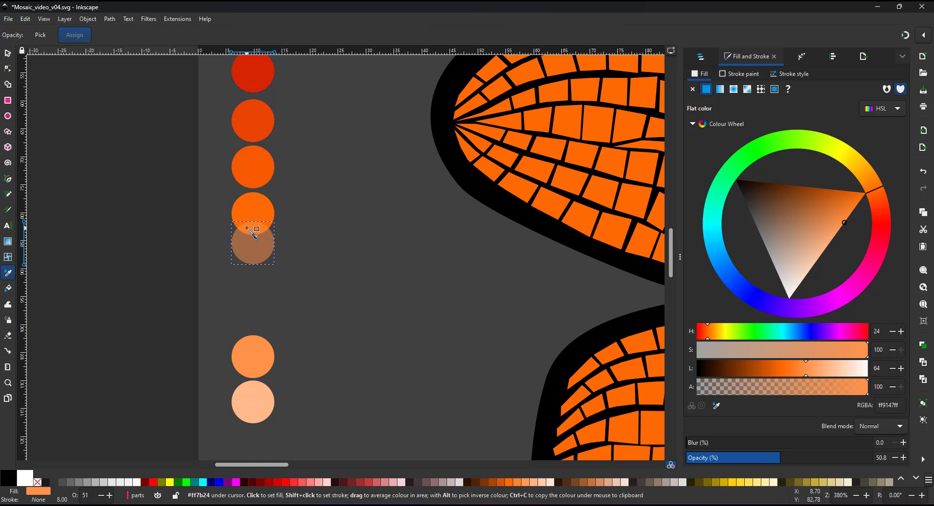
{"action": "left_click", "coordinate": [253, 230]}
{"action": "left_click_drag", "start_coordinate": [847, 459], "coordinate": [876, 459]}
{"action": "left_click", "coordinate": [8, 54]}
{"action": "left_click_drag", "start_coordinate": [258, 258], "coordinate": [256, 281]}
- Move the two lightest circles up to close the column, and distribute all the swatch circles with even vertical gaps
{"action": "left_click_drag", "start_coordinate": [262, 351], "coordinate": [265, 308]}
{"action": "left_click_drag", "start_coordinate": [261, 402], "coordinate": [261, 359]}
{"action": "scroll", "coordinate": [270, 345], "scroll_direction": "down", "scroll_amount": 2}
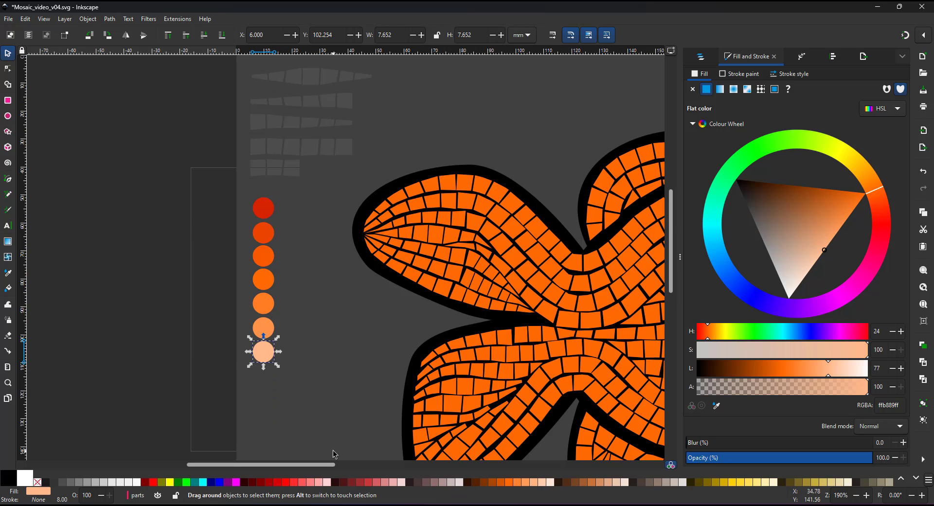
{"action": "key", "text": "ctrl+a"}
{"action": "left_click", "coordinate": [831, 58]}
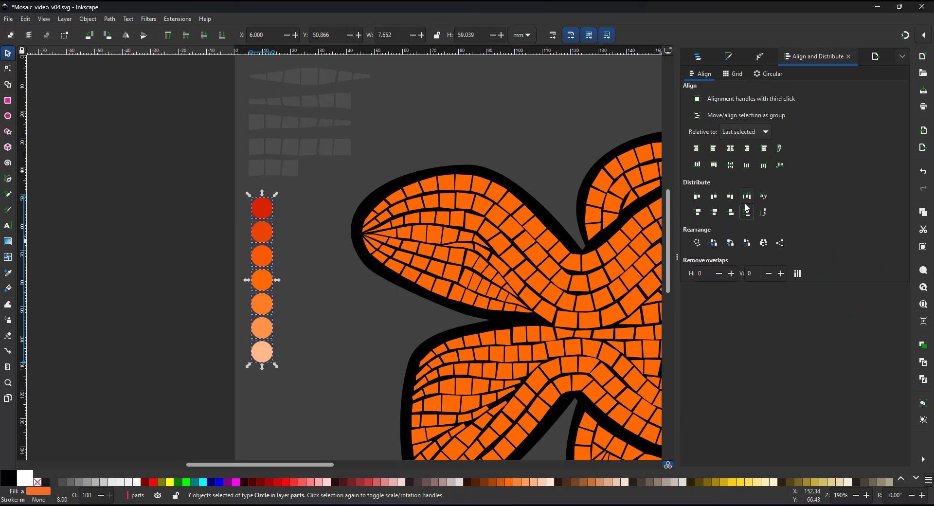
{"action": "left_click", "coordinate": [723, 58]}
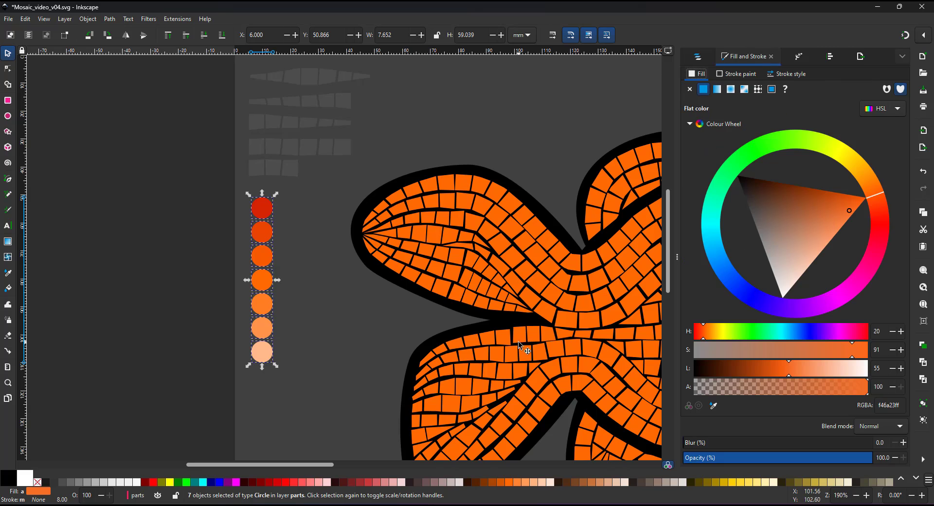
- Recolour the tiles of the lower tail lobe, lower body and lower fins with the light orange swatch (ff9147)
{"action": "left_click_drag", "start_coordinate": [584, 219], "coordinate": [495, 179]}
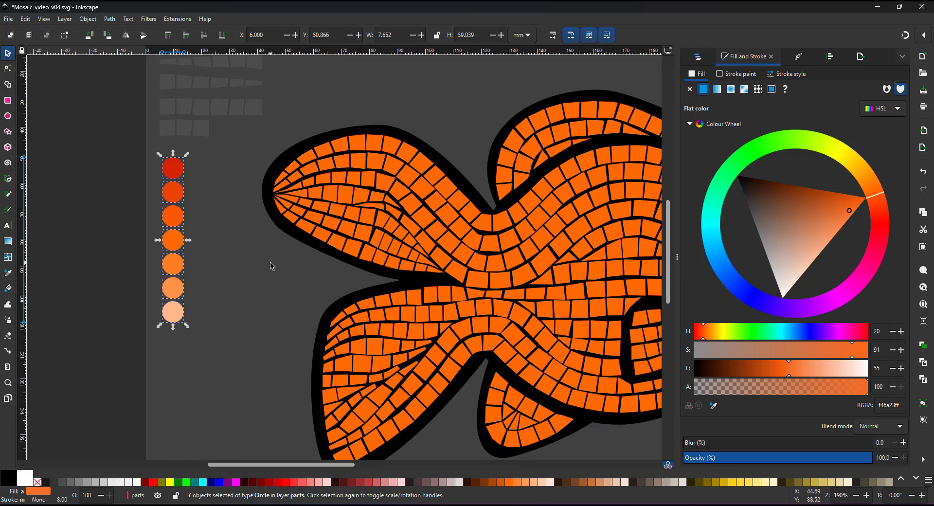
{"action": "scroll", "coordinate": [271, 266], "scroll_direction": "down", "scroll_amount": 2}
{"action": "left_click", "coordinate": [268, 157]}
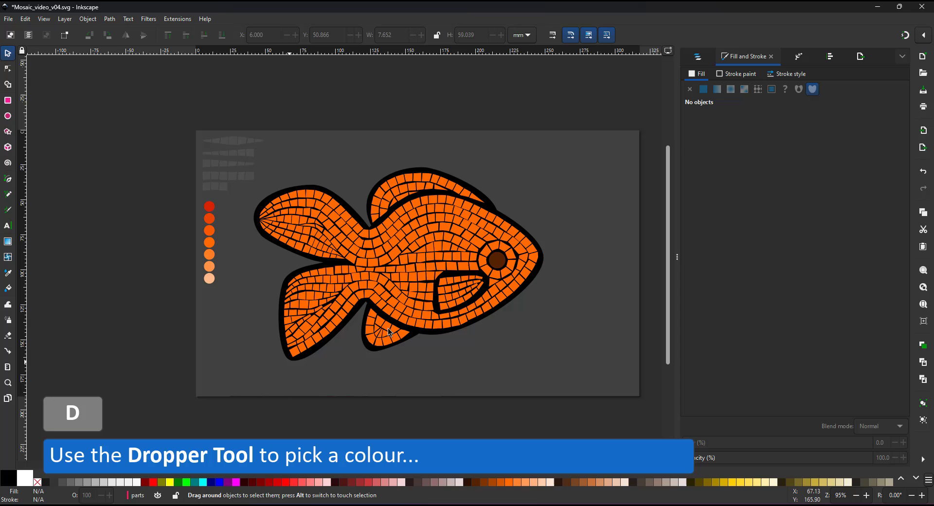
{"action": "left_click_drag", "start_coordinate": [262, 386], "coordinate": [582, 270]}
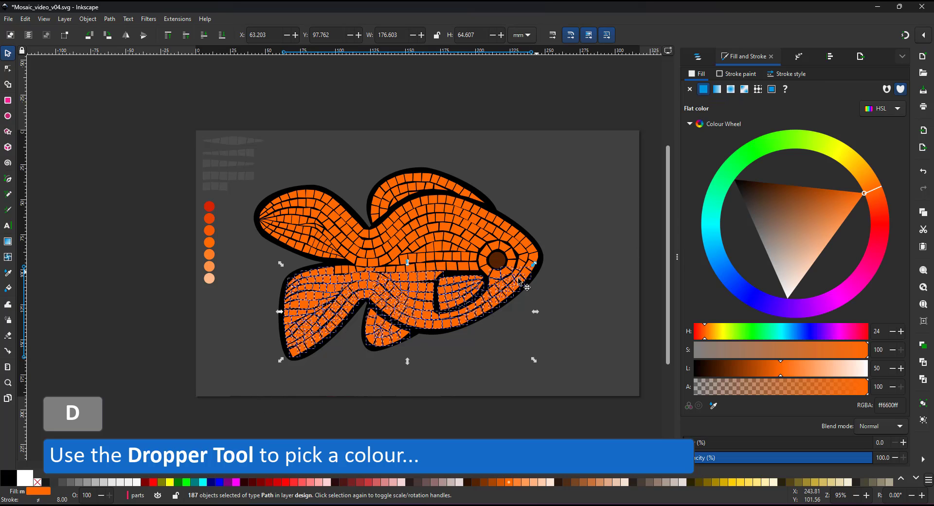
{"action": "key", "text": "d"}
{"action": "left_click", "coordinate": [209, 266]}
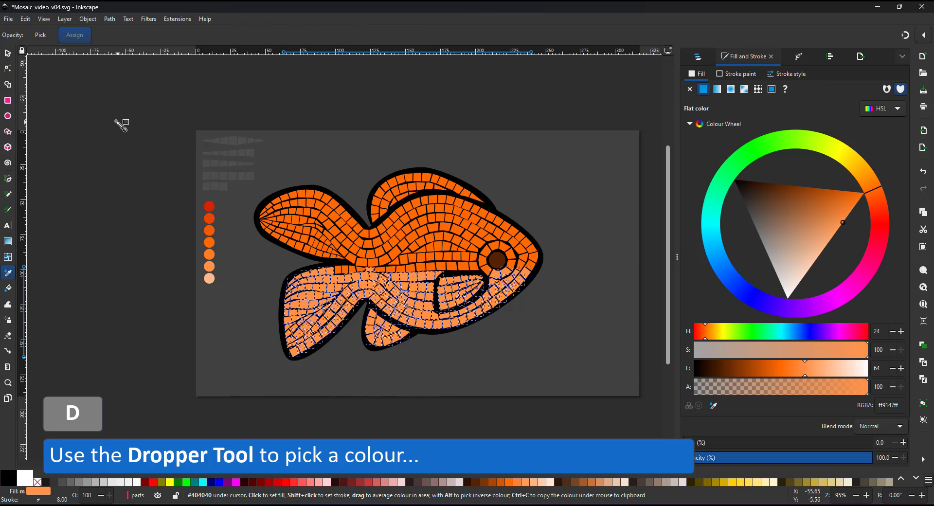
{"action": "left_click", "coordinate": [7, 53]}
- Recolour the tiles of the dorsal fin, upper back and upper tail lobe with the red-orange swatch (e94200)
{"action": "left_click_drag", "start_coordinate": [287, 115], "coordinate": [526, 239]}
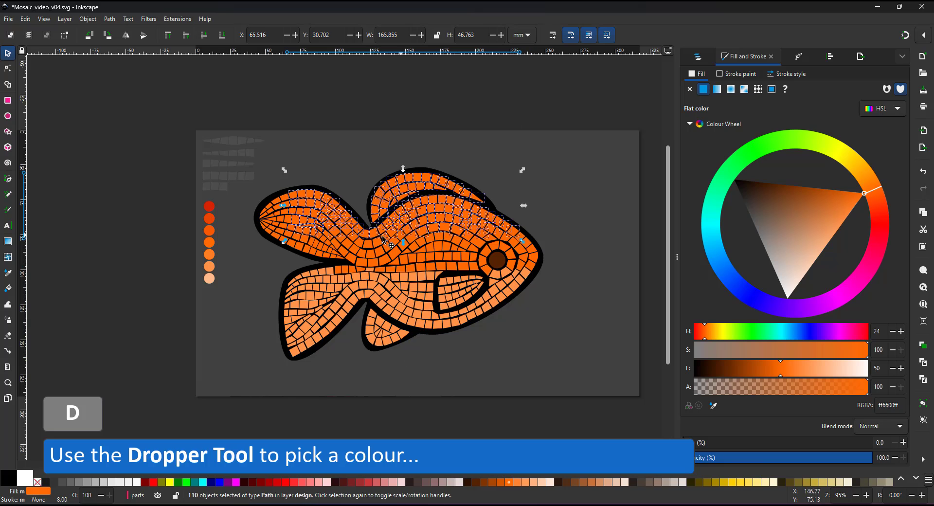
{"action": "key", "text": "d"}
{"action": "left_click", "coordinate": [209, 218]}
{"action": "left_click", "coordinate": [8, 53]}
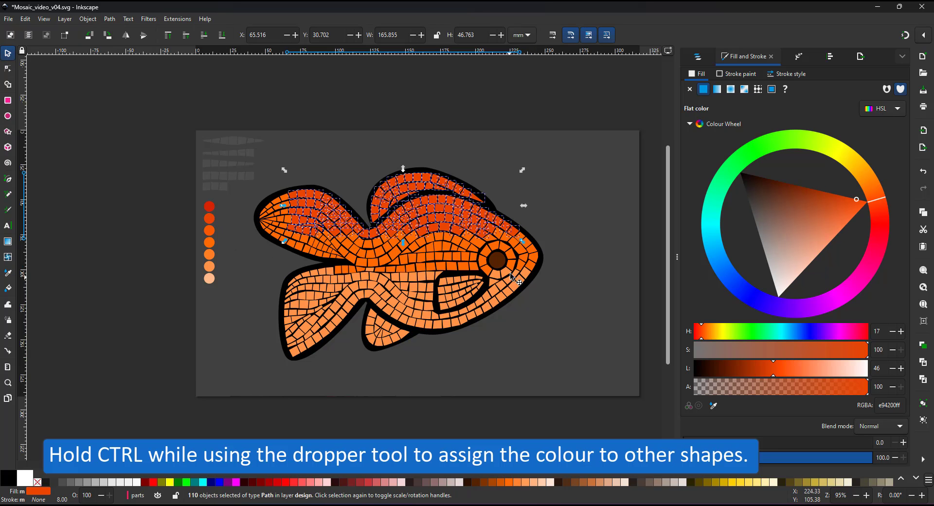
- Fill the fish's eye circle with white
{"action": "left_click", "coordinate": [502, 263]}
{"action": "left_click", "coordinate": [137, 482]}
{"action": "left_click", "coordinate": [299, 386]}
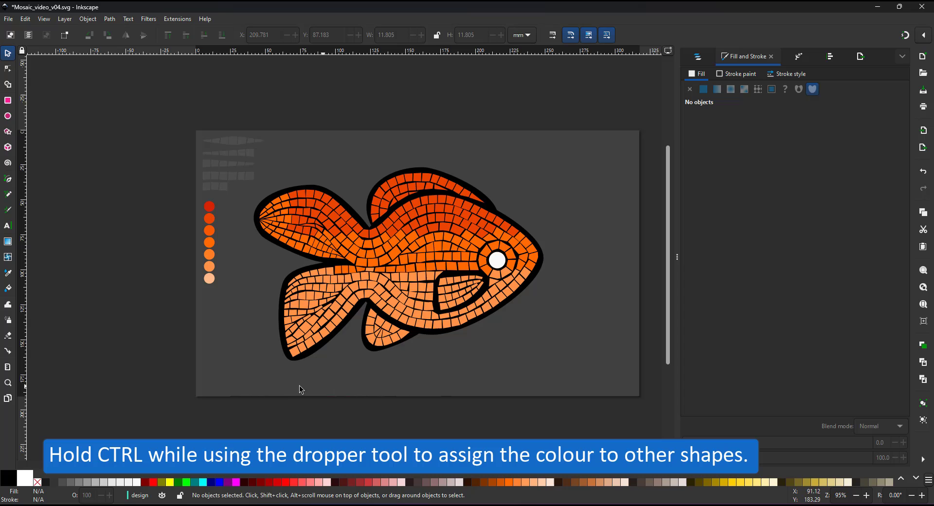
- Undo the white eye fill and fill the fish's eye circle with a very dark red instead
{"action": "key", "text": "ctrl+z"}
{"action": "scroll", "coordinate": [513, 258], "scroll_direction": "up", "scroll_amount": 5}
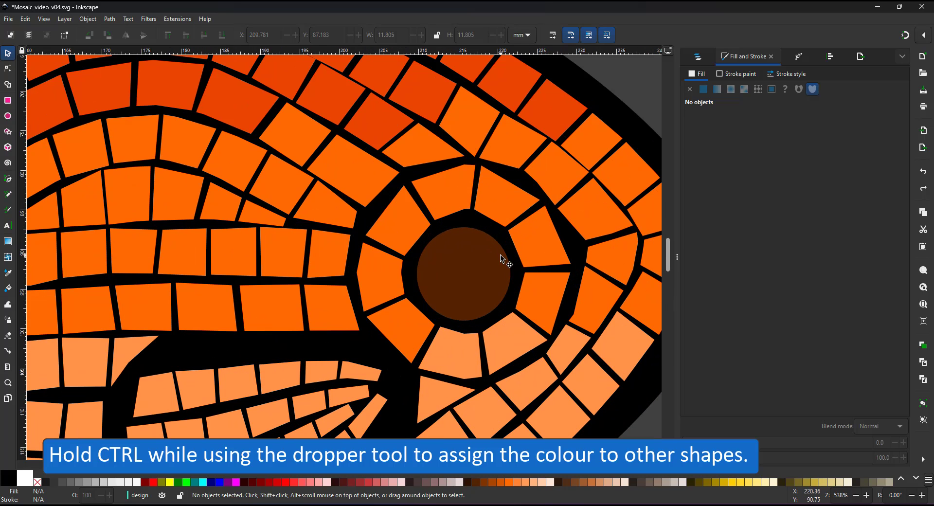
{"action": "left_click", "coordinate": [468, 261]}
{"action": "left_click", "coordinate": [244, 482]}
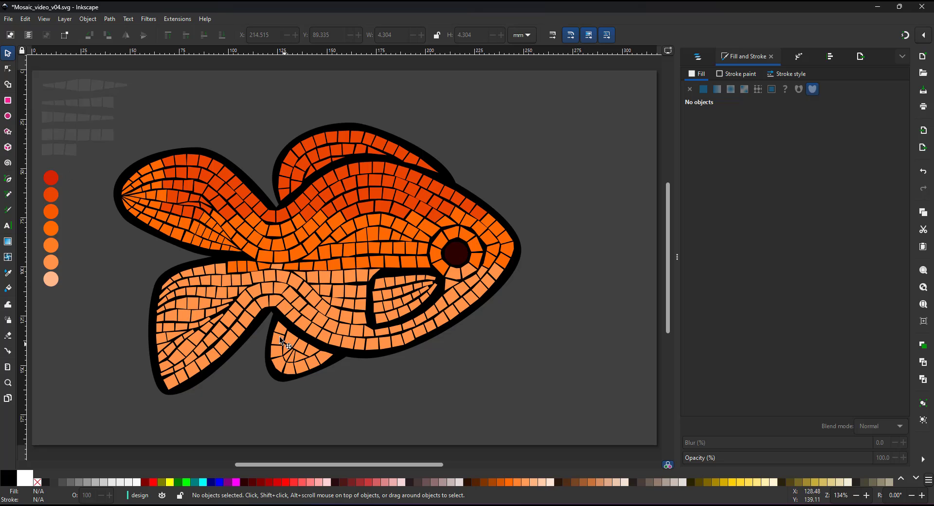
- Recolour the upper-edge tiles of the small belly fin with the red swatch (d42000)
{"action": "left_click", "coordinate": [280, 329]}
{"action": "key", "text": "d"}
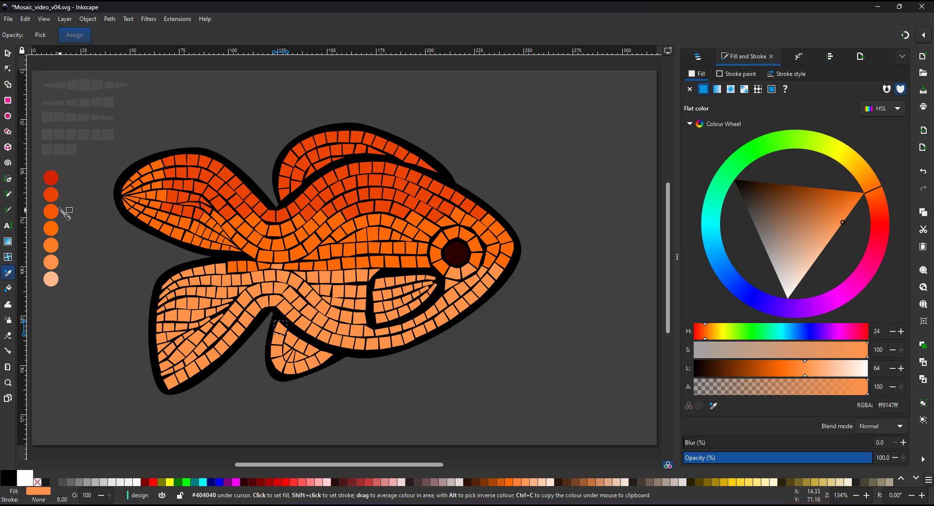
{"action": "left_click", "coordinate": [50, 179]}
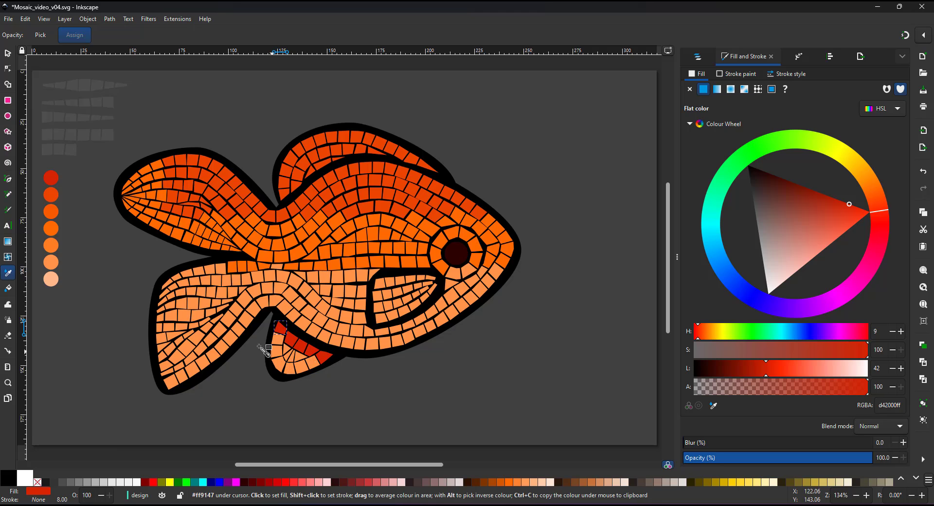
- Recolour the inner tiles of the small belly fin, beside its red row, with the red-orange swatch (e94200)
{"action": "key", "text": "s"}
{"action": "left_click", "coordinate": [275, 342]}
{"action": "key", "text": "d"}
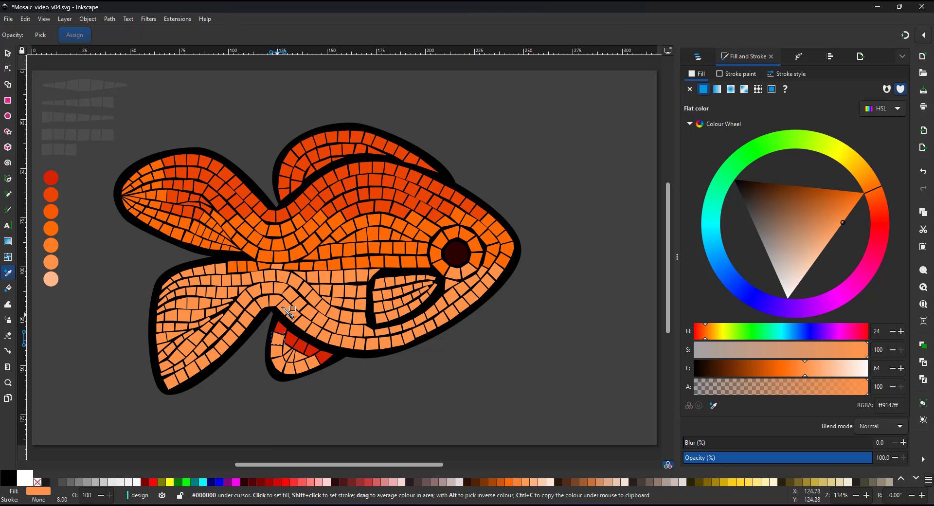
{"action": "key", "text": "ctrl+z"}
{"action": "left_click", "coordinate": [51, 193]}
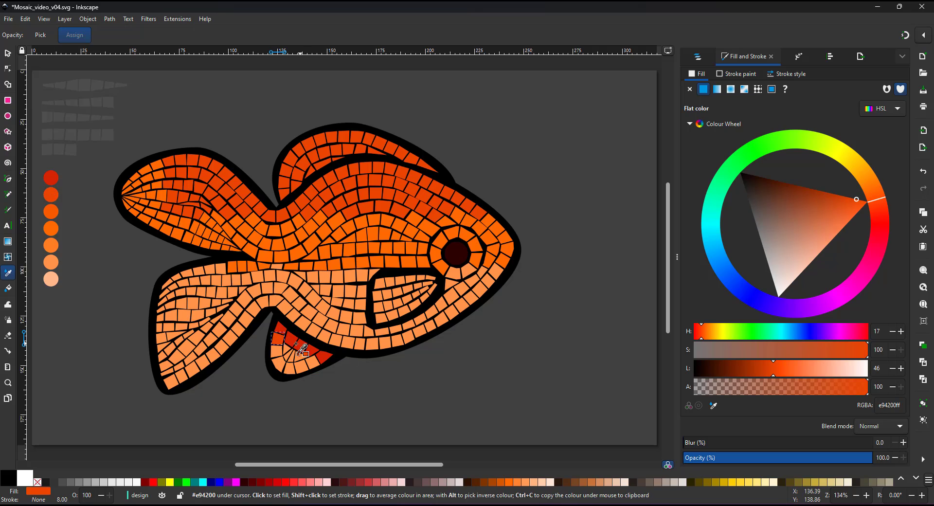
{"action": "left_click", "coordinate": [287, 348], "text": "ctrl"}
{"action": "left_click", "coordinate": [292, 355], "text": "ctrl"}
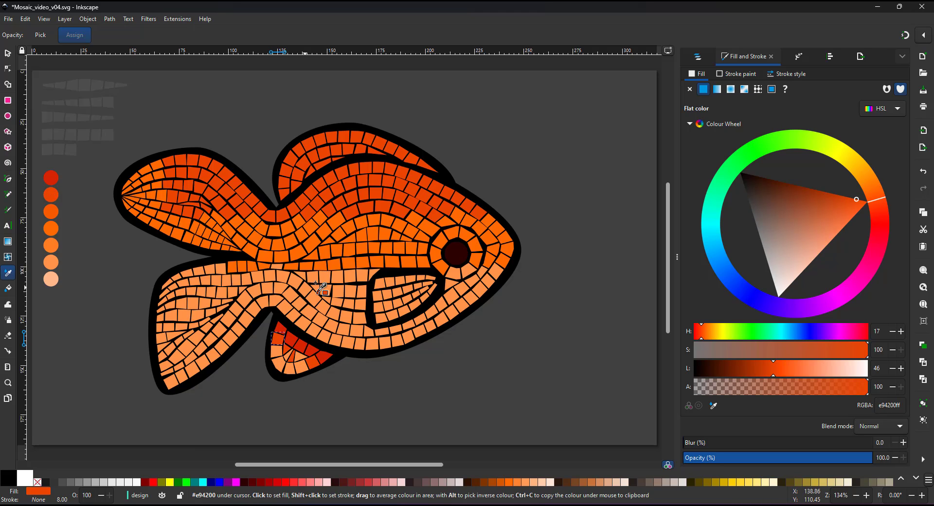
- Recolour the tiles along the lower tail lobe's inner edge, the tail root and the rear belly edge with red-orange (e94200)
{"action": "left_click", "coordinate": [253, 305], "text": "ctrl"}
{"action": "left_click", "coordinate": [245, 298], "text": "ctrl"}
{"action": "left_click", "coordinate": [238, 331], "text": "ctrl"}
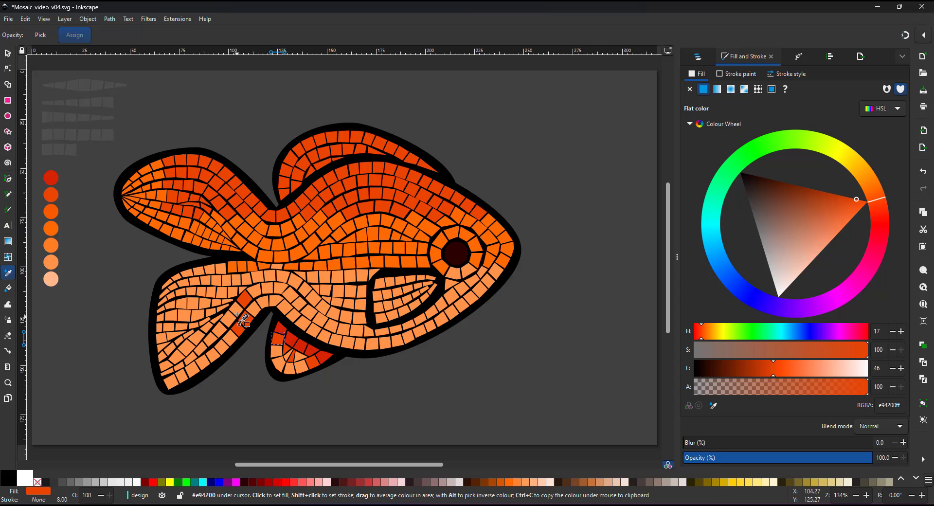
{"action": "left_click", "coordinate": [236, 310], "text": "ctrl"}
{"action": "left_click", "coordinate": [230, 338], "text": "ctrl"}
{"action": "left_click", "coordinate": [263, 301], "text": "ctrl"}
{"action": "left_click", "coordinate": [276, 301], "text": "ctrl"}
{"action": "left_click", "coordinate": [293, 315], "text": "ctrl"}
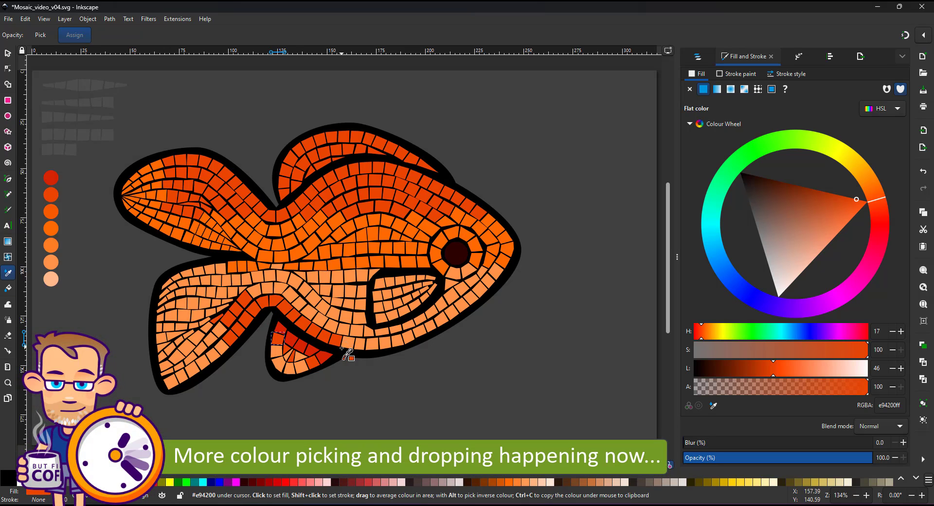
{"action": "left_click_drag", "start_coordinate": [245, 245], "coordinate": [256, 250]}
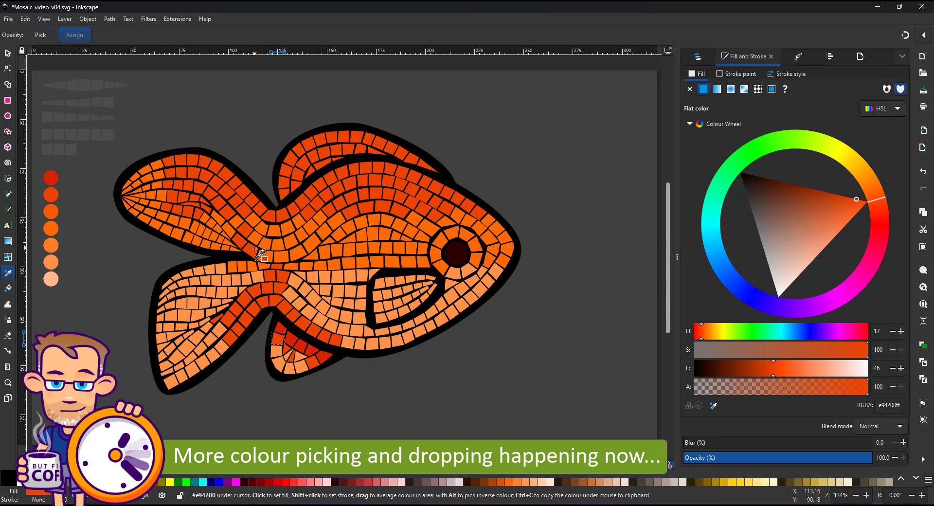
- Recolour the outer-edge tiles of the small belly fin with the orange swatch (ff6600)
{"action": "key", "text": "s"}
{"action": "key", "text": "ctrl+z"}
{"action": "left_click", "coordinate": [276, 354]}
{"action": "key", "text": "d"}
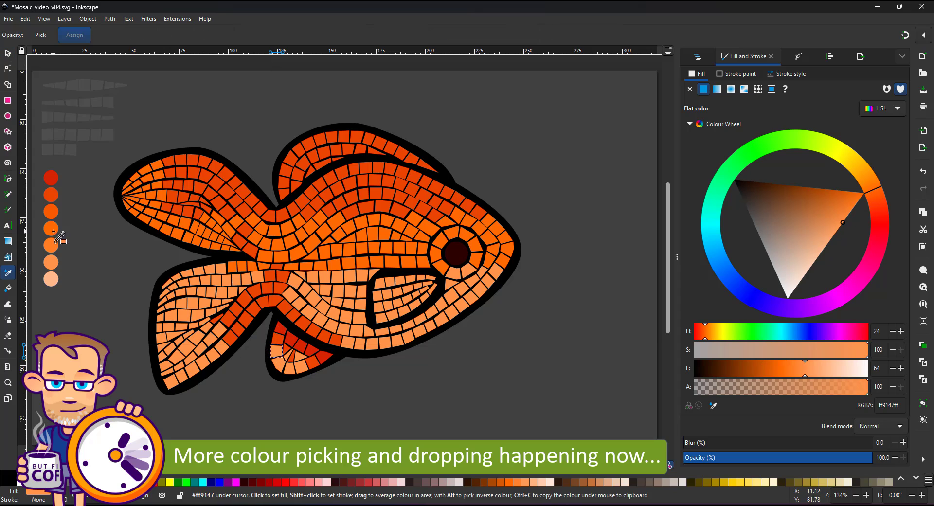
{"action": "left_click", "coordinate": [48, 227]}
{"action": "left_click_drag", "start_coordinate": [54, 230], "coordinate": [54, 230]}
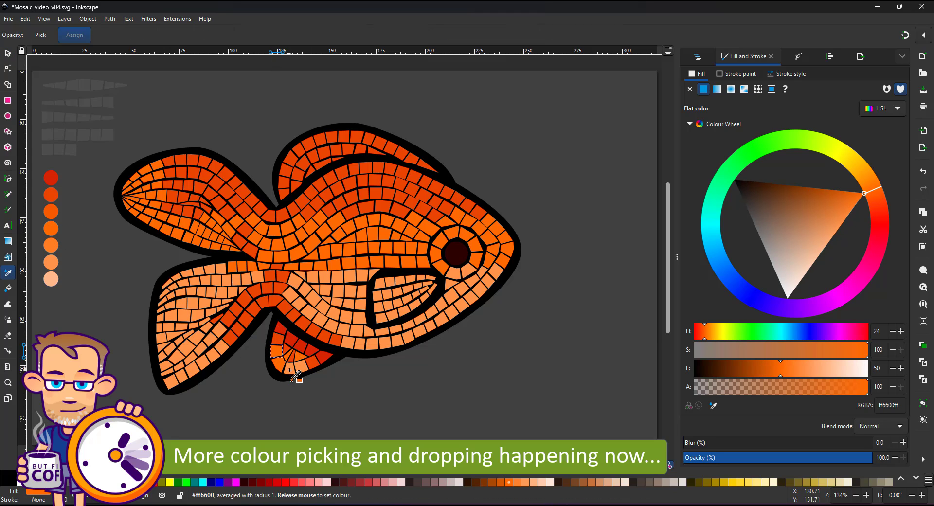
- Recolour the upper and front tiles of the ring around the eye with light orange (ff9147)
{"action": "key", "text": "space"}
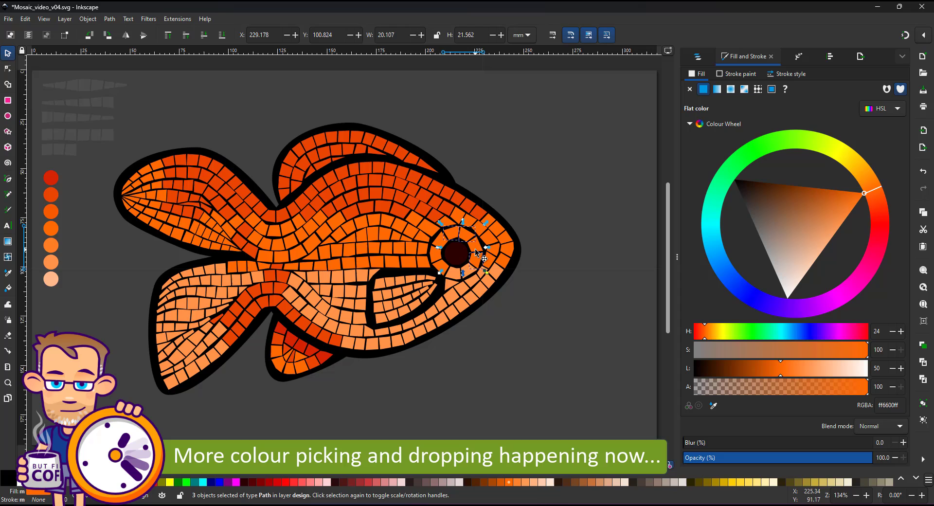
{"action": "left_click", "coordinate": [475, 247], "text": "shift"}
{"action": "key", "text": "d"}
{"action": "left_click", "coordinate": [471, 272]}
- Recolour the bottom tiles of the ring around the eye with orange (ff6600)
{"action": "key", "text": "s"}
{"action": "left_click", "coordinate": [454, 274]}
{"action": "left_click", "coordinate": [469, 271], "text": "shift"}
{"action": "key", "text": "d"}
{"action": "left_click", "coordinate": [436, 255]}
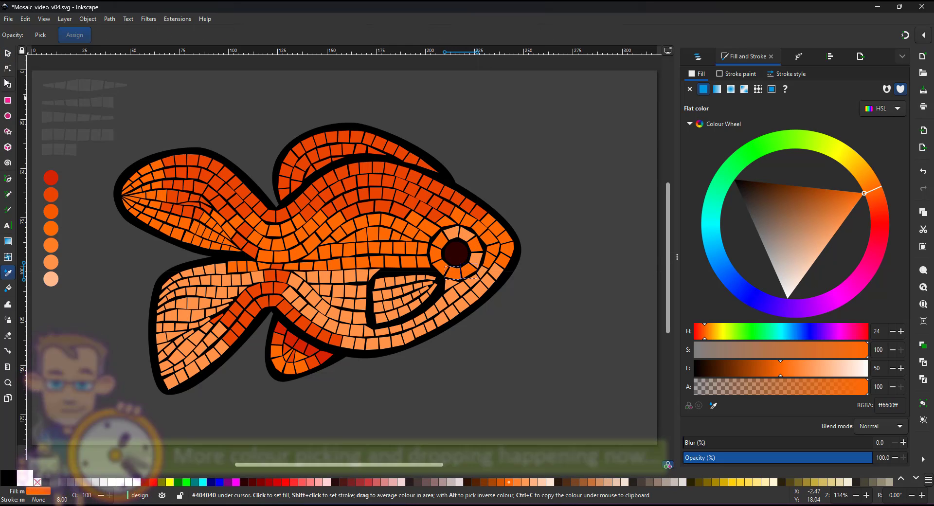
- Recolour the two rear tiles of the ring around the eye with red-orange (e94200)
{"action": "left_click", "coordinate": [7, 53]}
{"action": "left_click", "coordinate": [441, 268]}
{"action": "left_click", "coordinate": [436, 254], "text": "shift"}
{"action": "key", "text": "d"}
{"action": "left_click", "coordinate": [428, 206]}
- Recolour the cheek tiles between the eye ring and the pectoral fin's tip with the red swatch (d42000)
{"action": "left_click", "coordinate": [7, 53]}
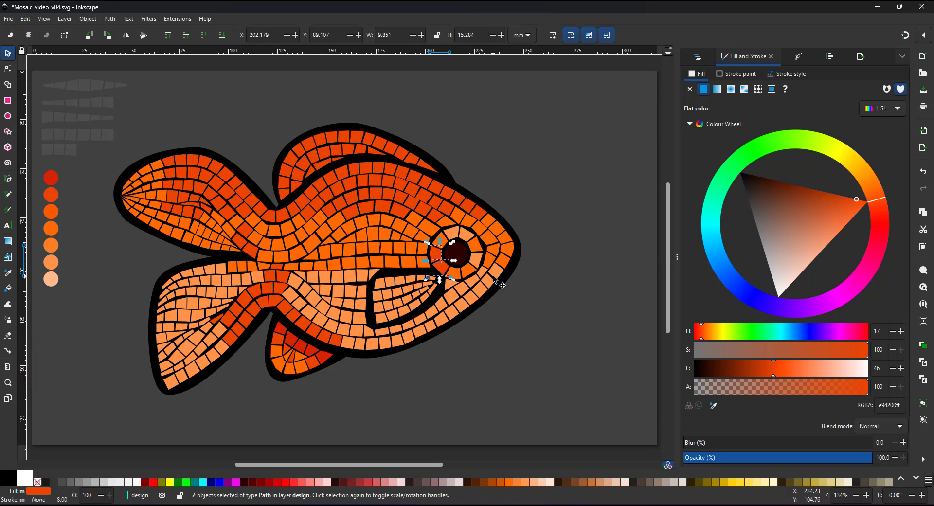
{"action": "left_click", "coordinate": [451, 290]}
{"action": "left_click", "coordinate": [455, 312], "text": "shift"}
{"action": "key", "text": "d"}
{"action": "left_click", "coordinate": [57, 183]}
{"action": "left_click", "coordinate": [51, 179]}
- Recolour the remaining light orange tiles along the lower face, below the eye, with red-orange (e94200)
{"action": "key", "text": "s"}
{"action": "left_click", "coordinate": [462, 289]}
{"action": "left_click", "coordinate": [492, 271], "text": "shift"}
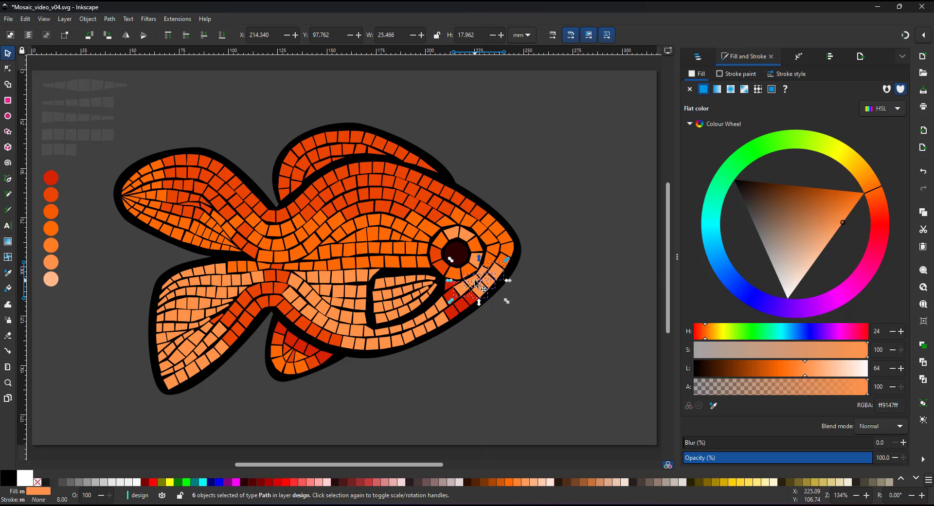
{"action": "key", "text": "space"}
{"action": "left_click", "coordinate": [452, 317]}
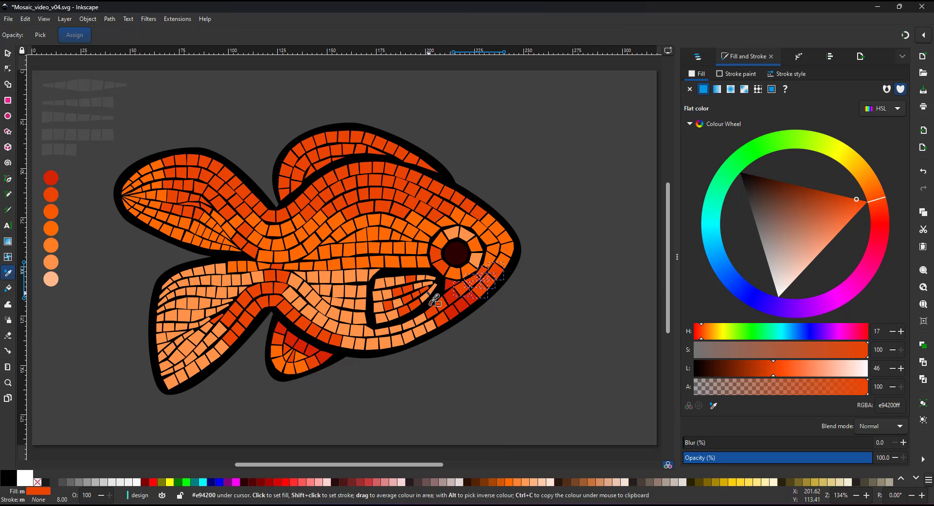
- Recolour the tip tile of the pectoral fin and the body tiles bordering that fin with red (d42000)
{"action": "key", "text": "space"}
{"action": "left_click", "coordinate": [430, 278]}
{"action": "scroll", "coordinate": [445, 296], "scroll_direction": "up", "scroll_amount": 2}
{"action": "key", "text": "space"}
{"action": "left_click", "coordinate": [453, 274]}
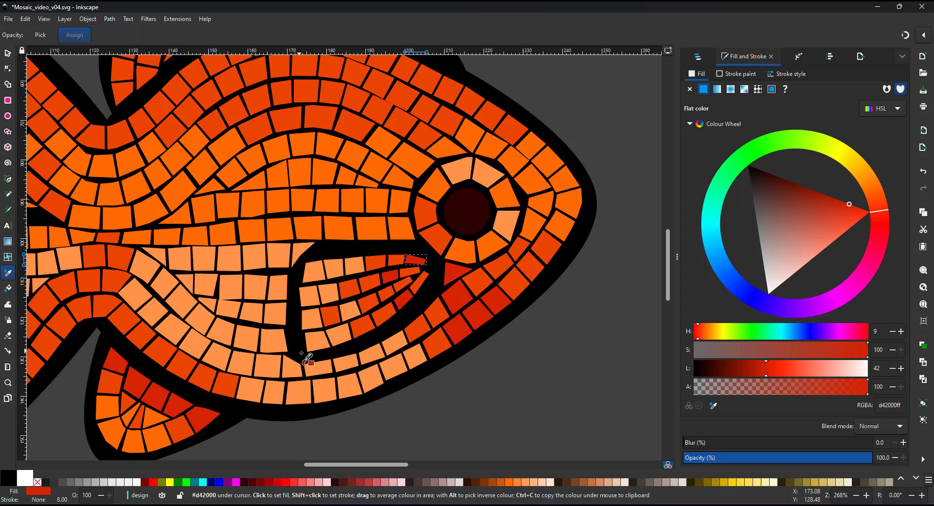
- Match the fill of the tile just in front of the eye ring to a neighbouring face tile
{"action": "key", "text": "space"}
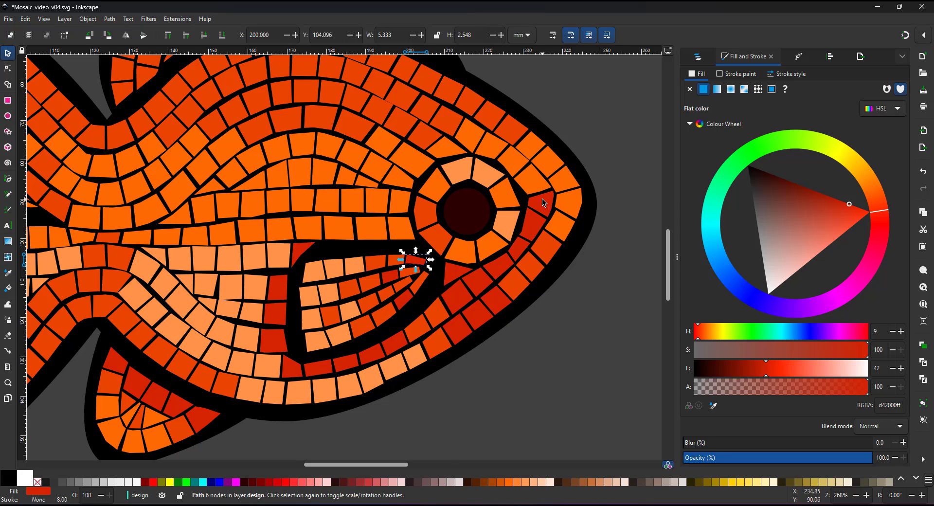
{"action": "left_click", "coordinate": [543, 202]}
{"action": "key", "text": "space"}
{"action": "left_click", "coordinate": [554, 247]}
- Recolour middle tiles of the pectoral fin and scattered belly and tail-root tiles with orange (ff6600)
{"action": "scroll", "coordinate": [570, 268], "scroll_direction": "down", "scroll_amount": 2}
{"action": "key", "text": "space"}
{"action": "left_click", "coordinate": [463, 267]}
{"action": "key", "text": "space"}
{"action": "left_click", "coordinate": [459, 249]}
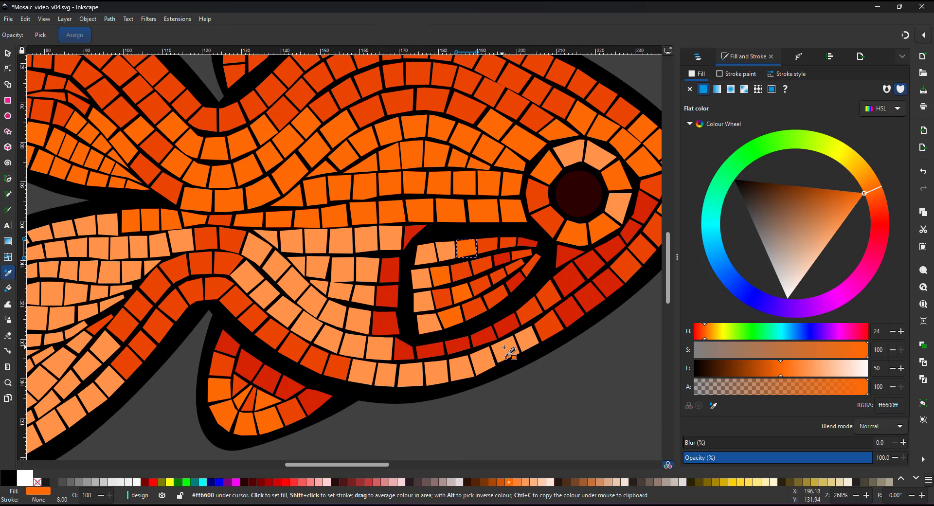
{"action": "left_click", "coordinate": [236, 299], "text": "ctrl"}
{"action": "left_click", "coordinate": [389, 239], "text": "ctrl"}
- Recolour the tiles along the belly's lower edge and scattered tiles behind the pectoral fin with the lightest swatch (ffb889)
{"action": "key", "text": "space"}
{"action": "scroll", "coordinate": [351, 336], "scroll_direction": "down", "scroll_amount": 2}
{"action": "left_click", "coordinate": [311, 335]}
{"action": "key", "text": "space"}
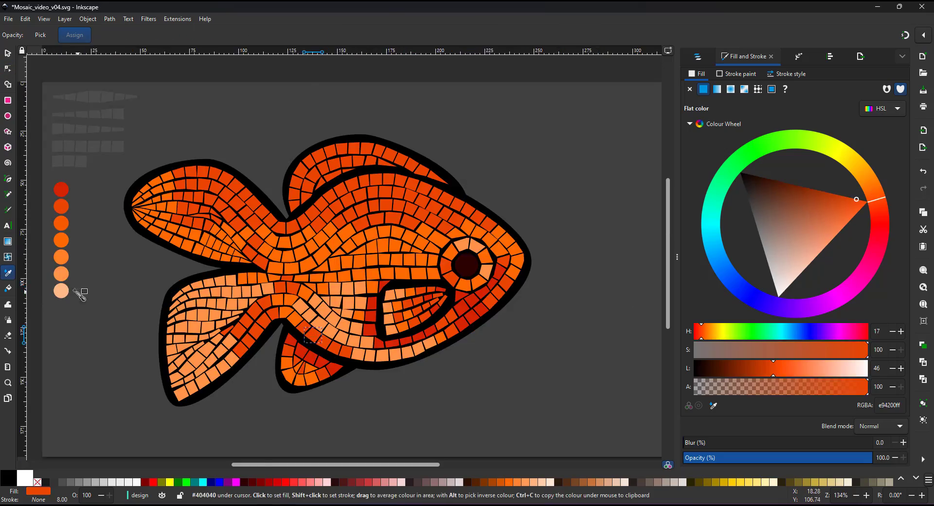
{"action": "left_click", "coordinate": [62, 291]}
{"action": "scroll", "coordinate": [337, 346], "scroll_direction": "up", "scroll_amount": 3}
{"action": "left_click", "coordinate": [316, 295], "text": "ctrl"}
{"action": "left_click", "coordinate": [350, 285], "text": "ctrl"}
{"action": "left_click", "coordinate": [297, 247], "text": "ctrl"}
{"action": "left_click", "coordinate": [295, 332], "text": "ctrl"}
{"action": "left_click", "coordinate": [325, 348], "text": "ctrl"}
{"action": "left_click", "coordinate": [377, 330], "text": "ctrl"}
{"action": "left_click", "coordinate": [357, 357], "text": "ctrl"}
{"action": "left_click", "coordinate": [392, 368], "text": "ctrl"}
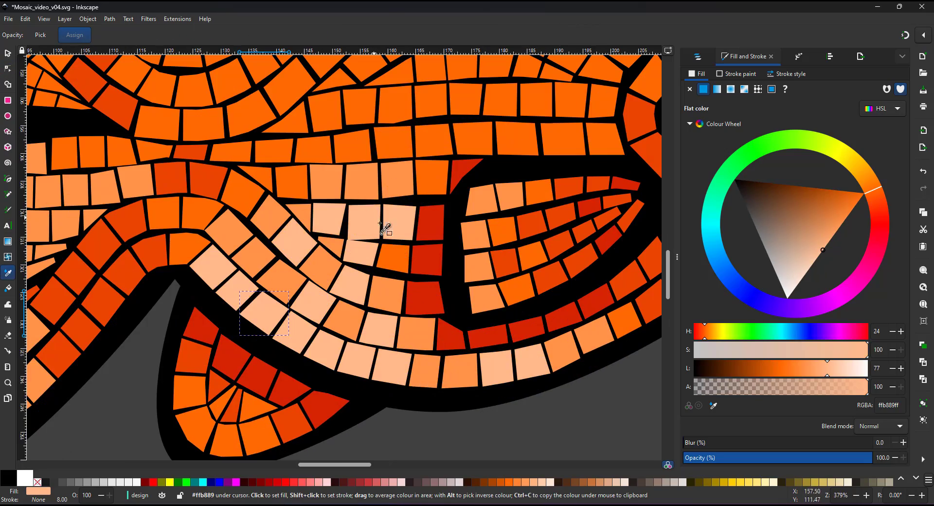
- Recolour several tiles in the rear part of the dorsal fin with the lightest orange (ffb889)
{"action": "scroll", "coordinate": [287, 409], "scroll_direction": "down", "scroll_amount": 4}
{"action": "scroll", "coordinate": [255, 309], "scroll_direction": "up", "scroll_amount": 3}
{"action": "left_click", "coordinate": [281, 210], "text": "ctrl"}
{"action": "left_click", "coordinate": [341, 174], "text": "ctrl"}
{"action": "left_click", "coordinate": [308, 219], "text": "ctrl"}
- Recolour scattered tiles in the outer half of the upper tail lobe with the lightest orange (ffb889)
{"action": "scroll", "coordinate": [322, 175], "scroll_direction": "down", "scroll_amount": 4}
{"action": "scroll", "coordinate": [219, 192], "scroll_direction": "up", "scroll_amount": 5}
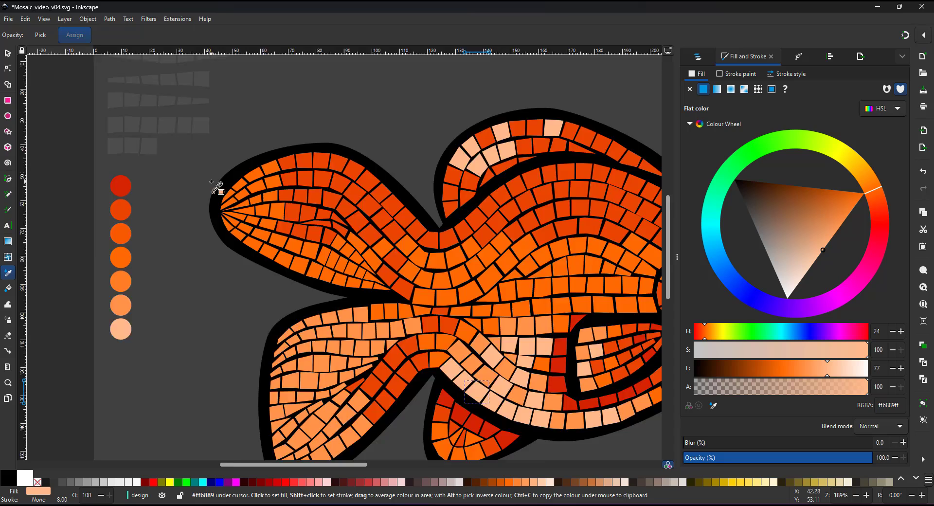
{"action": "left_click", "coordinate": [234, 203], "text": "ctrl"}
{"action": "left_click", "coordinate": [316, 143], "text": "ctrl"}
{"action": "left_click", "coordinate": [350, 133], "text": "ctrl"}
{"action": "left_click", "coordinate": [385, 131], "text": "ctrl"}
{"action": "left_click", "coordinate": [419, 131], "text": "ctrl"}
{"action": "left_click", "coordinate": [484, 150], "text": "ctrl"}
{"action": "left_click", "coordinate": [512, 168], "text": "ctrl"}
{"action": "left_click", "coordinate": [458, 175], "text": "ctrl"}
{"action": "left_click", "coordinate": [388, 168], "text": "ctrl"}
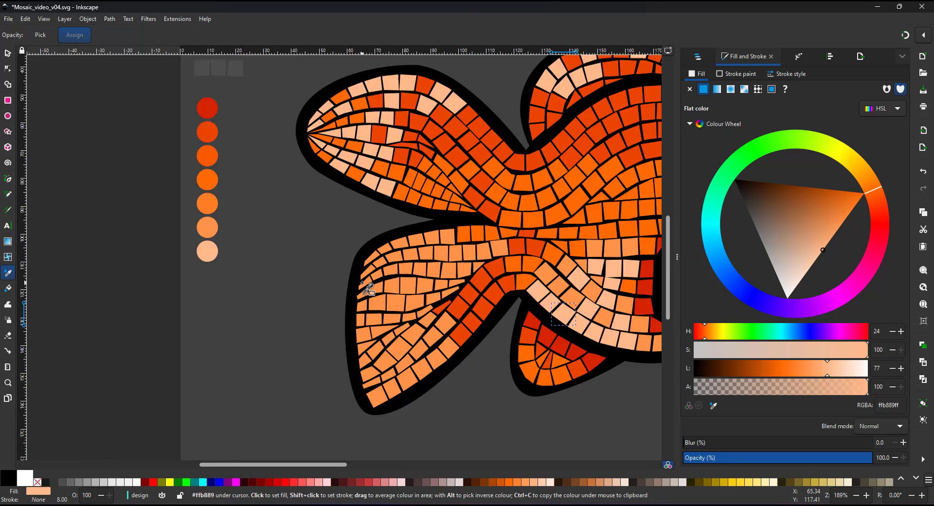
- Recolour scattered tiles in the upper rows of the lower tail lobe with the lightest orange (ffb889)
{"action": "scroll", "coordinate": [391, 350], "scroll_direction": "up", "scroll_amount": 2}
{"action": "left_click", "coordinate": [354, 165], "text": "ctrl"}
{"action": "left_click", "coordinate": [378, 148], "text": "ctrl"}
{"action": "left_click", "coordinate": [429, 159], "text": "ctrl"}
{"action": "left_click", "coordinate": [397, 162], "text": "ctrl"}
{"action": "left_click", "coordinate": [370, 174], "text": "ctrl"}
{"action": "left_click", "coordinate": [364, 198], "text": "ctrl"}
{"action": "left_click", "coordinate": [390, 188], "text": "ctrl"}
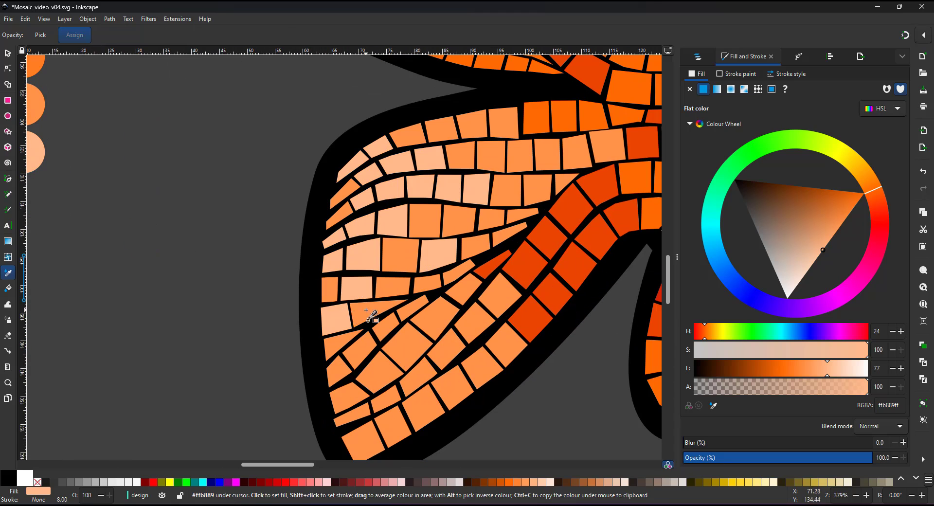
- Recolour tiles towards the bottom tip of the lower tail lobe with the lightest orange (ffb889)
{"action": "left_click", "coordinate": [350, 395], "text": "ctrl"}
{"action": "left_click", "coordinate": [354, 416], "text": "ctrl"}
{"action": "left_click", "coordinate": [419, 377], "text": "ctrl"}
{"action": "left_click", "coordinate": [364, 440], "text": "ctrl"}
{"action": "left_click", "coordinate": [394, 427], "text": "ctrl"}
{"action": "left_click", "coordinate": [452, 388], "text": "ctrl"}
- Sample orange (ff6600) from the tail root and apply it to scattered inner tiles of the lower tail lobe
{"action": "scroll", "coordinate": [484, 375], "scroll_direction": "down", "scroll_amount": 4}
{"action": "scroll", "coordinate": [541, 385], "scroll_direction": "up", "scroll_amount": 2}
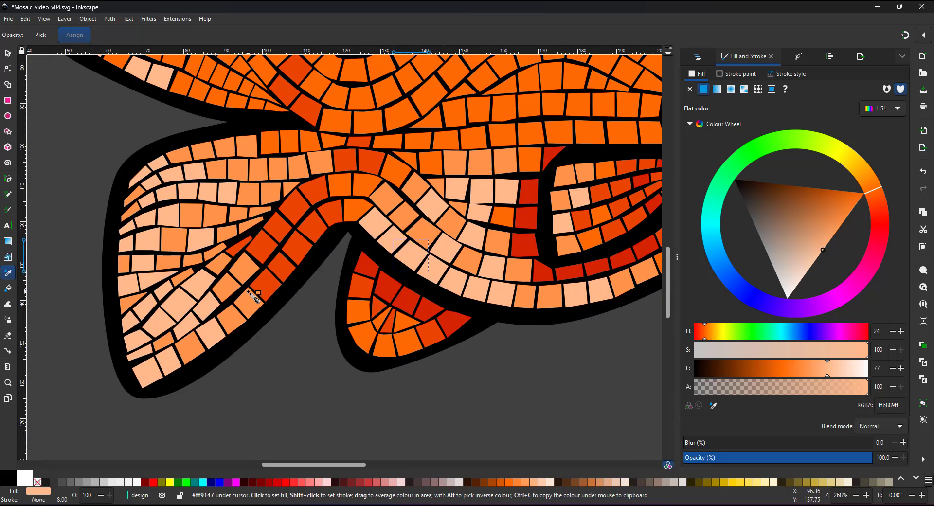
{"action": "left_click", "coordinate": [355, 205]}
{"action": "left_click", "coordinate": [244, 267], "text": "ctrl"}
{"action": "left_click", "coordinate": [243, 213], "text": "ctrl"}
{"action": "left_click", "coordinate": [271, 194], "text": "ctrl"}
{"action": "left_click", "coordinate": [294, 201], "text": "ctrl"}
{"action": "left_click", "coordinate": [258, 169], "text": "ctrl"}
{"action": "scroll", "coordinate": [199, 268], "scroll_direction": "down", "scroll_amount": 3}
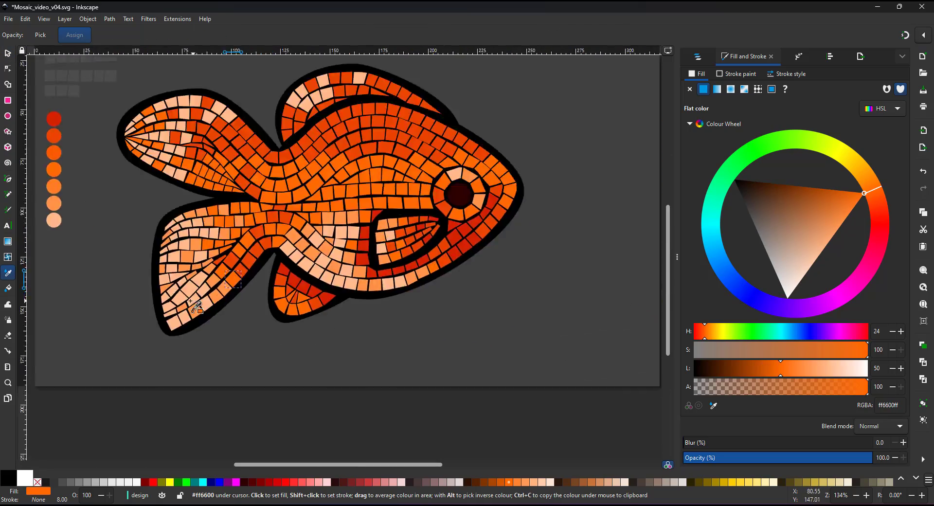
- Recolour inner tiles in the middle rows of the upper tail lobe with orange (ff6600)
{"action": "scroll", "coordinate": [141, 160], "scroll_direction": "up", "scroll_amount": 3}
{"action": "left_click", "coordinate": [296, 177], "text": "ctrl"}
{"action": "left_click", "coordinate": [322, 201], "text": "ctrl"}
{"action": "left_click", "coordinate": [312, 226], "text": "ctrl"}
{"action": "left_click", "coordinate": [336, 231], "text": "ctrl"}
{"action": "left_click", "coordinate": [367, 221], "text": "ctrl"}
- Recolour middle tiles of the upper tail lobe with light orange (ff9147) to blend the pale tip into the root
{"action": "left_click_drag", "start_coordinate": [398, 278], "coordinate": [366, 211]}
{"action": "left_click", "coordinate": [284, 207]}
{"action": "left_click", "coordinate": [344, 320]}
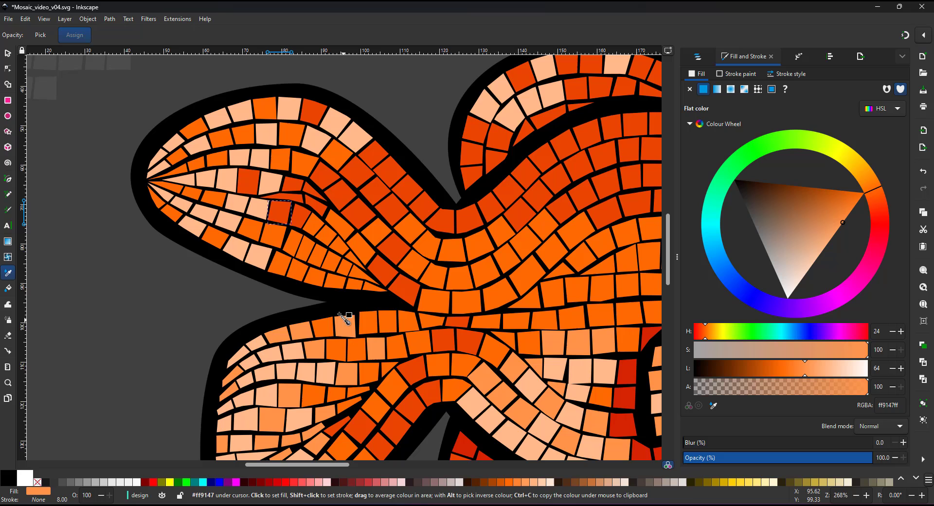
{"action": "left_click", "coordinate": [290, 243], "text": "ctrl"}
{"action": "left_click", "coordinate": [298, 270], "text": "ctrl"}
{"action": "left_click", "coordinate": [317, 255], "text": "ctrl"}
{"action": "left_click", "coordinate": [315, 206], "text": "ctrl"}
{"action": "left_click", "coordinate": [314, 189], "text": "ctrl"}
{"action": "left_click", "coordinate": [324, 175], "text": "ctrl"}
{"action": "left_click", "coordinate": [340, 194], "text": "ctrl"}
{"action": "left_click", "coordinate": [337, 154], "text": "ctrl"}
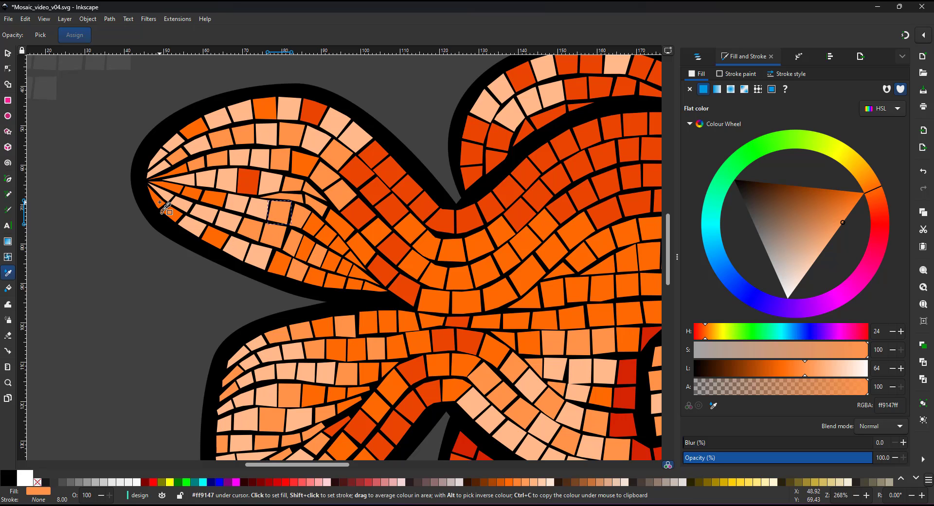
- Recolour a few inner dorsal fin tiles and the second tile row along the back with orange (ff6600)
{"action": "scroll", "coordinate": [389, 170], "scroll_direction": "up", "scroll_amount": 2}
{"action": "scroll", "coordinate": [390, 171], "scroll_direction": "right", "scroll_amount": 4}
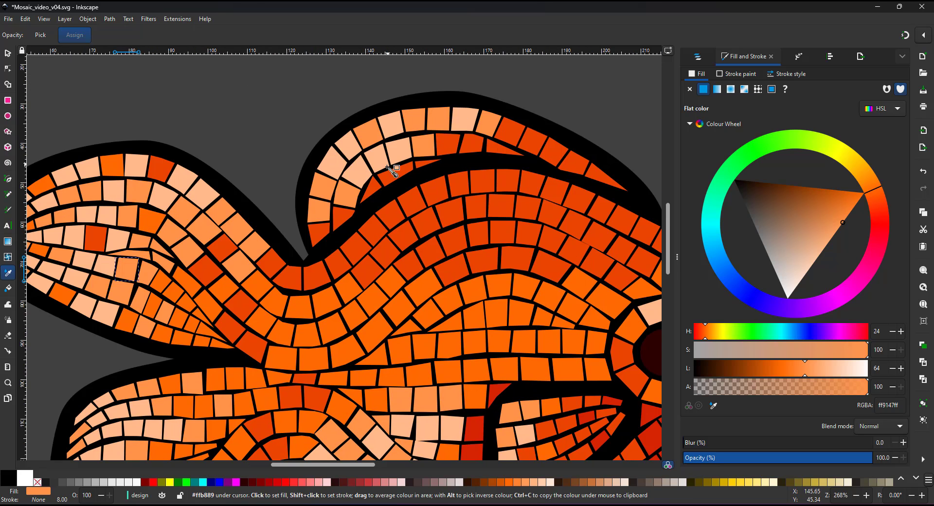
{"action": "left_click", "coordinate": [432, 168]}
{"action": "left_click", "coordinate": [447, 144], "text": "ctrl"}
{"action": "scroll", "coordinate": [463, 298], "scroll_direction": "down", "scroll_amount": 3}
{"action": "scroll", "coordinate": [499, 311], "scroll_direction": "up", "scroll_amount": 4}
{"action": "left_click", "coordinate": [301, 151], "text": "ctrl"}
{"action": "left_click", "coordinate": [336, 135], "text": "ctrl"}
{"action": "left_click", "coordinate": [447, 128], "text": "ctrl"}
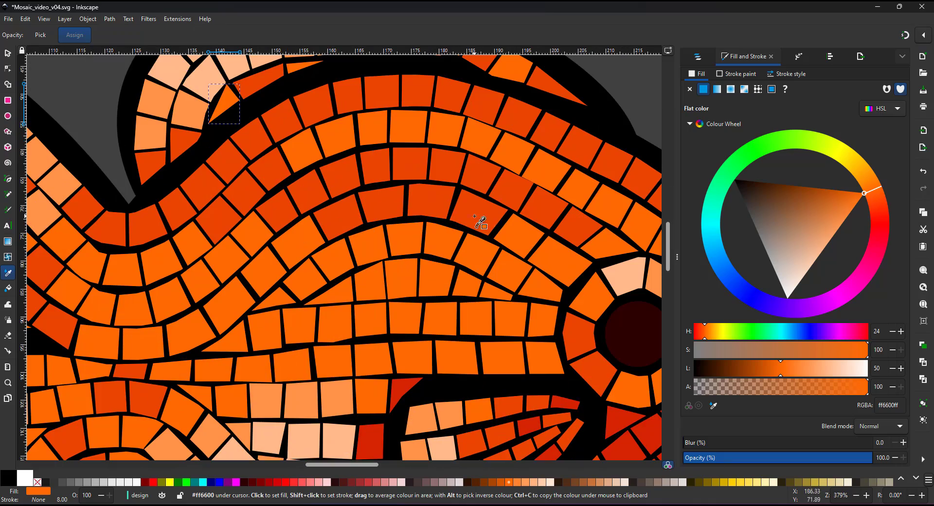
- Sample light orange (ff9147) and apply it to the third tile row along the back and adjoining upper-body tiles
{"action": "key", "text": "s"}
{"action": "left_click", "coordinate": [304, 190]}
{"action": "key", "text": "d"}
{"action": "left_click", "coordinate": [267, 398]}
{"action": "left_click", "coordinate": [277, 210], "text": "ctrl"}
{"action": "left_click", "coordinate": [219, 221], "text": "ctrl"}
{"action": "left_click", "coordinate": [340, 176], "text": "ctrl"}
{"action": "left_click", "coordinate": [511, 190], "text": "ctrl"}
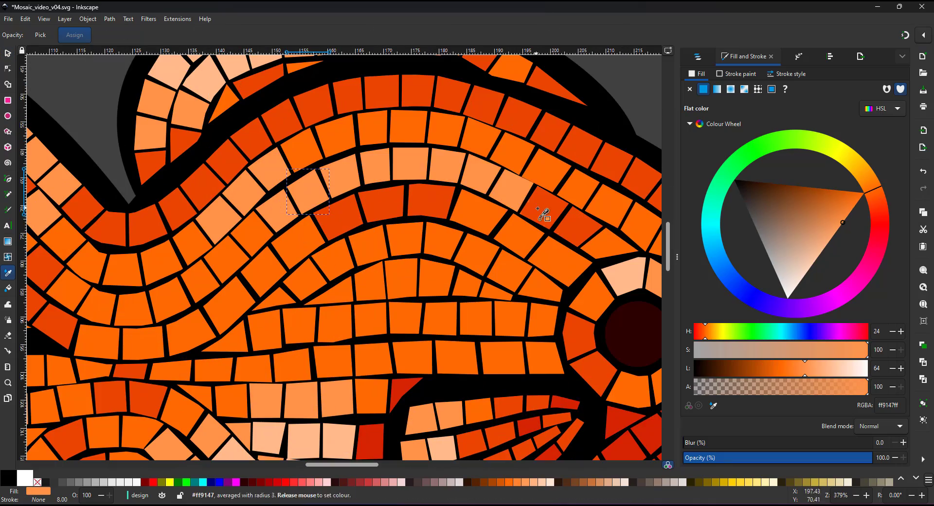
{"action": "left_click", "coordinate": [381, 206], "text": "ctrl"}
- Recolour scattered tiles in the middle rows of the upper body with the palest orange (ffb889)
{"action": "scroll", "coordinate": [438, 201], "scroll_direction": "down", "scroll_amount": 2}
{"action": "scroll", "coordinate": [386, 189], "scroll_direction": "up", "scroll_amount": 2}
{"action": "scroll", "coordinate": [337, 223], "scroll_direction": "up", "scroll_amount": 2}
{"action": "scroll", "coordinate": [338, 223], "scroll_direction": "left", "scroll_amount": 2}
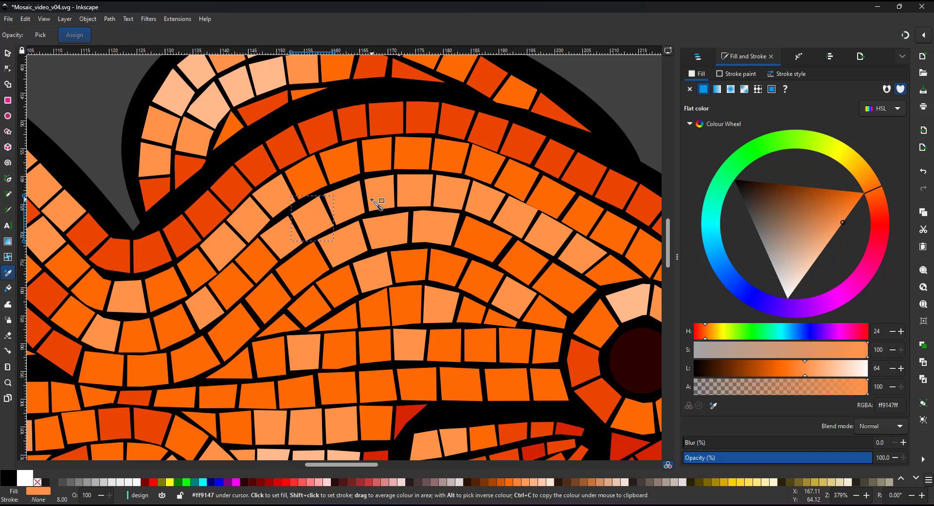
{"action": "left_click", "coordinate": [337, 223]}
{"action": "left_click", "coordinate": [387, 231], "text": "ctrl"}
{"action": "left_click", "coordinate": [436, 229], "text": "ctrl"}
{"action": "left_click", "coordinate": [487, 200], "text": "ctrl"}
{"action": "left_click", "coordinate": [515, 215], "text": "ctrl"}
{"action": "left_click", "coordinate": [549, 234], "text": "ctrl"}
{"action": "left_click", "coordinate": [405, 307], "text": "ctrl"}
- Sample dark red (d42000) and apply it to scattered tiles at the tail root and along the horizontal mid-body rows
{"action": "scroll", "coordinate": [292, 302], "scroll_direction": "down", "scroll_amount": 5}
{"action": "scroll", "coordinate": [271, 331], "scroll_direction": "up", "scroll_amount": 3}
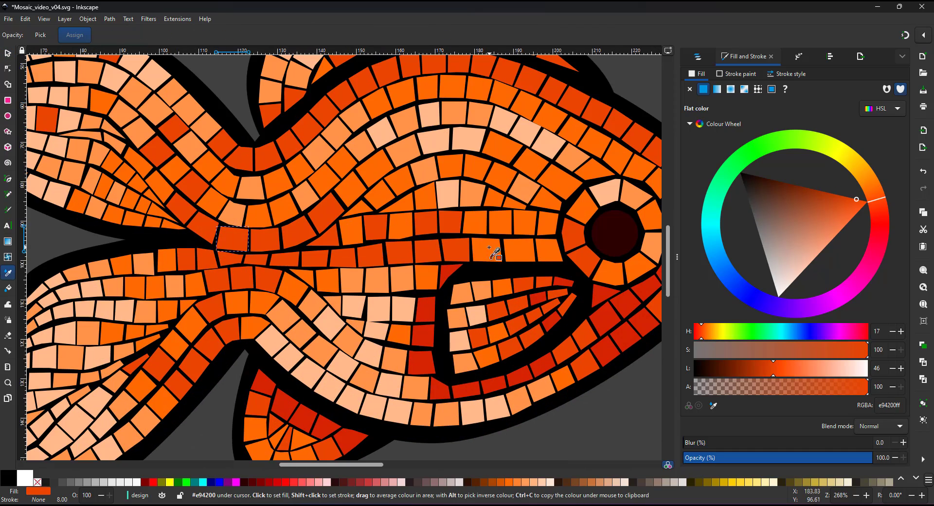
{"action": "scroll", "coordinate": [575, 132], "scroll_direction": "down", "scroll_amount": 4}
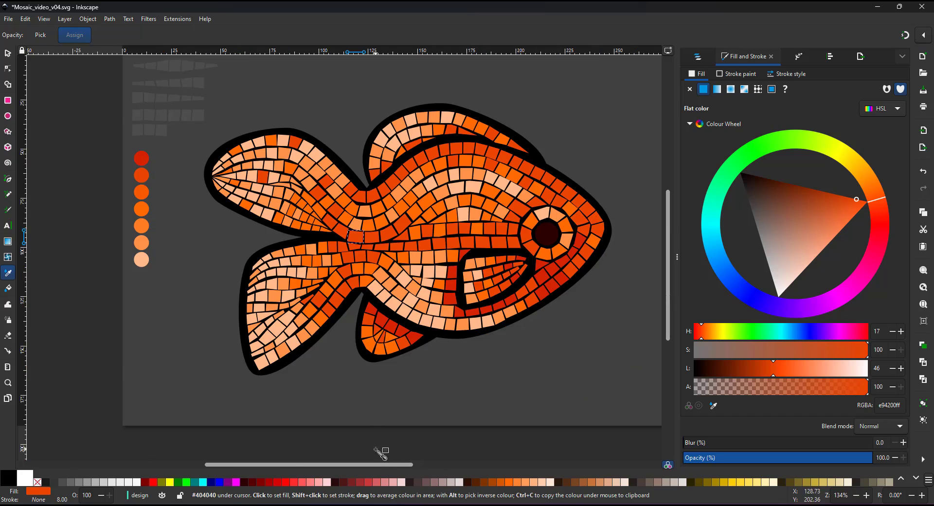
{"action": "scroll", "coordinate": [585, 165], "scroll_direction": "up", "scroll_amount": 4}
{"action": "key", "text": "s"}
{"action": "left_click", "coordinate": [564, 133]}
{"action": "key", "text": "d"}
{"action": "left_click", "coordinate": [588, 229]}
{"action": "left_click", "coordinate": [334, 233], "text": "ctrl"}
{"action": "left_click", "coordinate": [276, 237], "text": "ctrl"}
{"action": "left_click", "coordinate": [220, 239], "text": "ctrl"}
{"action": "left_click", "coordinate": [190, 241], "text": "ctrl"}
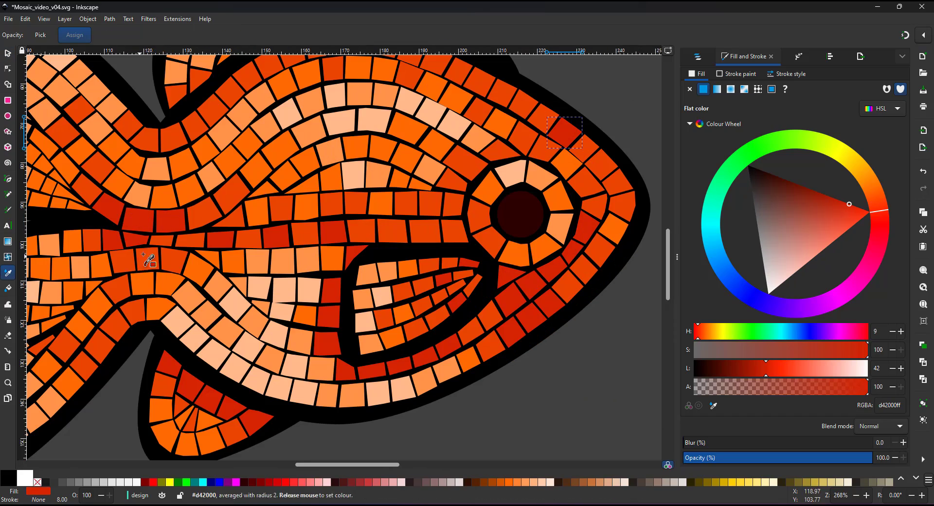
- Recolour the first two outer belly tiles beside the tail root with oranges sampled from the neighbouring tiles
{"action": "scroll", "coordinate": [296, 251], "scroll_direction": "down", "scroll_amount": 5}
{"action": "scroll", "coordinate": [271, 262], "scroll_direction": "up", "scroll_amount": 6}
{"action": "key", "text": "s"}
{"action": "left_click", "coordinate": [315, 265]}
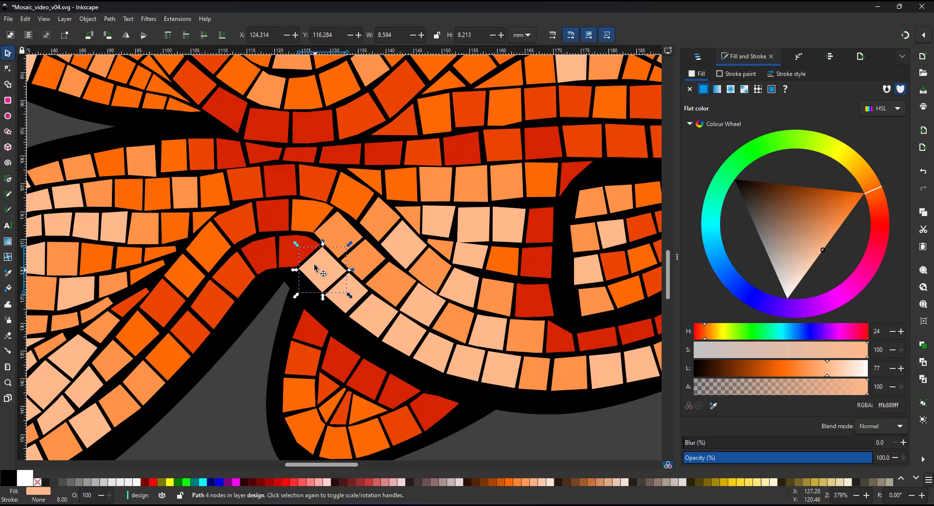
{"action": "key", "text": "d"}
{"action": "left_click", "coordinate": [312, 218]}
{"action": "key", "text": "s"}
{"action": "left_click", "coordinate": [351, 294]}
{"action": "key", "text": "d"}
{"action": "left_click", "coordinate": [361, 254]}
- Recolour tiles in the ring around the eye and fill the pupil with white
{"action": "scroll", "coordinate": [285, 293], "scroll_direction": "down", "scroll_amount": 4}
{"action": "scroll", "coordinate": [414, 268], "scroll_direction": "up", "scroll_amount": 3}
{"action": "key", "text": "s"}
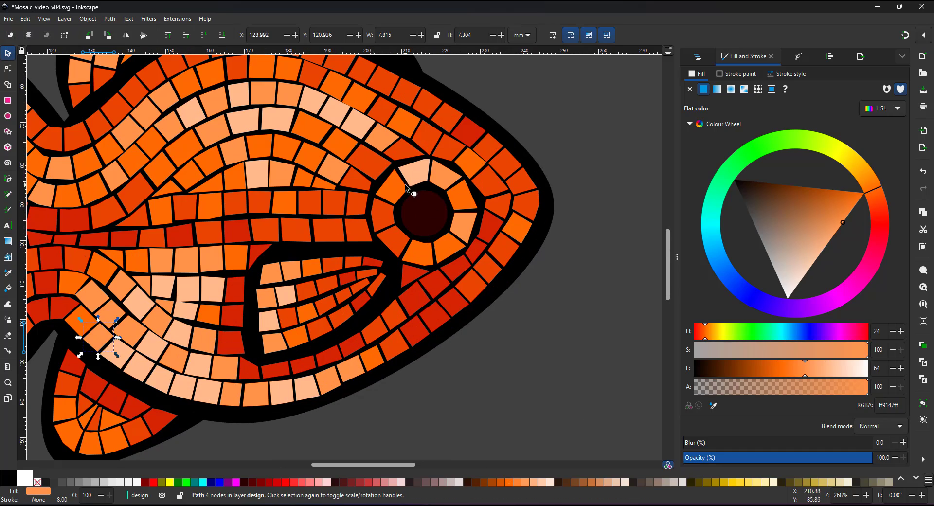
{"action": "left_click", "coordinate": [393, 187]}
{"action": "left_click", "coordinate": [415, 173], "text": "shift"}
{"action": "left_click", "coordinate": [444, 175], "text": "shift"}
{"action": "left_click", "coordinate": [417, 253], "text": "shift"}
{"action": "left_click", "coordinate": [393, 242], "text": "shift"}
{"action": "left_click", "coordinate": [383, 216], "text": "shift"}
{"action": "left_click_drag", "start_coordinate": [481, 156], "coordinate": [444, 194]}
{"action": "left_click", "coordinate": [425, 213]}
{"action": "left_click", "coordinate": [25, 478]}
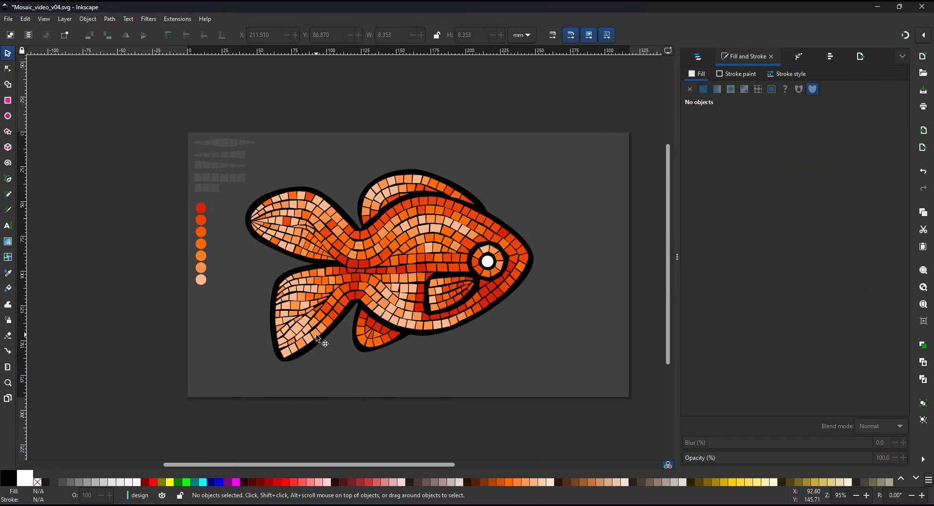
{"action": "key", "text": "5"}
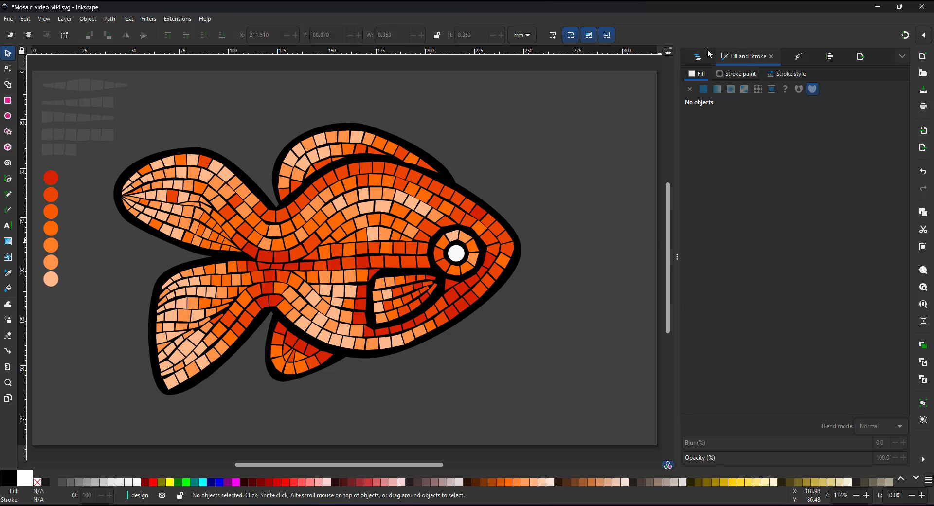
- Collapse the parts layer in the layer list and hide it
{"action": "left_click", "coordinate": [696, 58]}
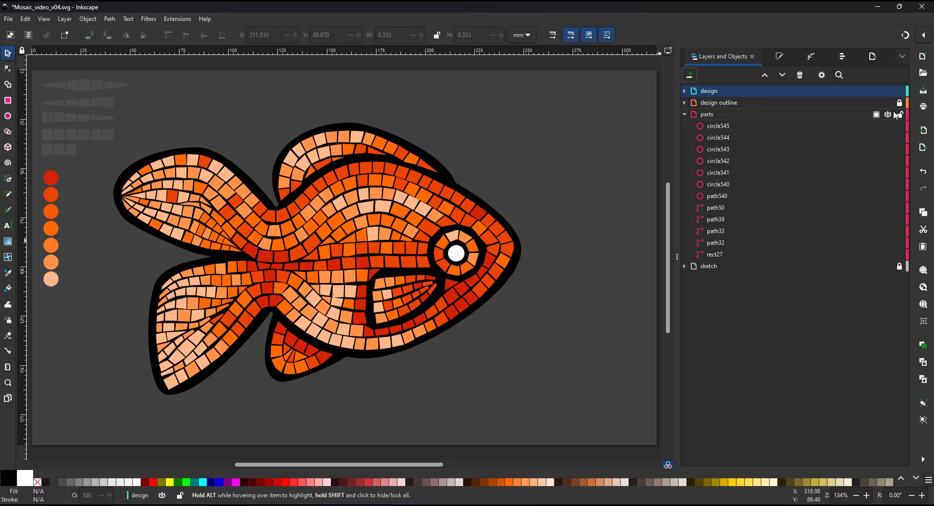
{"action": "left_click", "coordinate": [684, 114]}
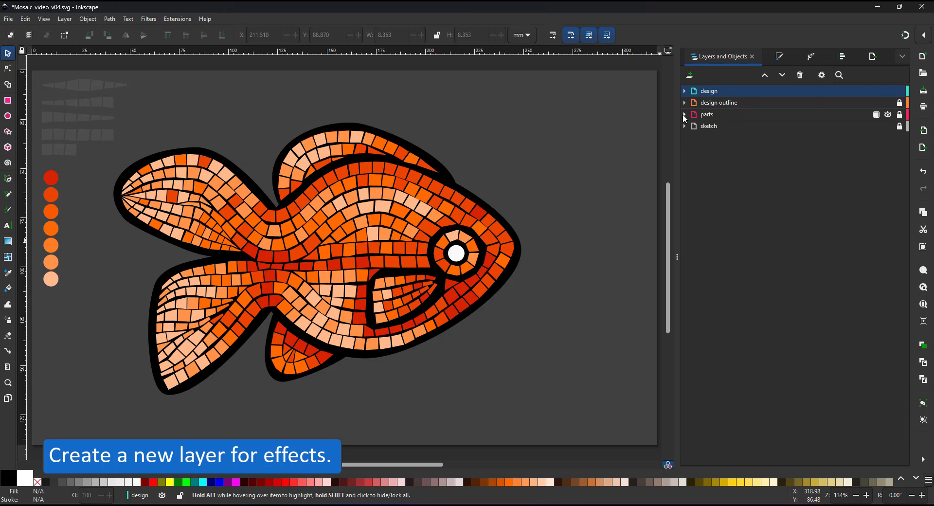
{"action": "left_click", "coordinate": [888, 115]}
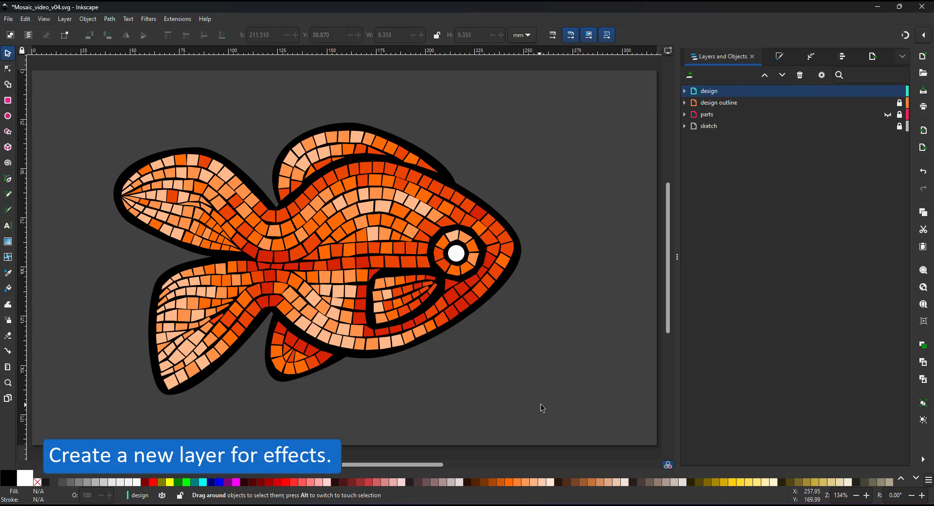
- Copy all the fish tiles and add a new layer named fx above the design layer
{"action": "key", "text": "ctrl+a"}
{"action": "left_click", "coordinate": [685, 91]}
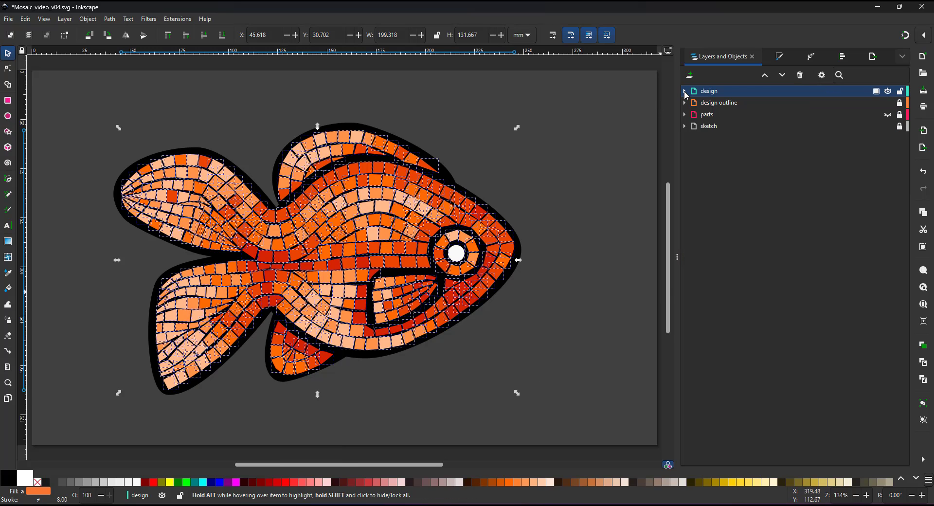
{"action": "left_click", "coordinate": [689, 75]}
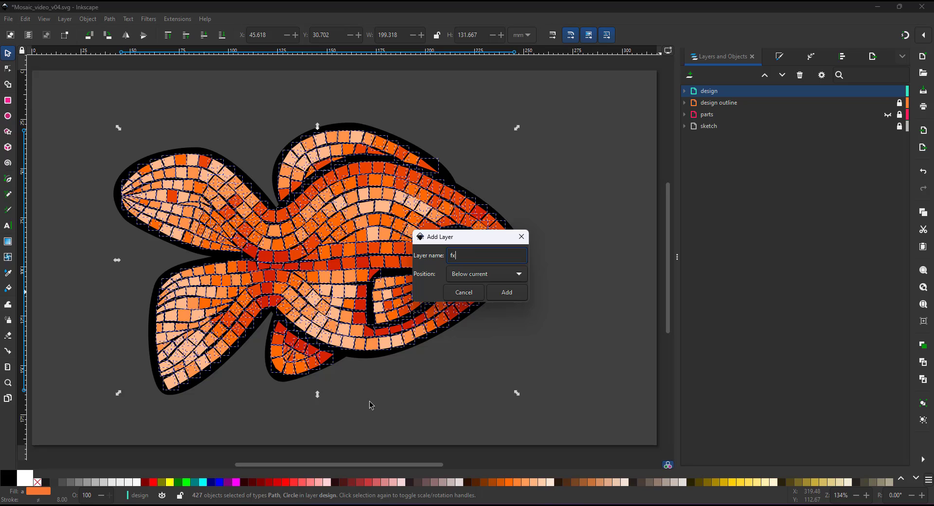
{"action": "type", "text": "fx"}
{"action": "key", "text": "Return"}
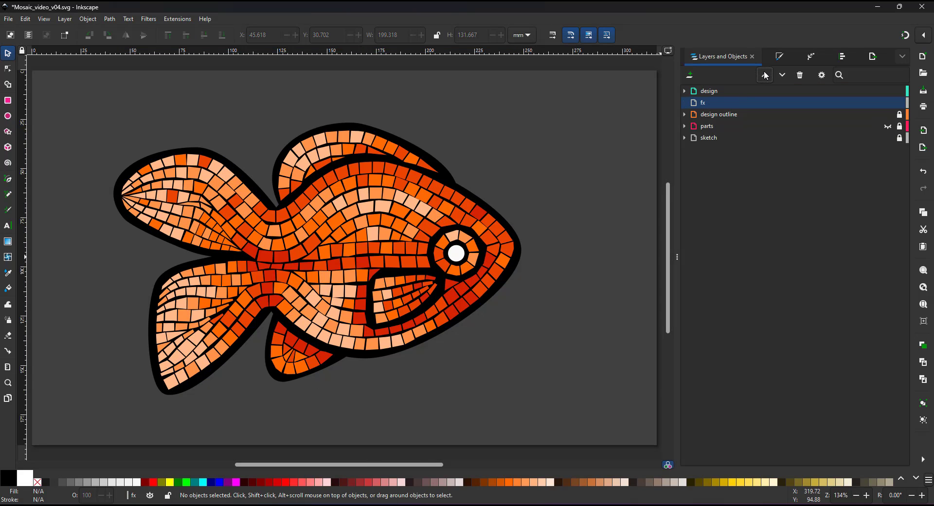
{"action": "left_click", "coordinate": [765, 75]}
- Paste the copied tiles in place on the fx layer with a near-white fill (f9f9f9) and combine them into one path
{"action": "key", "text": "ctrl+alt+v"}
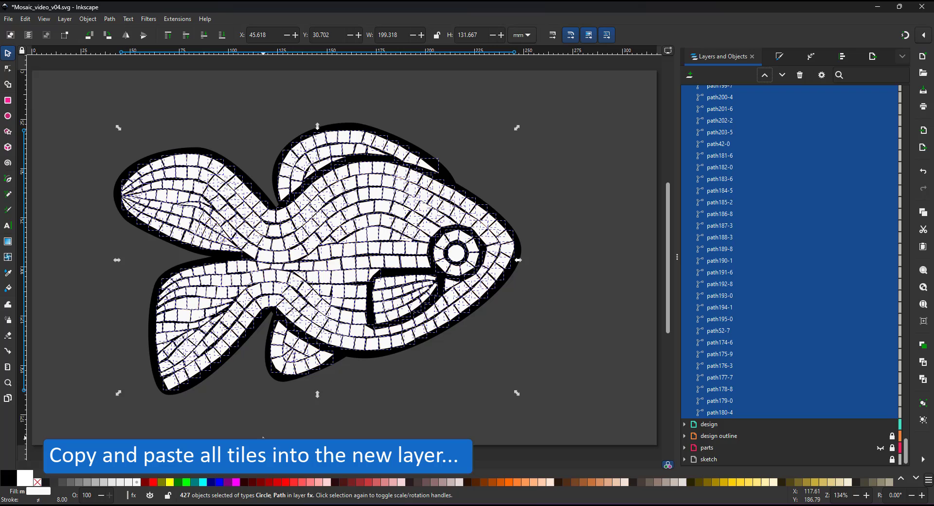
{"action": "key", "text": "ctrl+k"}
- Duplicate the combined tile path, shift the copy slightly downward and fill it with red
{"action": "scroll", "coordinate": [380, 97], "scroll_direction": "up", "scroll_amount": 4}
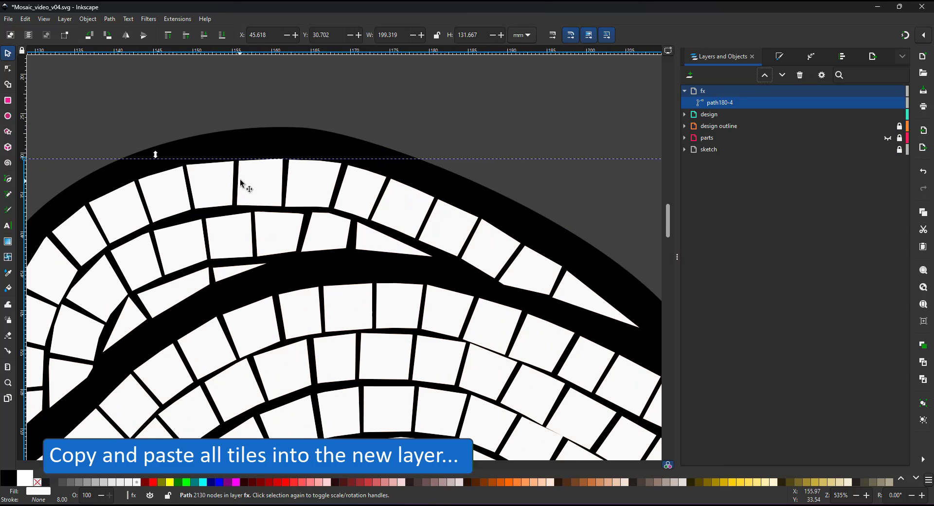
{"action": "key", "text": "ctrl+d"}
{"action": "left_click_drag", "start_coordinate": [254, 182], "coordinate": [252, 187]}
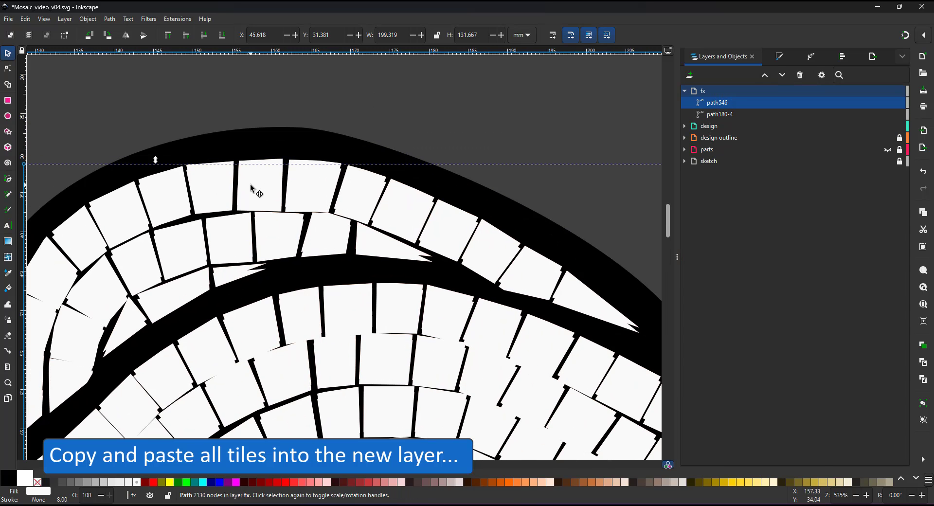
{"action": "left_click", "coordinate": [295, 481]}
{"action": "key", "text": "Escape"}
- Subtract the red copy from the near-white tile path with Difference to leave thin light edges
{"action": "left_click", "coordinate": [726, 103]}
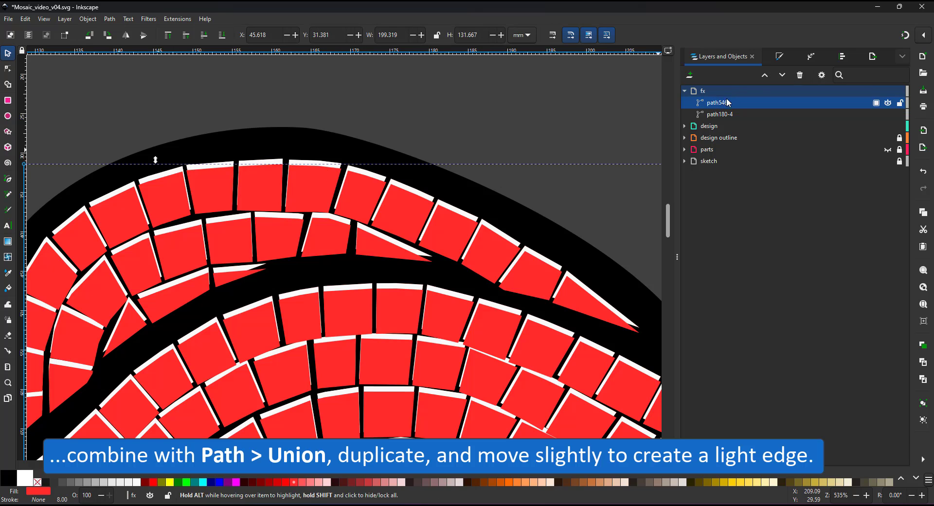
{"action": "left_click", "coordinate": [729, 115], "text": "shift"}
{"action": "key", "text": "ctrl+minus"}
{"action": "scroll", "coordinate": [600, 294], "scroll_direction": "down", "scroll_amount": 5}
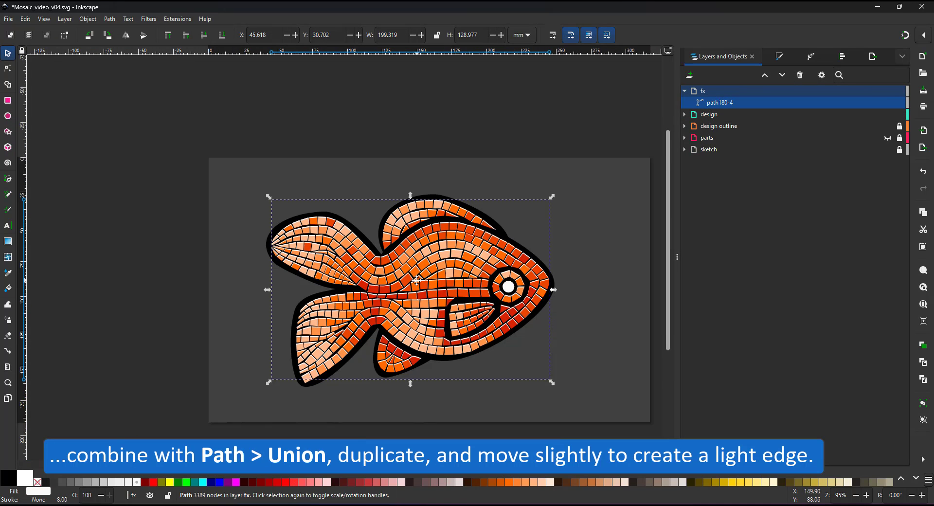
- Set the opacity of the light-edge path to about 50%
{"action": "left_click", "coordinate": [729, 104]}
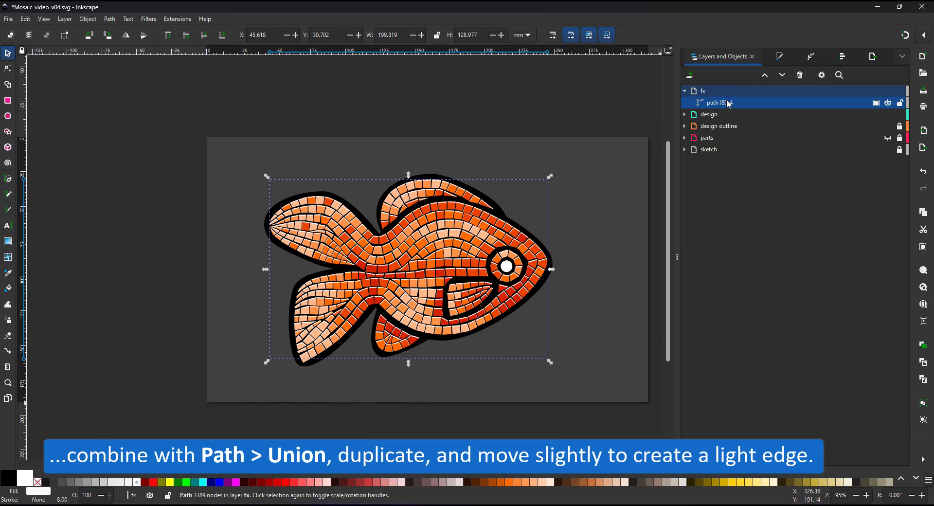
{"action": "left_click", "coordinate": [785, 60]}
{"action": "left_click", "coordinate": [777, 463]}
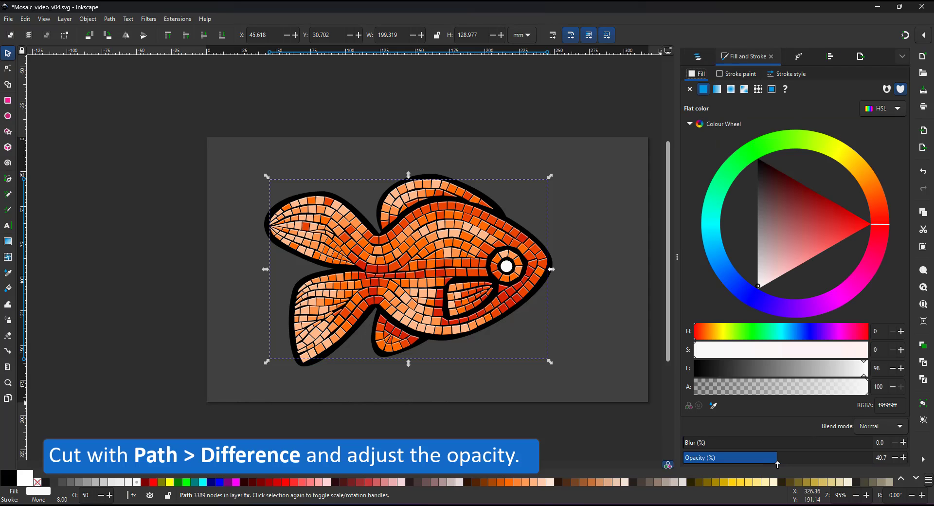
- Draw a closed slanted band with the Pen tool from the dorsal fin across the body to the belly
{"action": "scroll", "coordinate": [493, 311], "scroll_direction": "up", "scroll_amount": 1}
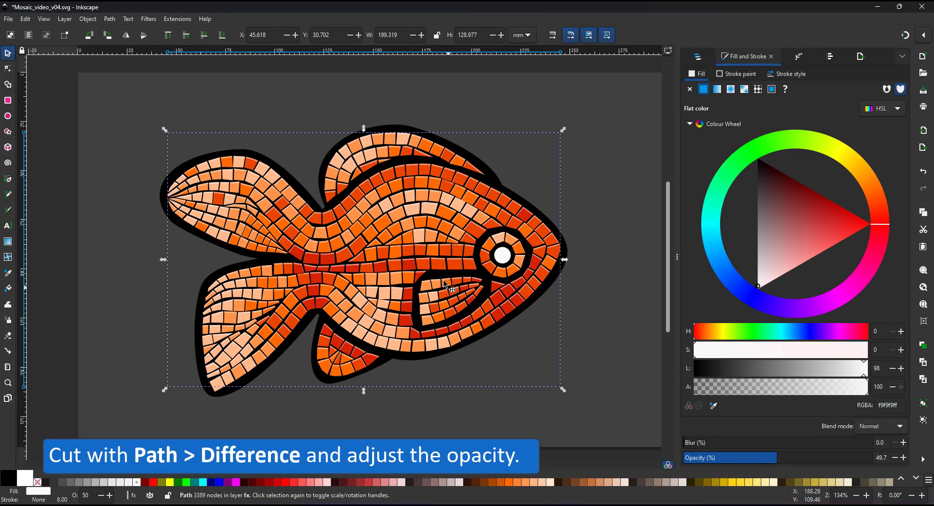
{"action": "left_click", "coordinate": [8, 180]}
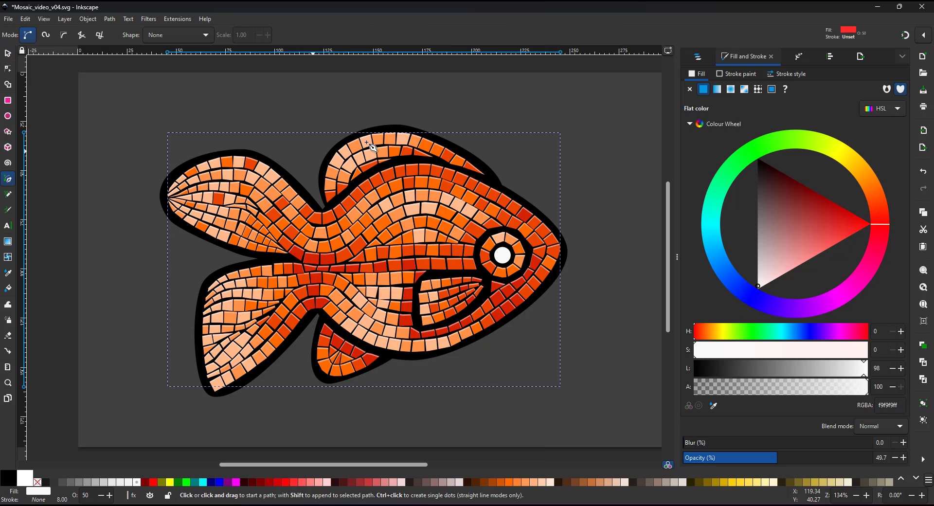
{"action": "left_click", "coordinate": [341, 140]}
{"action": "left_click", "coordinate": [384, 129]}
{"action": "left_click", "coordinate": [470, 319]}
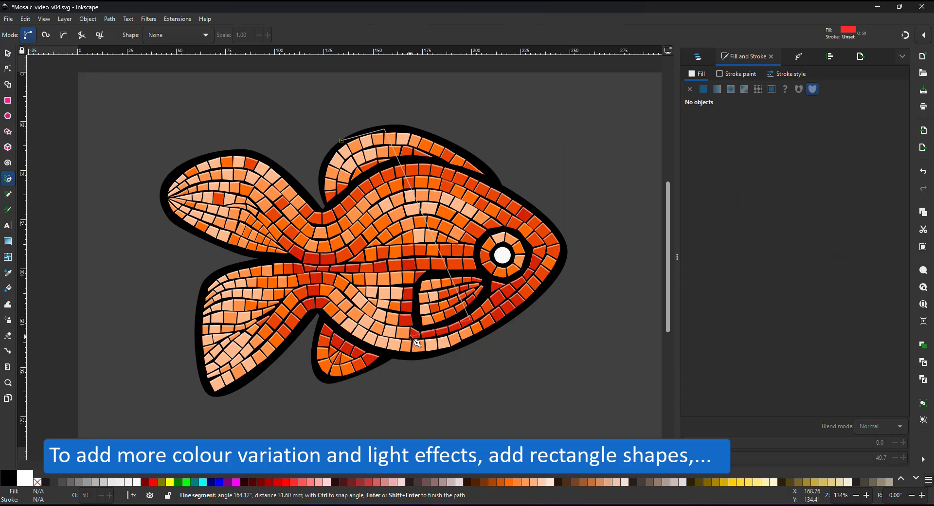
{"action": "left_click", "coordinate": [410, 337]}
{"action": "left_click", "coordinate": [322, 165]}
{"action": "left_click", "coordinate": [341, 141]}
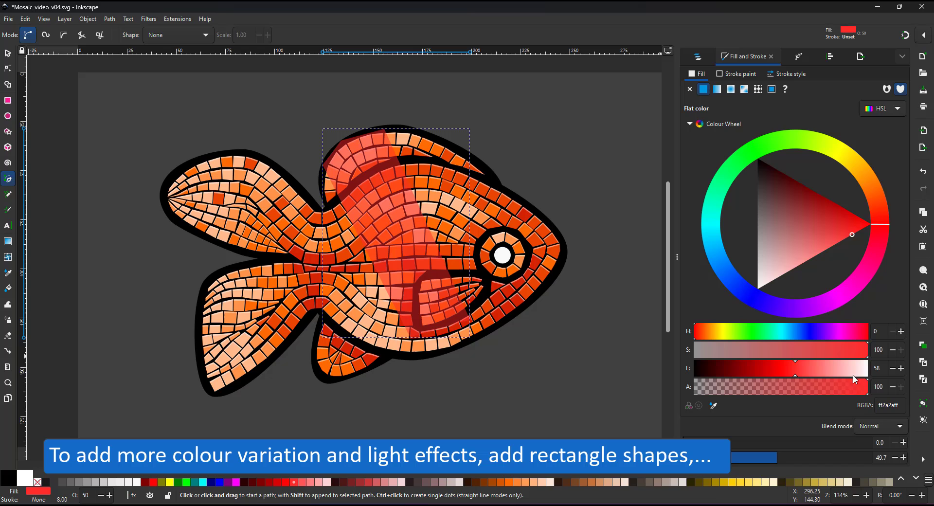
- Fill the slanted band with white (ffffff) and set its blend mode to Overlay
{"action": "left_click_drag", "start_coordinate": [858, 372], "coordinate": [901, 391]}
{"action": "left_click", "coordinate": [877, 429]}
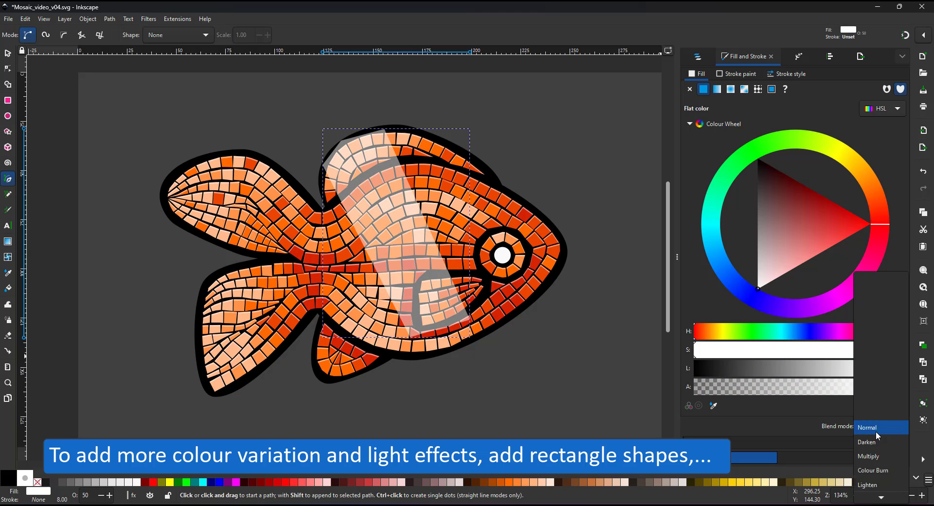
{"action": "left_click", "coordinate": [868, 455]}
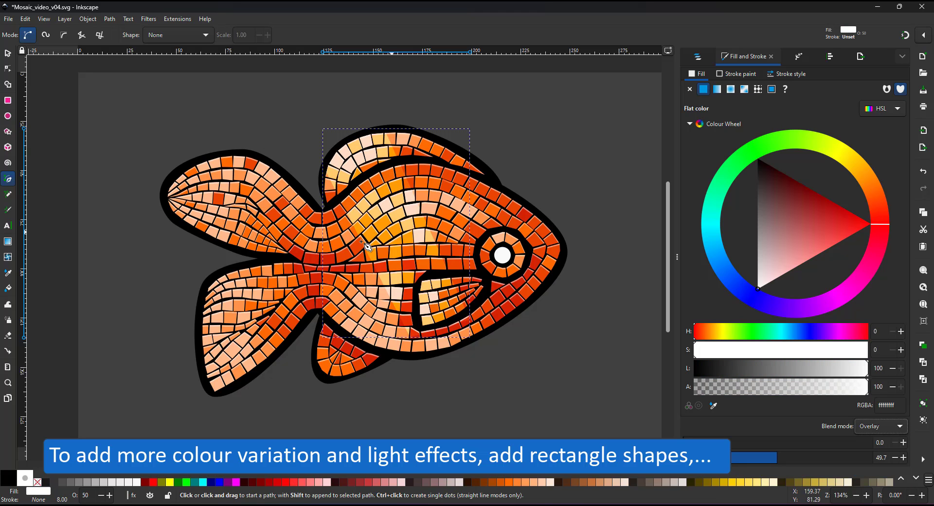
- Apply a white-to-transparent linear gradient running down the band and blur it by about 23.5%
{"action": "left_click", "coordinate": [8, 241]}
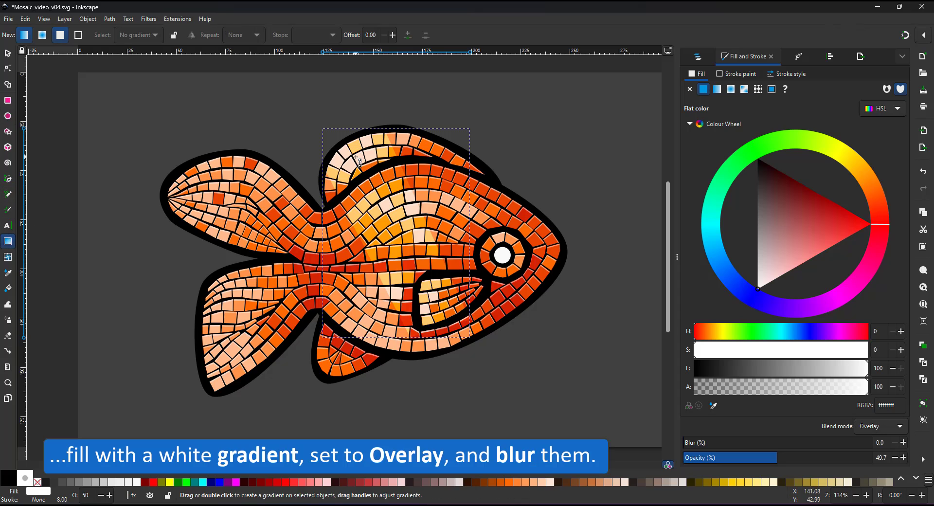
{"action": "left_click_drag", "start_coordinate": [357, 158], "coordinate": [444, 321]}
{"action": "left_click", "coordinate": [444, 322]}
{"action": "left_click_drag", "start_coordinate": [703, 444], "coordinate": [727, 452]}
- Position the highlight on the dorsal fin and place reshaped duplicates over the upper body and behind the head
{"action": "left_click", "coordinate": [8, 53]}
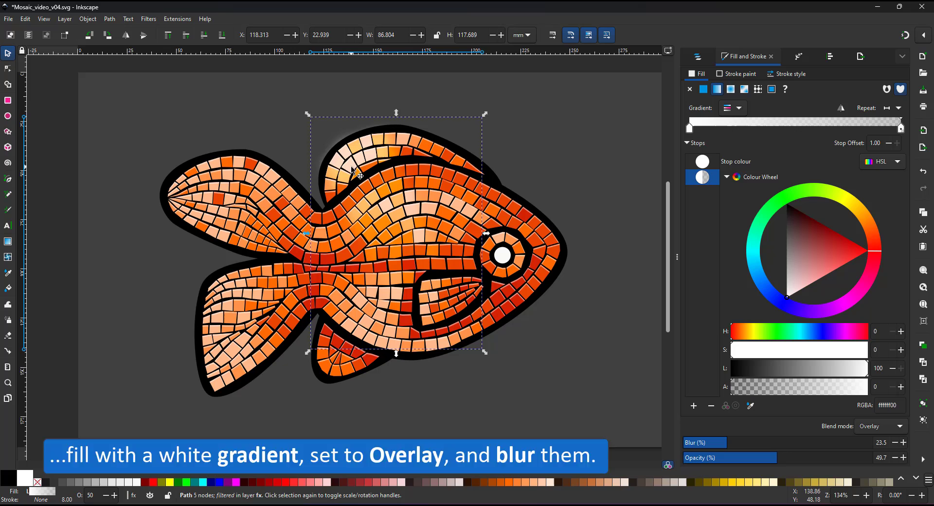
{"action": "left_click_drag", "start_coordinate": [367, 169], "coordinate": [386, 176]}
{"action": "left_click_drag", "start_coordinate": [511, 124], "coordinate": [433, 191]}
{"action": "left_click_drag", "start_coordinate": [381, 228], "coordinate": [418, 140]}
{"action": "key", "text": "ctrl+d"}
{"action": "left_click", "coordinate": [8, 68]}
{"action": "left_click_drag", "start_coordinate": [428, 184], "coordinate": [429, 173]}
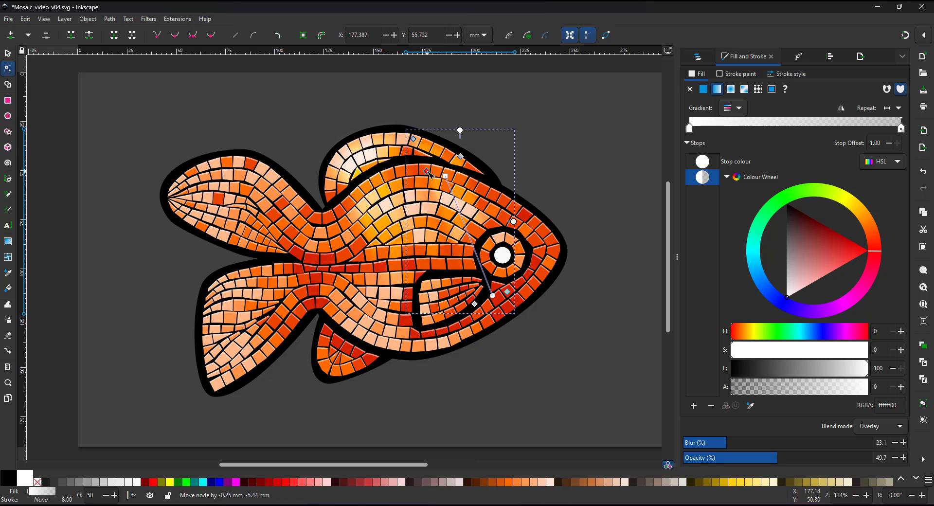
- Place a highlight copy over the upper tail lobe, reshape its nodes to fit and blur it by about 34.4%
{"action": "left_click", "coordinate": [8, 53]}
{"action": "left_click_drag", "start_coordinate": [454, 203], "coordinate": [253, 216]}
{"action": "key", "text": "n"}
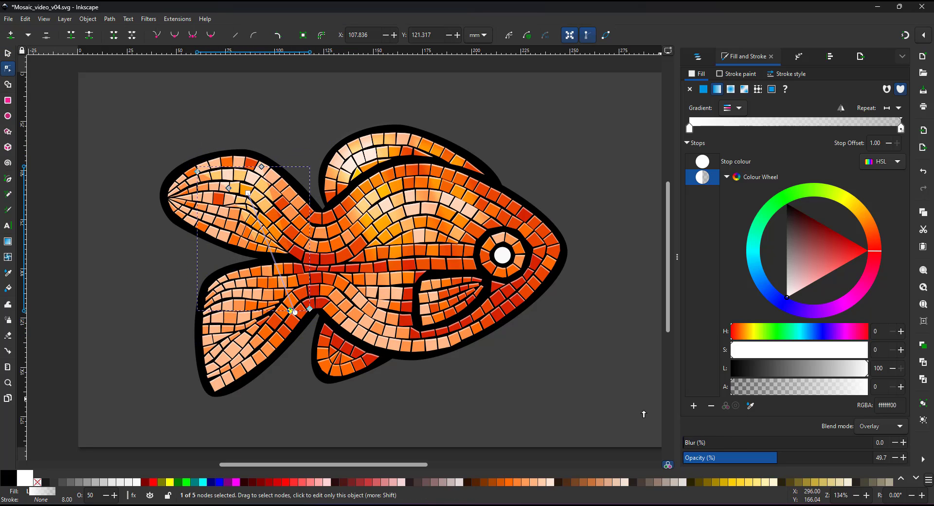
{"action": "left_click_drag", "start_coordinate": [290, 310], "coordinate": [257, 263]}
{"action": "left_click_drag", "start_coordinate": [313, 268], "coordinate": [317, 255]}
- Duplicate the upper tail highlight, move the copy onto the lower tail lobe and reshape its nodes to fit
{"action": "key", "text": "s"}
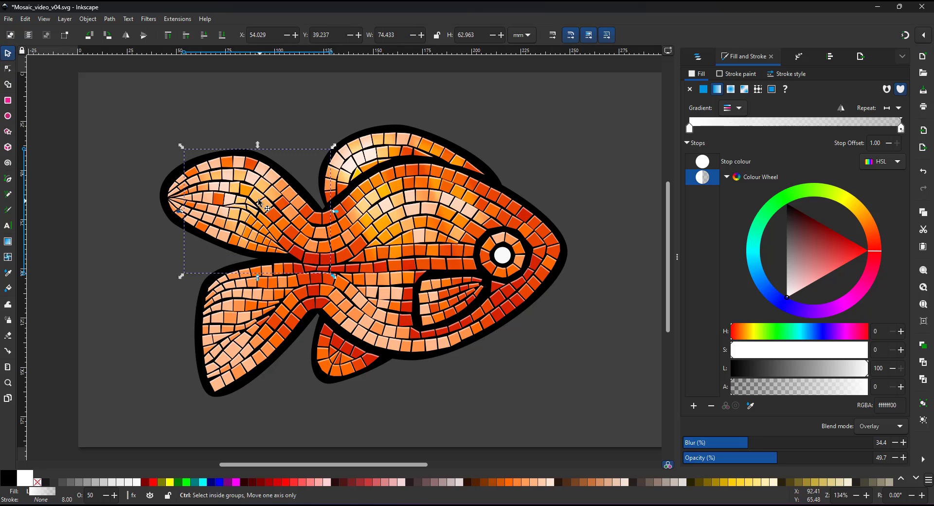
{"action": "key", "text": "ctrl+d"}
{"action": "left_click_drag", "start_coordinate": [258, 210], "coordinate": [284, 317]}
{"action": "key", "text": "n"}
{"action": "left_click_drag", "start_coordinate": [344, 363], "coordinate": [313, 313]}
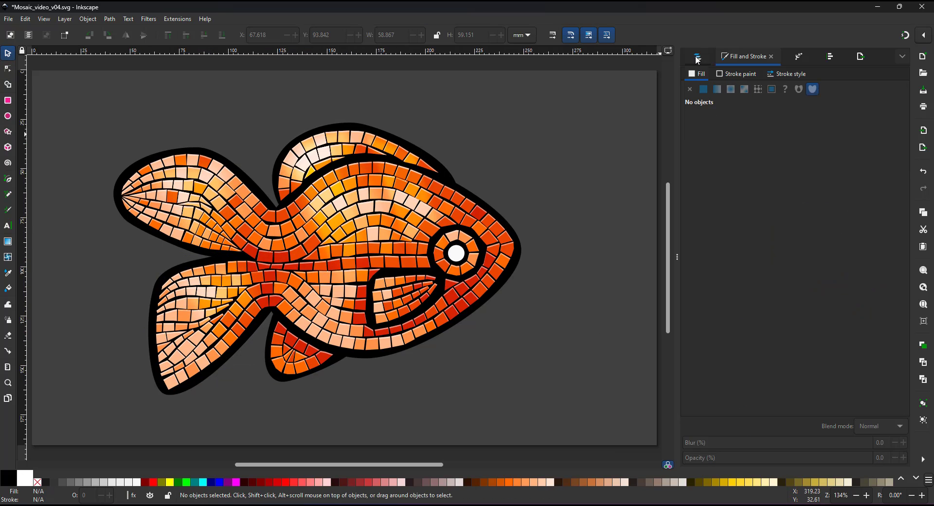
- Duplicate all seven outline shapes on the design outline layer and group the copies
{"action": "left_click", "coordinate": [698, 57]}
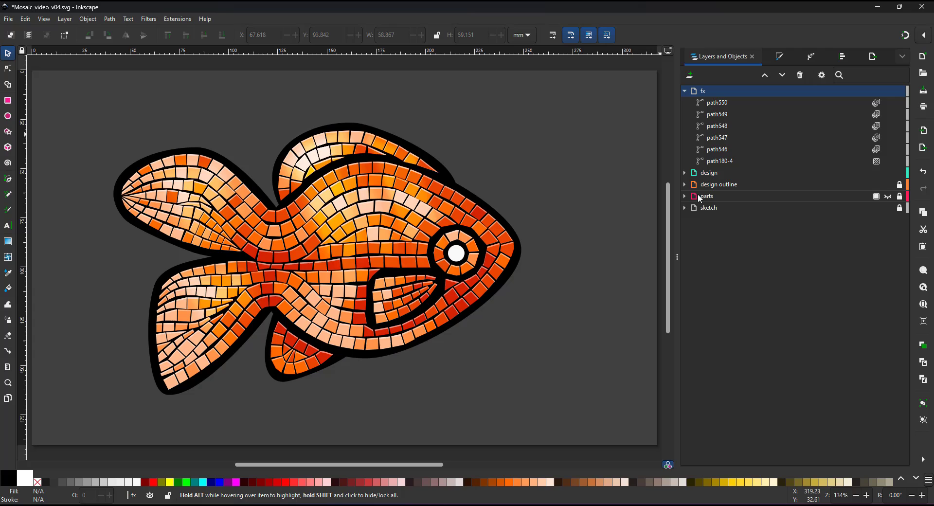
{"action": "left_click", "coordinate": [684, 184]}
{"action": "left_click", "coordinate": [716, 196]}
{"action": "left_click", "coordinate": [712, 268], "text": "shift"}
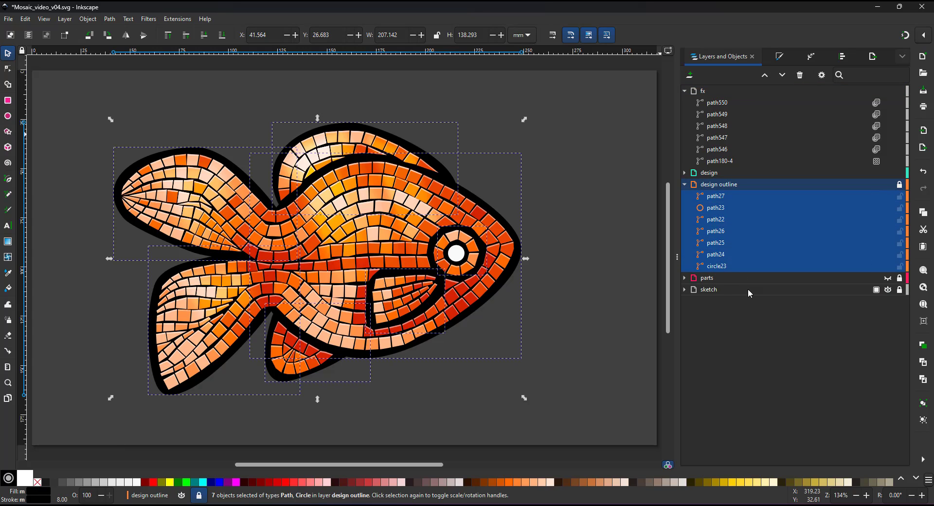
{"action": "key", "text": "ctrl+g"}
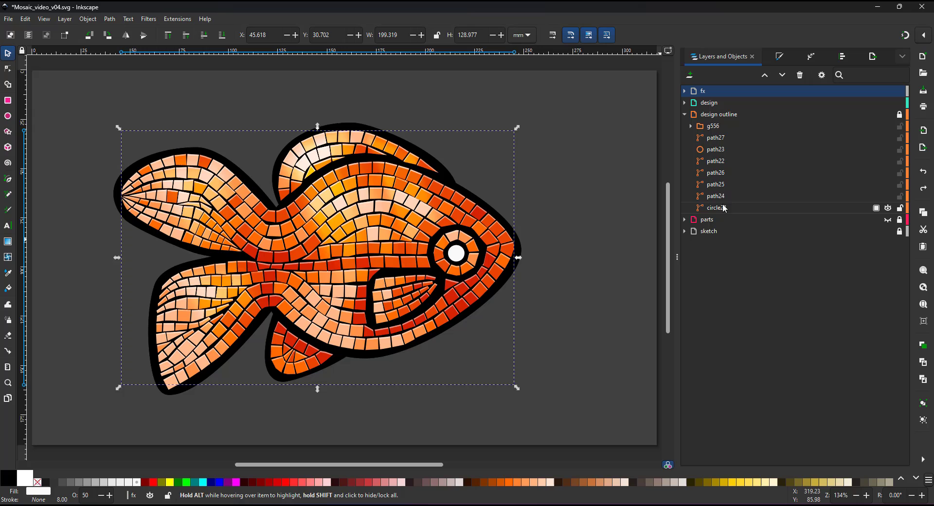
{"action": "left_click", "coordinate": [723, 208]}
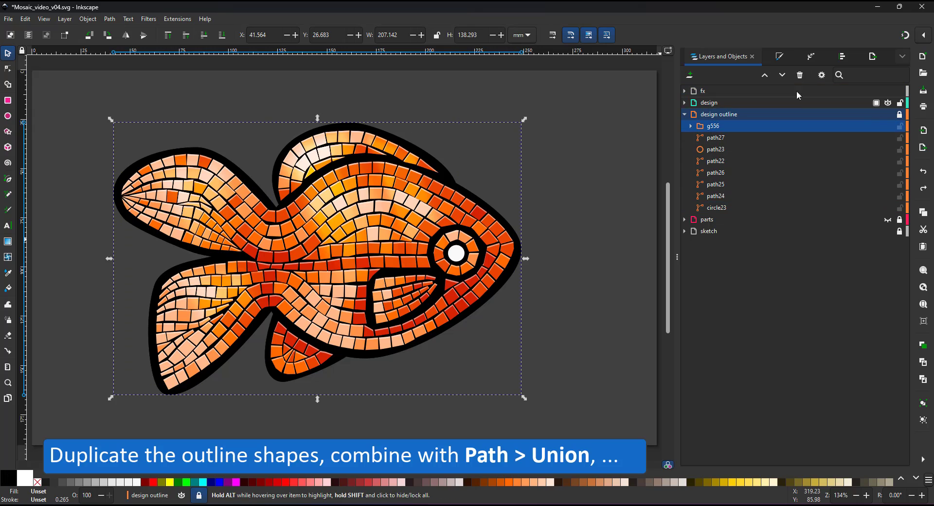
- Blur the grouped outline copies by about 16.1% and, with their layer unlocked, offset them slightly downward as a drop shadow
{"action": "key", "text": "ctrl+shift+f"}
{"action": "left_click_drag", "start_coordinate": [705, 442], "coordinate": [713, 443]}
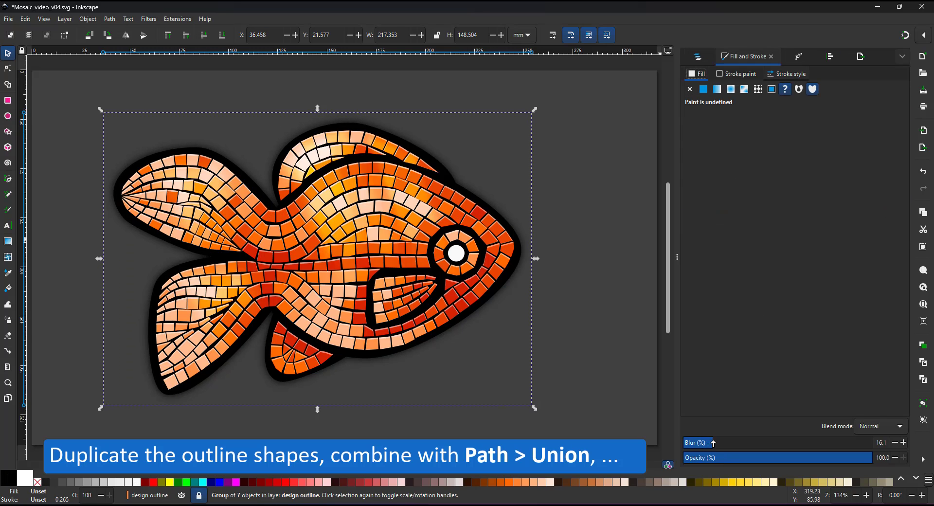
{"action": "key", "text": "Escape"}
{"action": "left_click", "coordinate": [699, 57]}
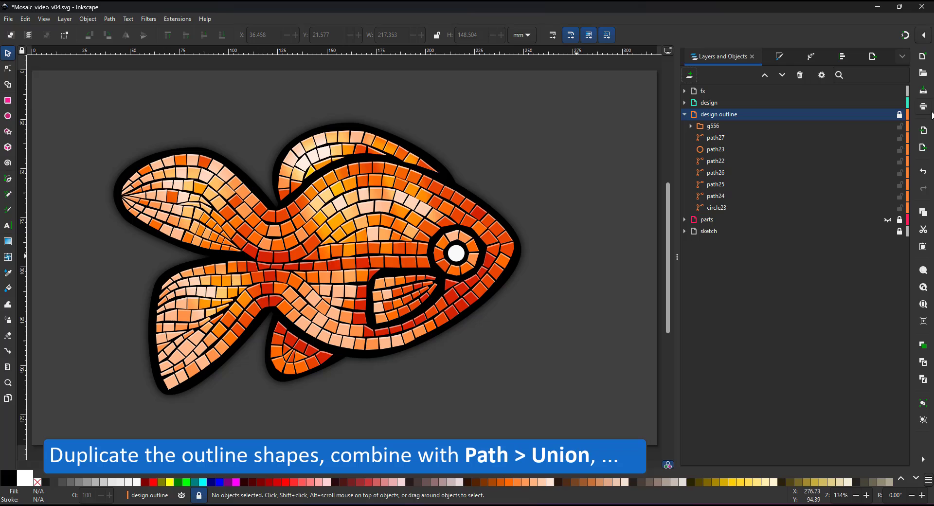
{"action": "left_click", "coordinate": [740, 128]}
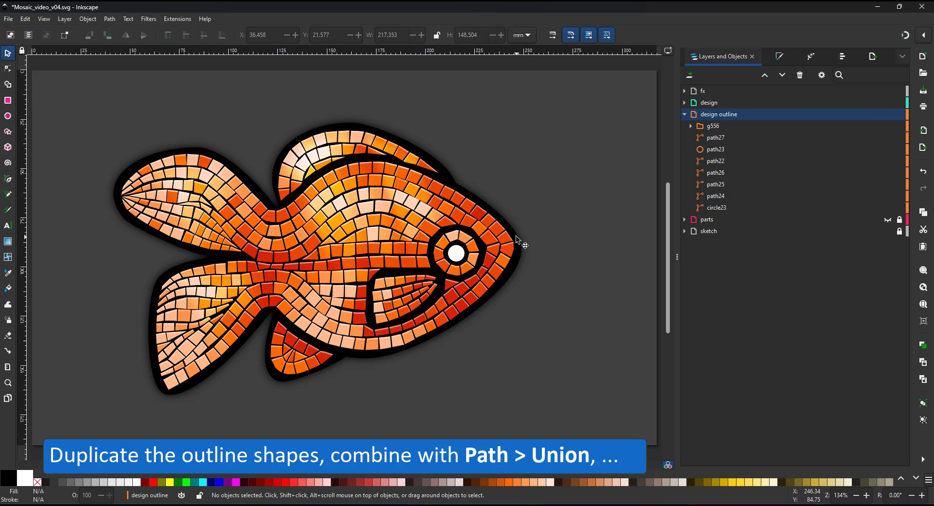
{"action": "mouse_move", "coordinate": [516, 229]}
{"action": "left_mouse_down"}
{"action": "mouse_move", "coordinate": [524, 239]}
{"action": "mouse_move", "coordinate": [517, 240]}
{"action": "left_mouse_up"}
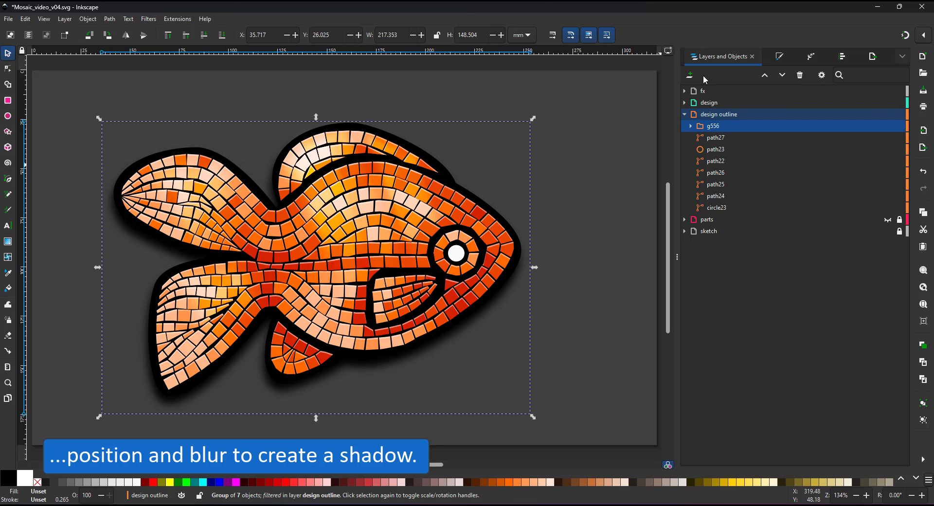
- Soften the fish's shadow group to about 44.1% opacity with a blur of about 13.8%, and deselect it
{"action": "left_click", "coordinate": [780, 56]}
{"action": "left_click", "coordinate": [766, 460]}
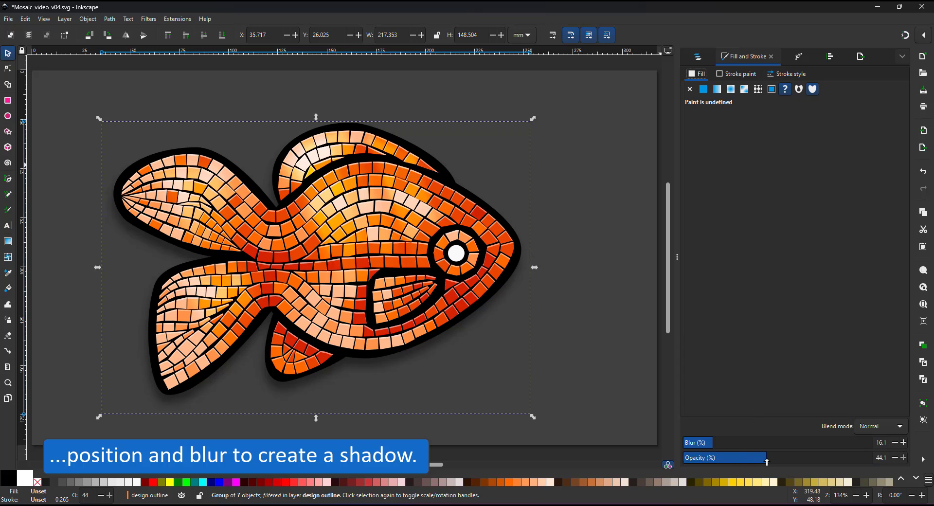
{"action": "left_click", "coordinate": [711, 443]}
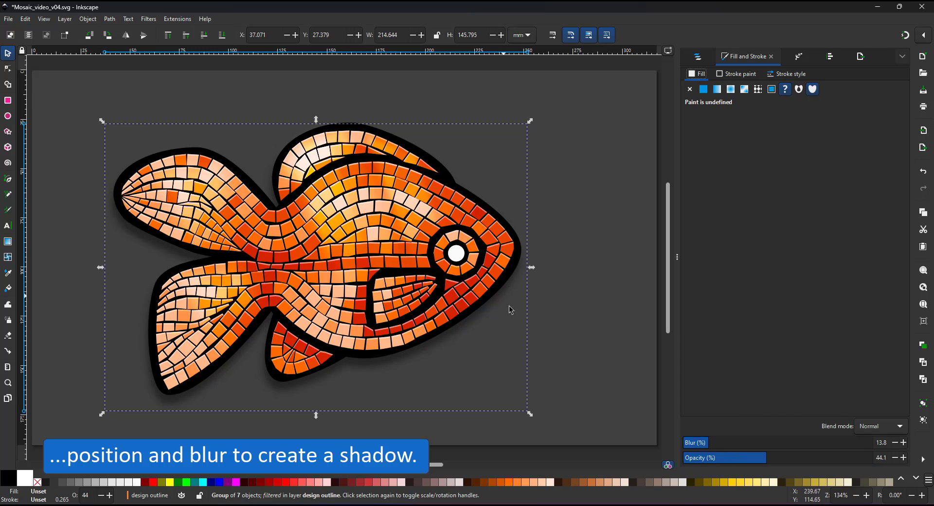
{"action": "left_click", "coordinate": [319, 430]}
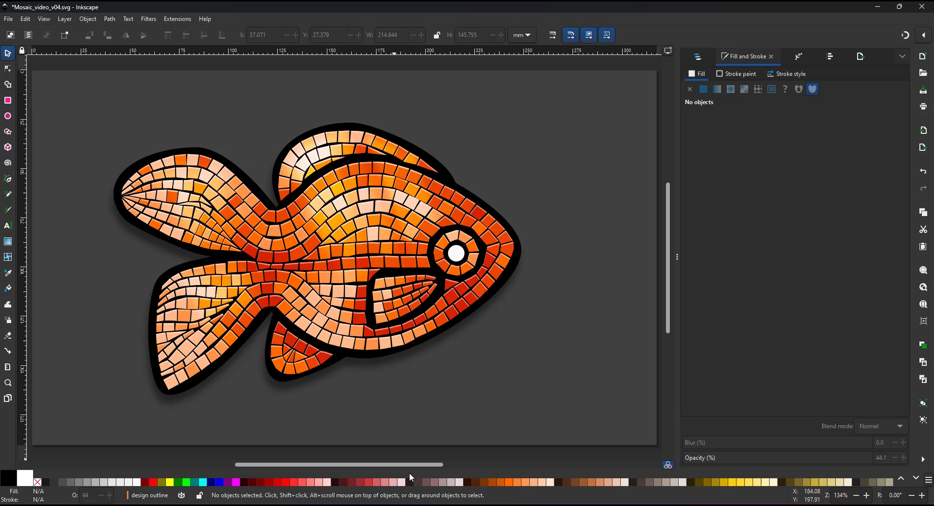